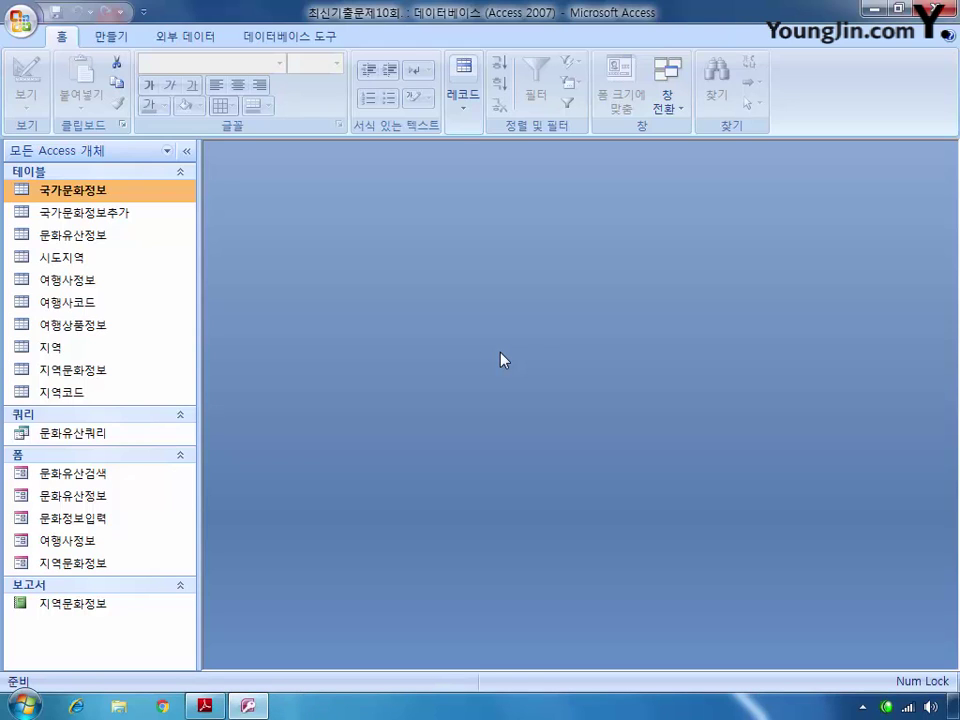
- Open the 국가문화정보 table in Design view and set 지역코드, 유산명 and 유산부속명 together as its primary key
right_click(100, 193)
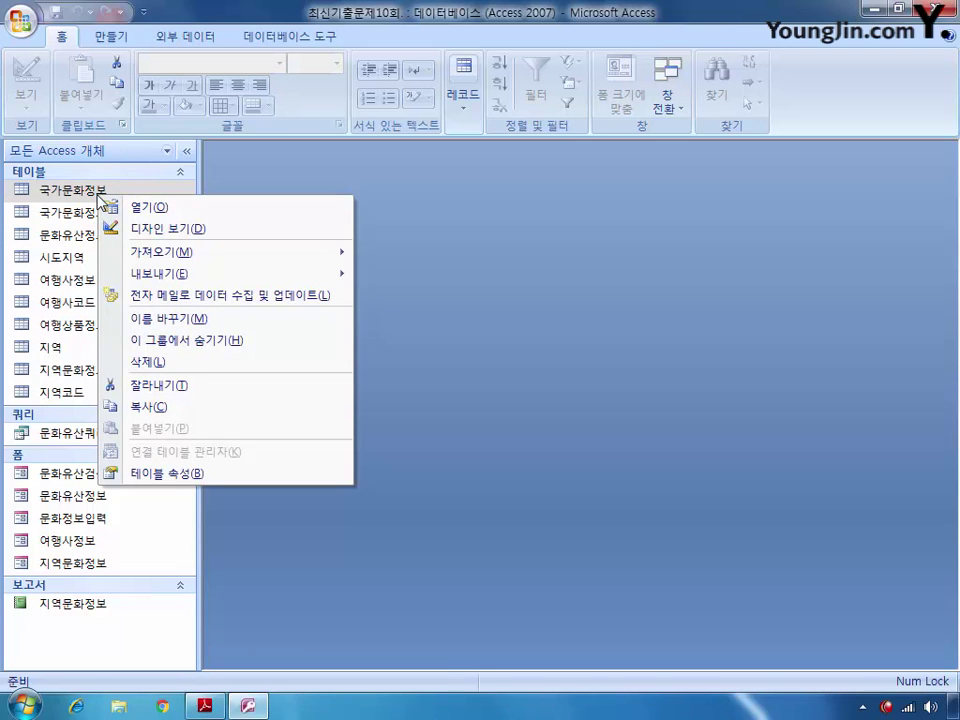
left_click(150, 230)
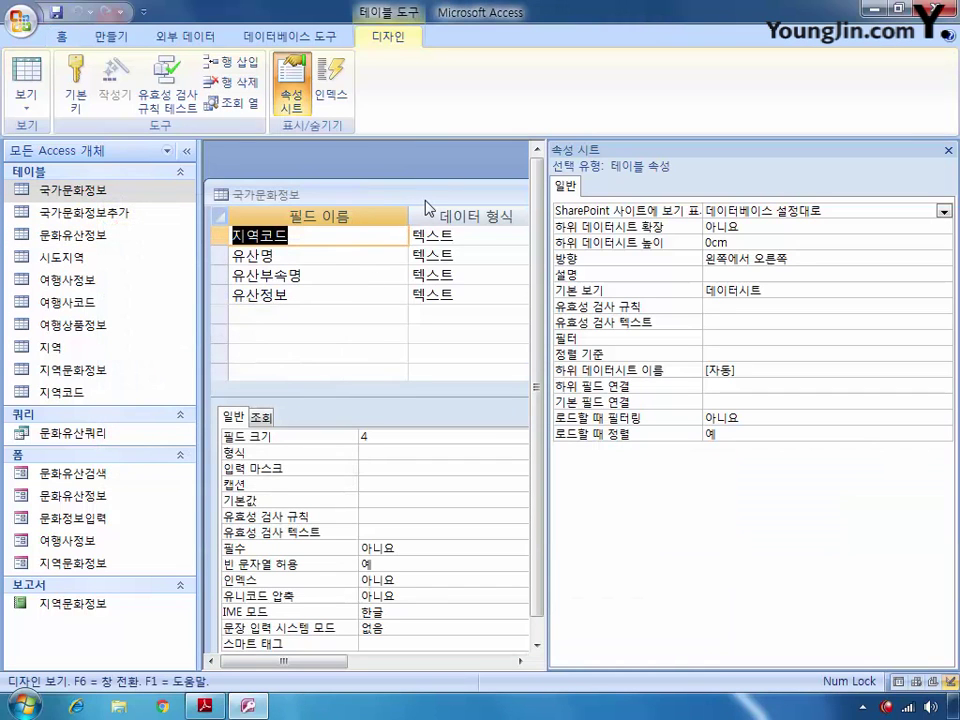
left_click(948, 150)
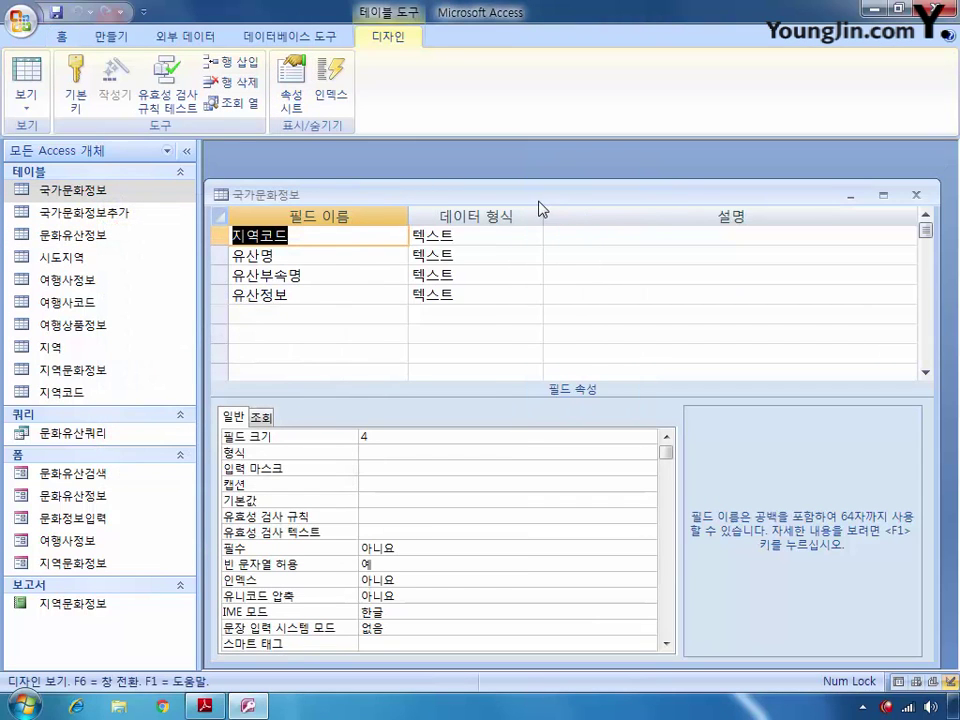
left_click_drag(538, 202, 541, 180)
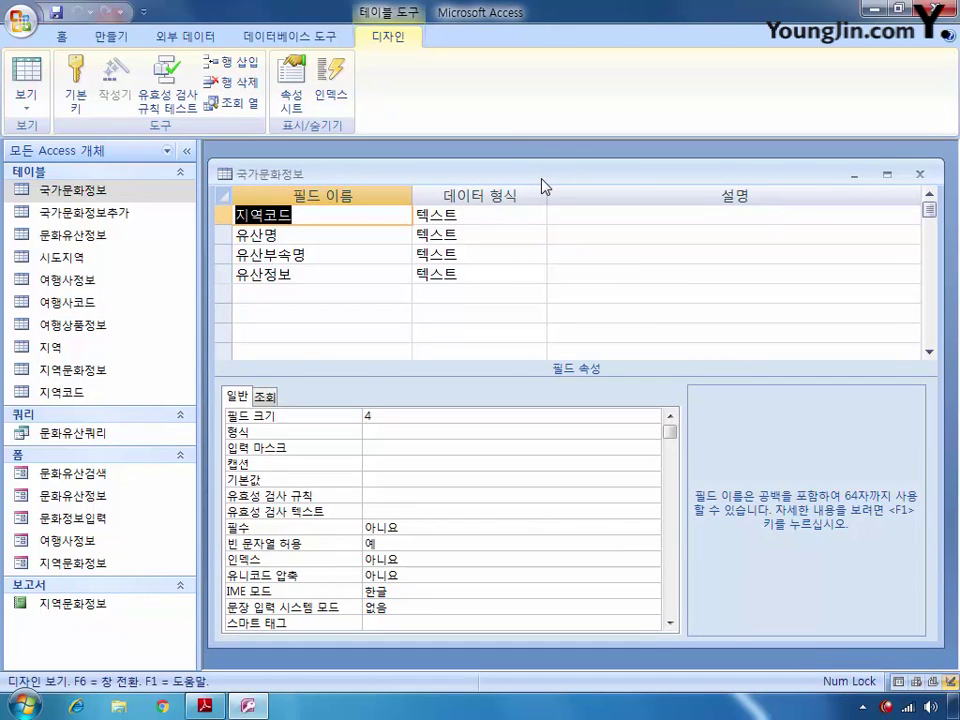
left_click(221, 215)
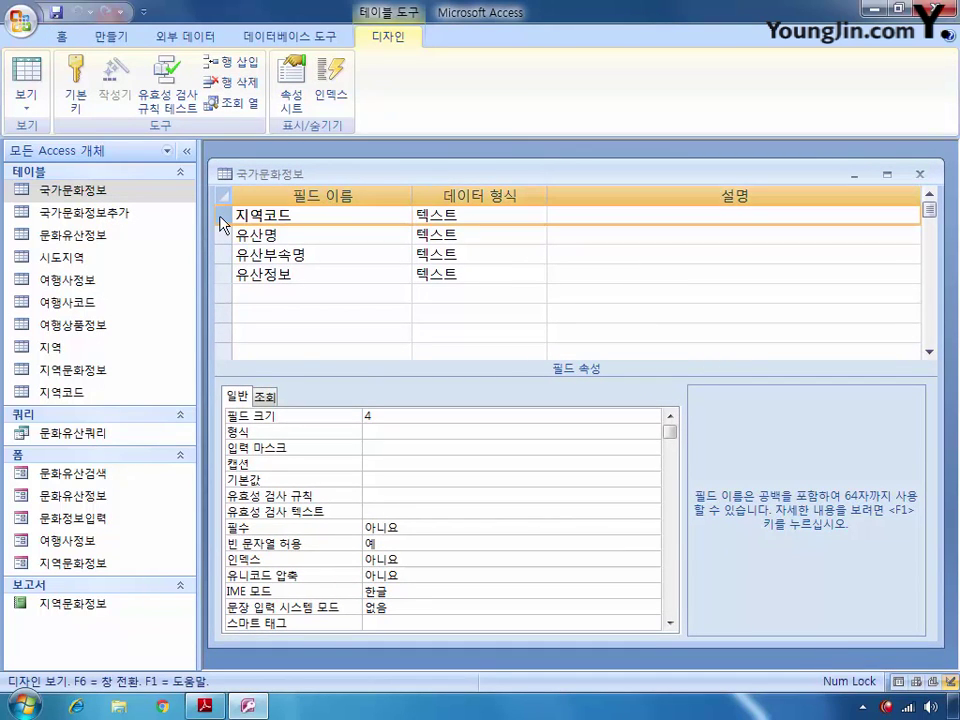
left_click(223, 236)
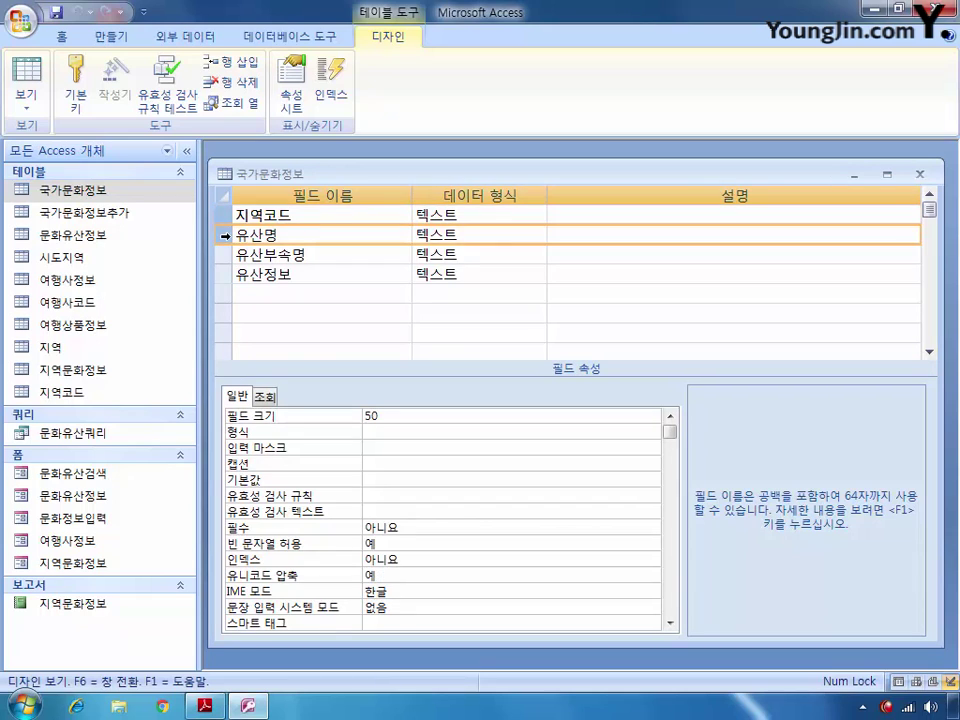
left_click_drag(223, 236, 223, 255)
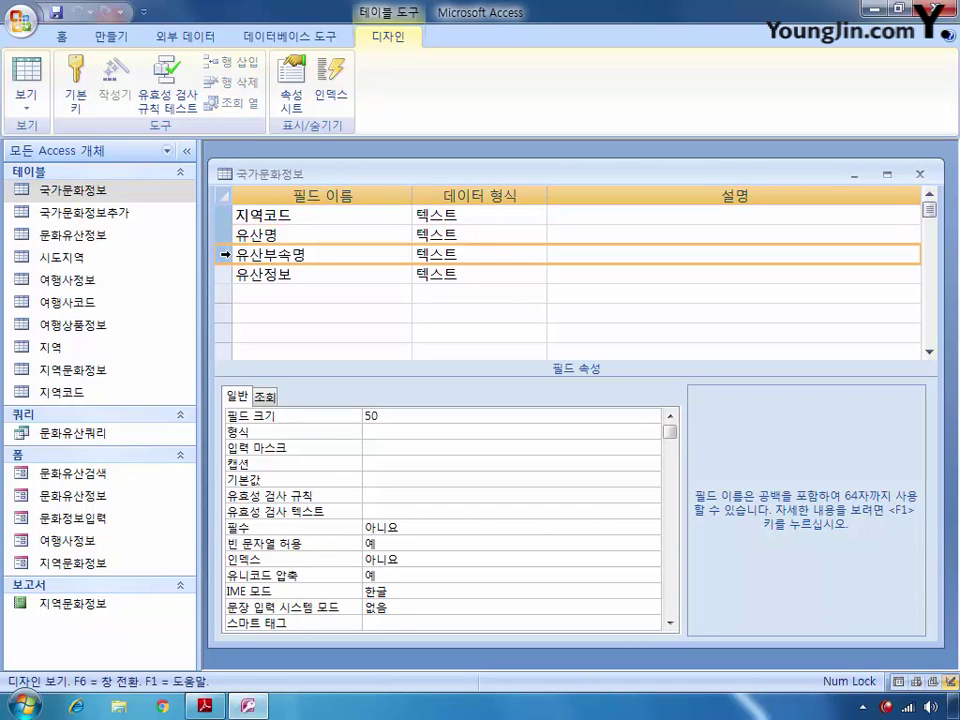
left_click(75, 85)
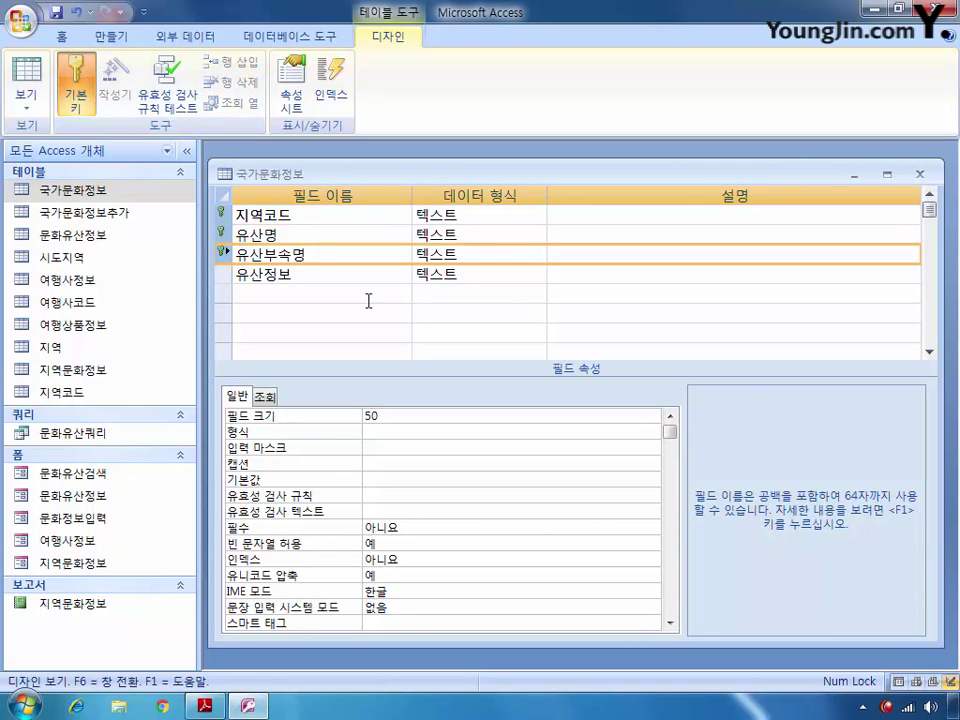
- Add a 사진 field with the OLE 개체 data type below 유산정보, saving and closing the table
left_click(269, 298)
type("tkw")
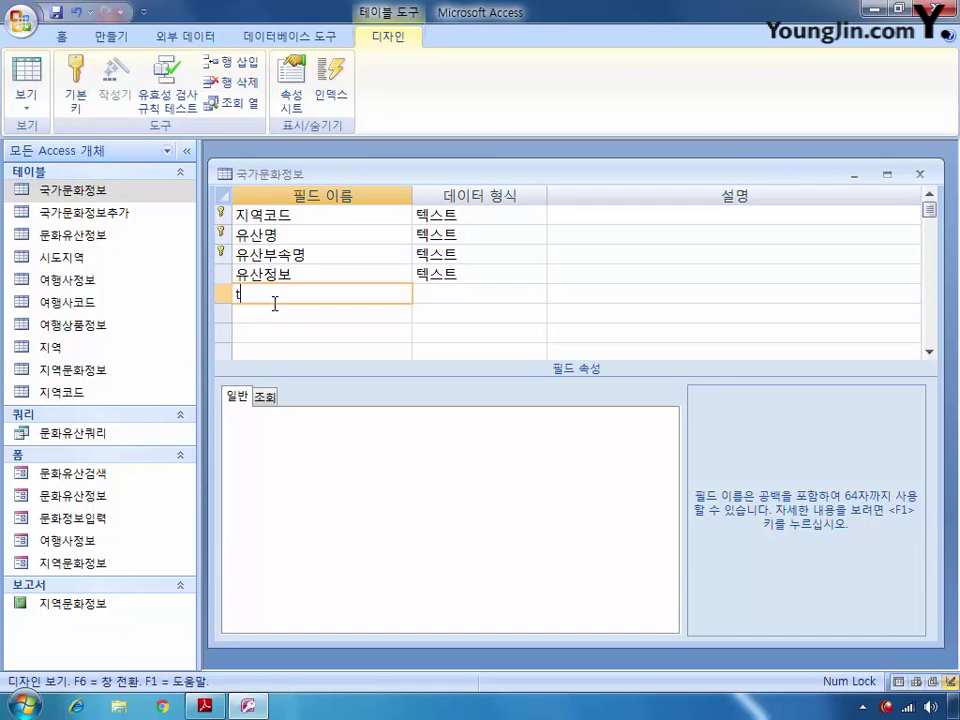
key("BackSpace")
key("BackSpace")
key("BackSpace")
type("ㅅㅏ진")
left_click(459, 295)
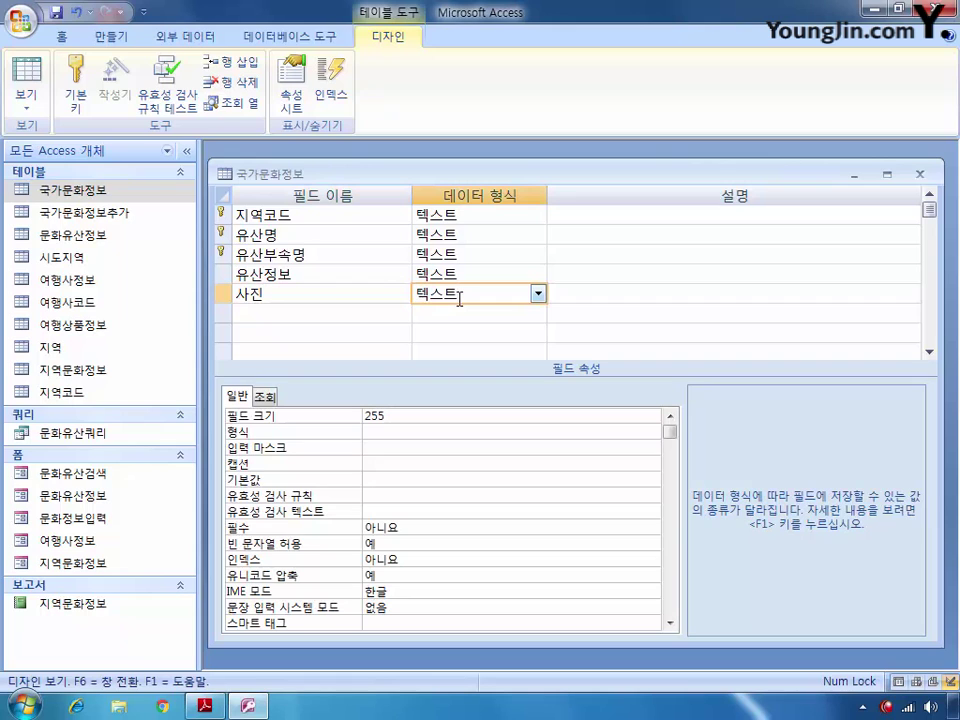
left_click(539, 294)
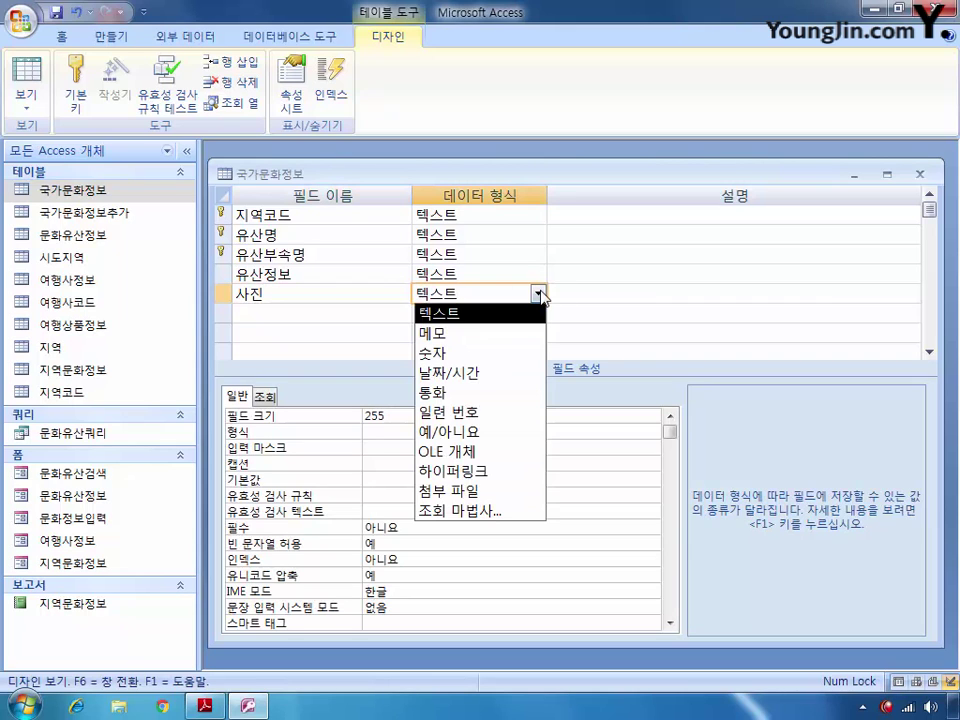
left_click(486, 451)
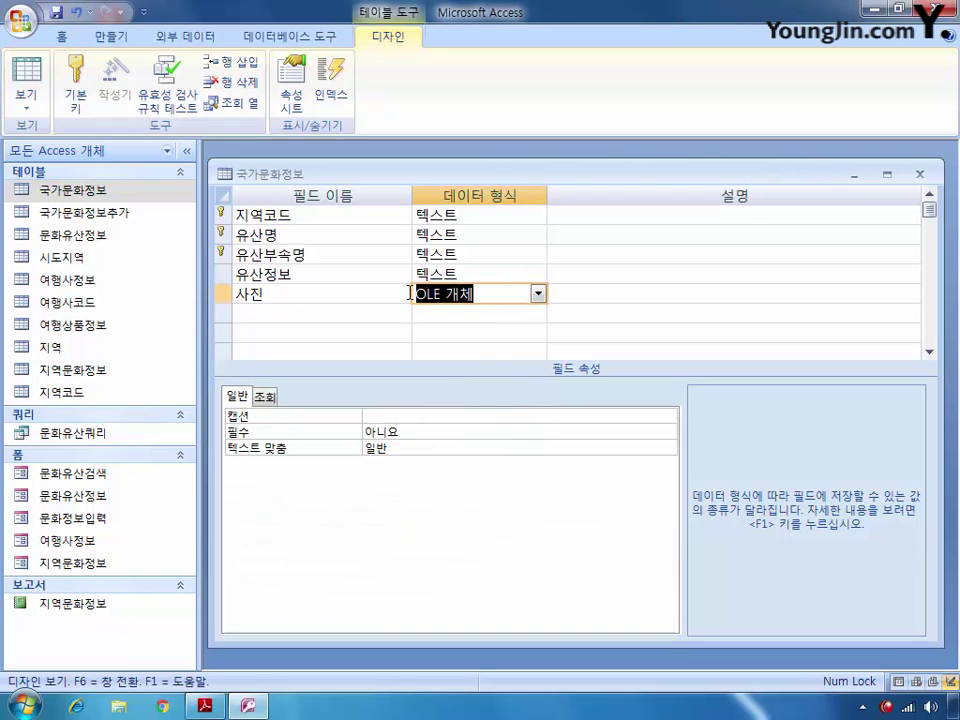
left_click(916, 173)
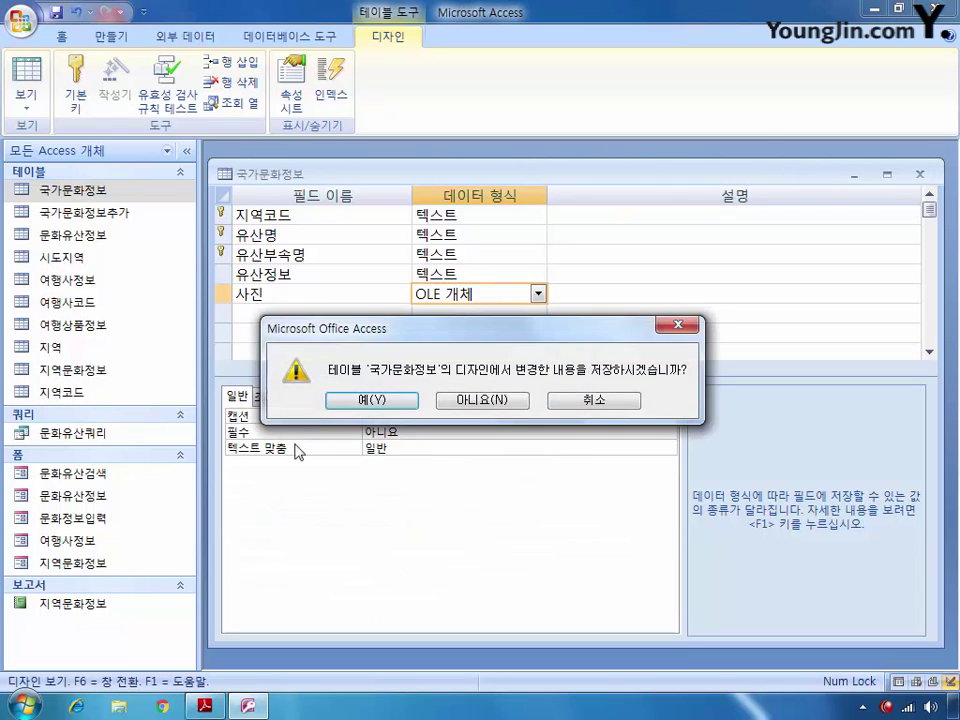
left_click(371, 399)
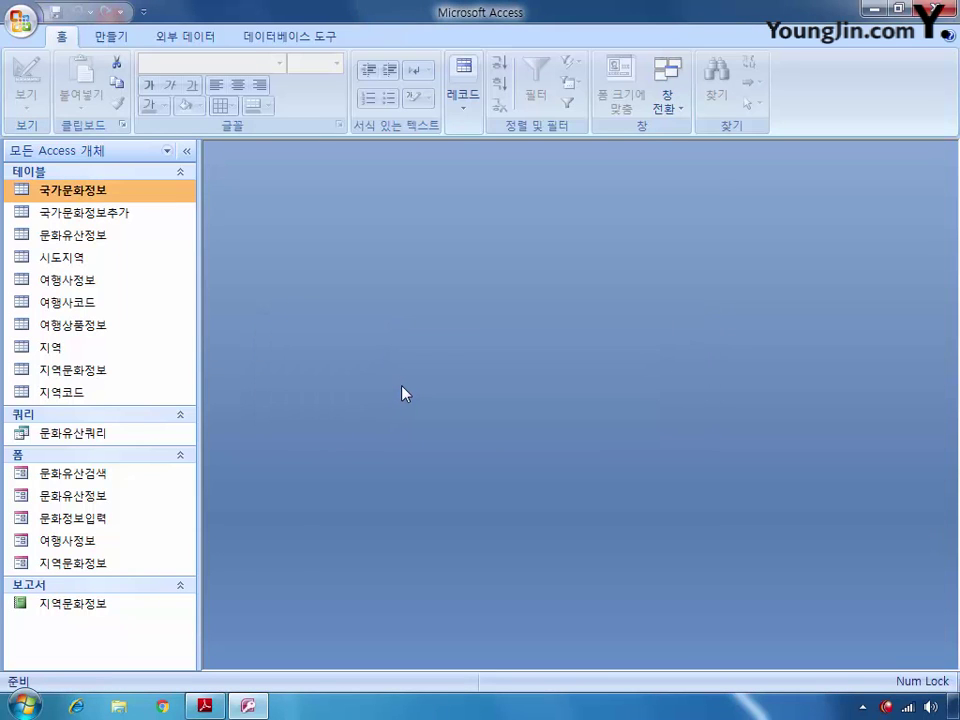
- Open the 여행상품정보 table in Design view and set the 금액 field's validation rule to between 17000 and 100000
right_click(98, 327)
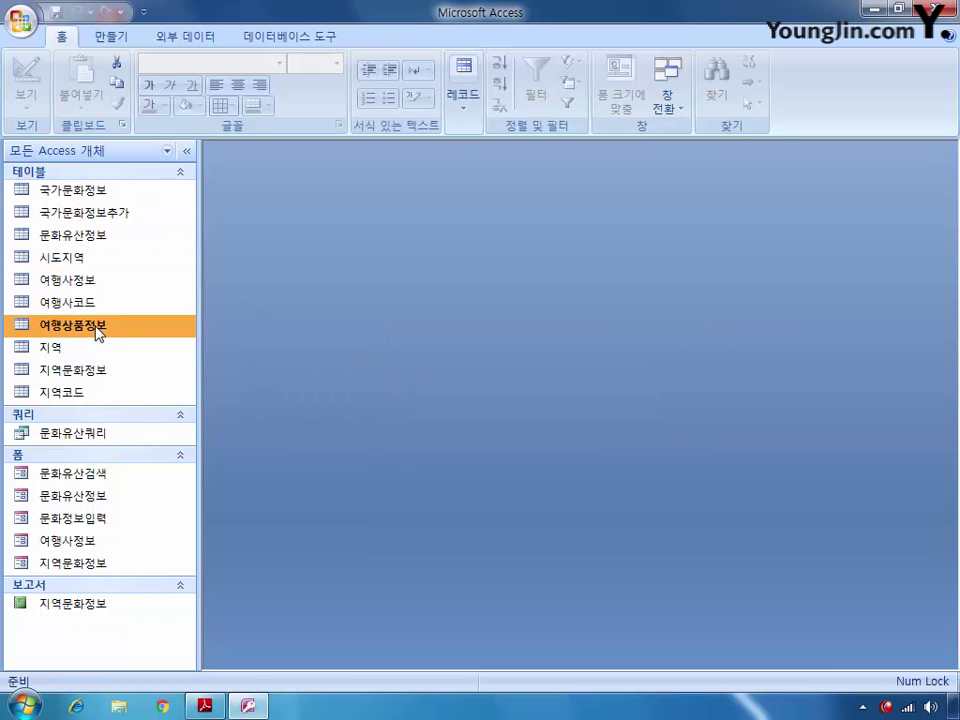
left_click(166, 360)
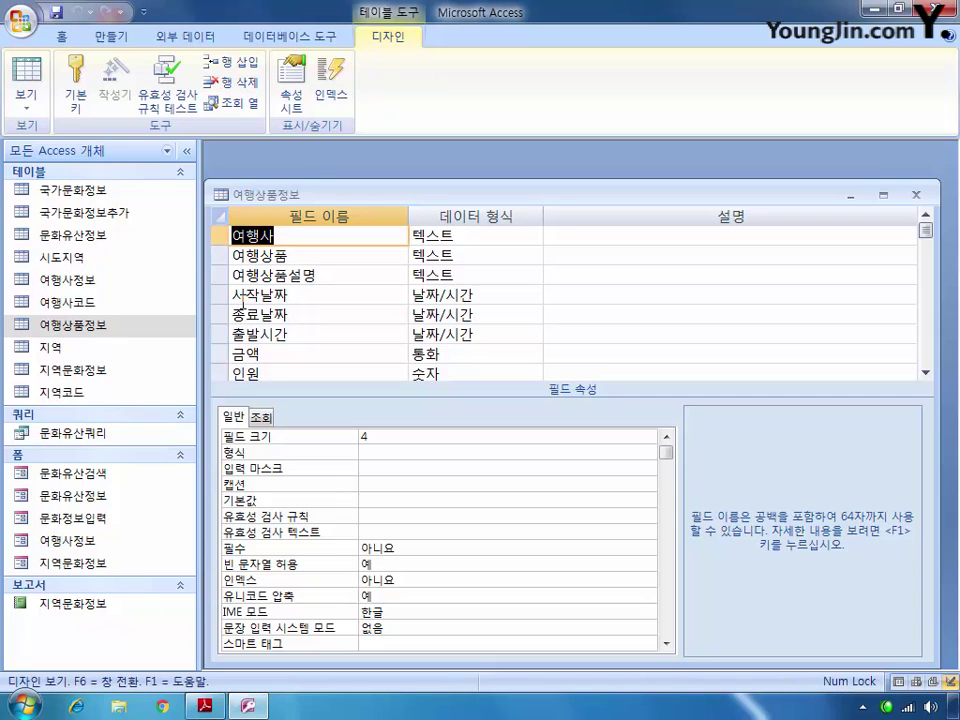
left_click(312, 353)
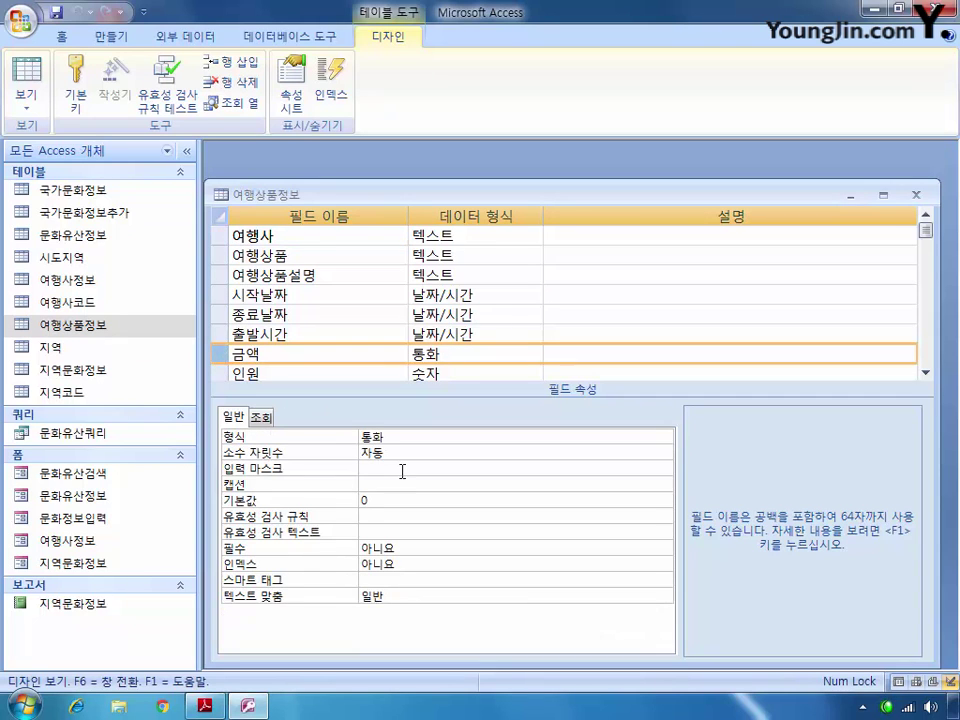
left_click(376, 515)
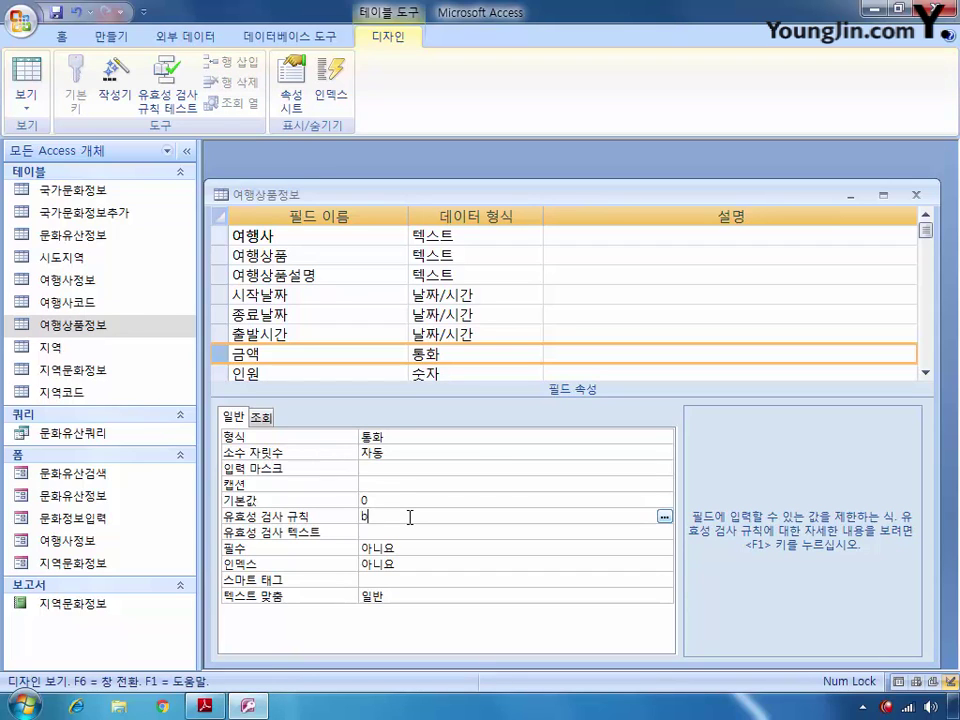
key("BackSpace")
type("between 1 7000 and 100000")
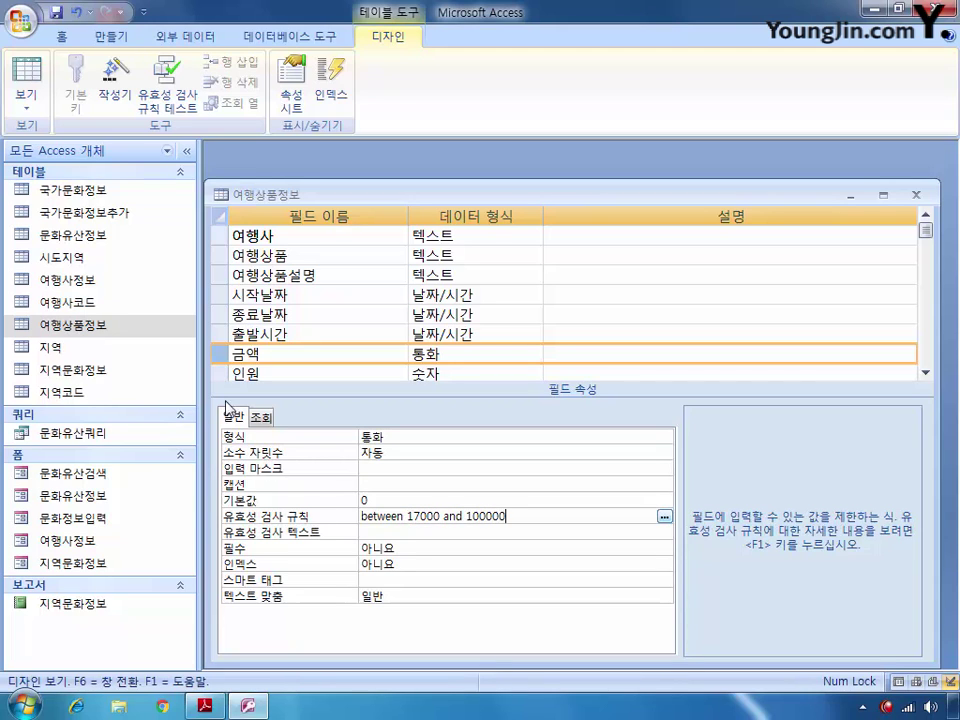
- Set the input mask of the 인원 field to 999
left_click(220, 373)
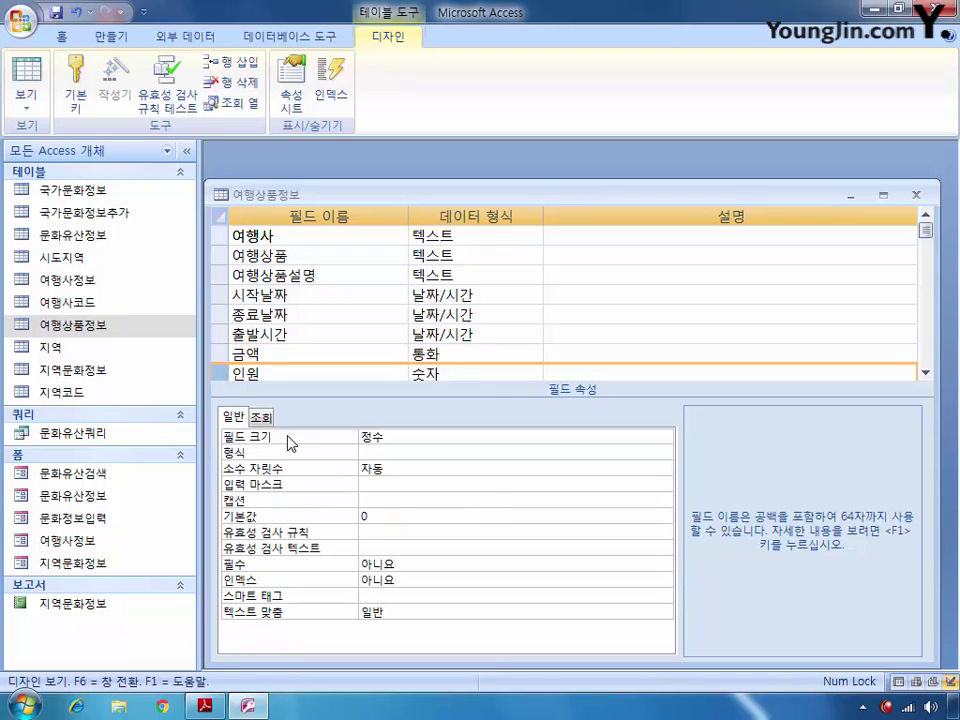
left_click(383, 486)
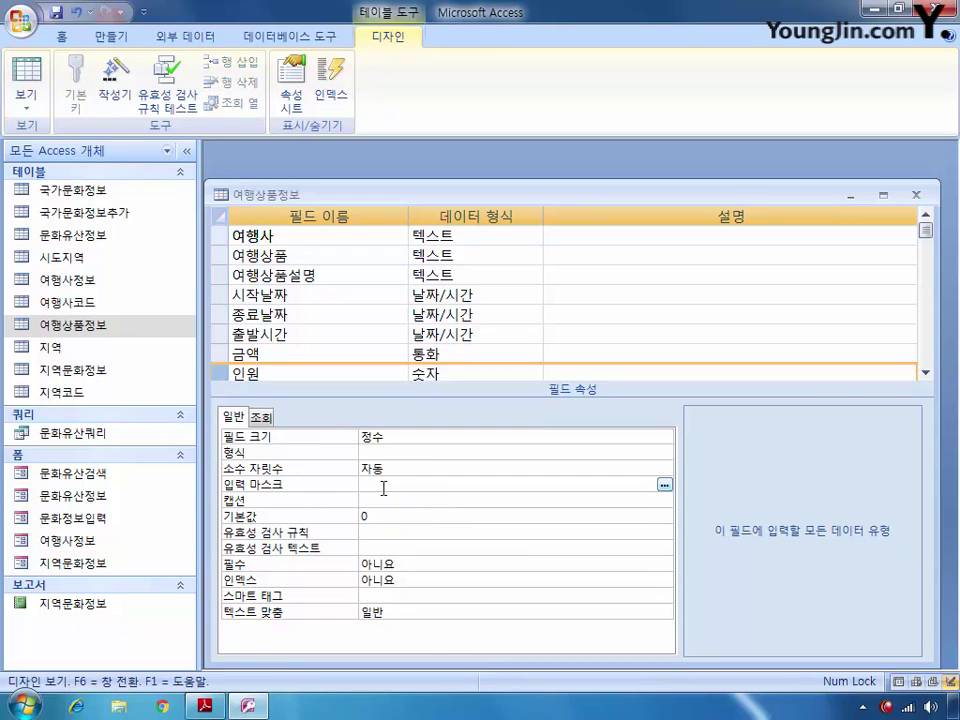
type("999")
- Set the display format of the 시작날짜 and 종료날짜 fields to month and day in the form mm월 dd일
left_click(217, 302)
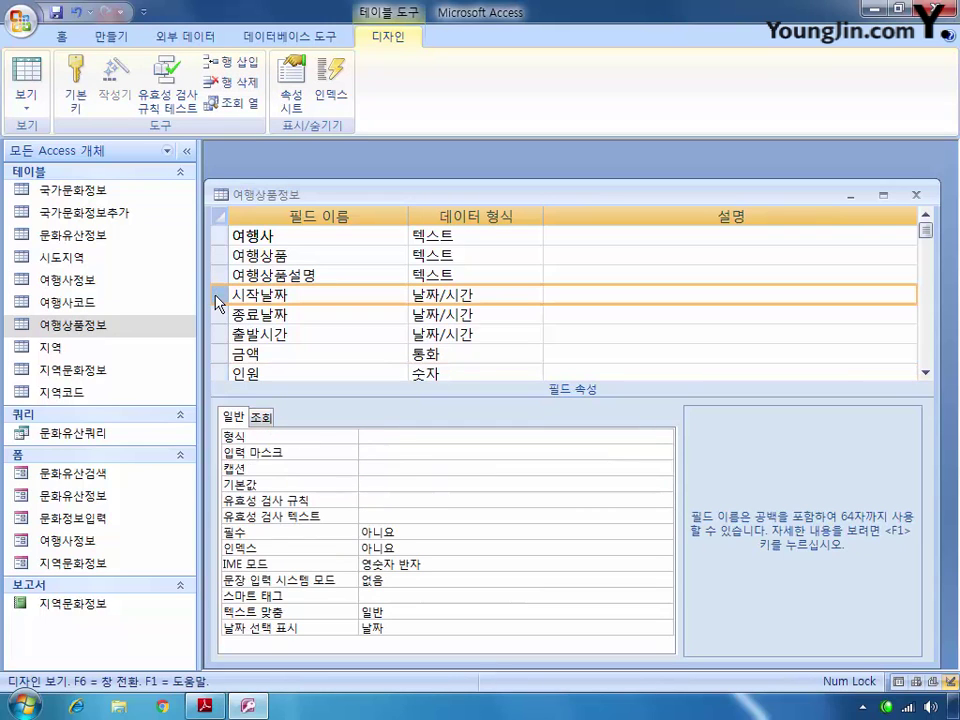
left_click(396, 437)
type("mm")
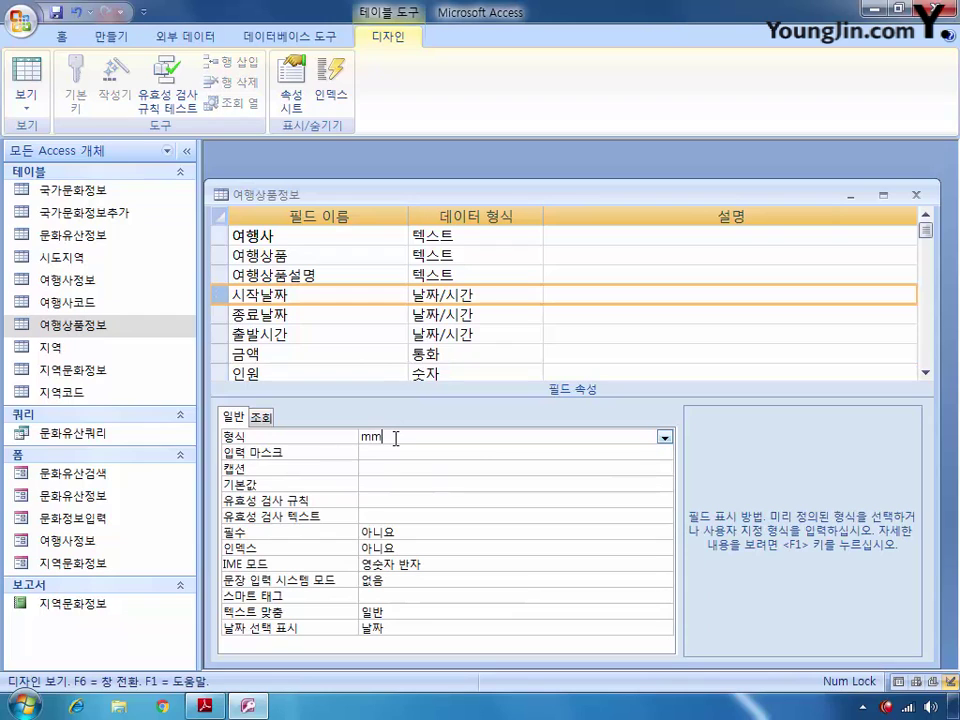
type("월dd일")
left_click(306, 318)
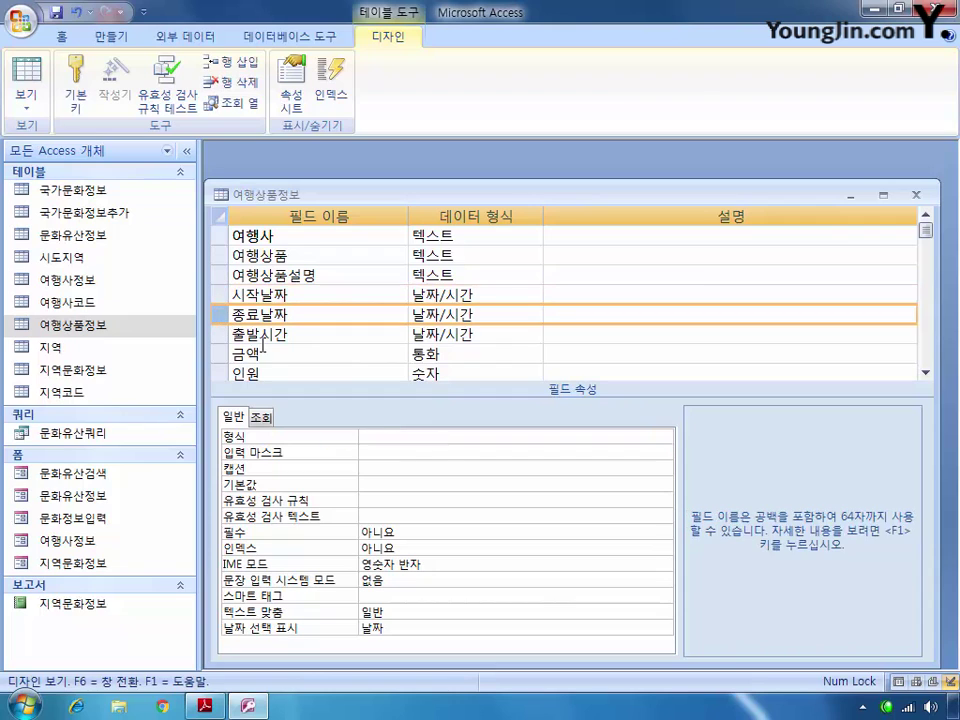
left_click(384, 433)
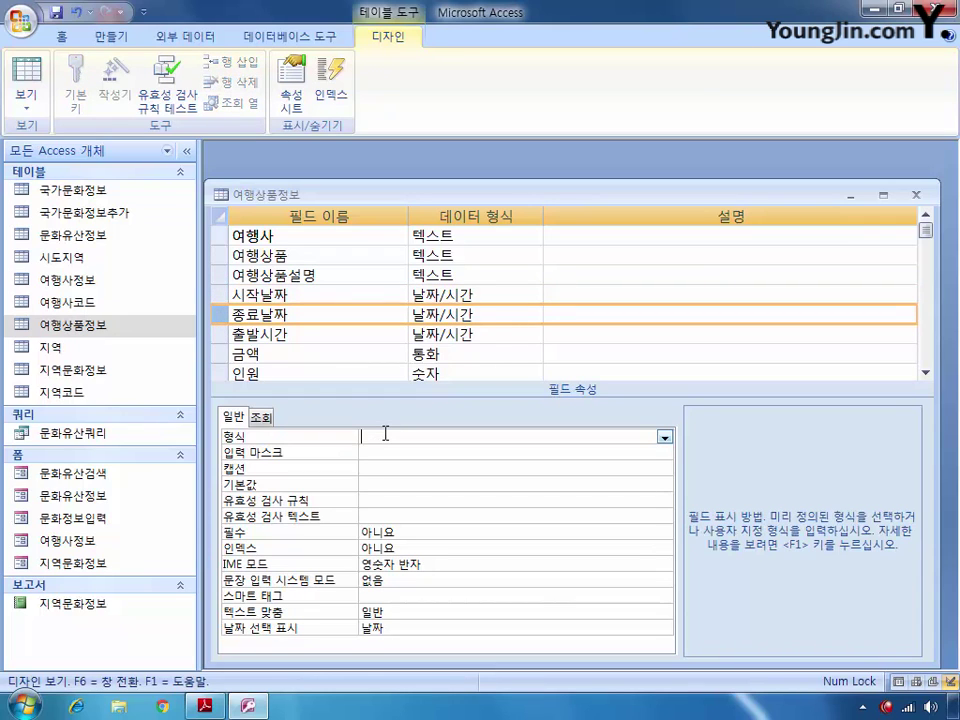
type("mm우 dd이")
- Close the 여행상품정보 table, saving its design changes and testing the existing data against the new rules
left_click(915, 195)
left_click(398, 400)
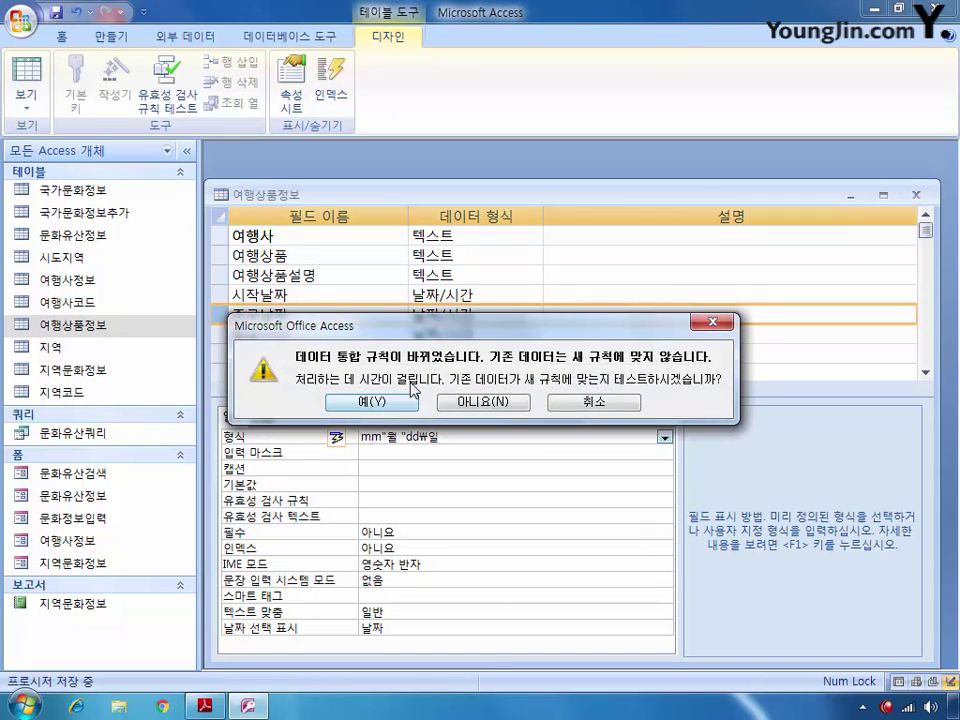
left_click(399, 404)
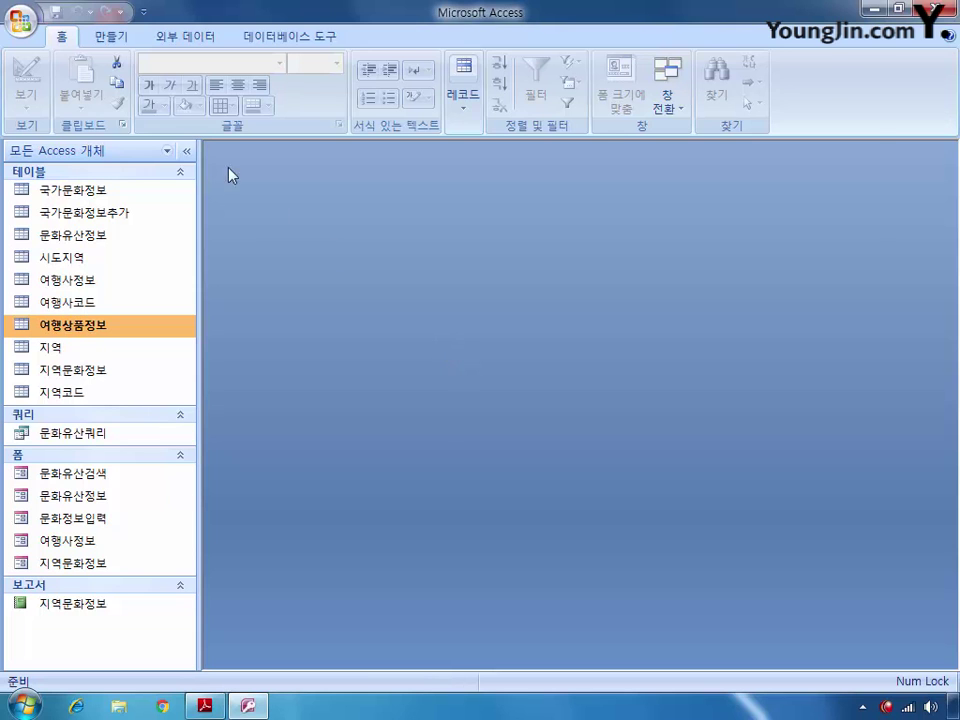
- Create a new query in Design view based on the 국가문화정보추가 table
left_click(120, 37)
left_click(819, 90)
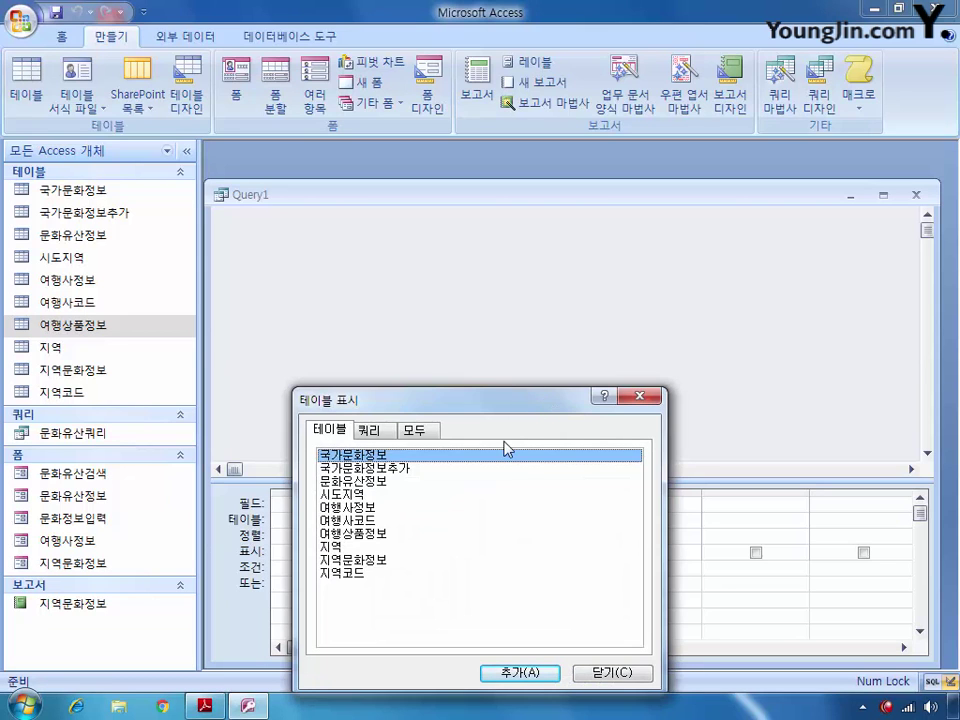
left_click(397, 469)
left_click(519, 672)
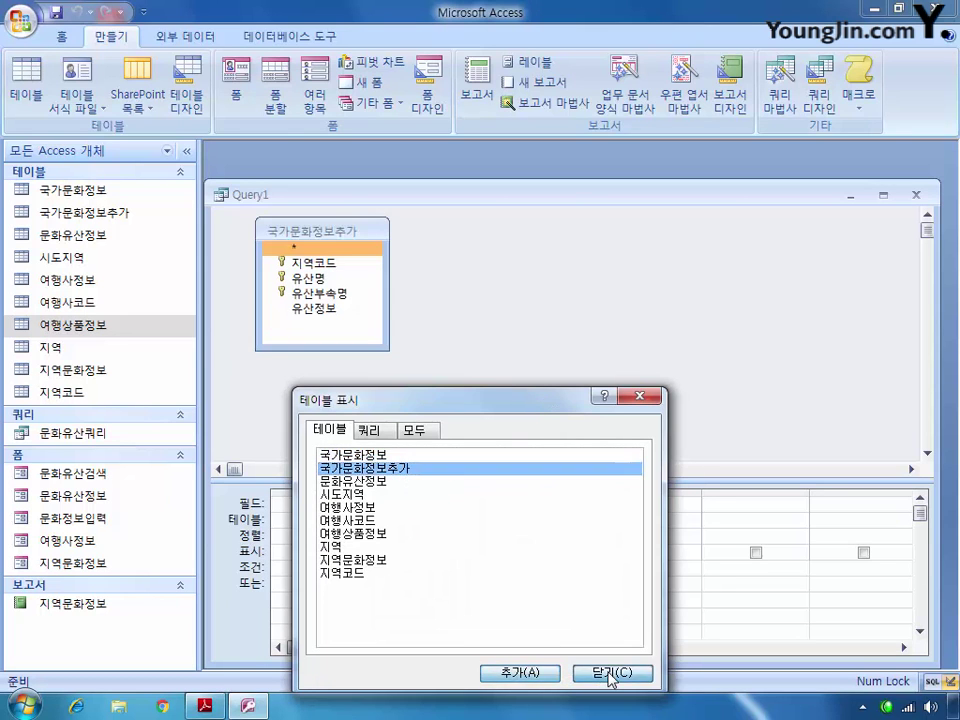
left_click(612, 672)
- Convert the query to an append query that adds records to the 국가문화정보 table in the current database
right_click(509, 296)
mouse_move(626, 439)
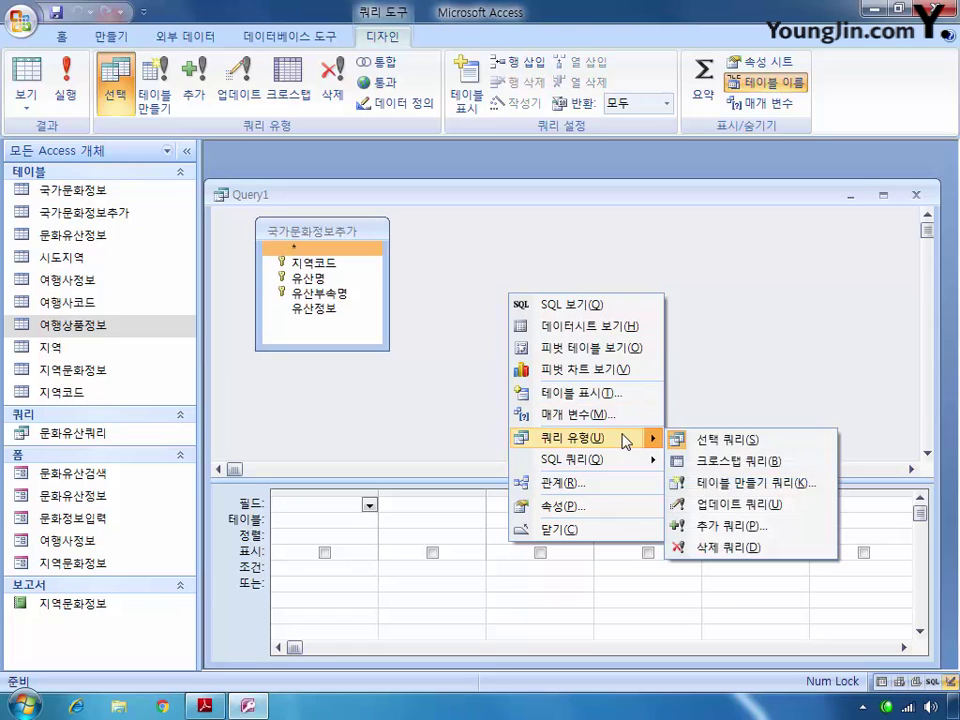
left_click(770, 520)
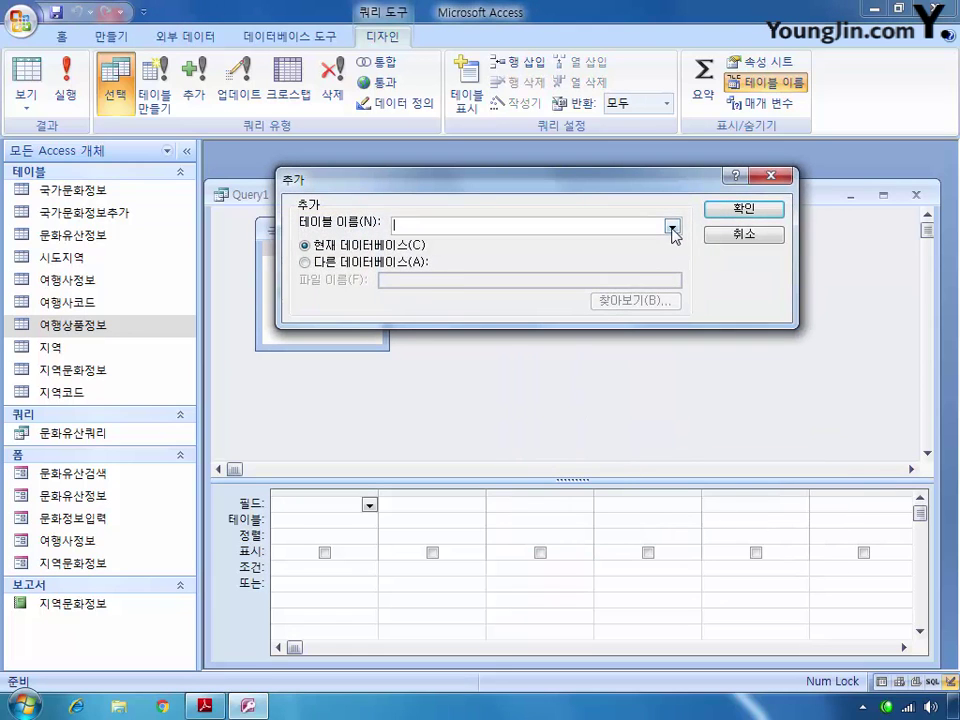
left_click(673, 227)
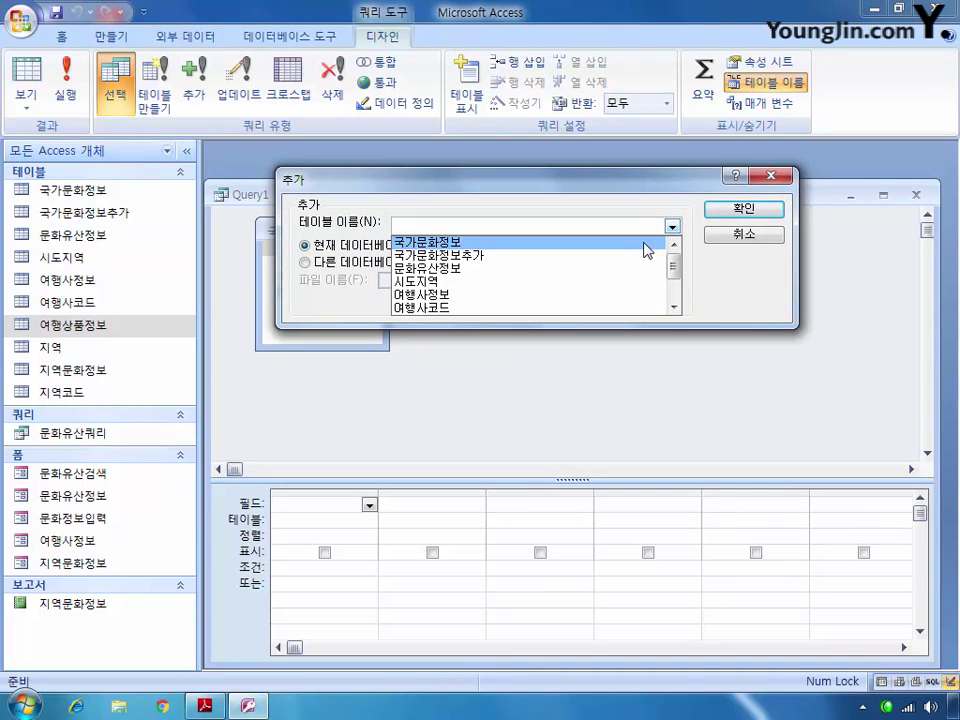
left_click(643, 243)
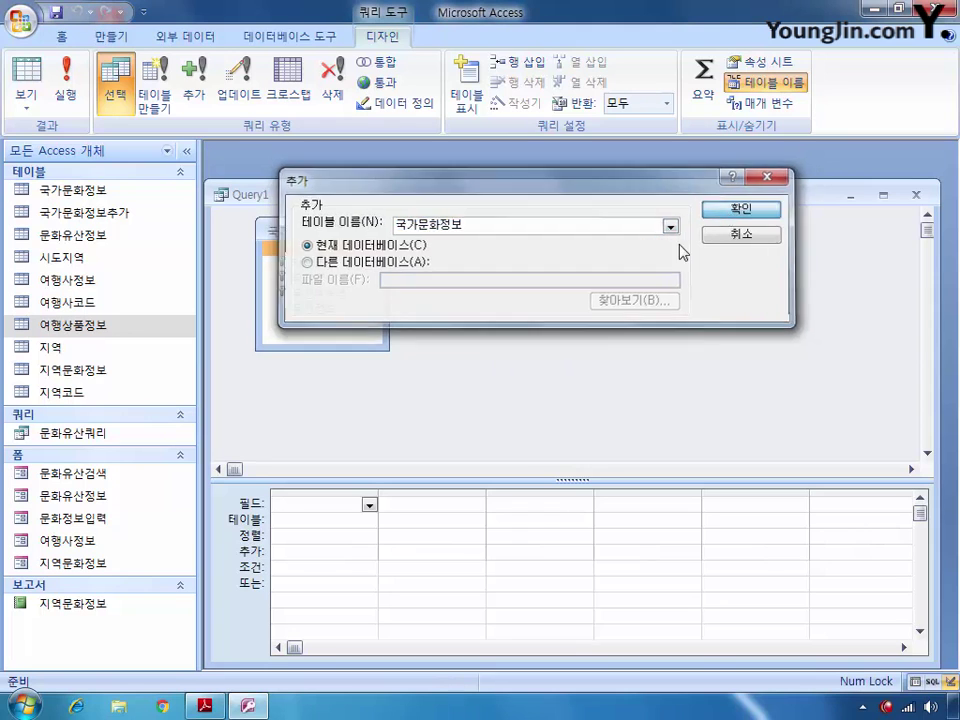
key("Return")
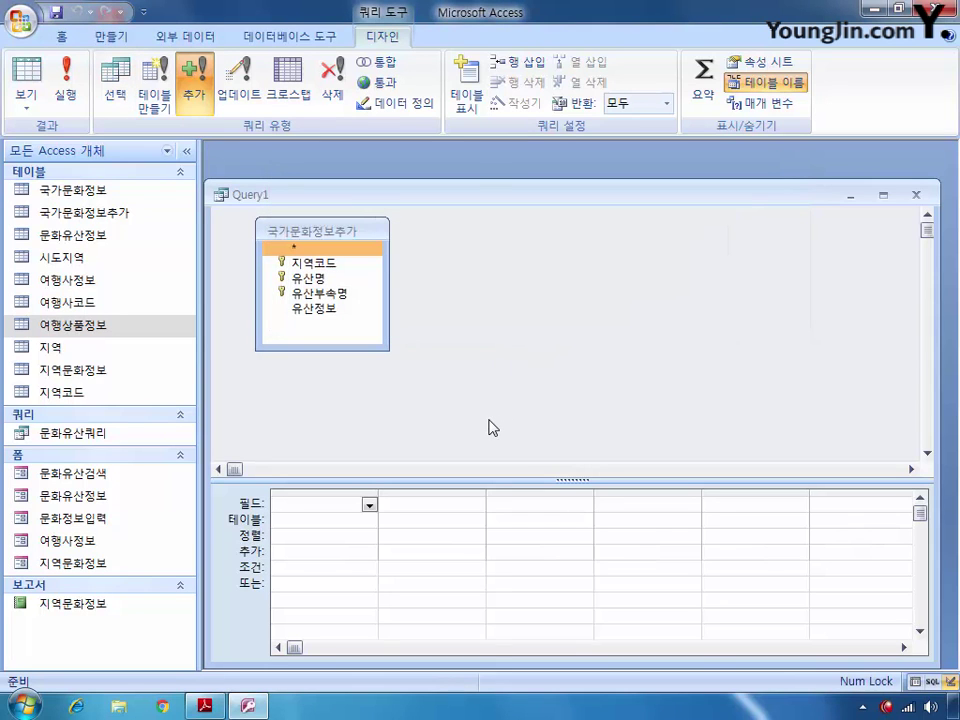
- Add the 지역코드, 유산명, 유산부속명 and 유산정보 fields from 국가문화정보추가 to the append query
double_click(313, 262)
left_click(314, 278)
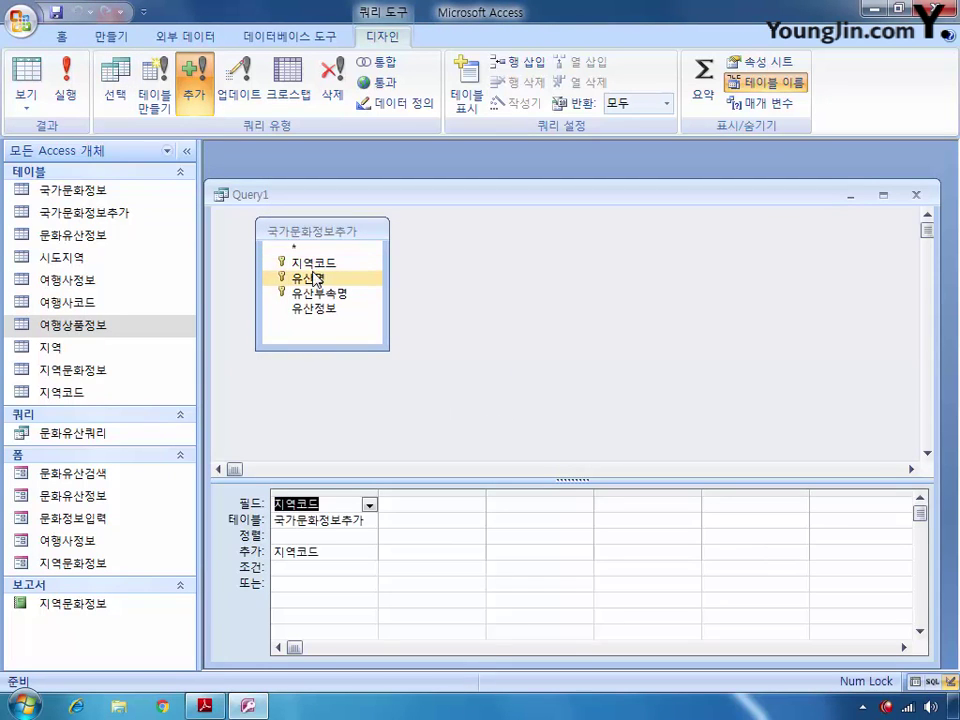
double_click(316, 280)
left_click(330, 294)
double_click(330, 294)
left_click(306, 308)
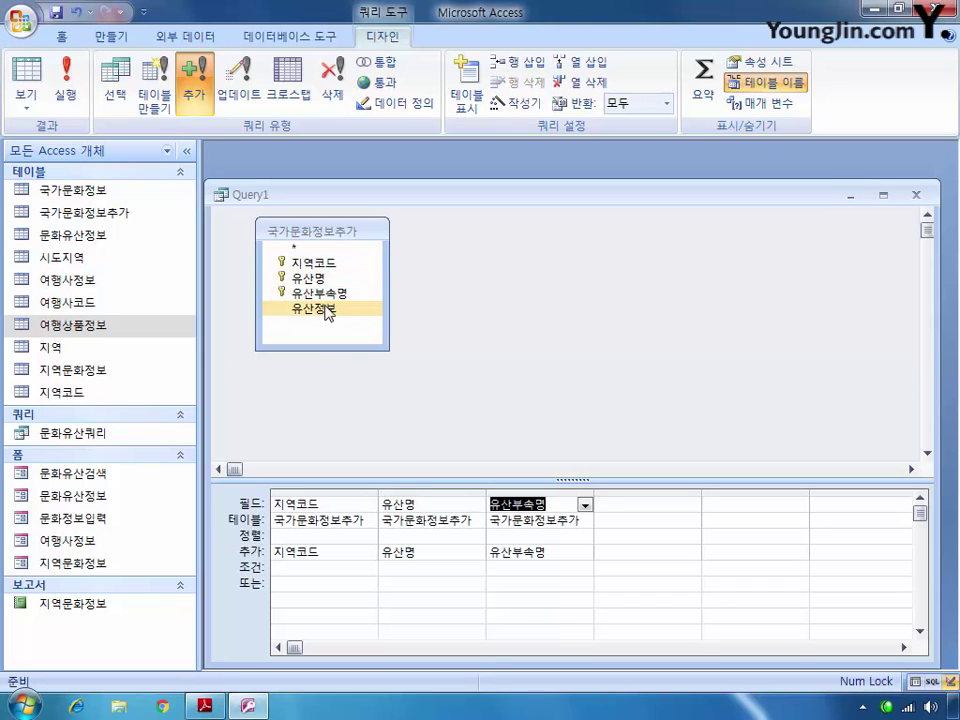
double_click(326, 310)
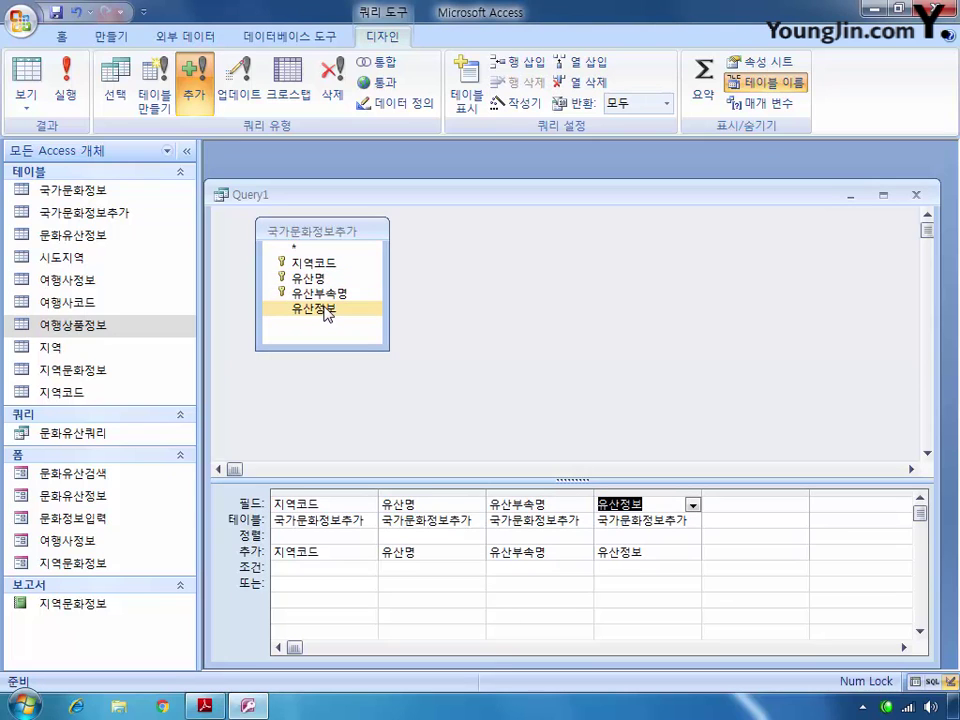
left_click(379, 388)
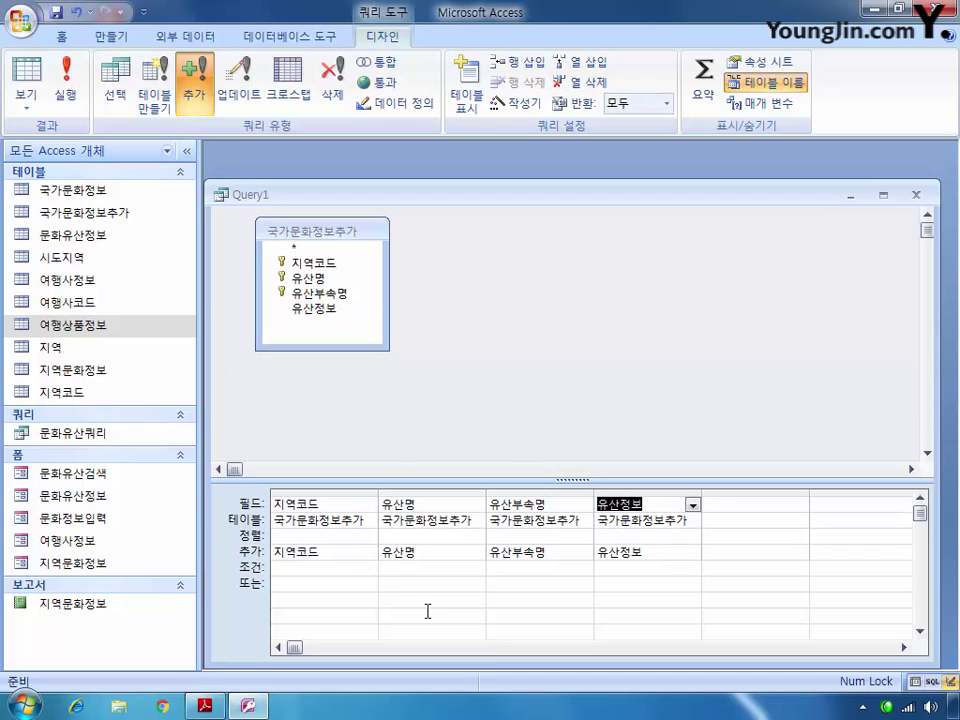
- Widen the 유산부속명 column and set its criteria to not in (select 유산부속명 from 국가문화정보)
left_click(514, 570)
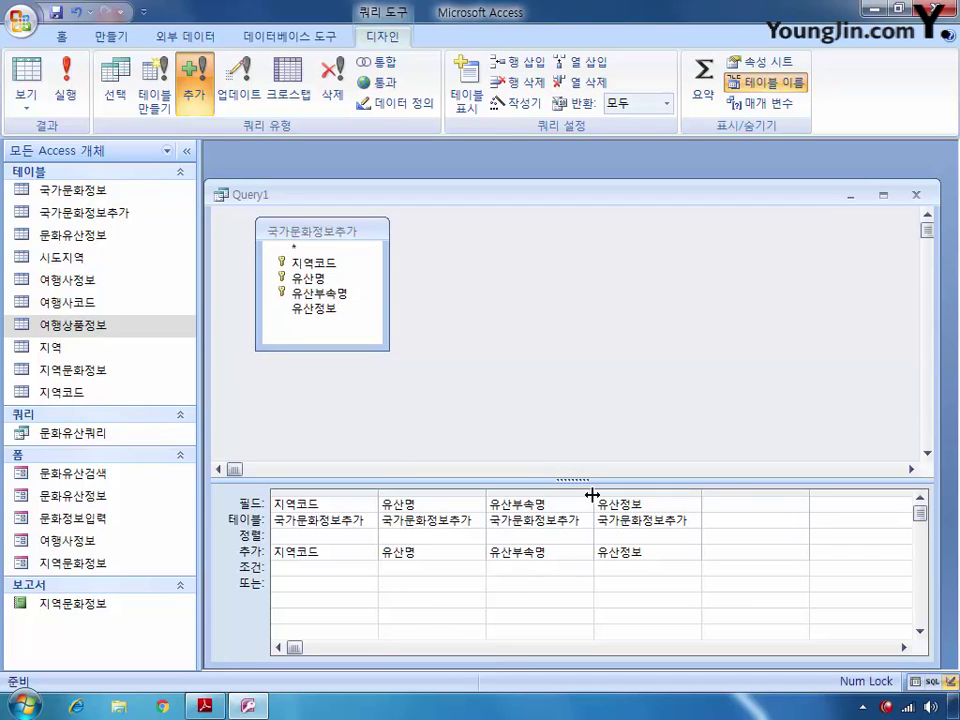
left_click_drag(594, 497, 730, 500)
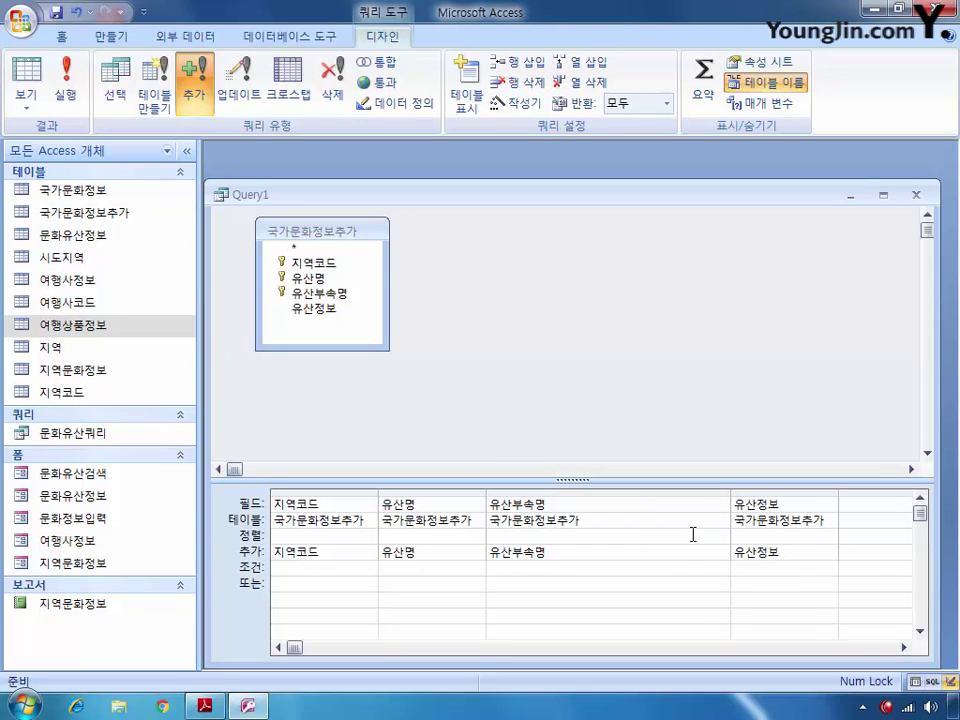
type("ㅜ")
key("BackSpace")
type("not in (select 유산부속")
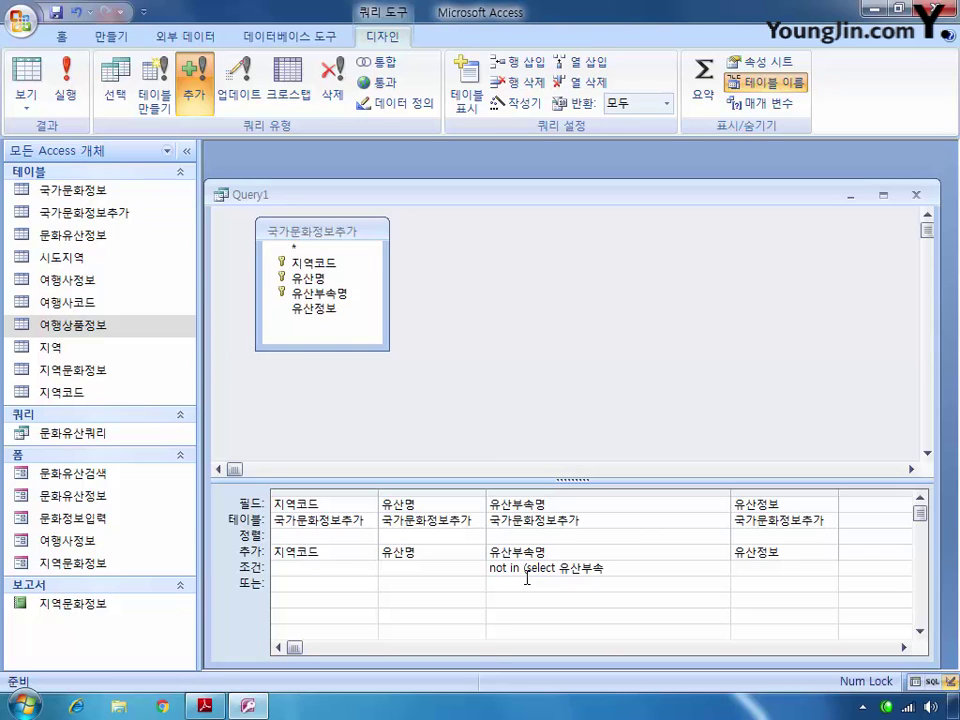
type("명 from 국가문화저")
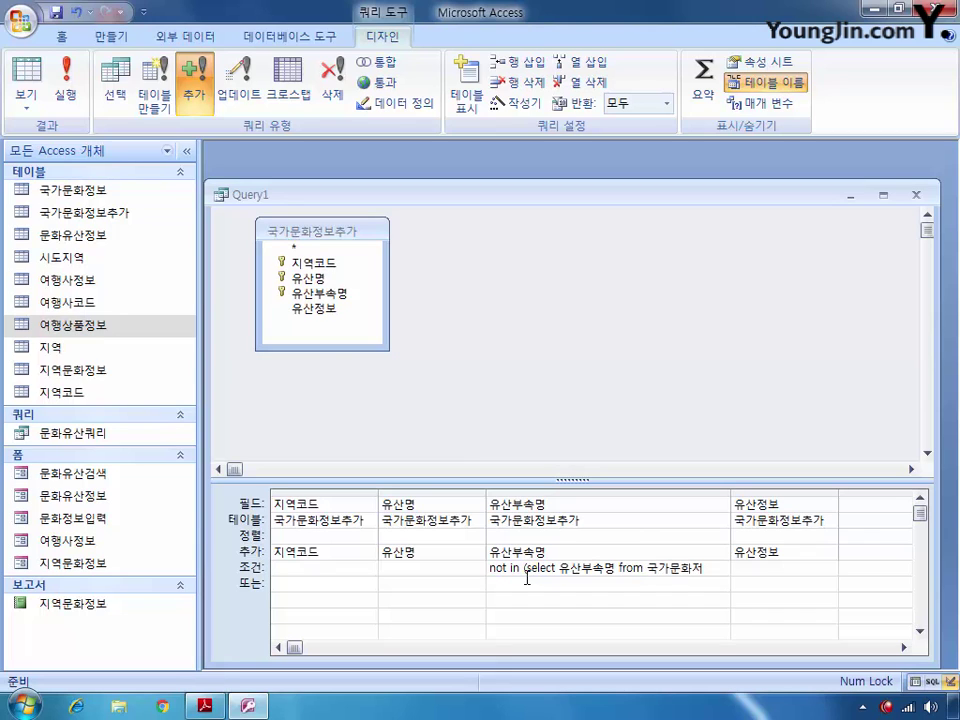
type("ㅇ보)")
- Close the append query, saving it under the name 정보추가쿼리
left_click(915, 195)
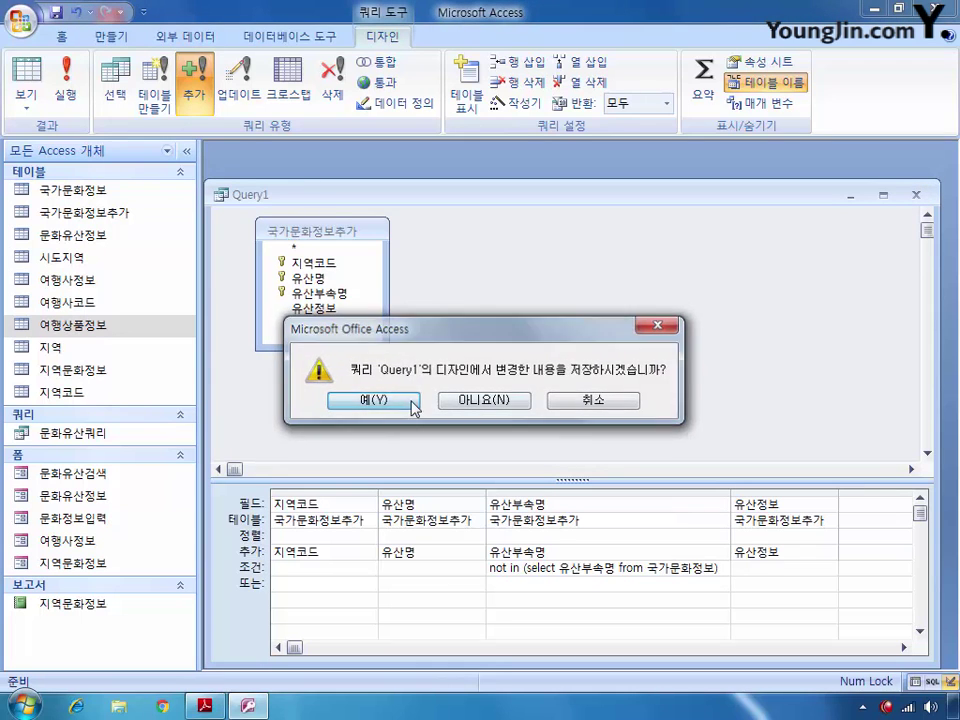
left_click(413, 403)
type("정보")
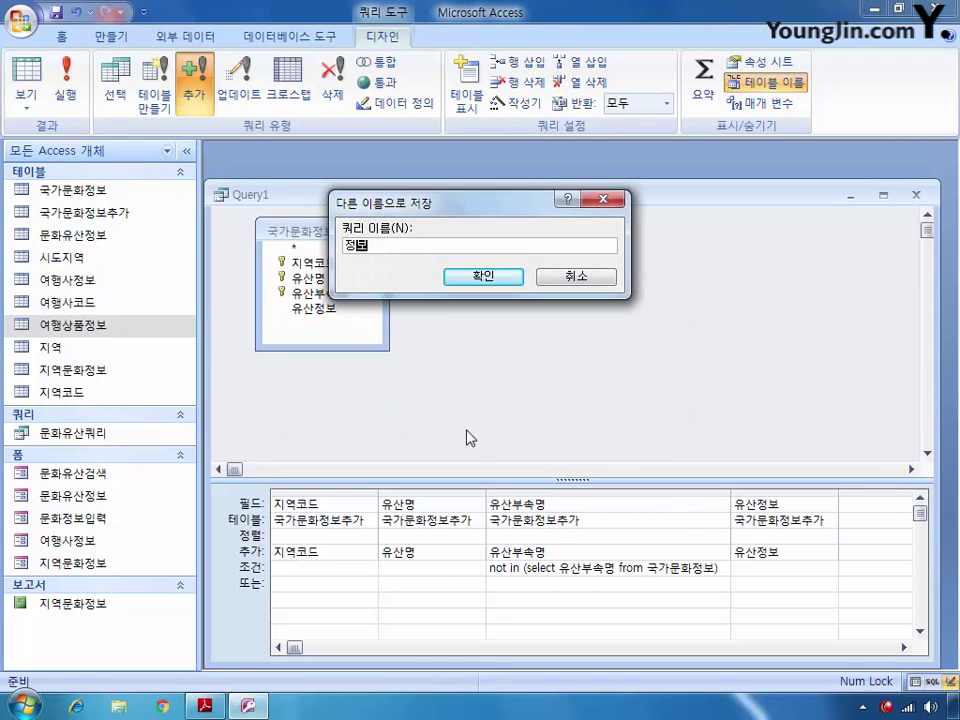
type("추가쿼리")
key("Return")
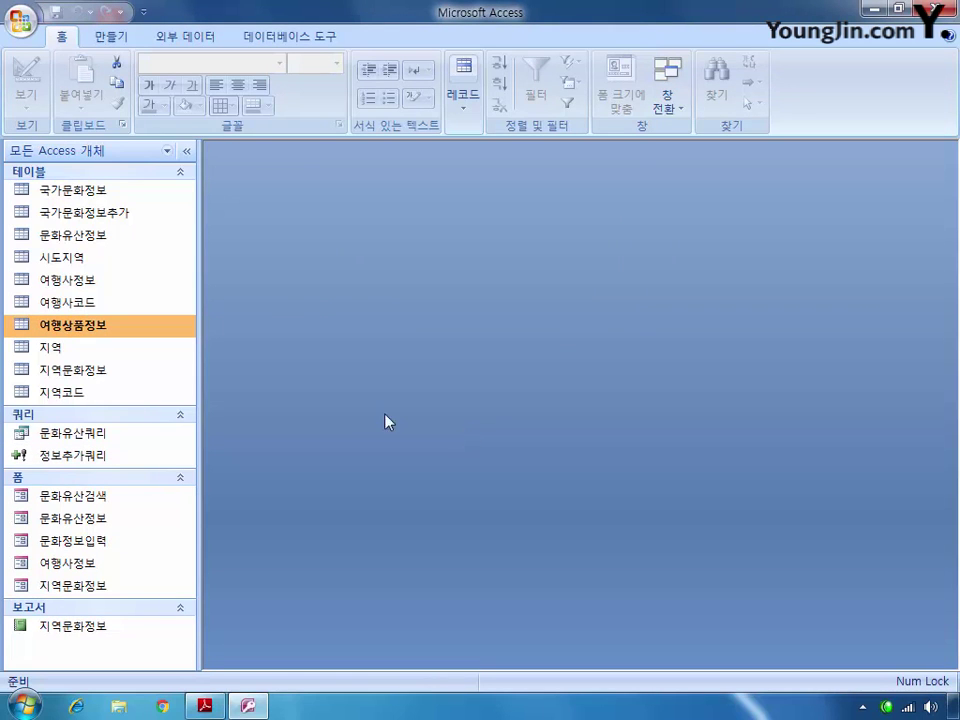
- Run 정보추가쿼리 and confirm appending its records to the table
double_click(101, 456)
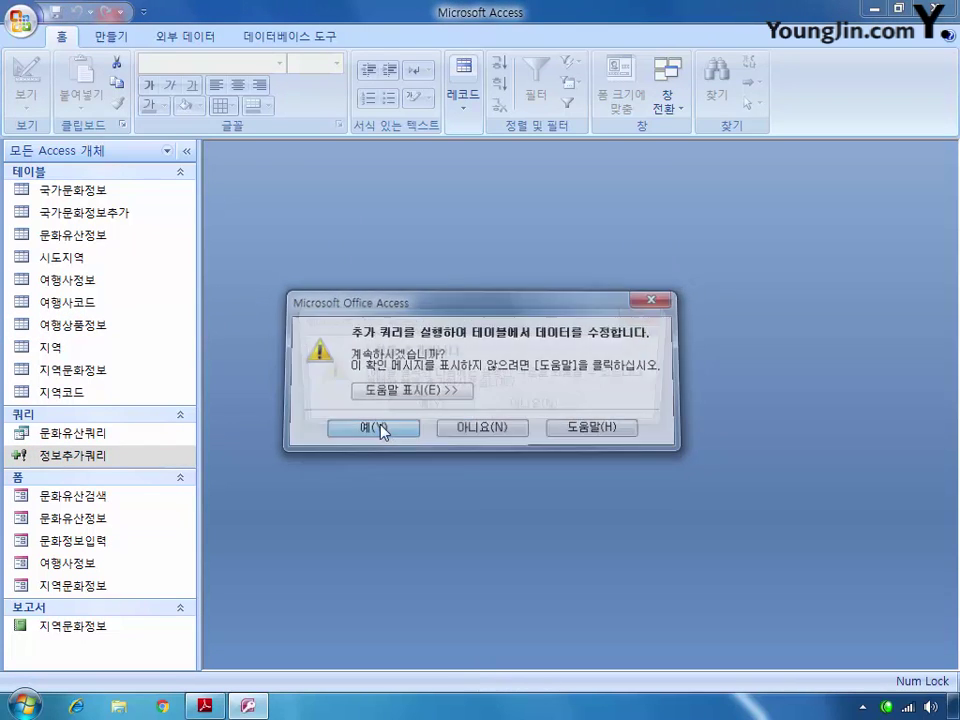
left_click(380, 430)
left_click(411, 414)
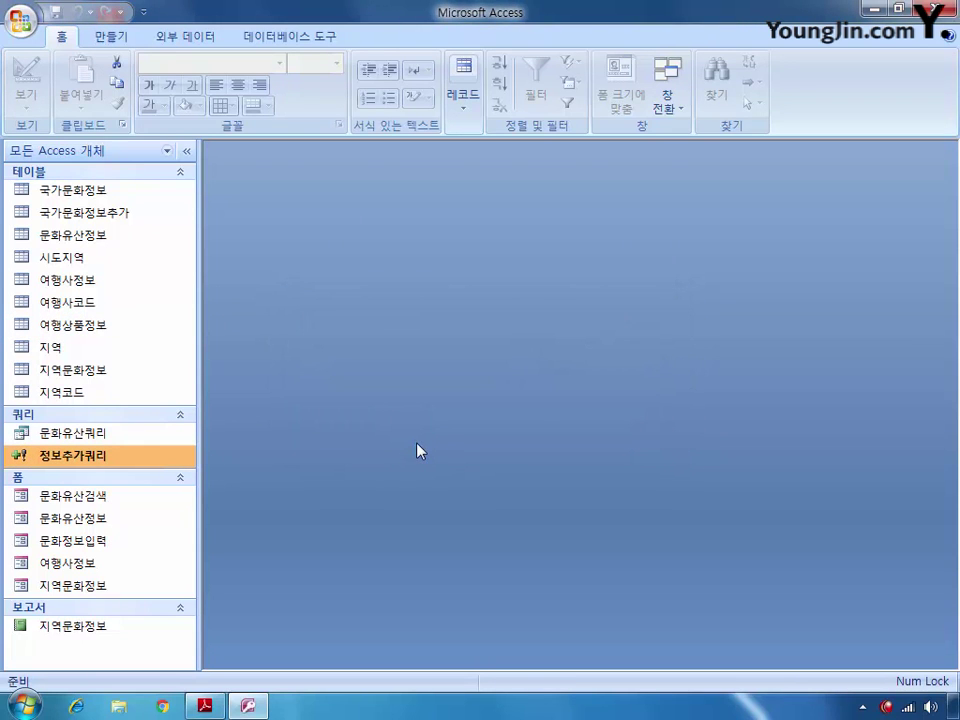
- Open the 여행상품정보 table in Design view and set the 여행사 field's lookup display control to 콤보 상자
left_click(90, 328)
right_click(91, 329)
left_click(105, 357)
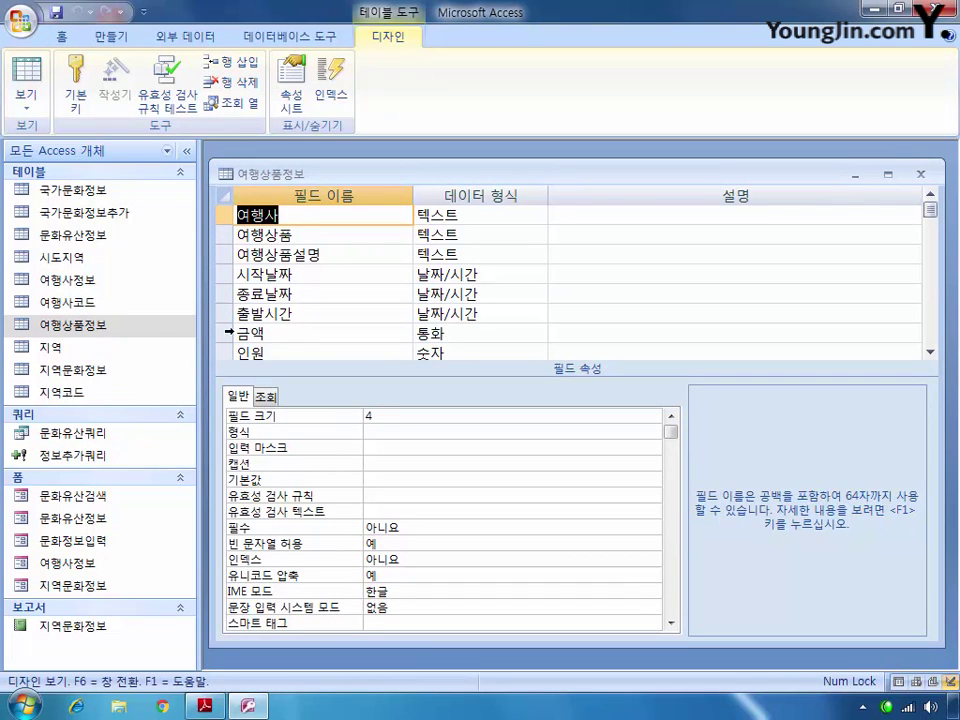
left_click(225, 215)
left_click(265, 398)
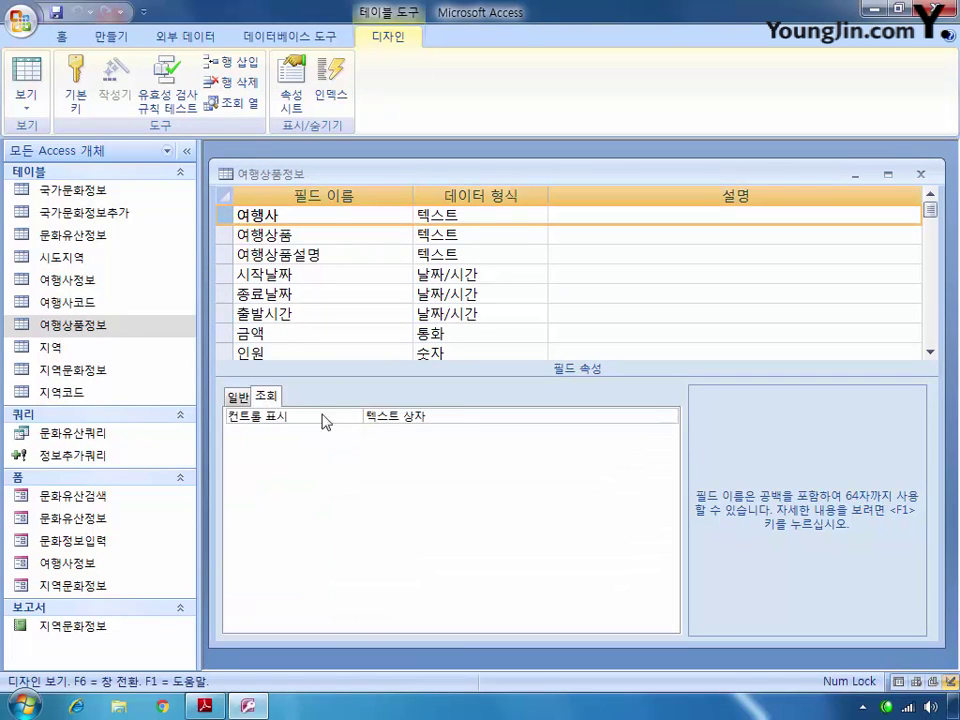
left_click(462, 416)
left_click(667, 416)
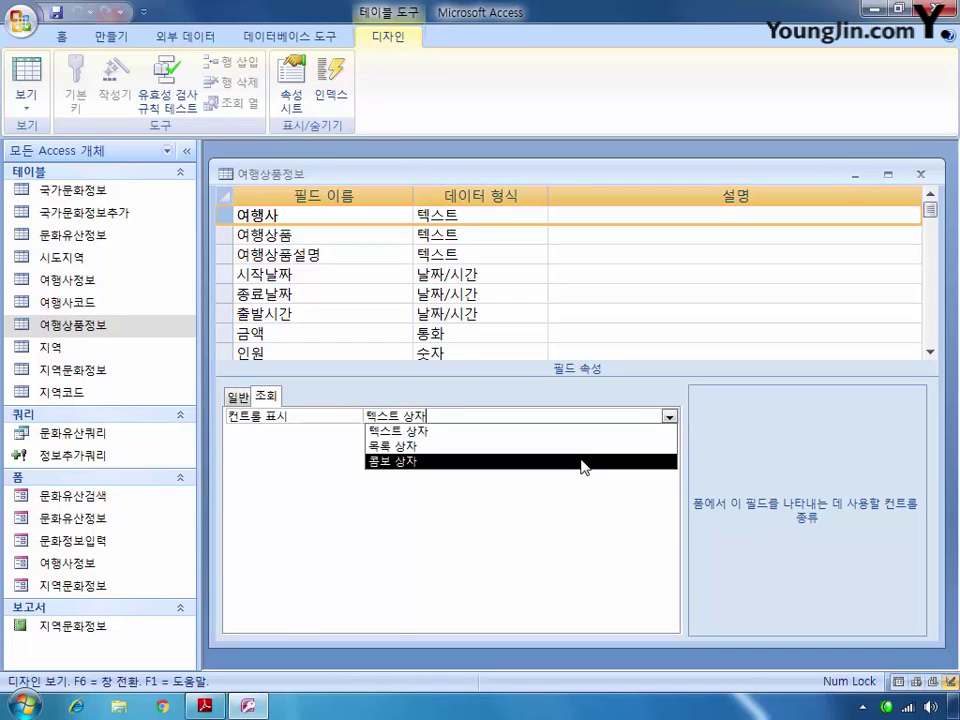
left_click(470, 461)
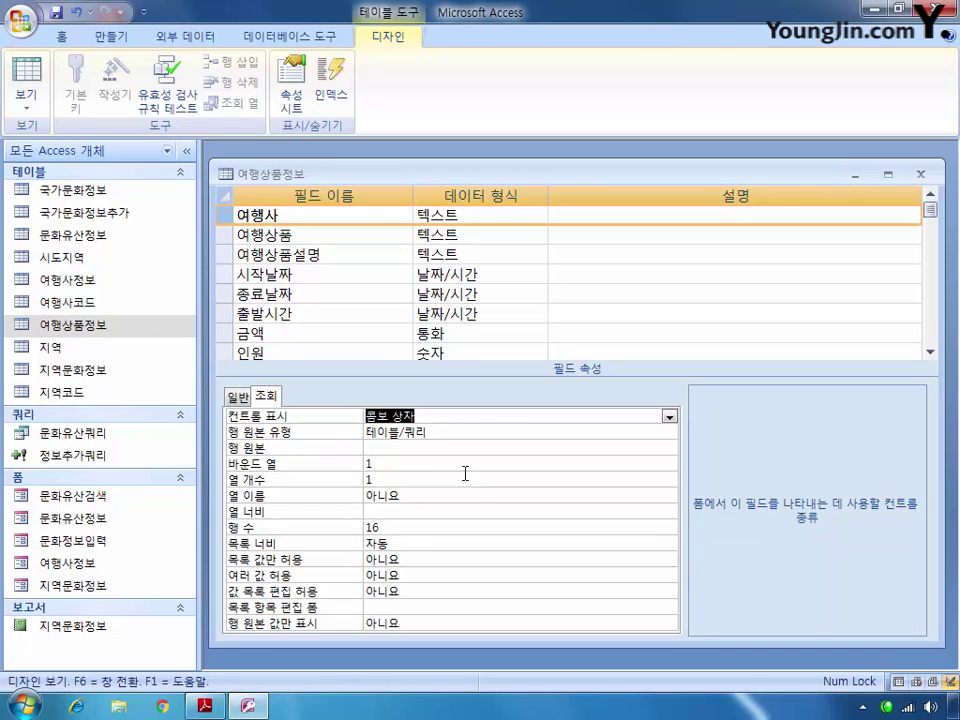
- Start building the 여행사 field's row source from the 여행사코드 table with the fields 여행사, 전화번호 and 담당자
left_click(463, 448)
left_click(670, 448)
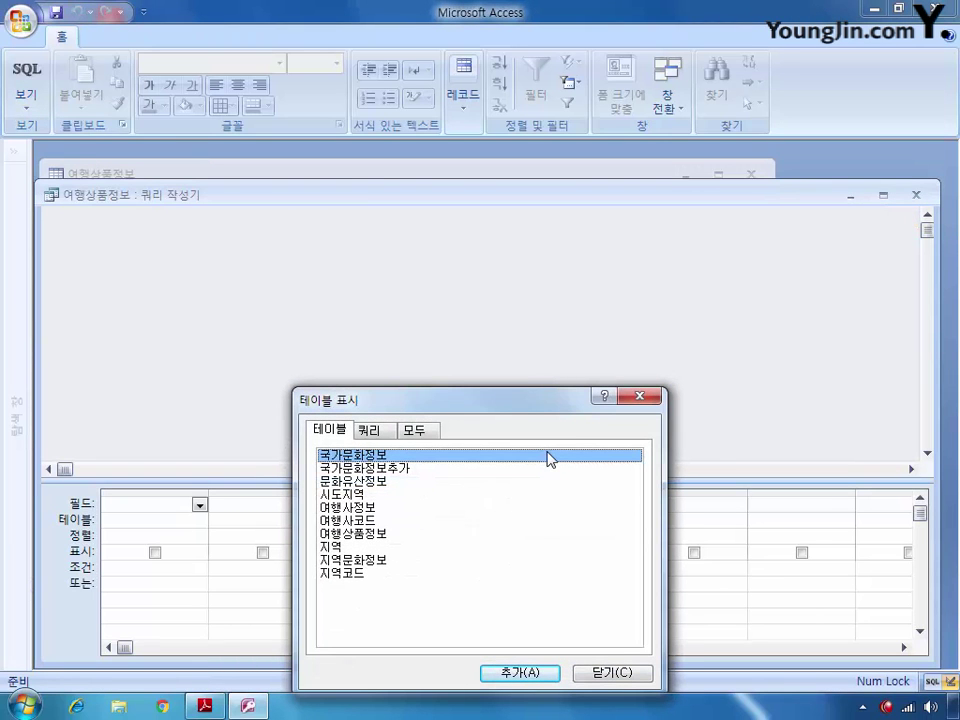
double_click(347, 521)
left_click(588, 673)
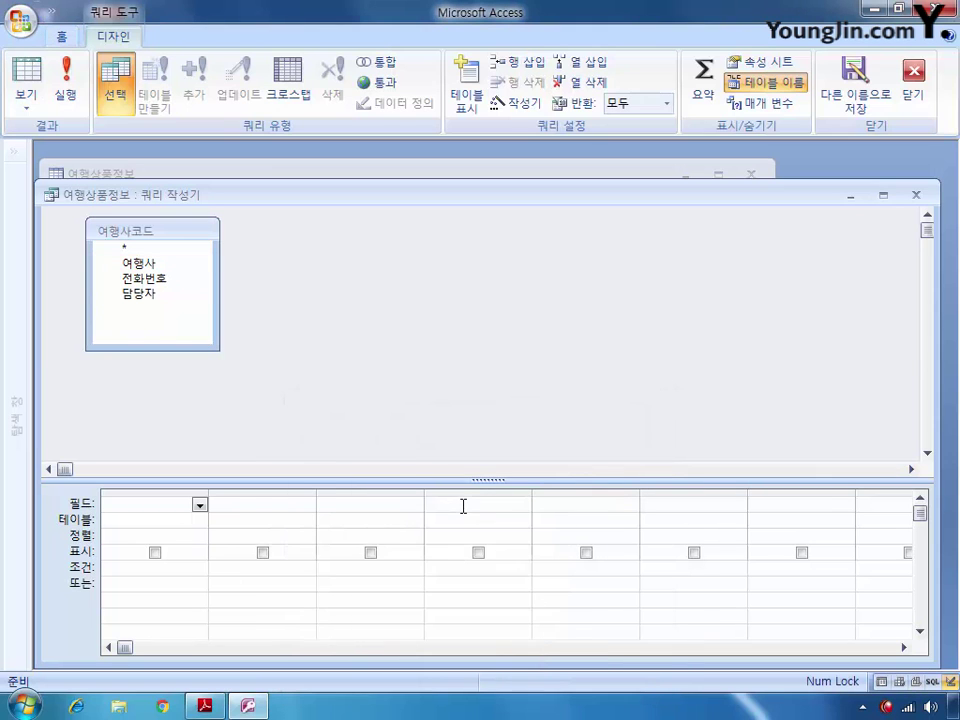
left_click(140, 263)
double_click(140, 265)
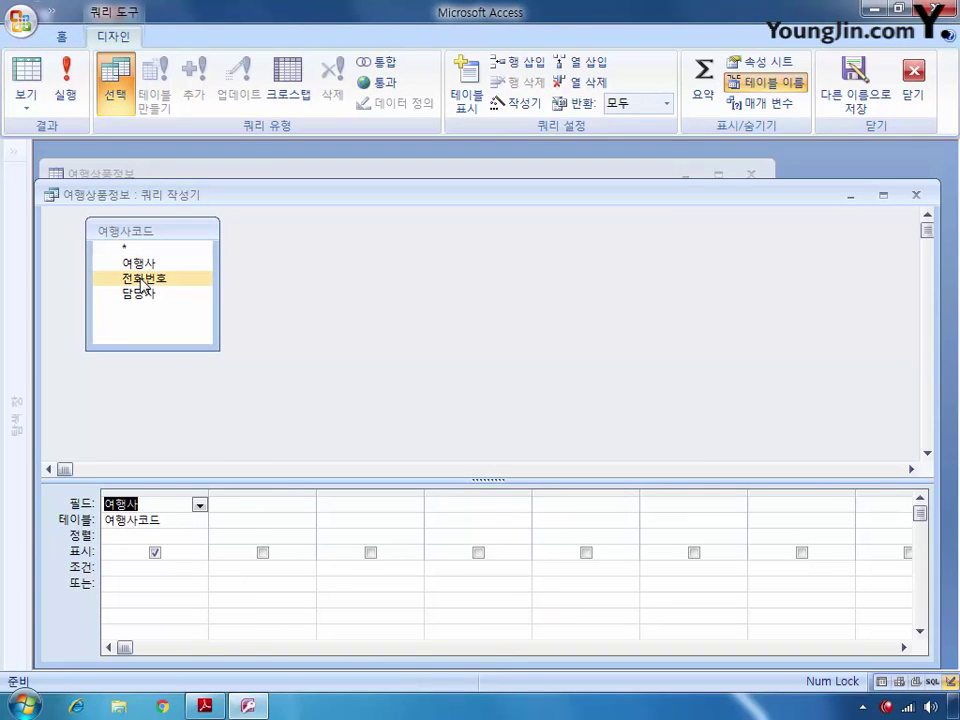
double_click(143, 282)
double_click(138, 296)
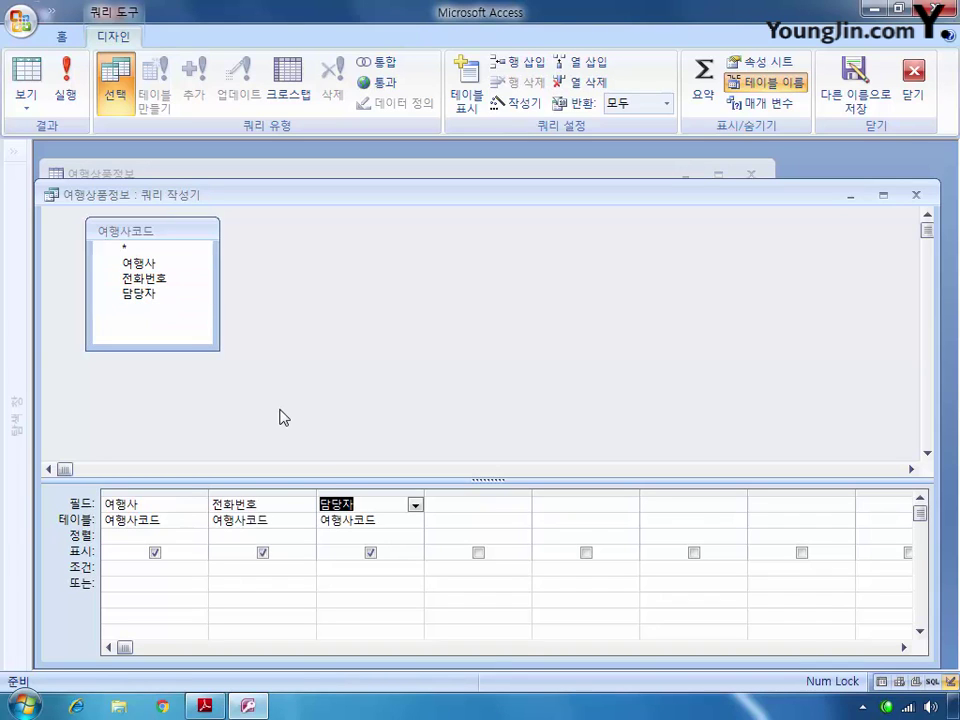
- Sort the row source ascending by a second, hidden 전화번호 column, and close the query builder with its changes saved
left_click(180, 280)
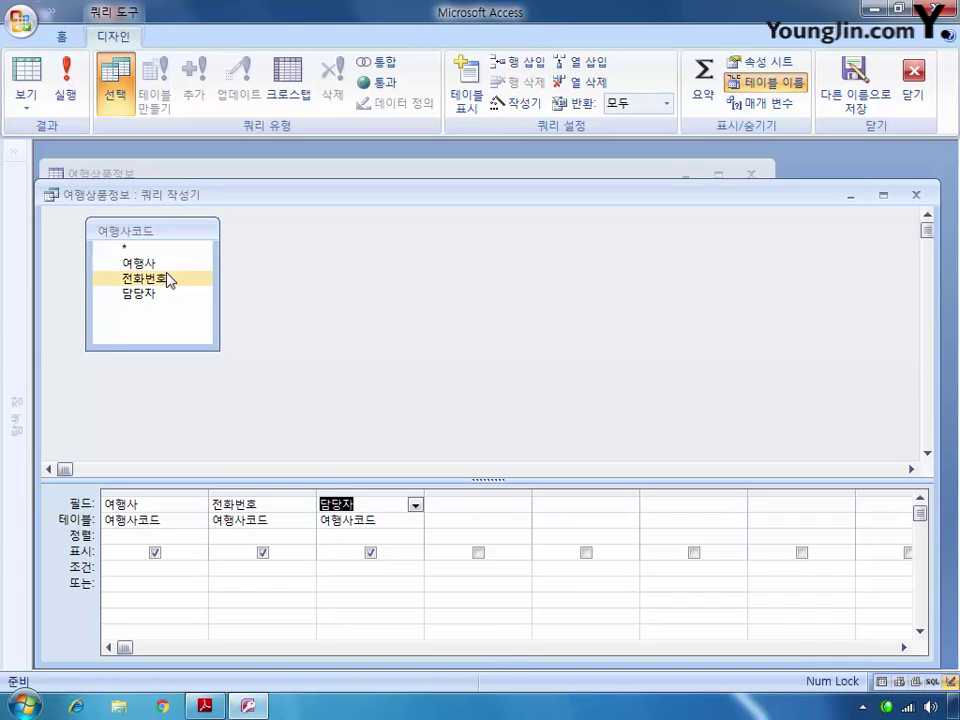
left_click_drag(168, 281, 460, 504)
left_click(478, 552)
left_click(522, 537)
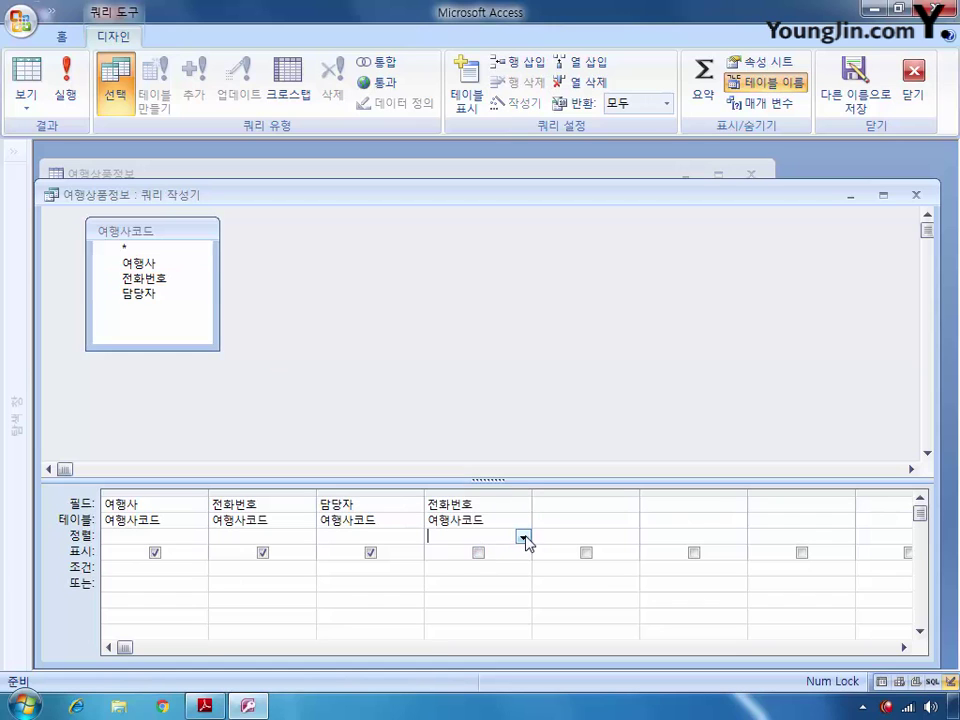
left_click(523, 537)
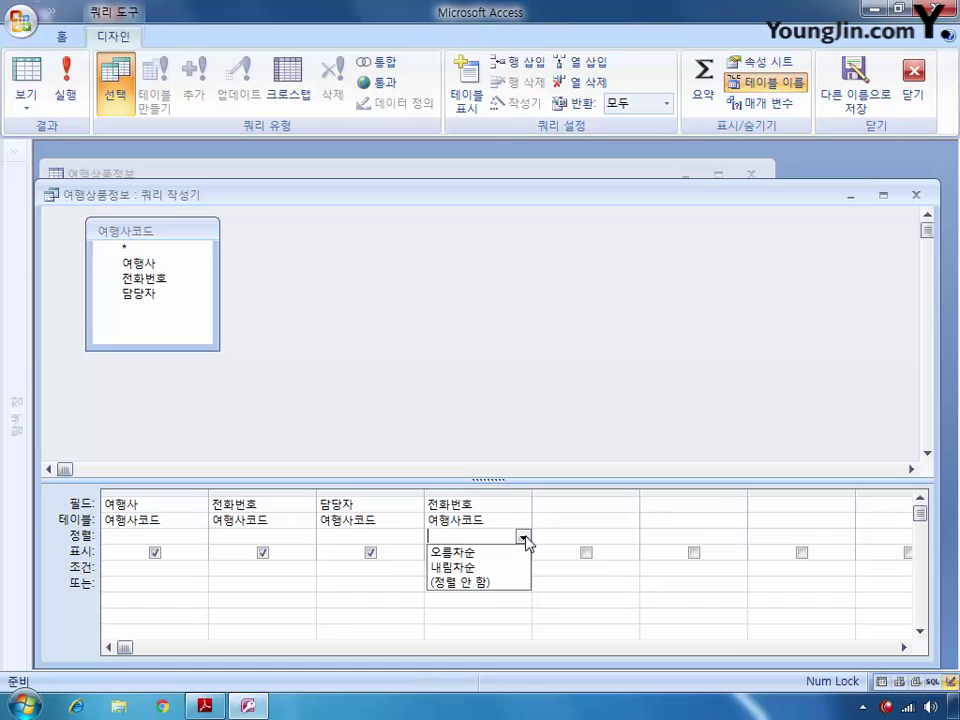
left_click(517, 554)
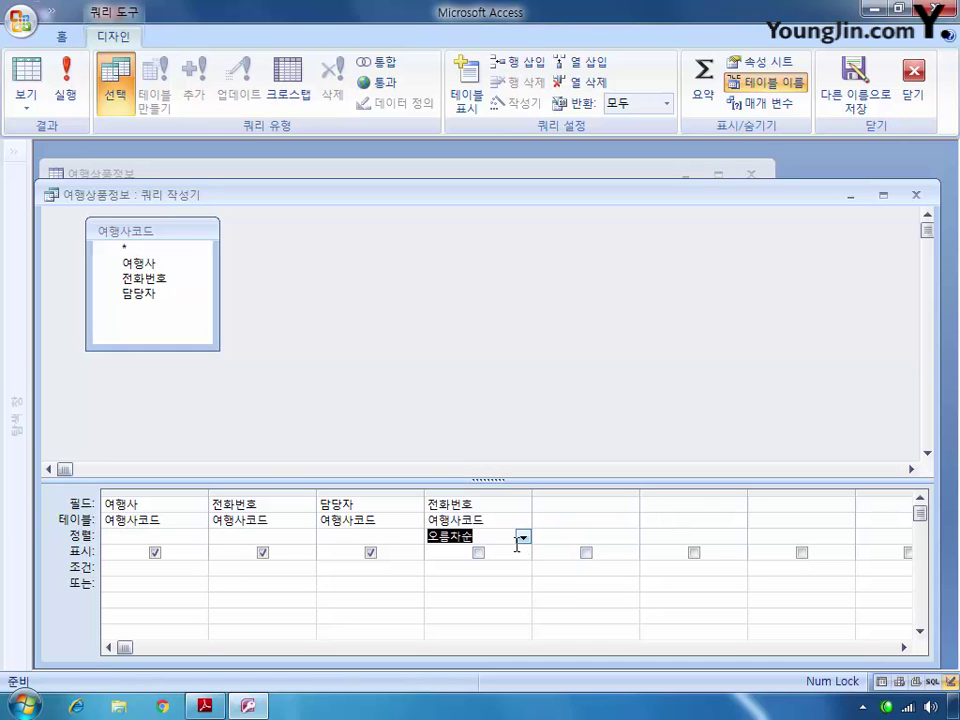
left_click(918, 196)
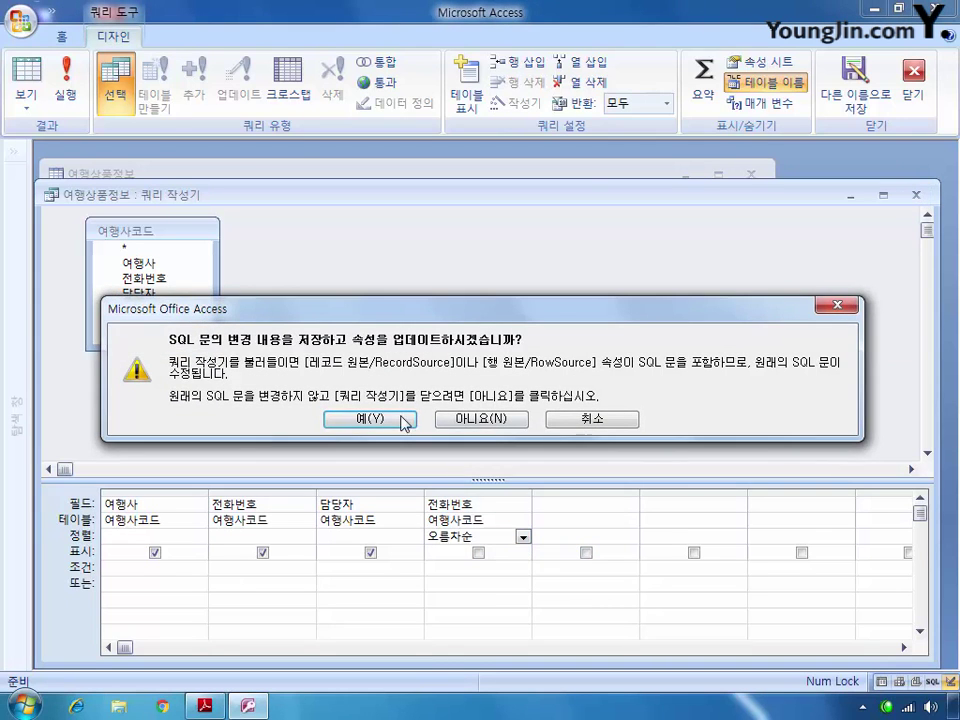
left_click(425, 420)
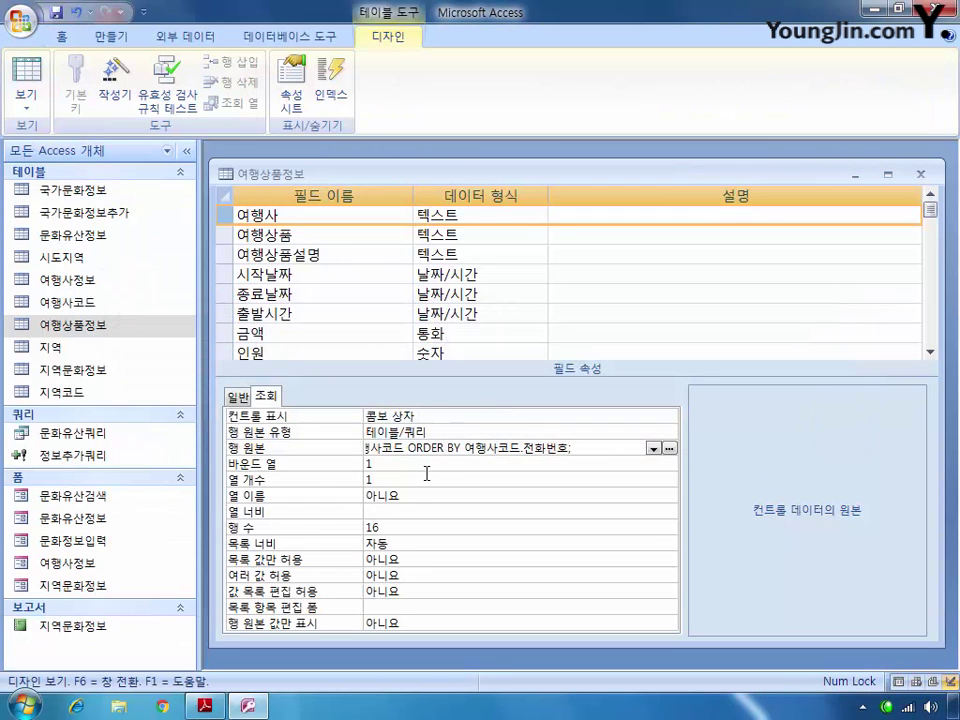
- Set the 여행사 lookup's column count to 3 and its column widths to 1;2;2 cm
left_click(386, 479)
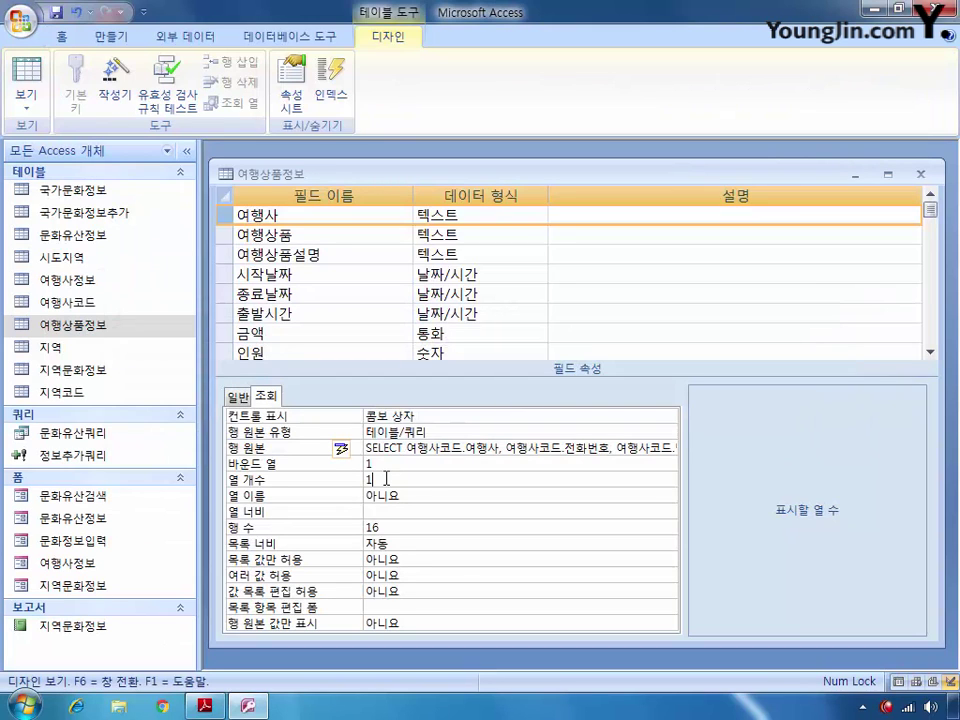
double_click(366, 479)
type("3")
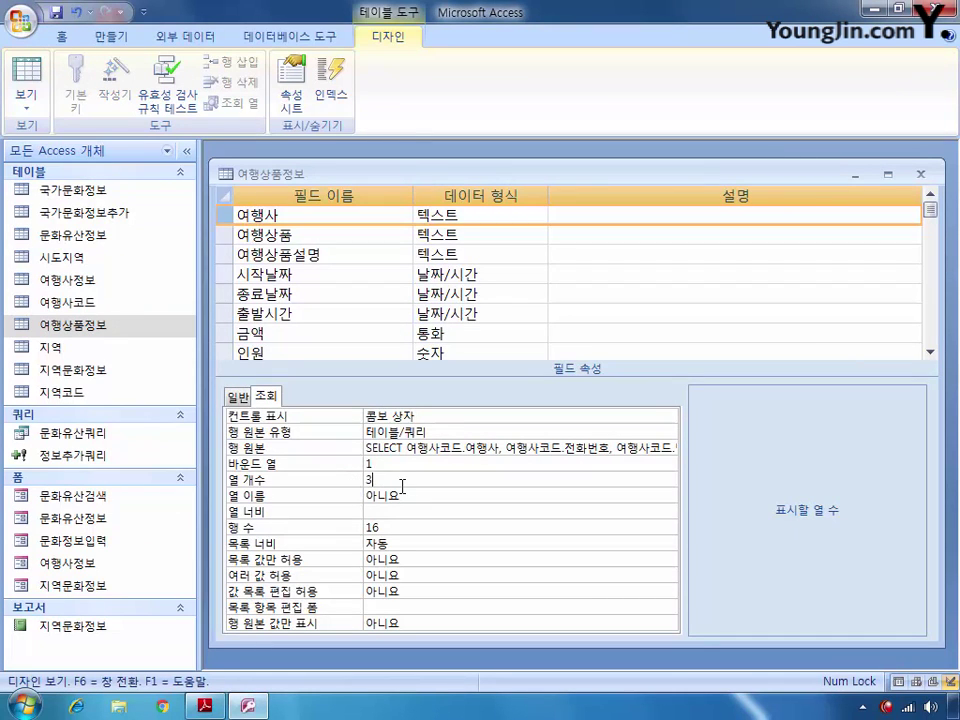
left_click(402, 507)
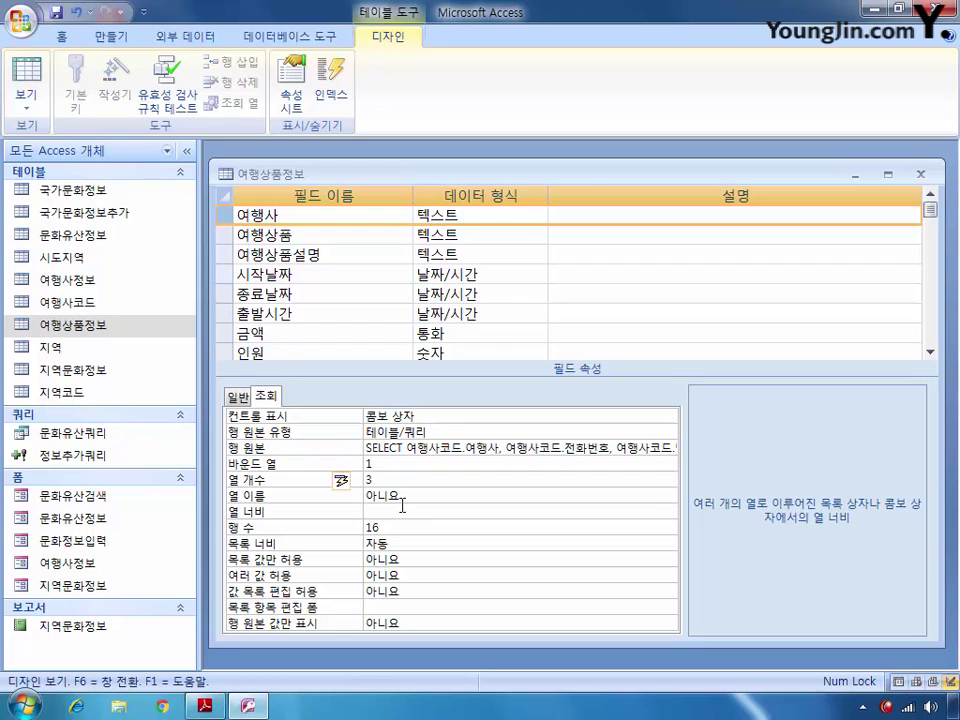
type("1cm")
type(";2cm")
type(";2;2")
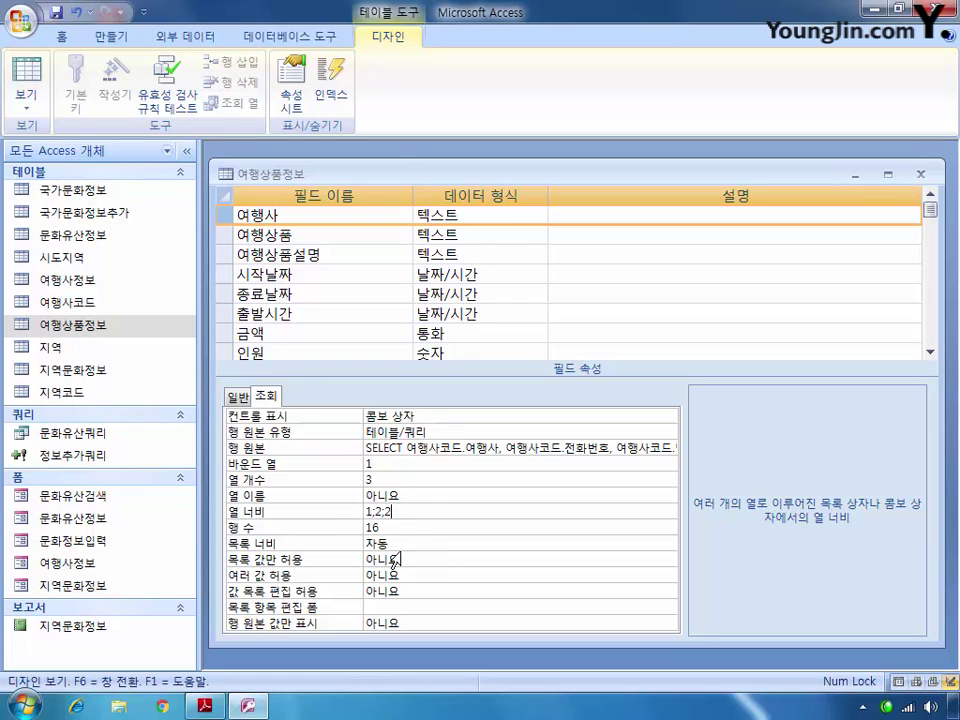
- Set the 여행사 lookup's list width to 6 cm and close the 여행상품정보 table, saving its design changes
left_click(362, 546)
type("6")
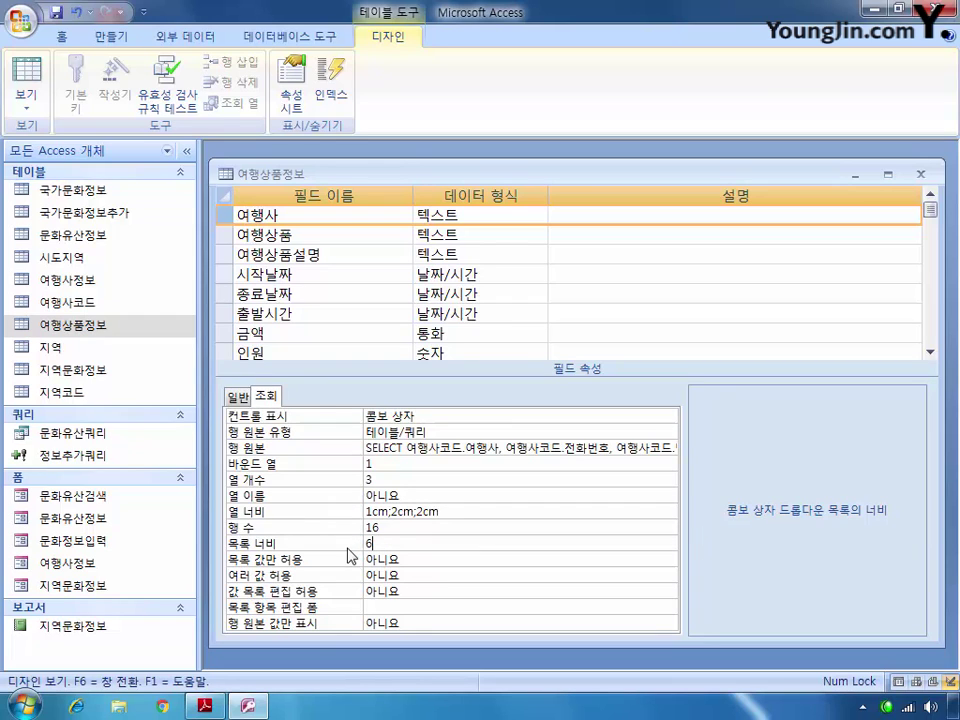
left_click(918, 174)
left_click(372, 400)
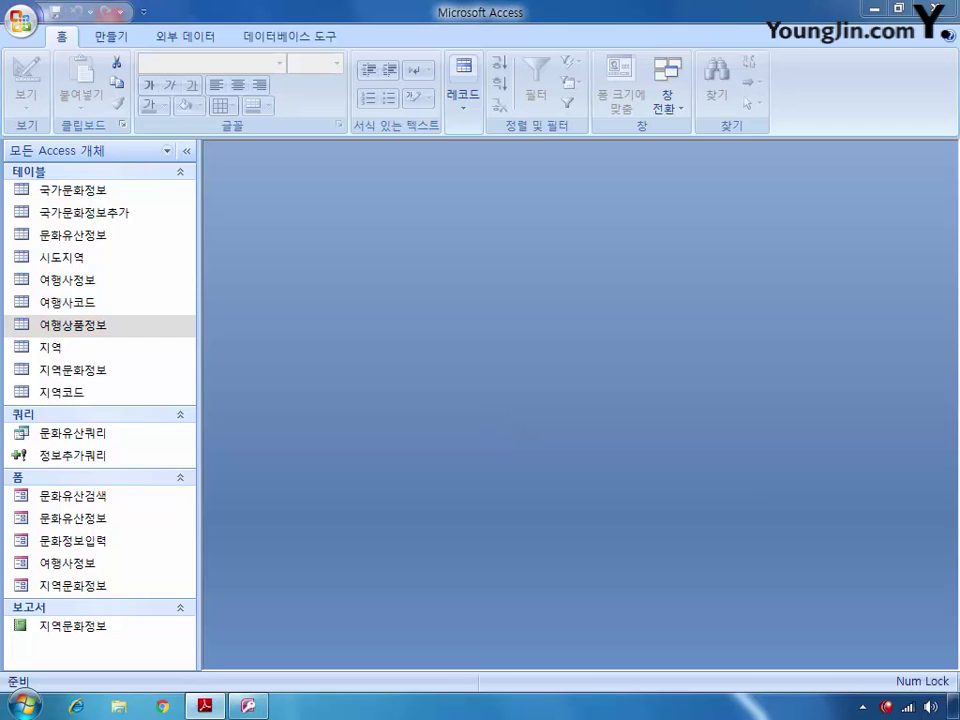
left_click(377, 431)
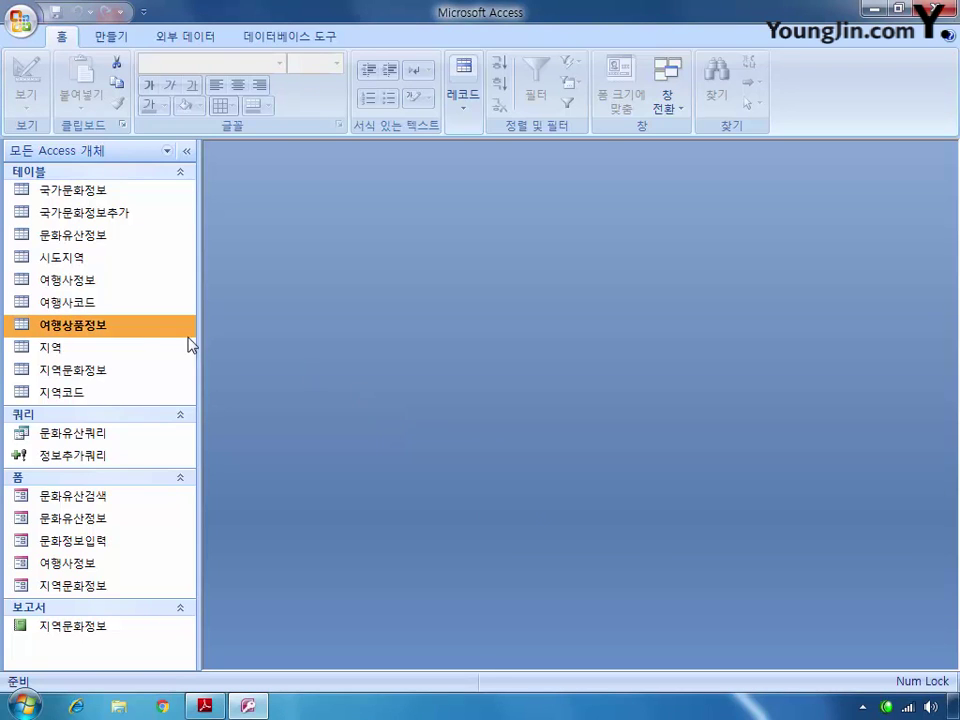
- Open the 문화유산정보 form in design view and display all of the form's properties
left_click(96, 434)
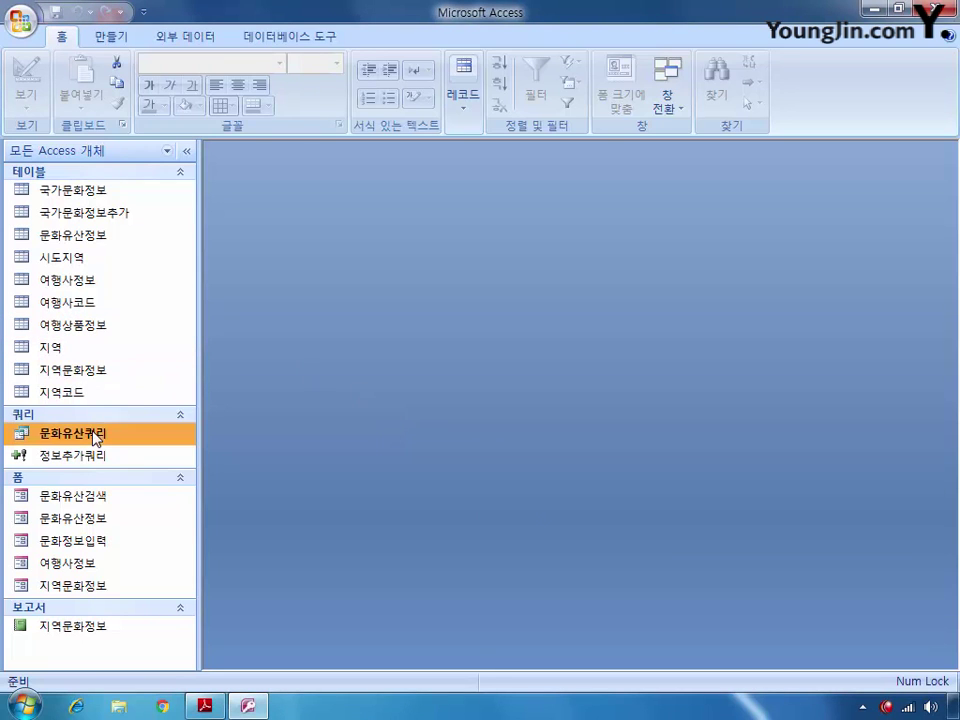
left_click(96, 496)
left_click(96, 518)
right_click(96, 519)
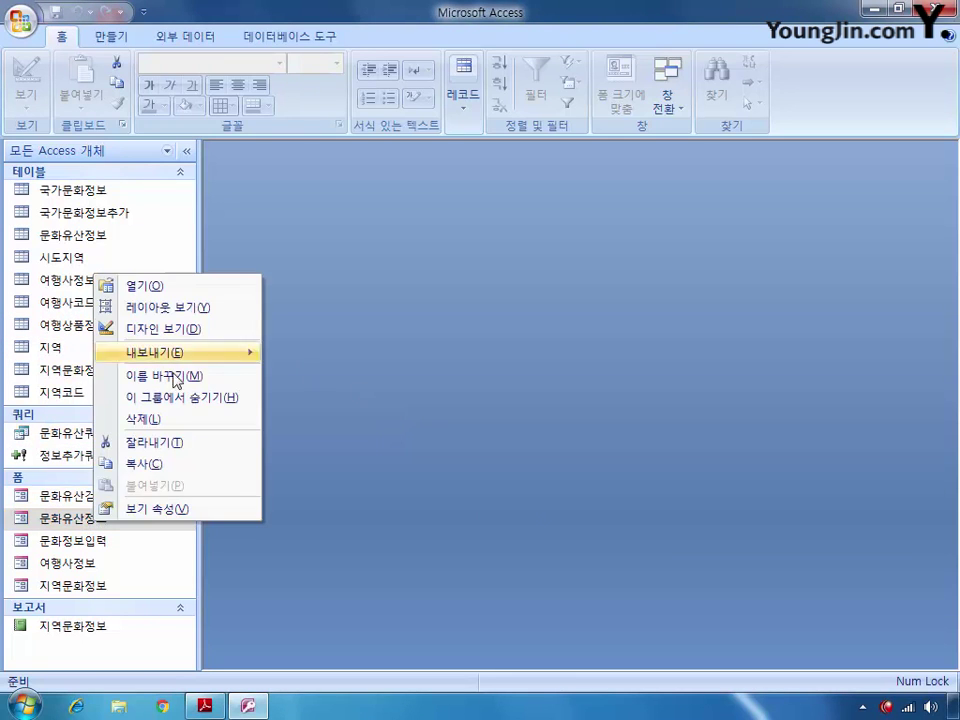
left_click(137, 328)
double_click(778, 339)
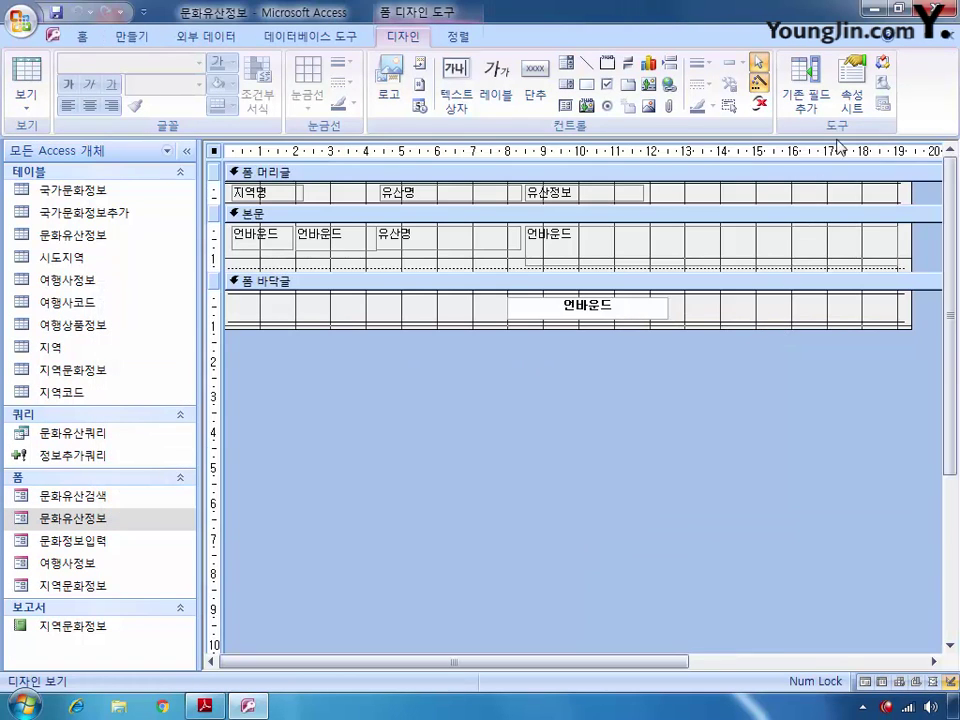
left_click(851, 95)
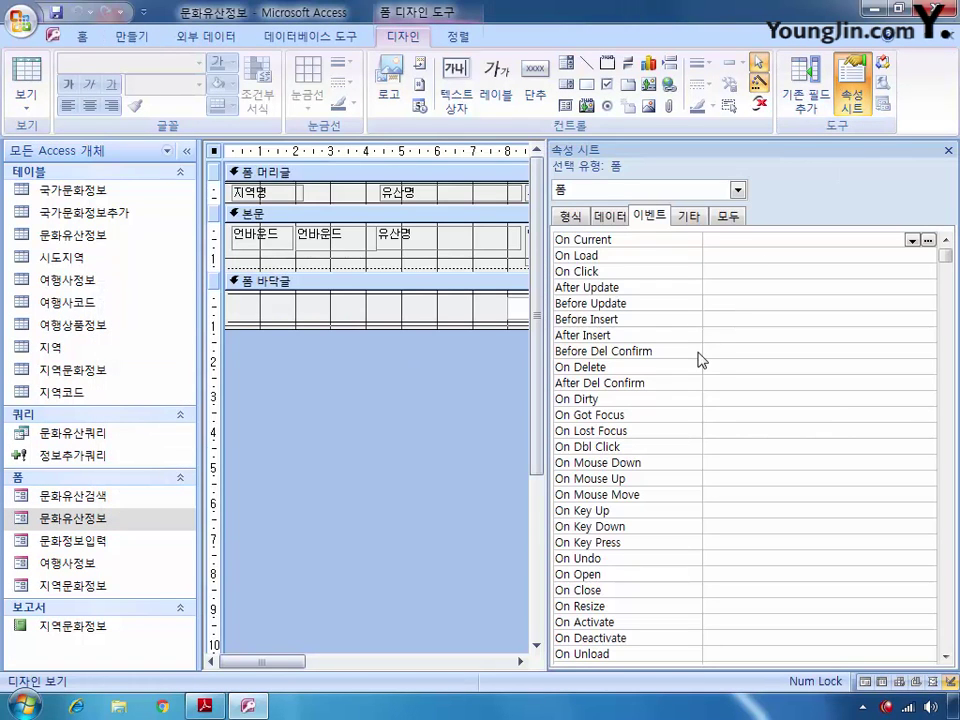
left_click(728, 215)
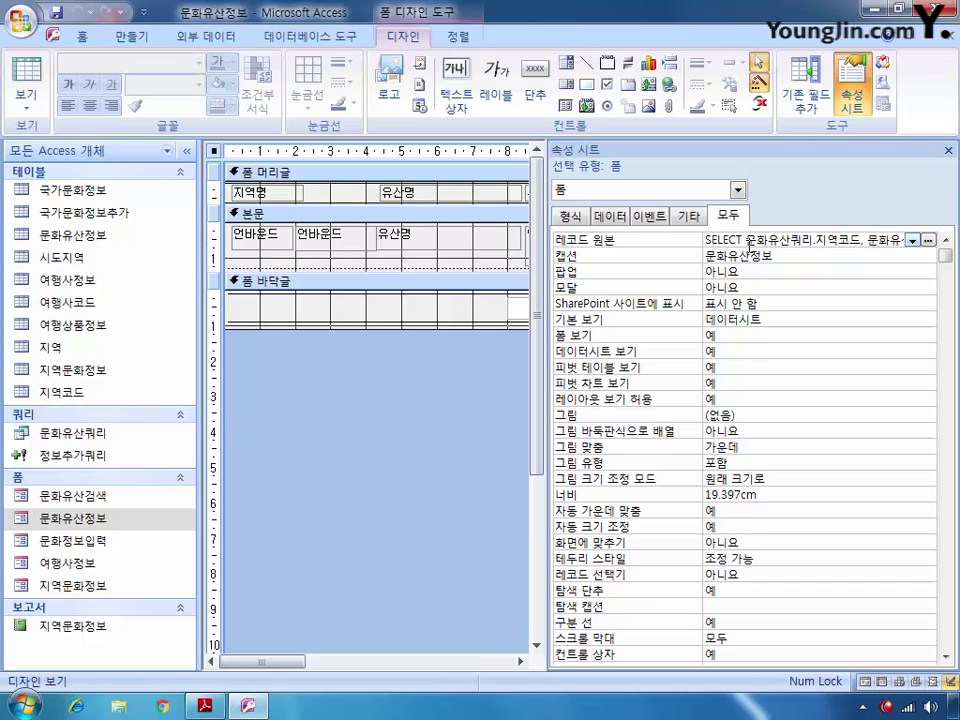
- Try to add the 유산정보 field of 문화유산쿼리 to the form's record source, closing the query builder with its changes saved
left_click(929, 241)
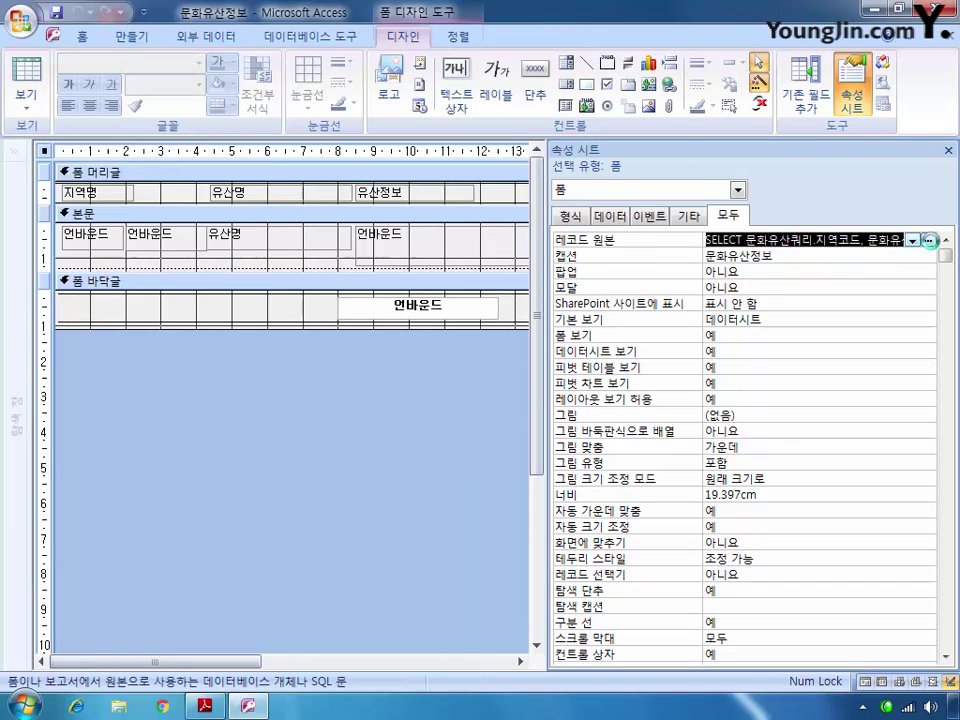
left_click(948, 150)
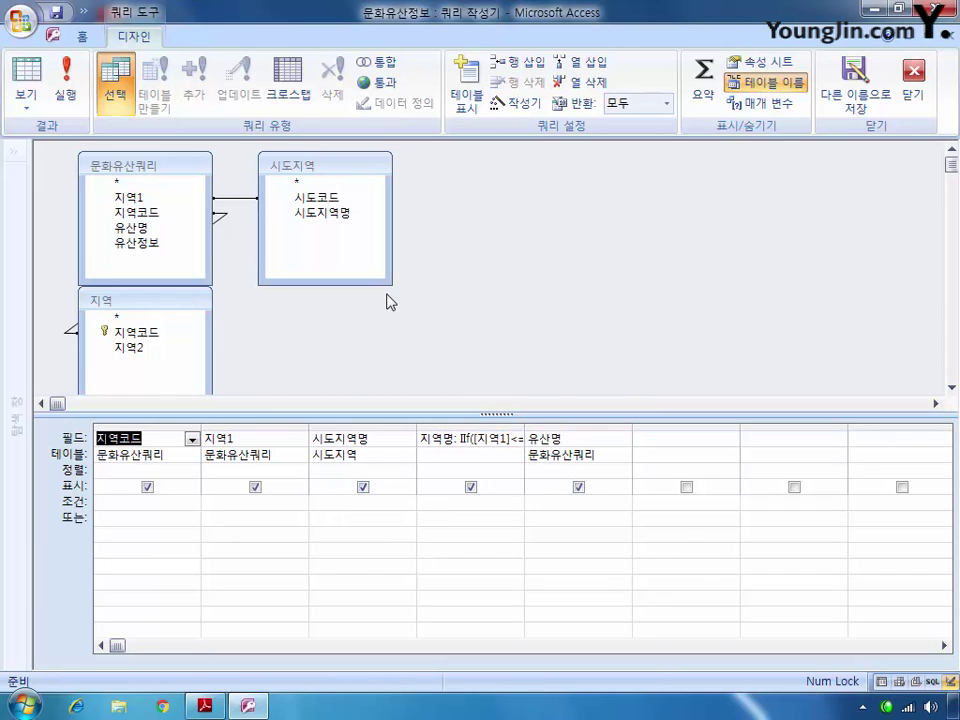
double_click(148, 242)
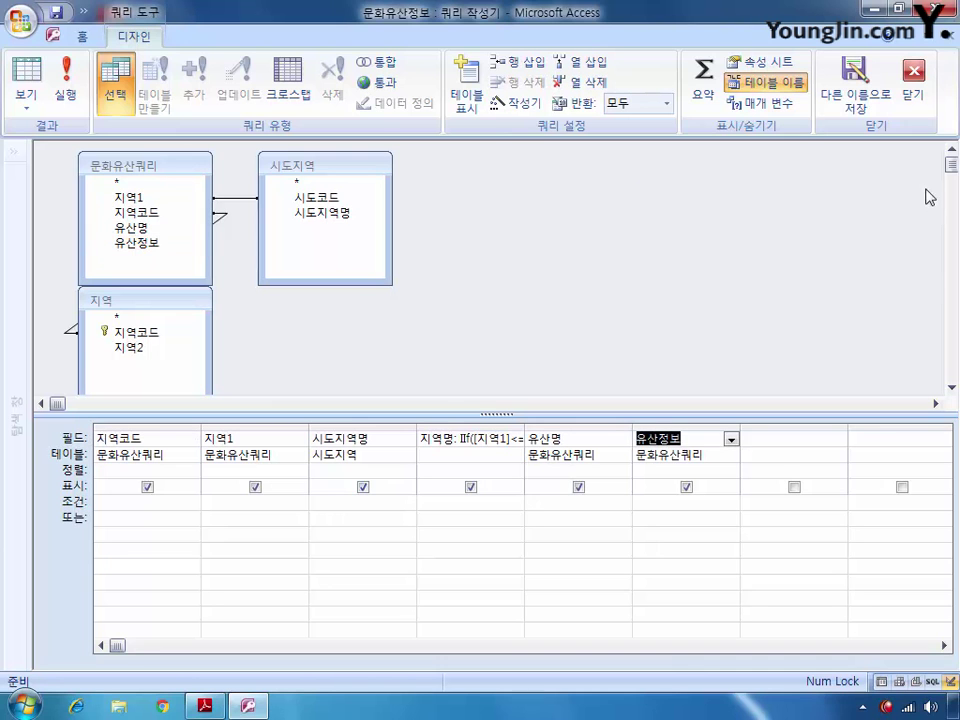
left_click(913, 80)
left_click(366, 417)
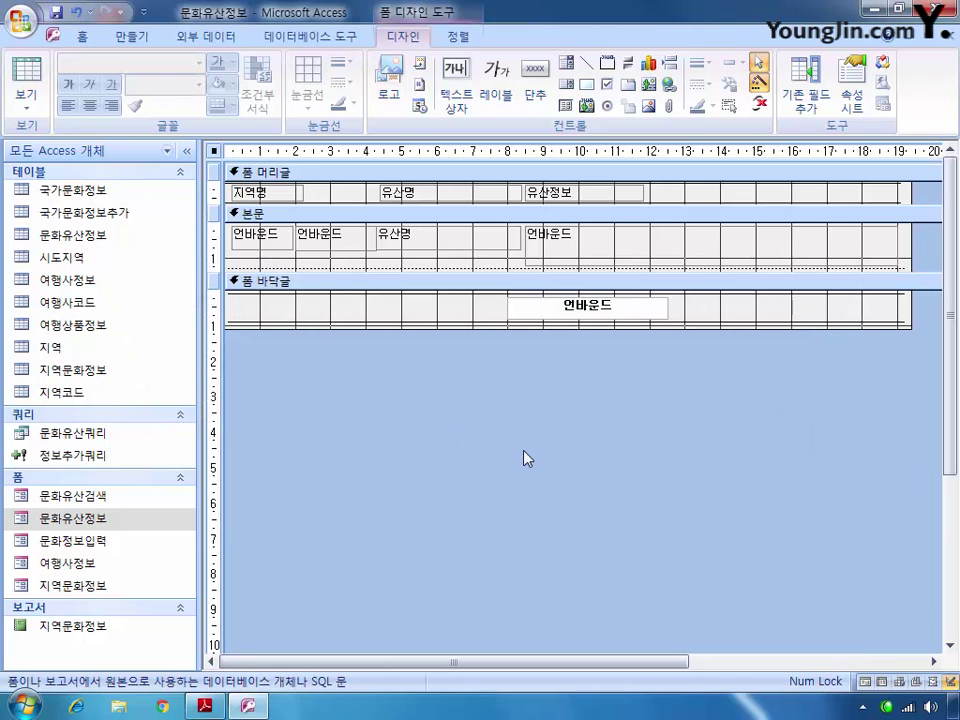
- Examine which fields are offered as the control source of the Txt유산정보 text box
left_click(851, 100)
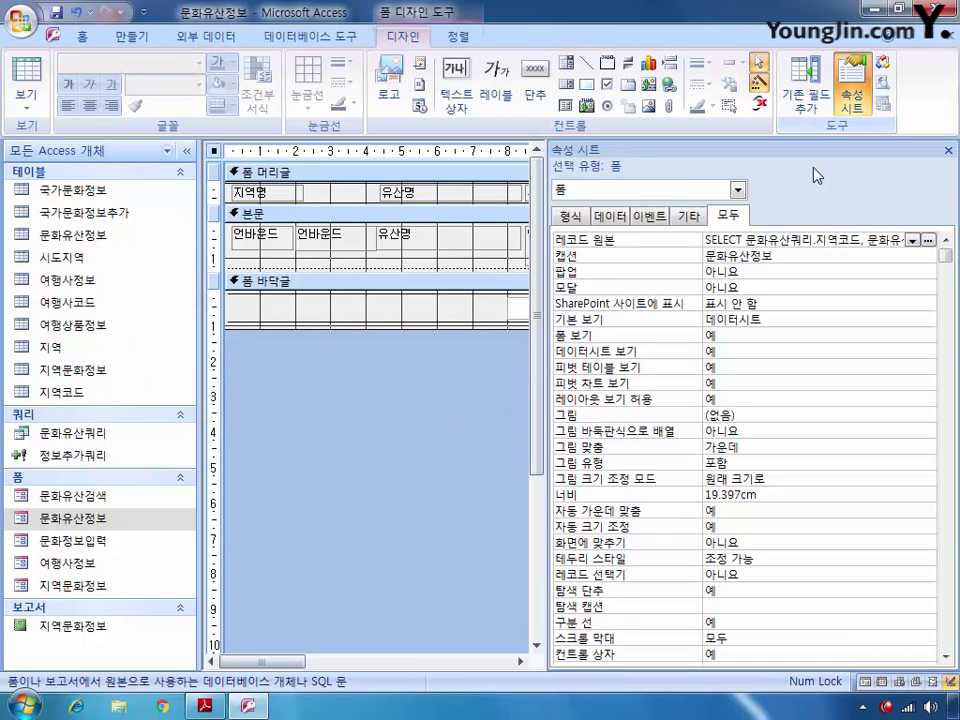
left_click(738, 190)
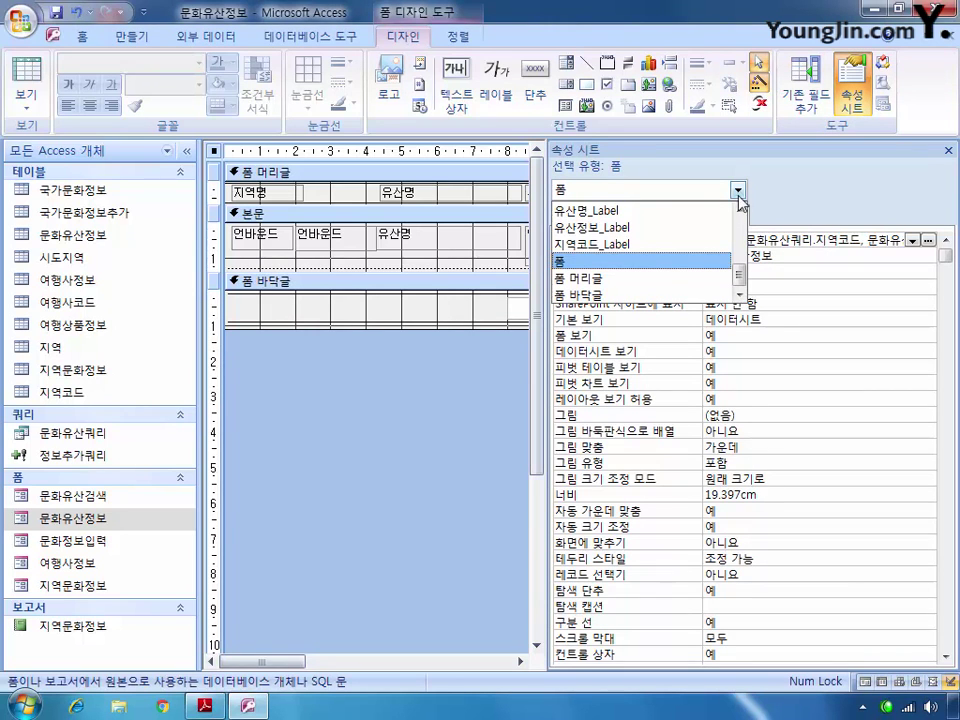
left_click_drag(738, 270, 738, 241)
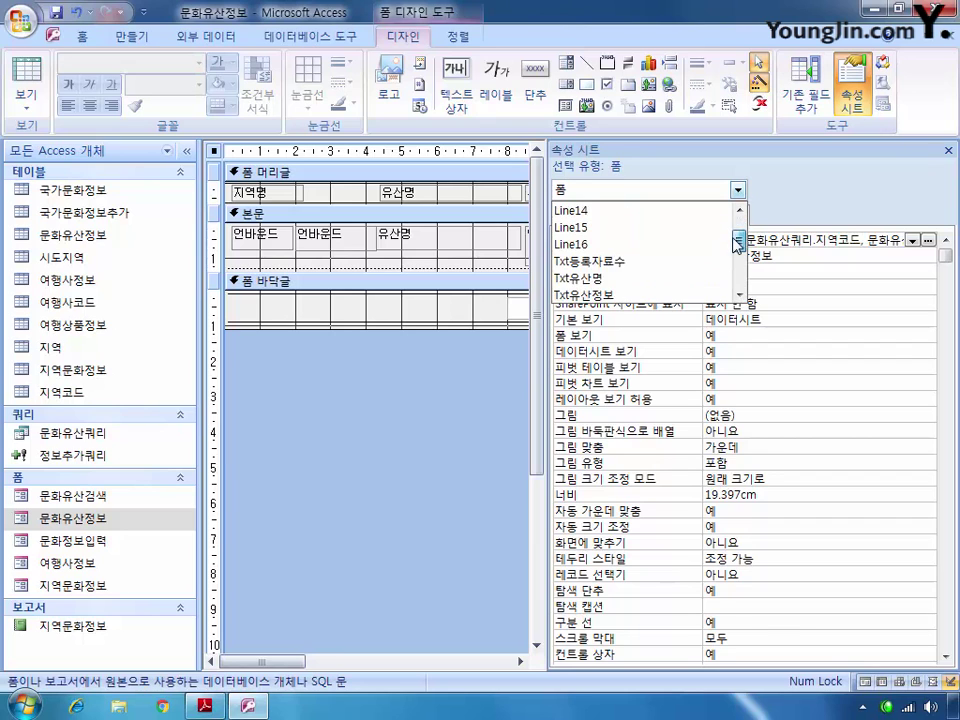
left_click(664, 295)
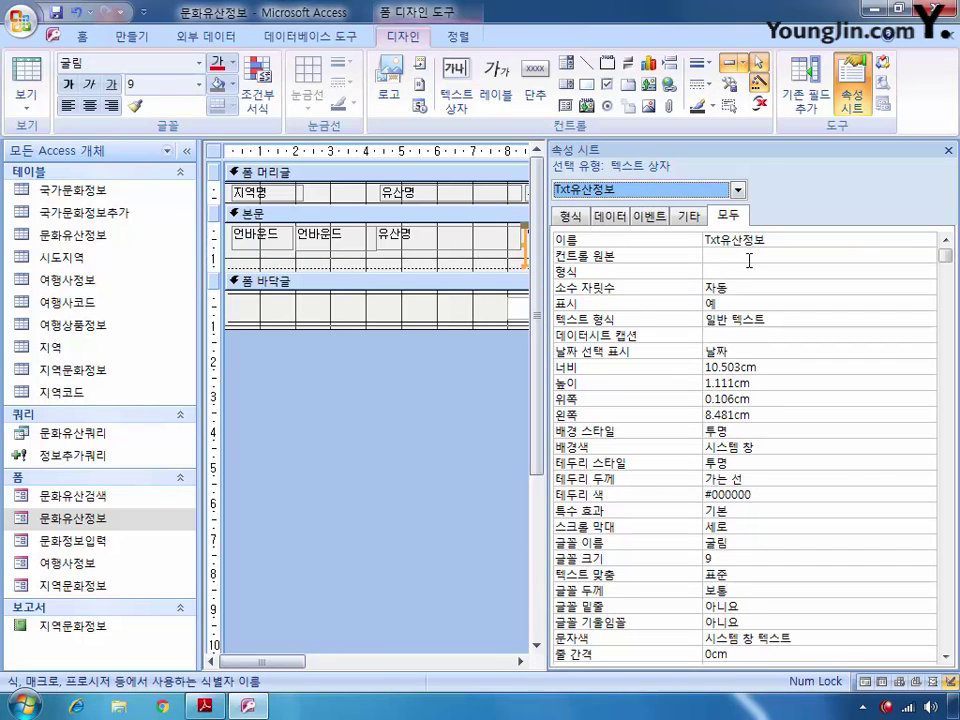
left_click(749, 257)
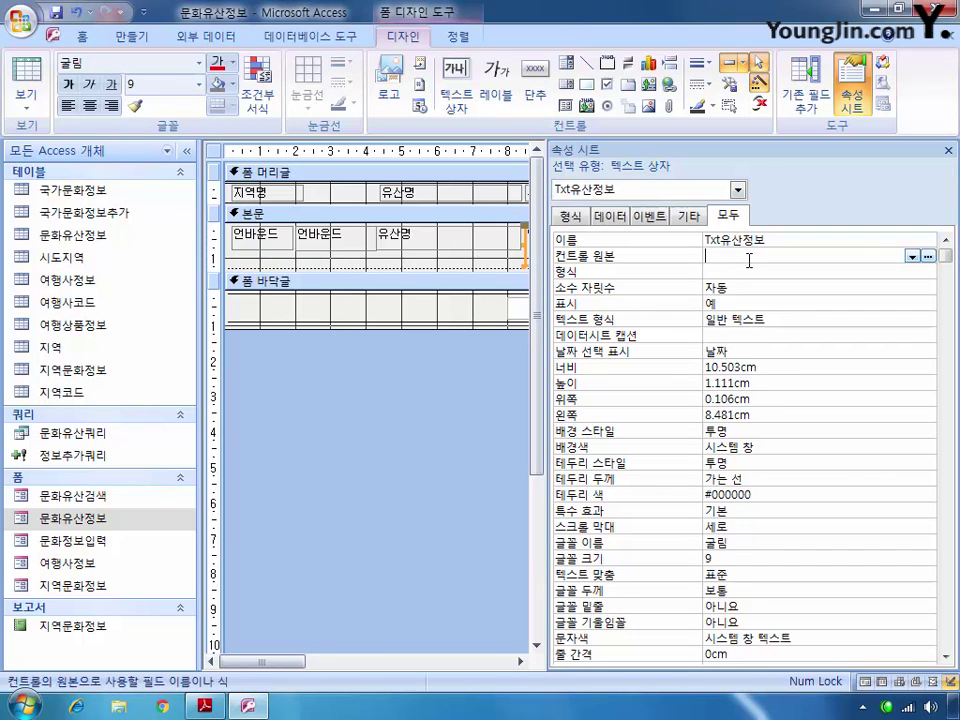
left_click(912, 256)
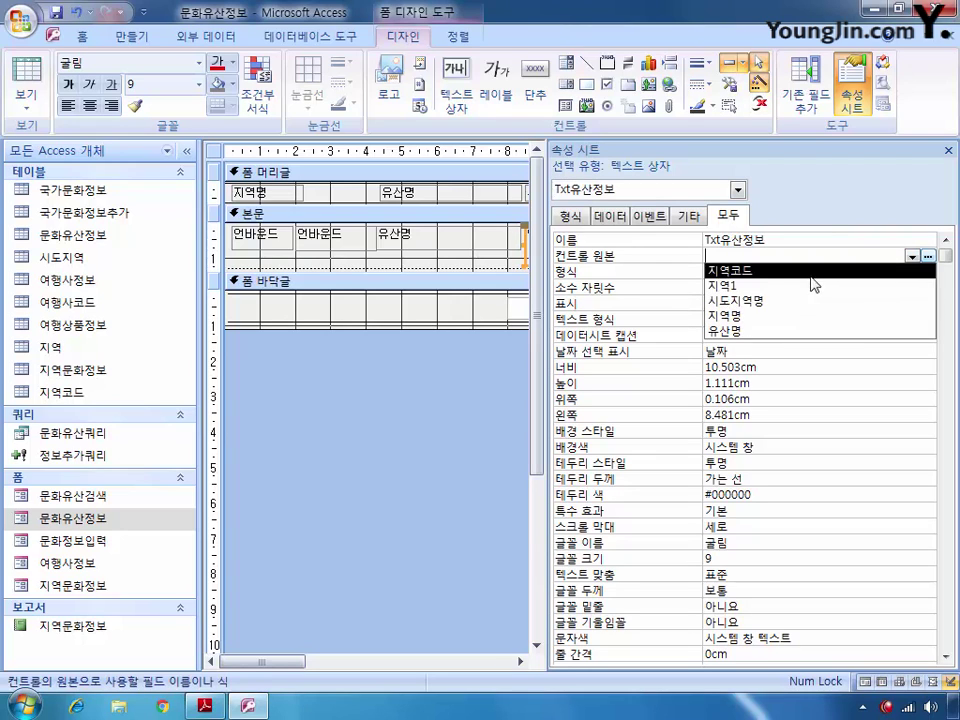
key("Escape")
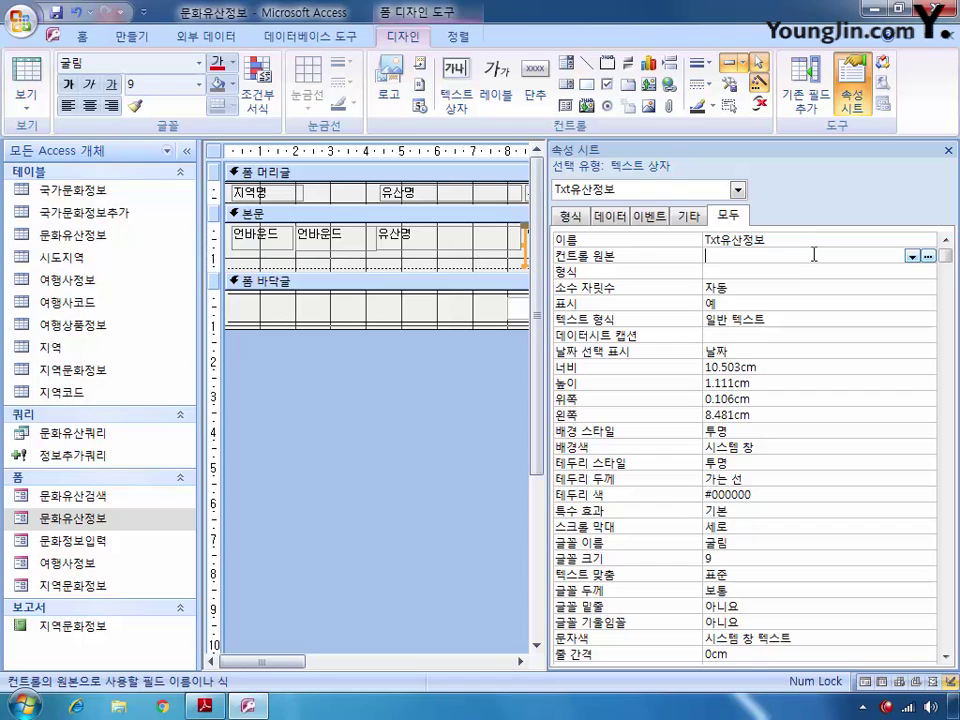
left_click(912, 256)
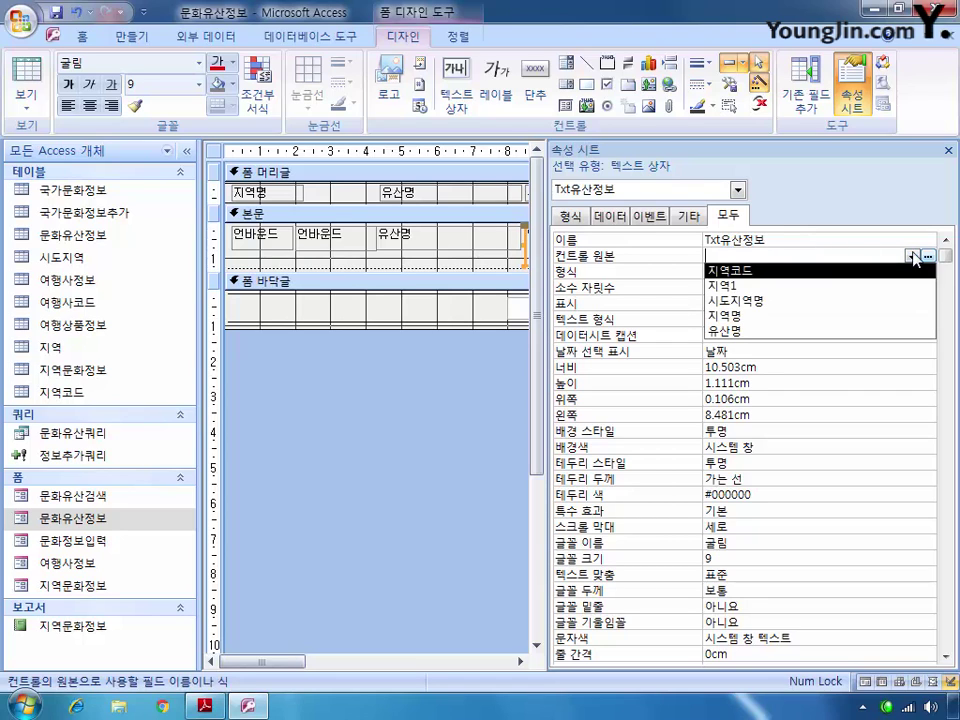
left_click(890, 208)
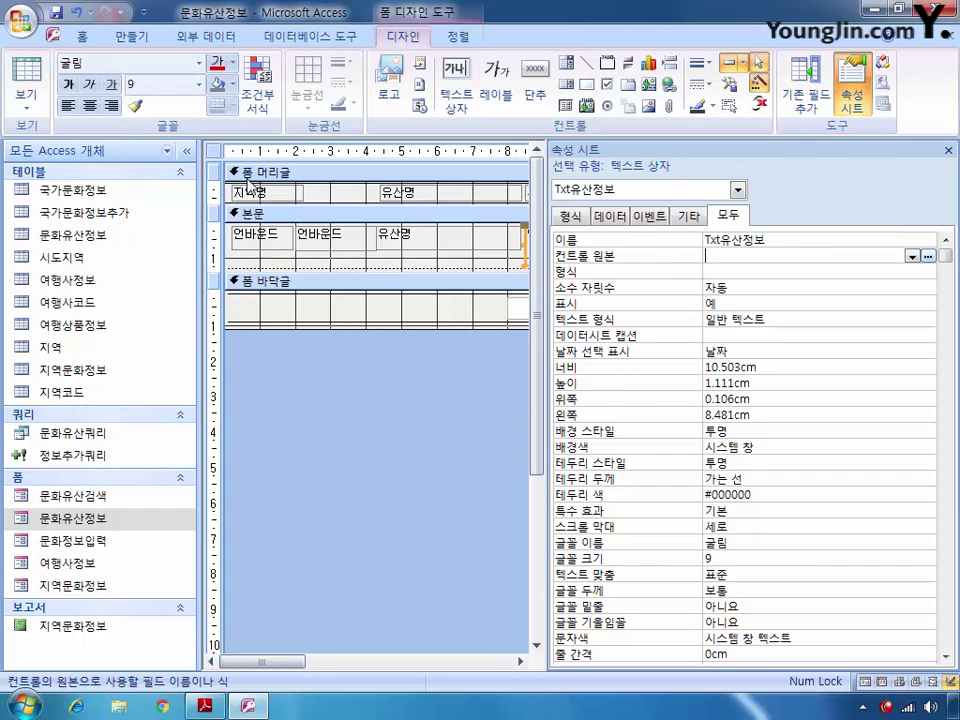
- Try again to add 유산정보 as the last field of the form's record source, saving the query builder changes
left_click(217, 153)
left_click(926, 241)
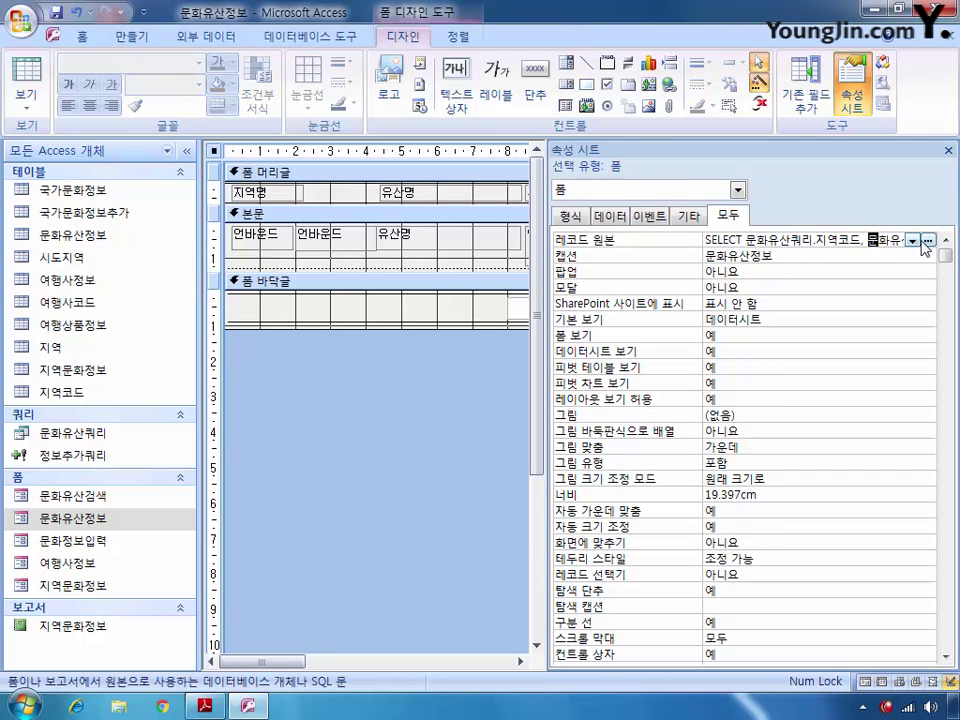
left_click(927, 240)
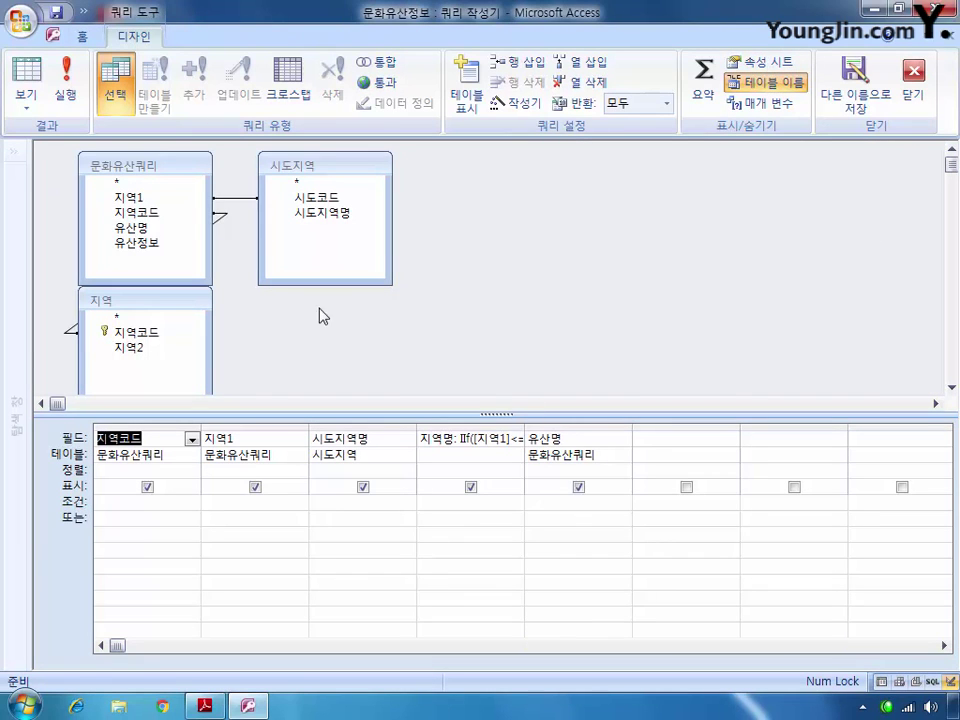
double_click(155, 244)
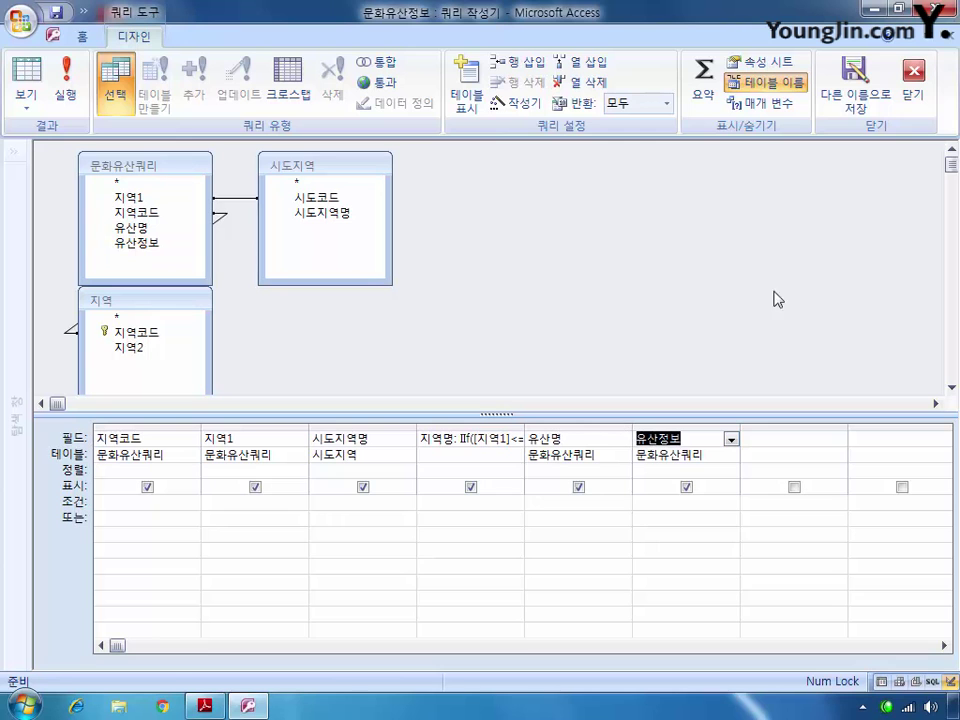
left_click(913, 96)
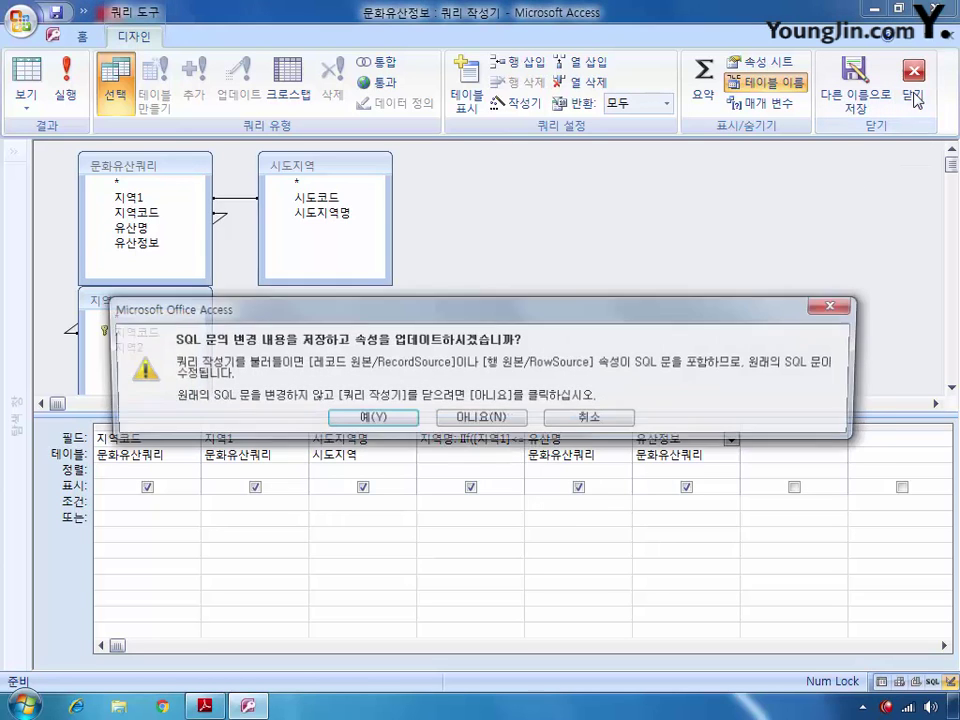
left_click(378, 421)
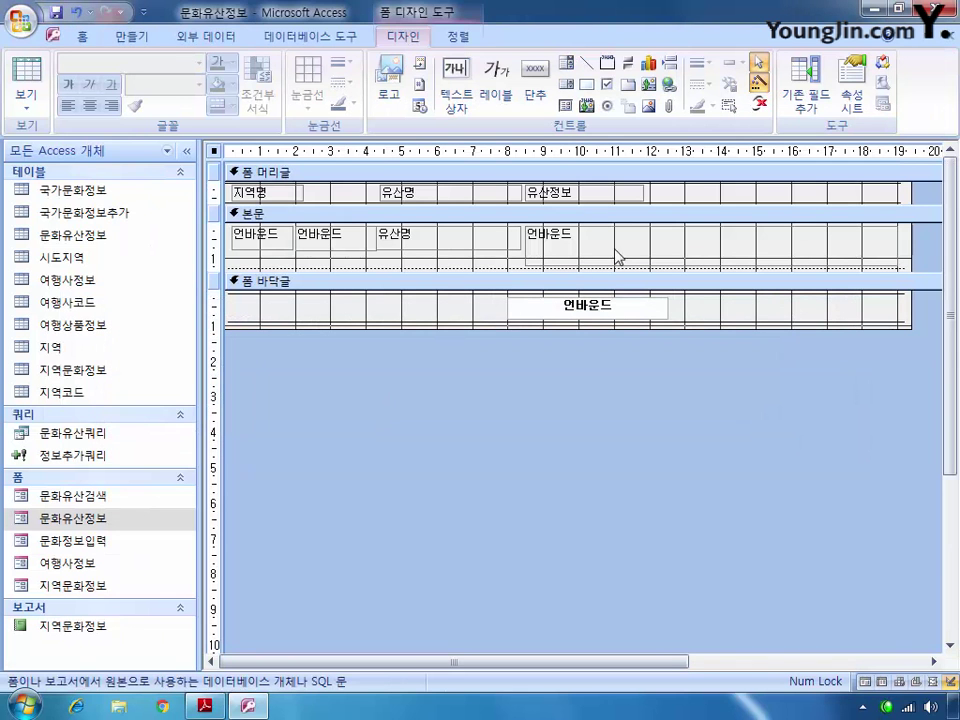
- Review the form's record source statement and close the 문화유산정보 form
left_click(853, 105)
left_click(873, 238)
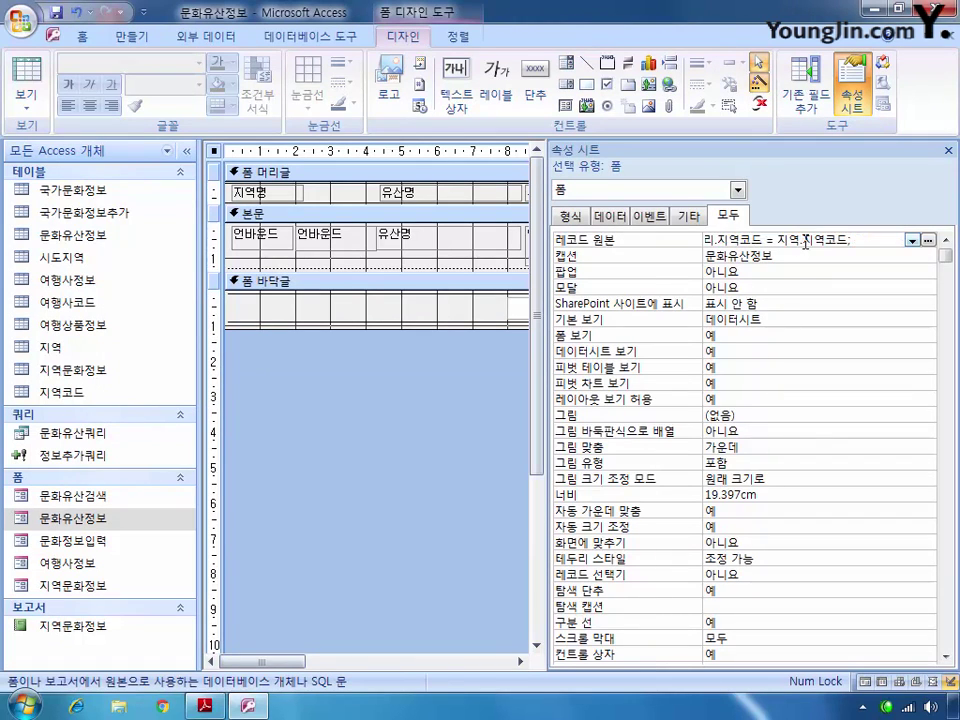
key("Left")
key("Left")
key("Left")
left_click(946, 36)
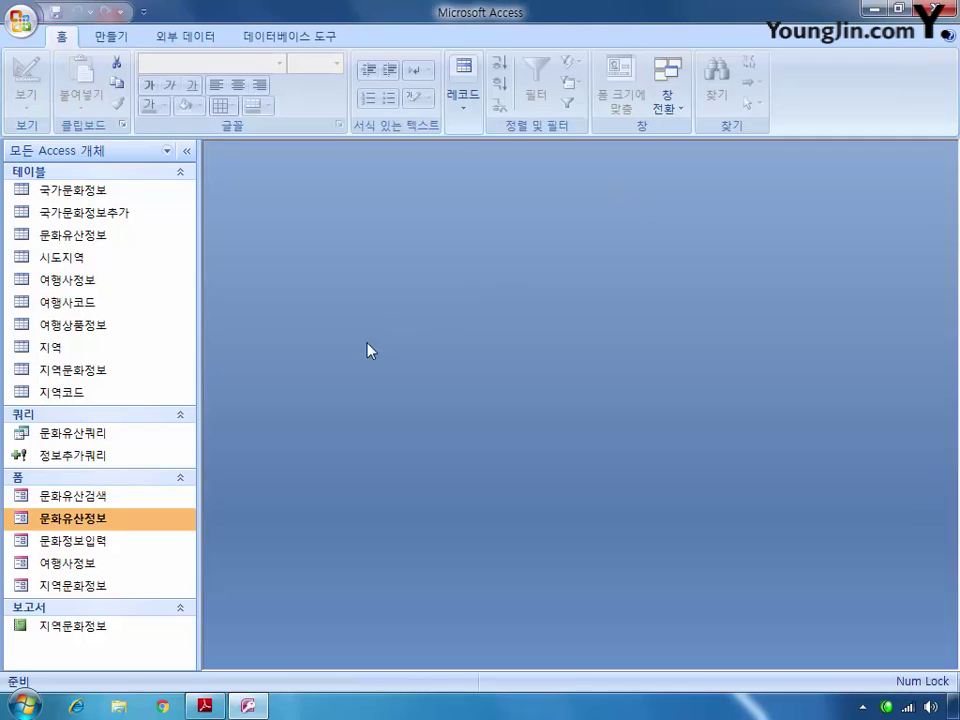
- Reopen the 문화유산정보 form in design view and add 유산정보 from 문화유산쿼리 to its record source, saving the query builder changes
right_click(98, 529)
left_click(169, 331)
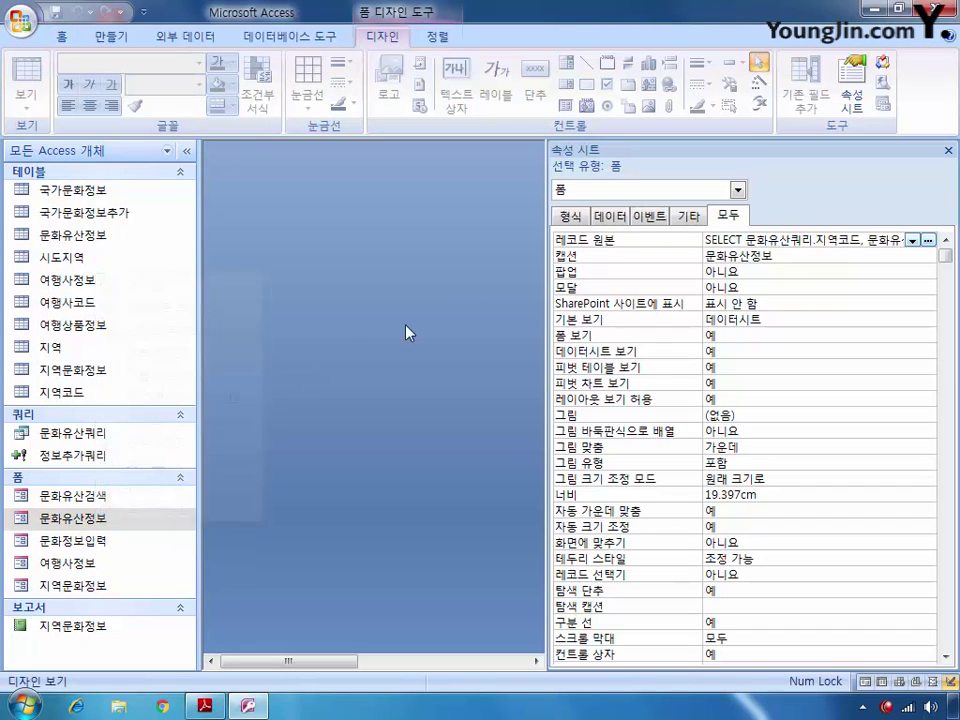
left_click(928, 240)
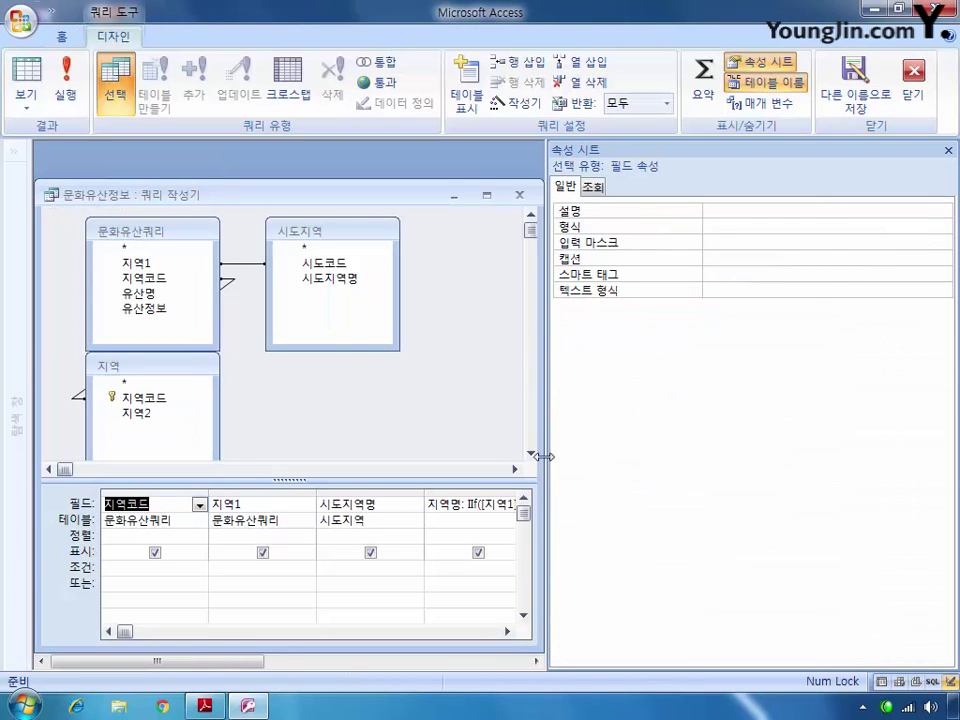
left_click_drag(126, 632, 270, 632)
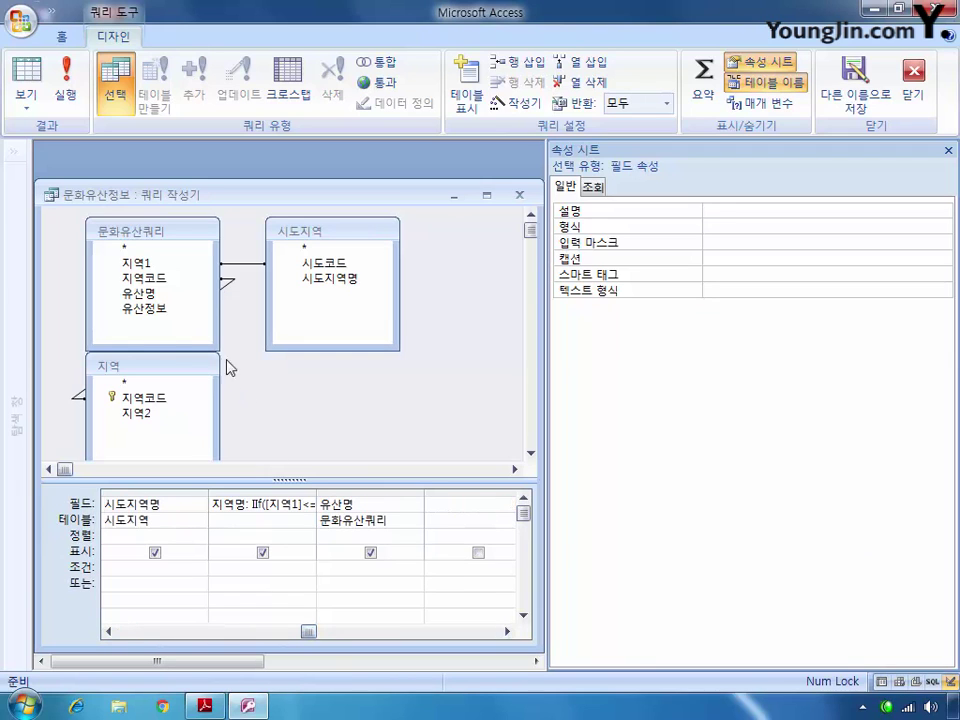
double_click(144, 309)
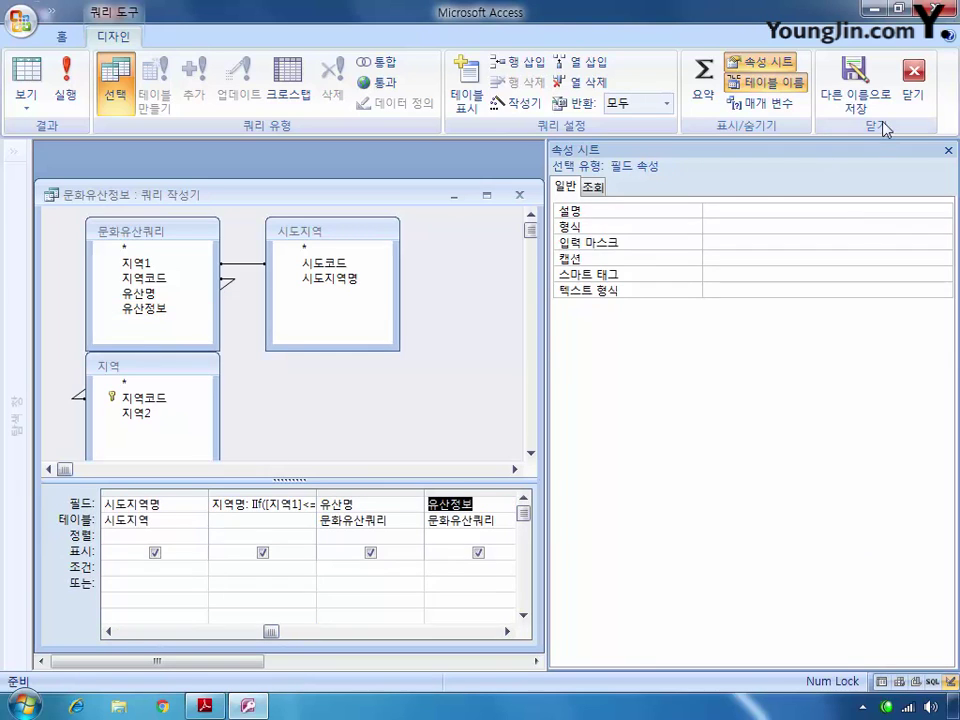
left_click(911, 96)
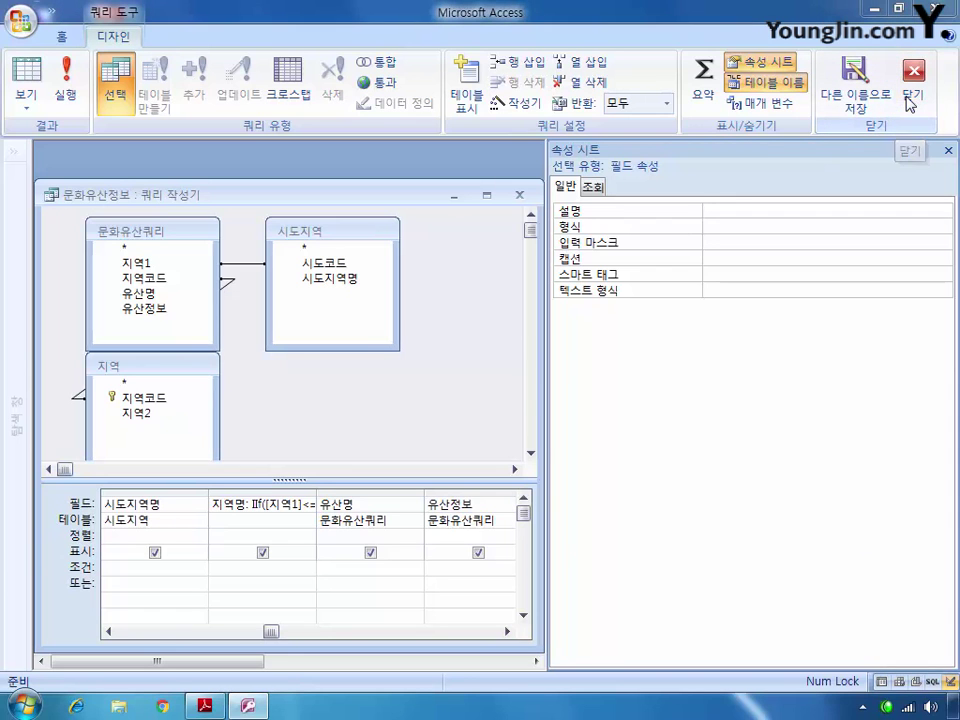
left_click(389, 417)
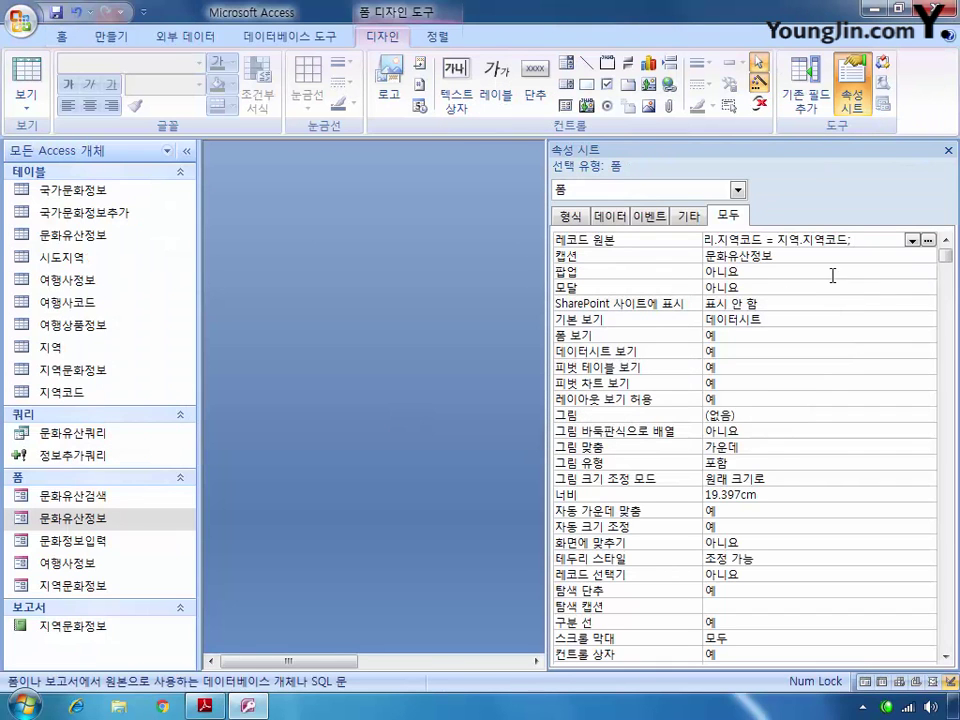
- Check the form's record source statement, and maximize and close the 문화유산정보 form with its design changes saved
left_click_drag(772, 235, 924, 237)
left_click(833, 240)
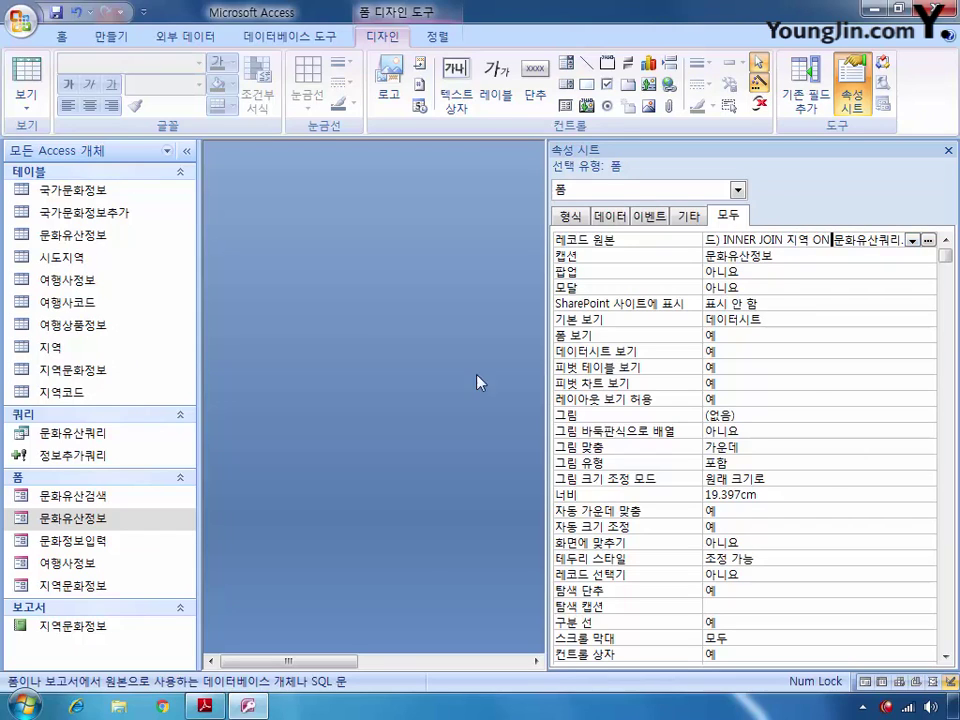
left_click_drag(279, 661, 487, 682)
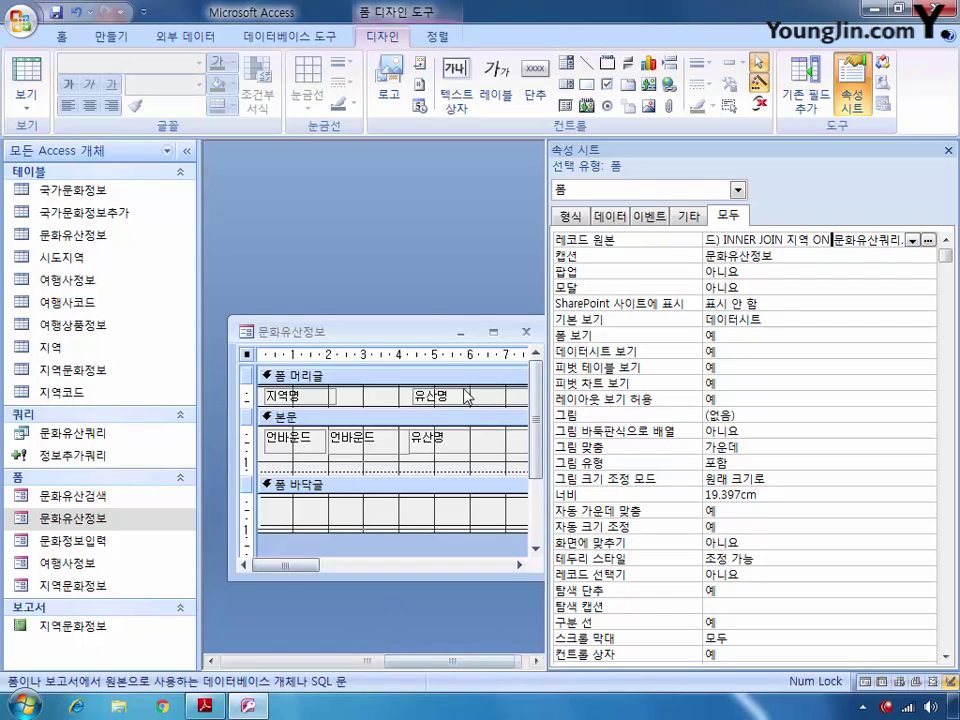
double_click(437, 336)
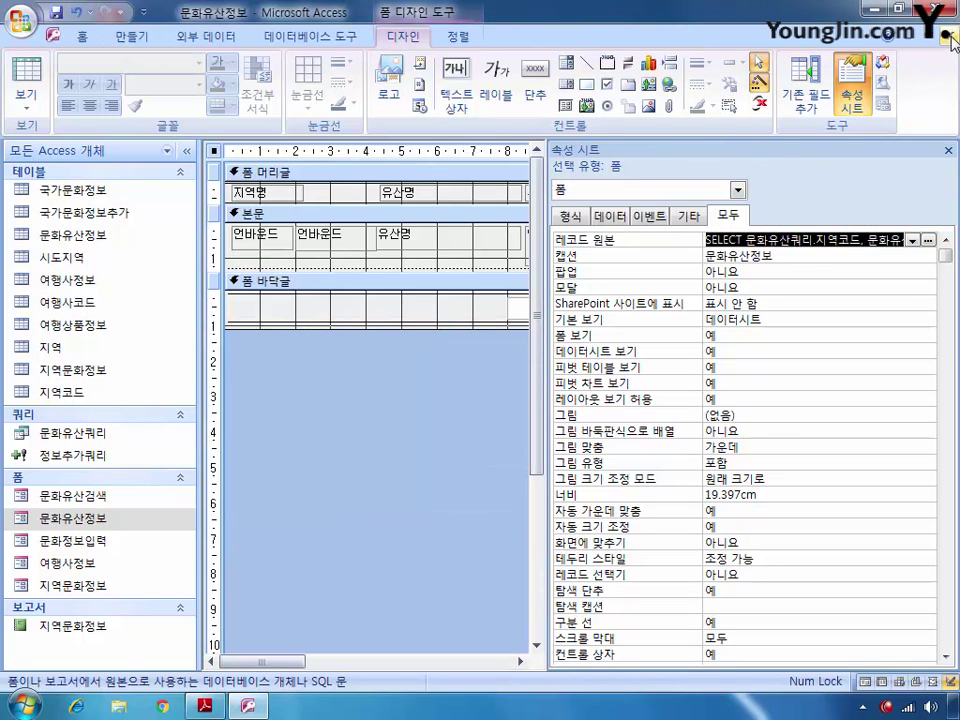
left_click(948, 36)
left_click(381, 401)
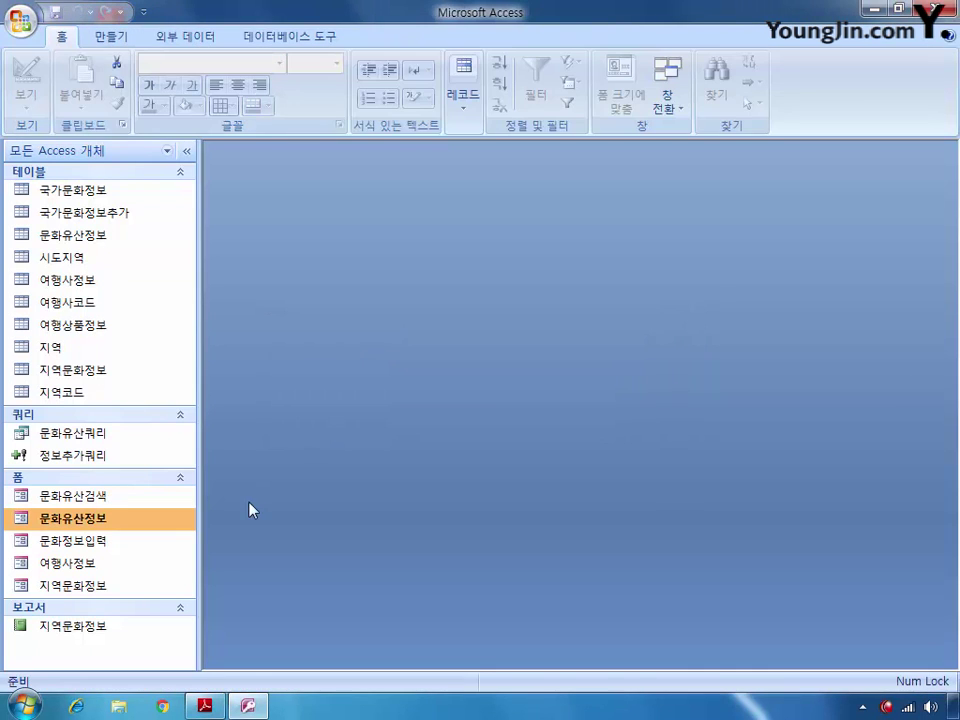
- Reopen the 문화유산정보 form in design view and check the fields of its record source in the query builder
right_click(80, 517)
left_click(184, 326)
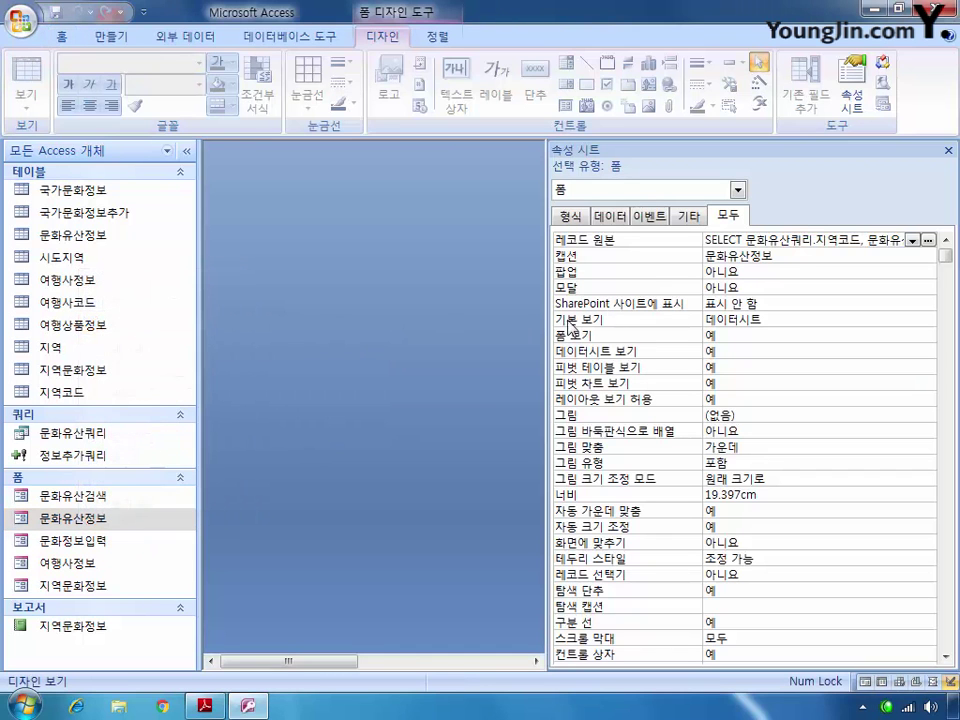
left_click_drag(331, 660, 482, 666)
left_click_drag(405, 231, 405, 340)
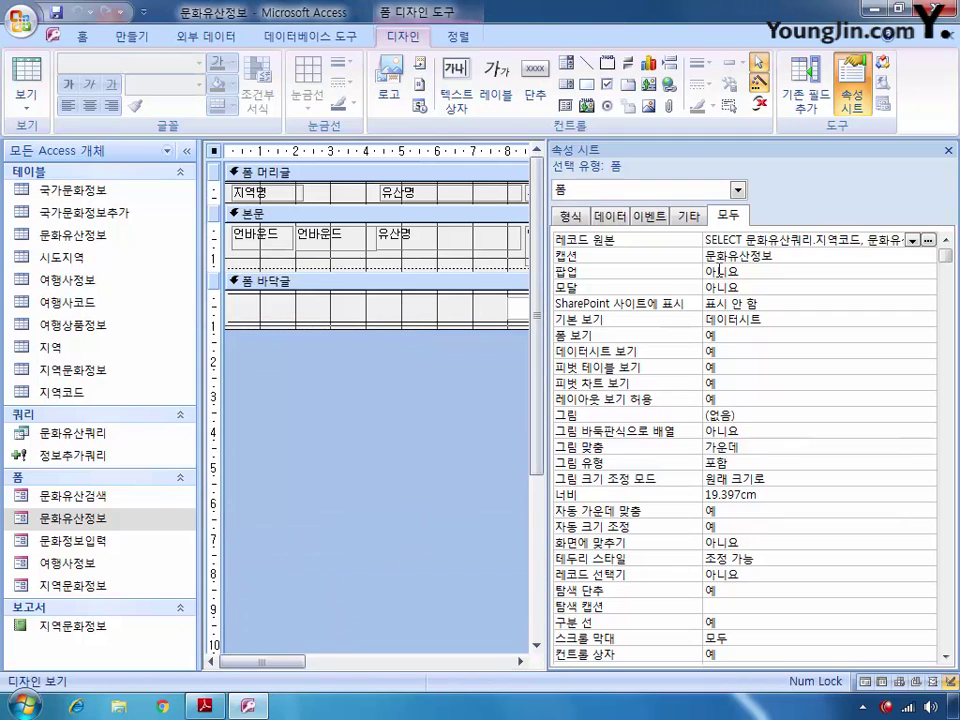
left_click(928, 240)
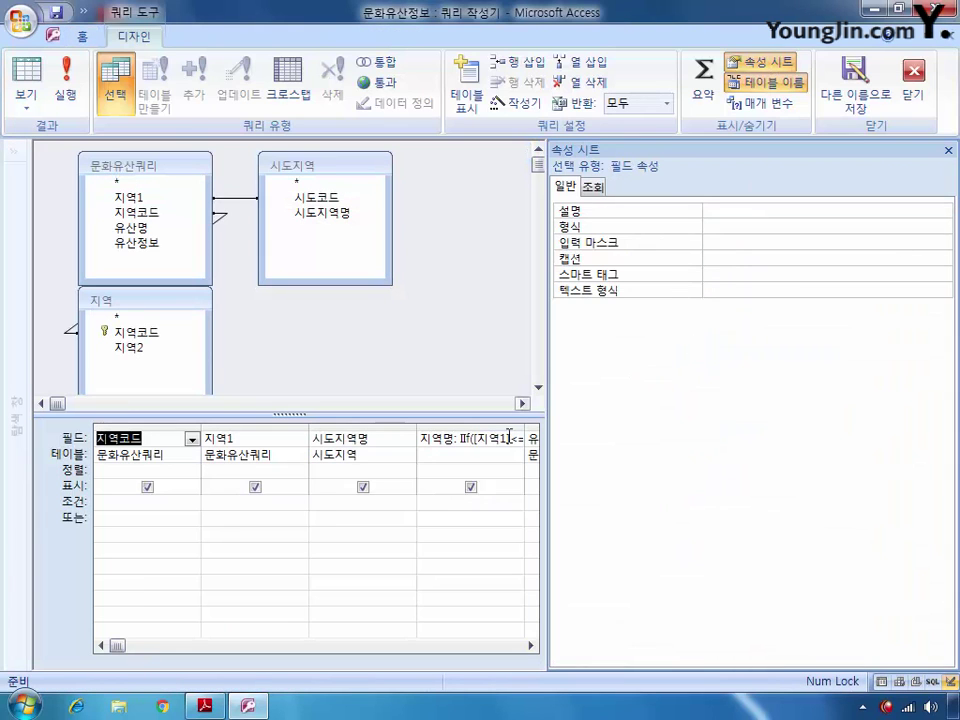
left_click_drag(121, 652, 316, 655)
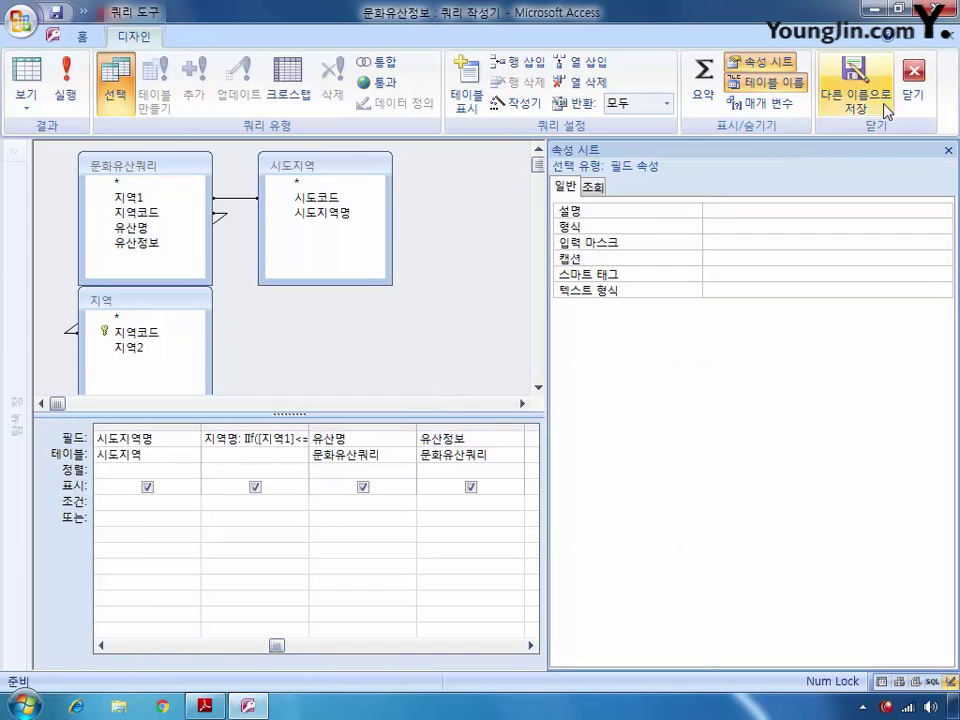
left_click(913, 85)
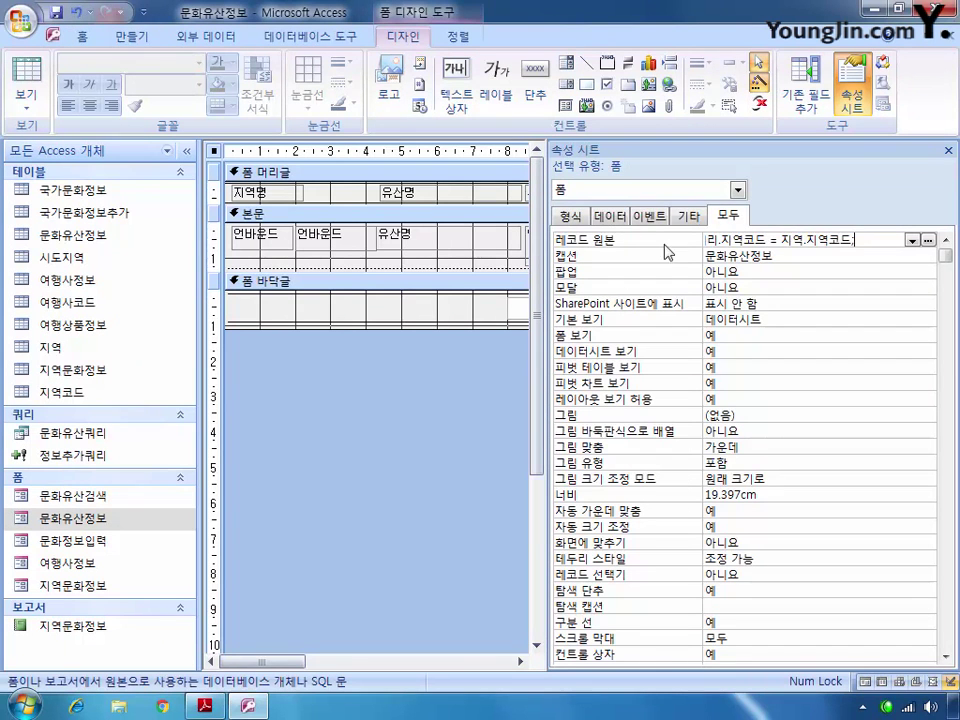
- Bind the Txt유산정보 text box to the 유산정보 field as its control source
left_click(737, 190)
scroll(739, 218, "up", 5)
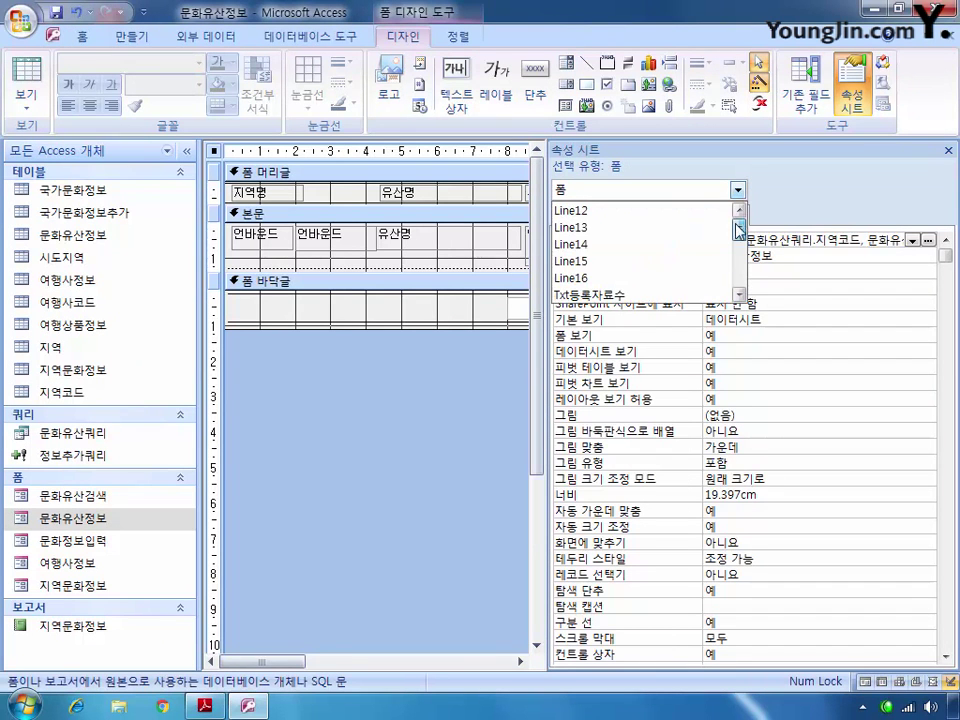
left_click_drag(739, 218, 739, 242)
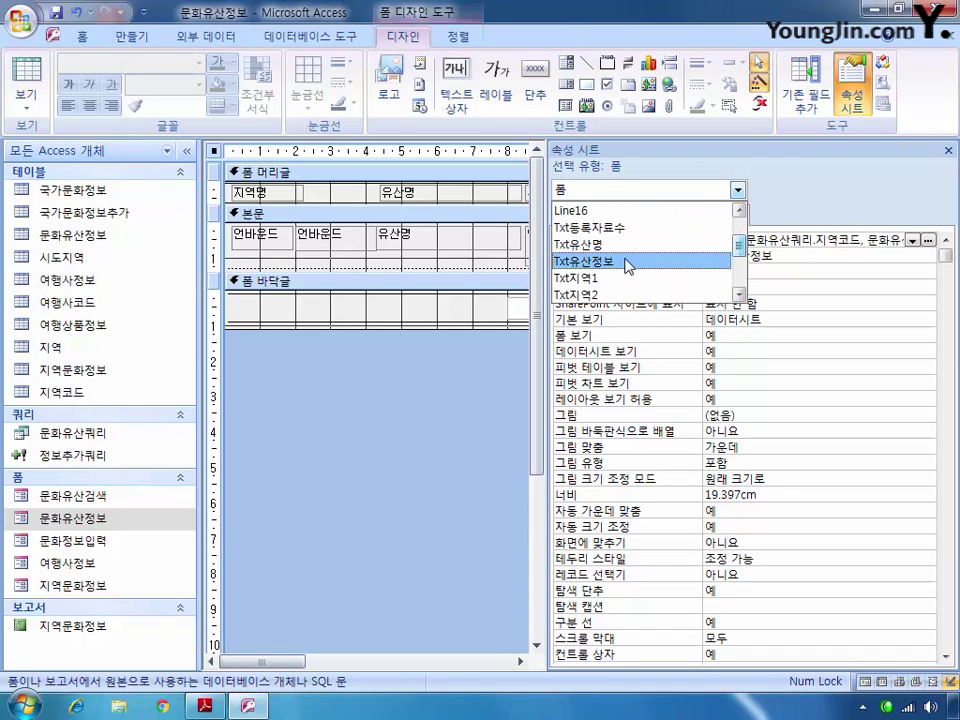
left_click(628, 262)
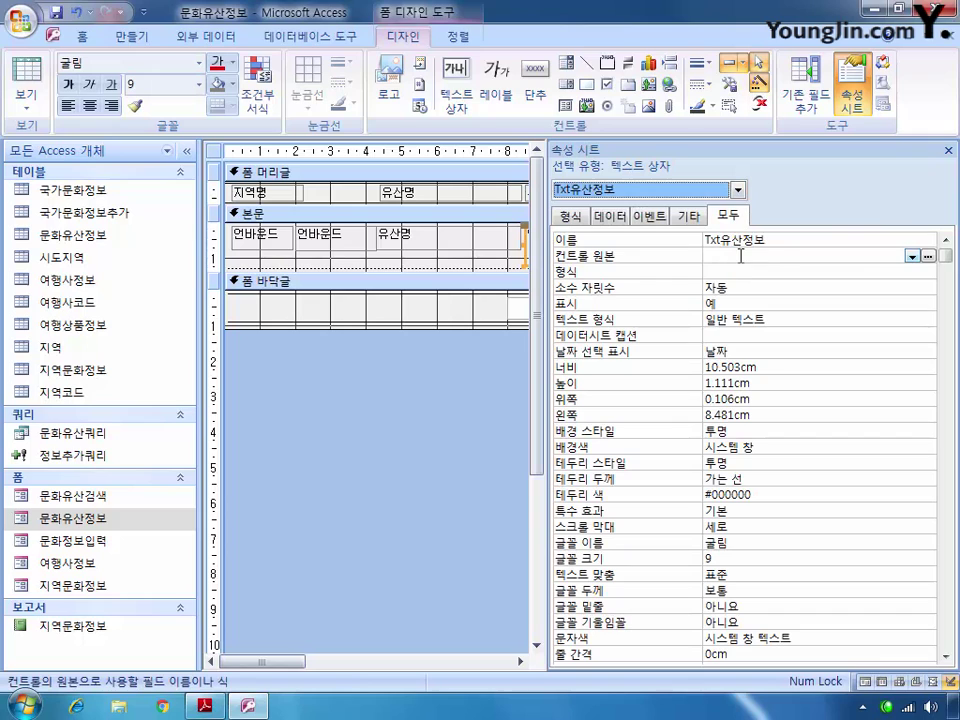
left_click(912, 256)
left_click(778, 345)
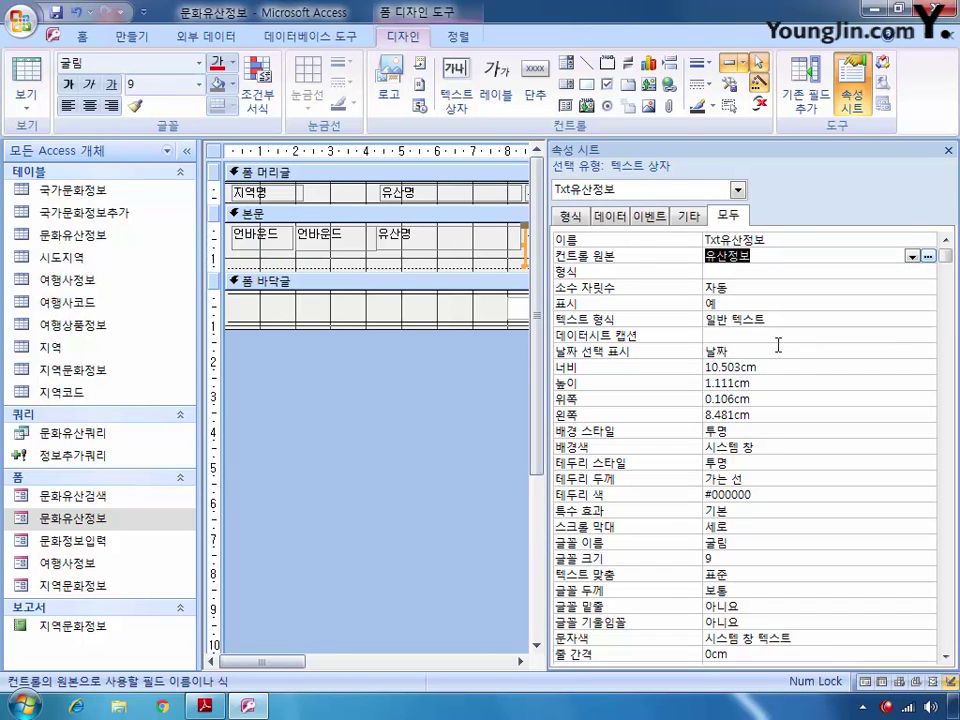
- Set the form's default view (기본 보기) to 연속 폼
left_click(213, 150)
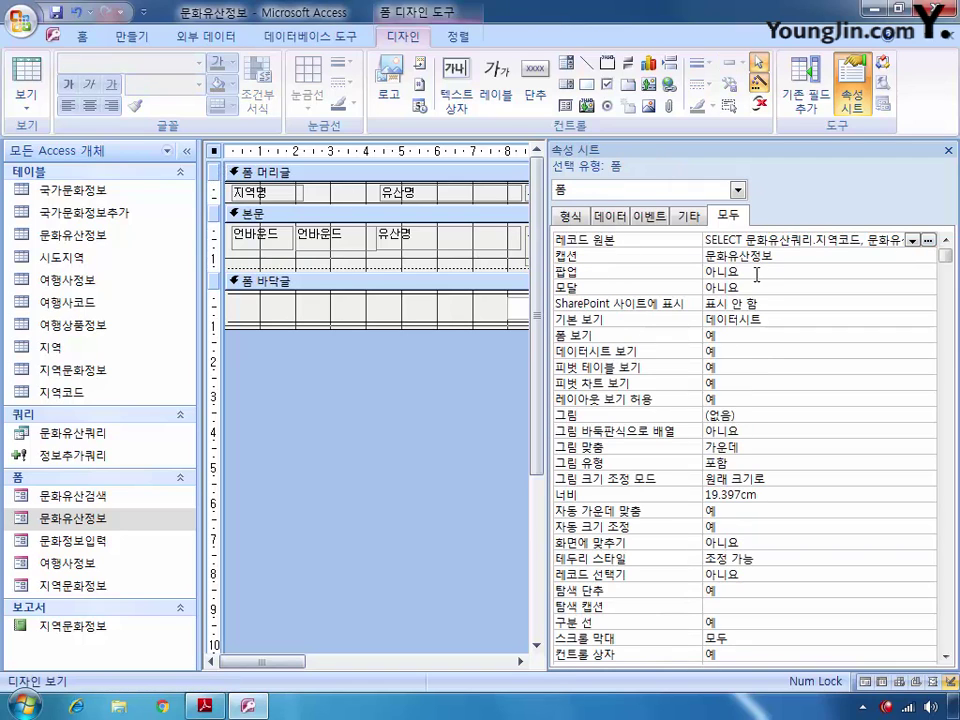
left_click(816, 318)
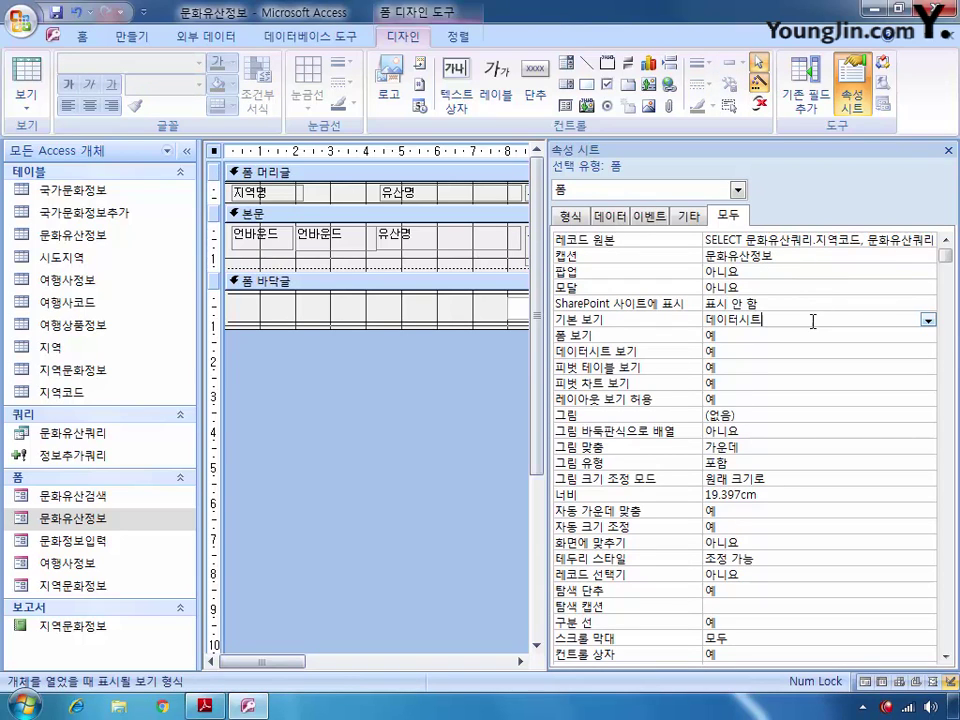
left_click(928, 321)
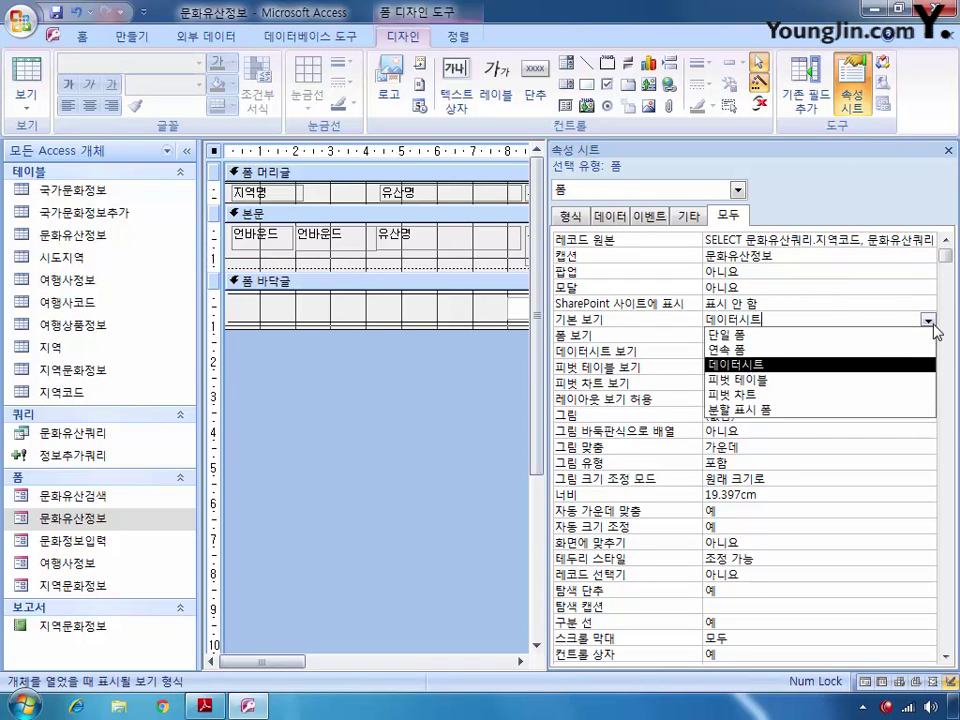
left_click(870, 348)
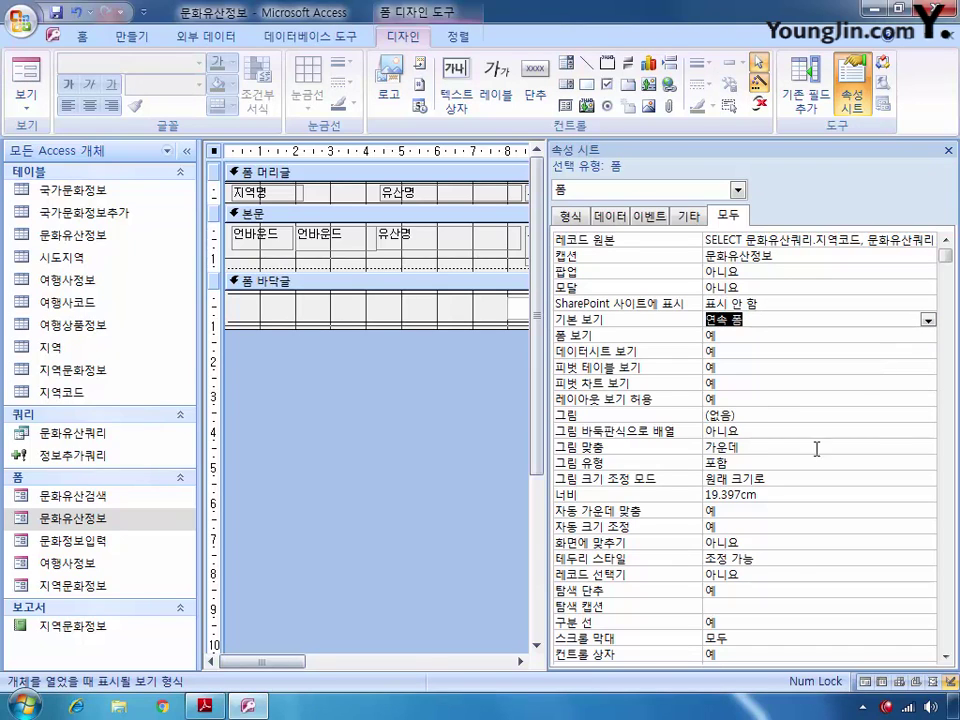
- Set the form's navigation buttons (탐색 단추) and dividing lines (구분 선) both to 아니요
left_click(900, 592)
left_click(928, 592)
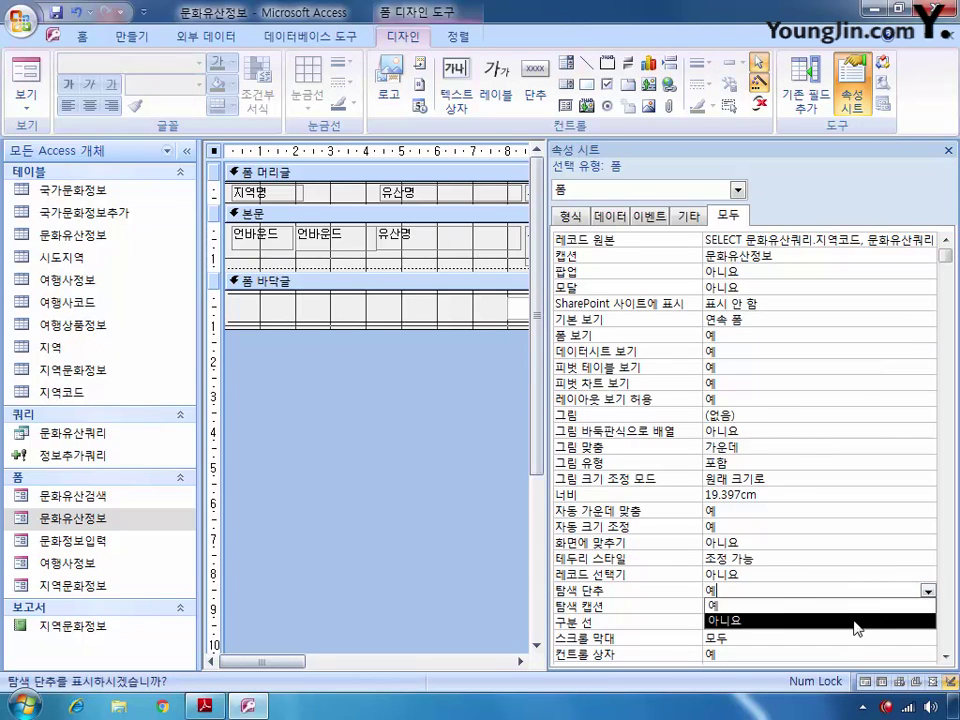
left_click(855, 623)
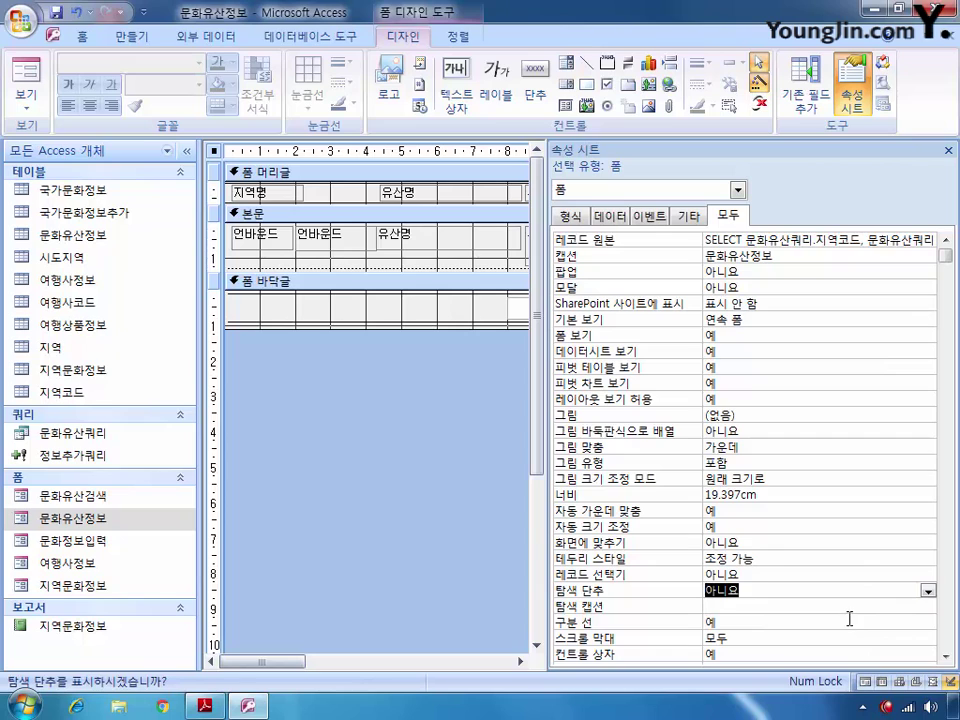
left_click(926, 622)
left_click(929, 622)
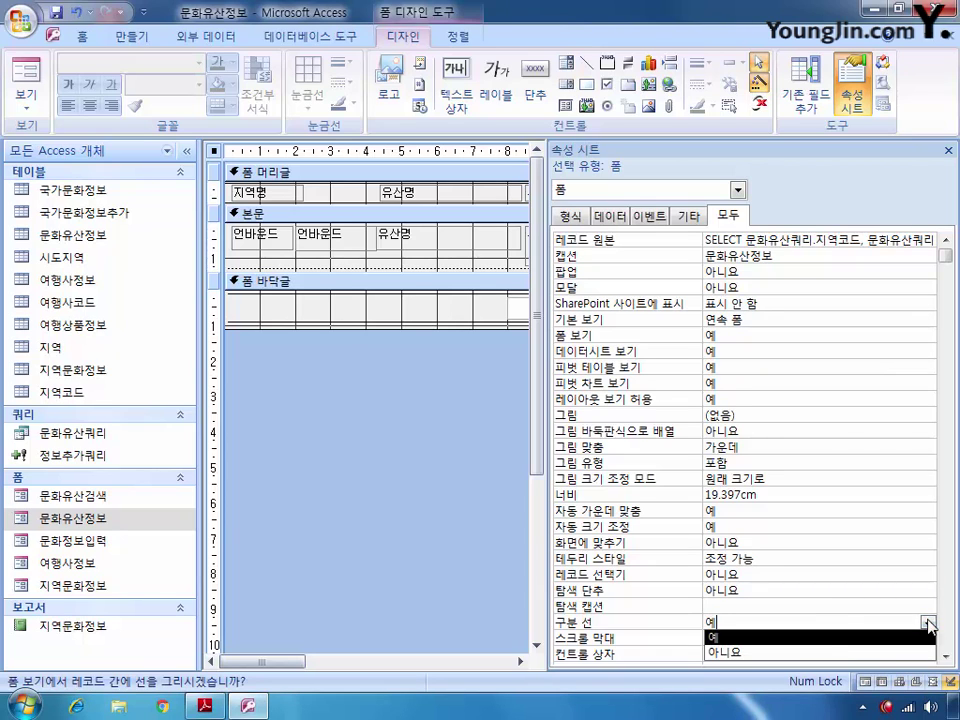
left_click(776, 653)
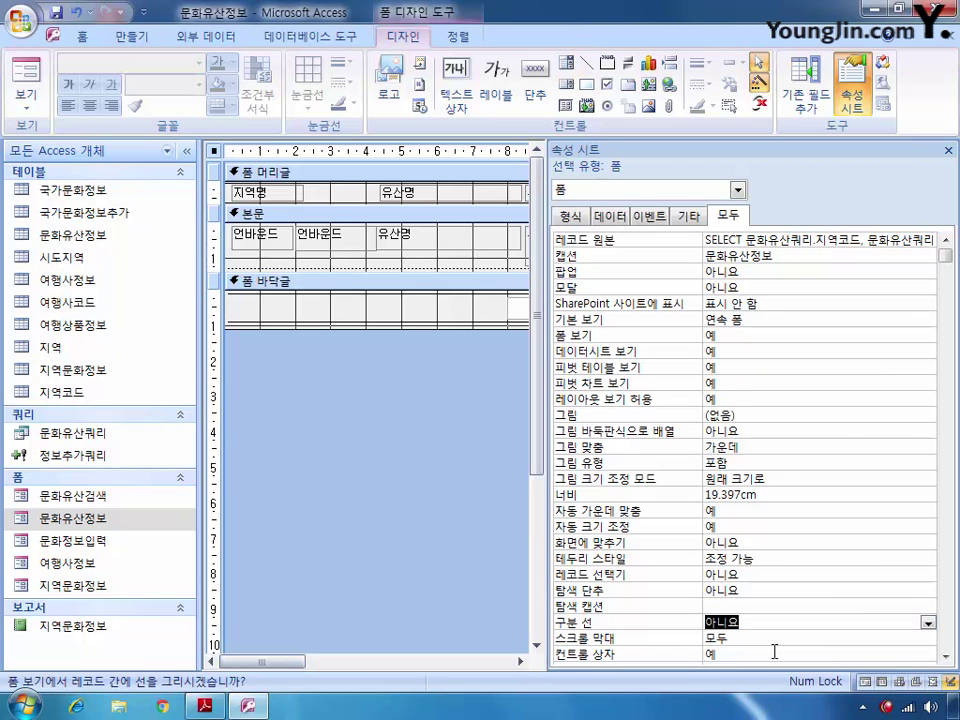
- Bind the Txt지역1 text box to the 시도지역명 field as its control source
left_click(737, 189)
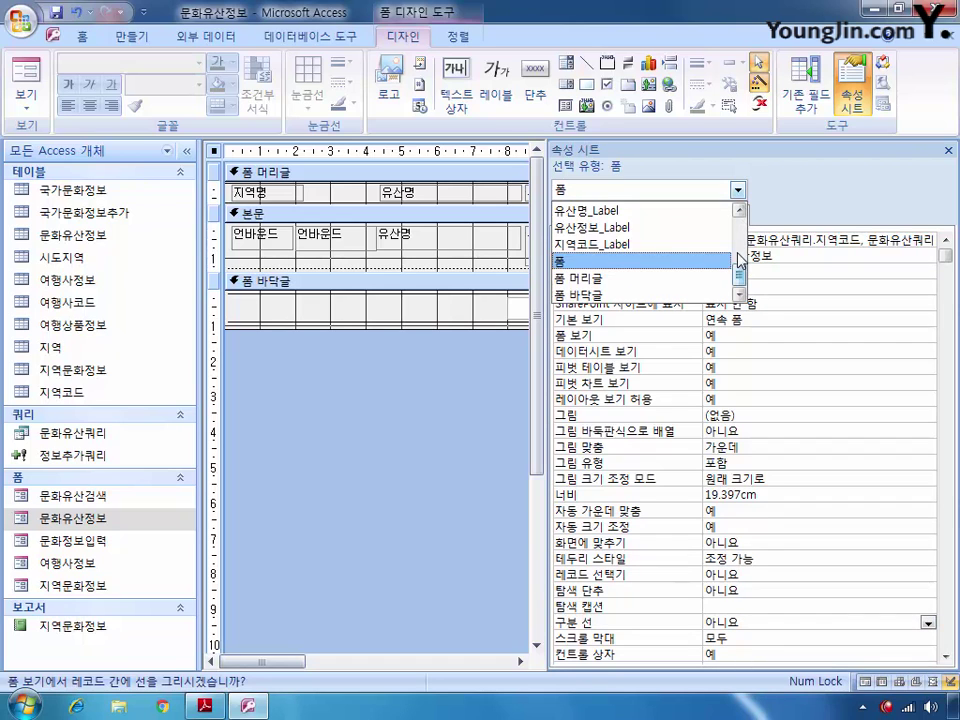
scroll(740, 258, "up", 4)
scroll(739, 258, "down", 3)
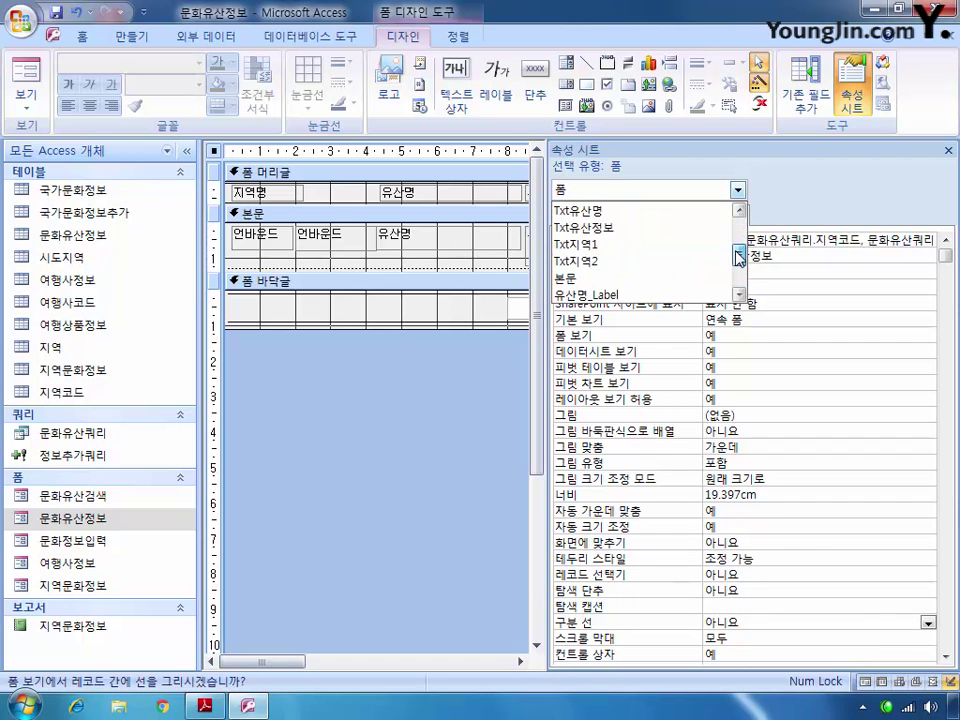
scroll(739, 258, "down", 2)
left_click(590, 209)
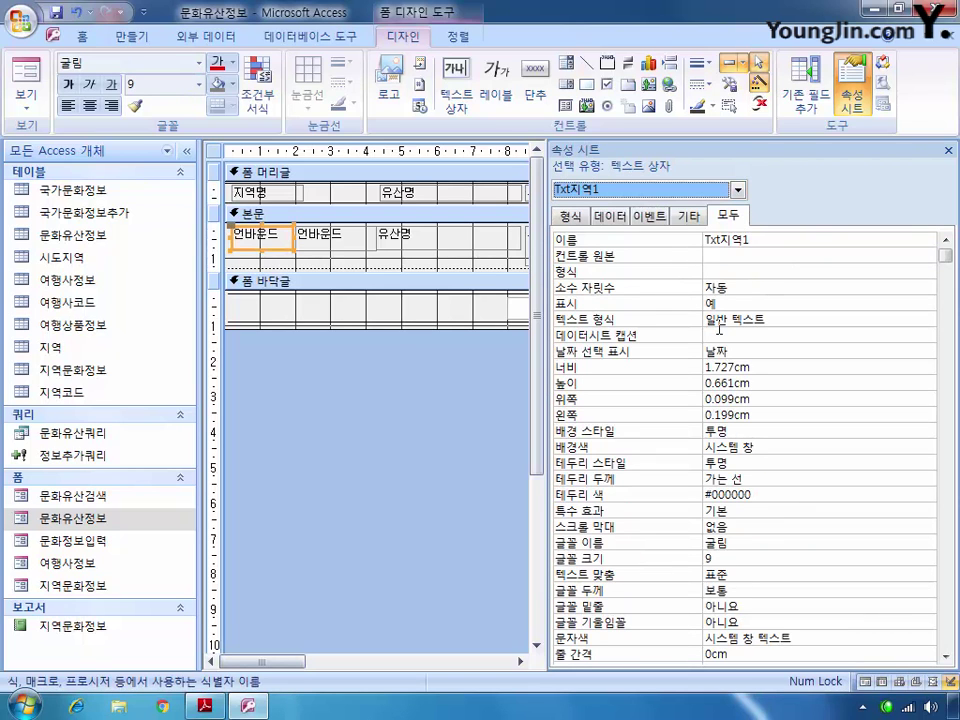
left_click(718, 255)
left_click(912, 256)
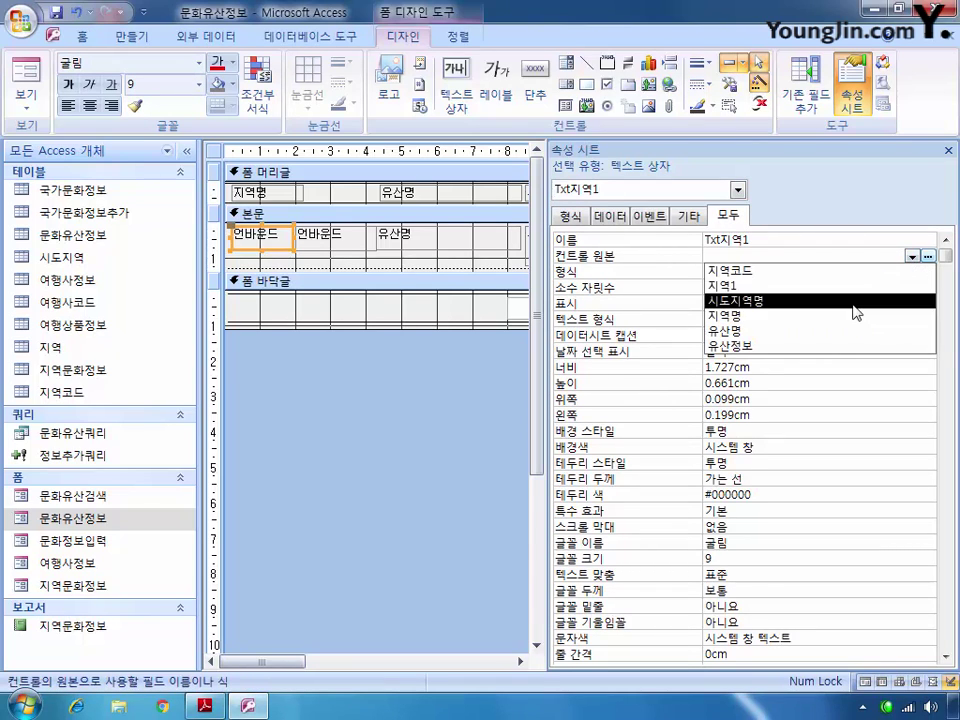
left_click(854, 301)
- Bind the Txt지역2 text box to the 지역명 field as its control source
left_click(737, 189)
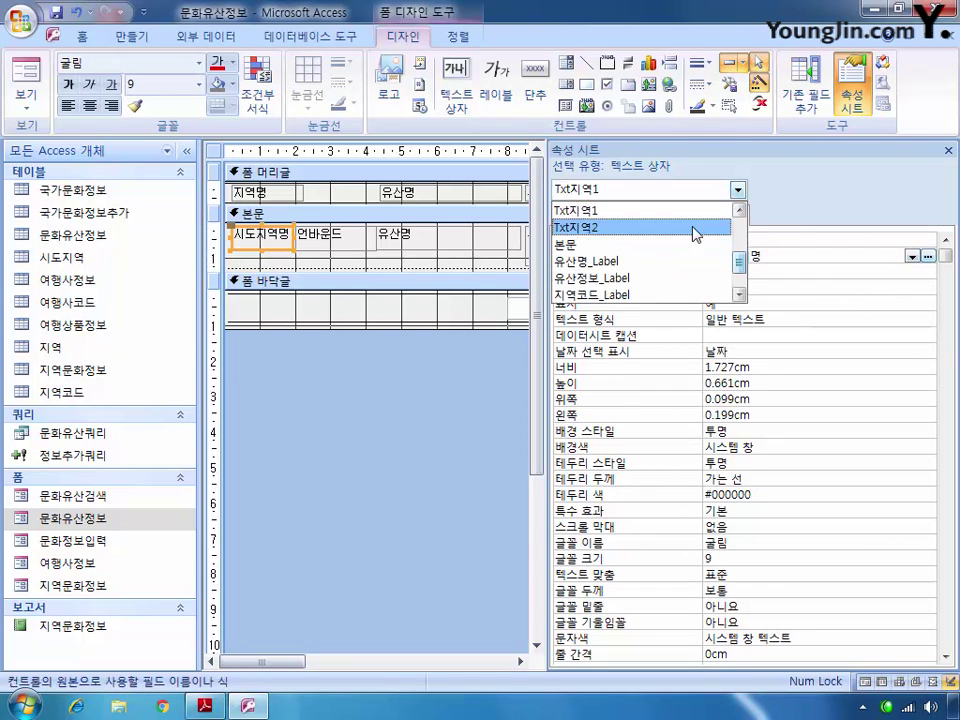
left_click(696, 230)
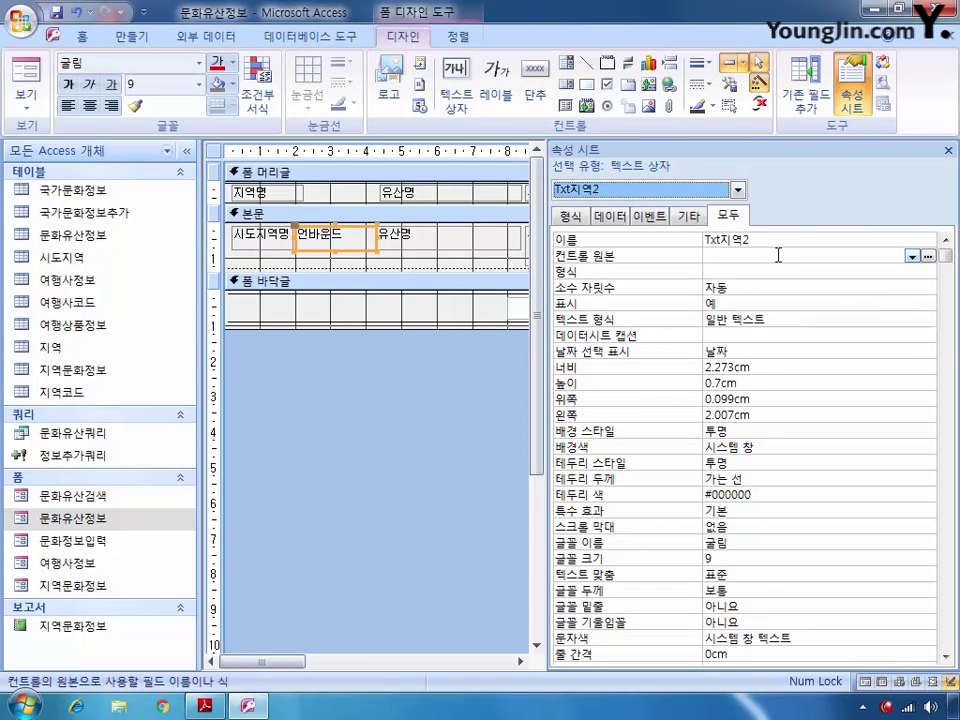
left_click(912, 256)
left_click(832, 315)
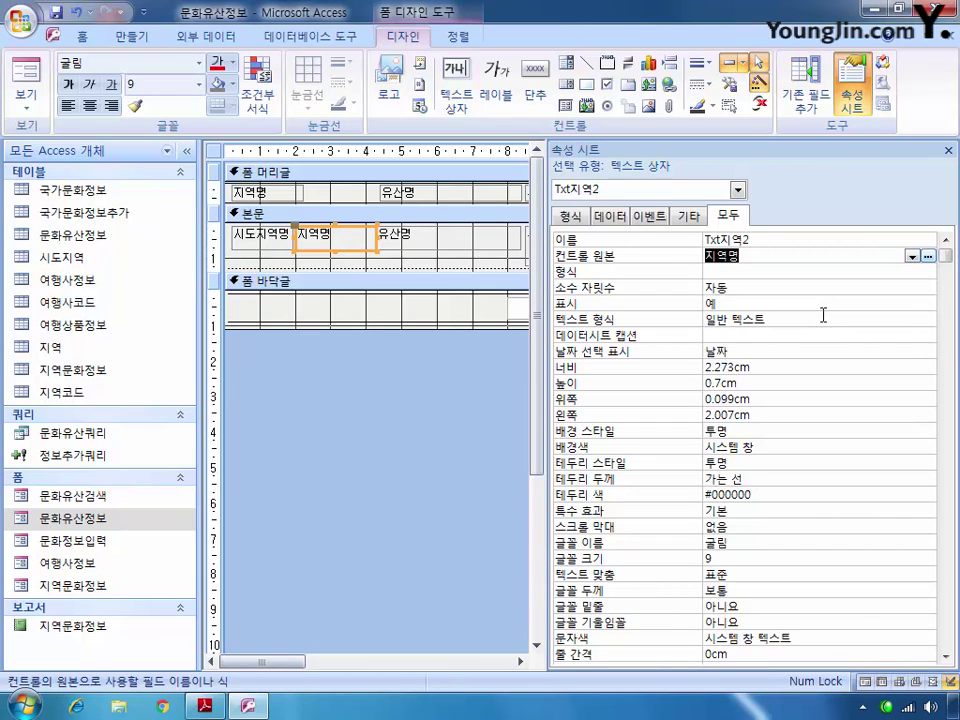
- Set the tab order of the 본문 section to Txt지역1, Txt지역2, Txt유산명, Txt유산정보
right_click(214, 152)
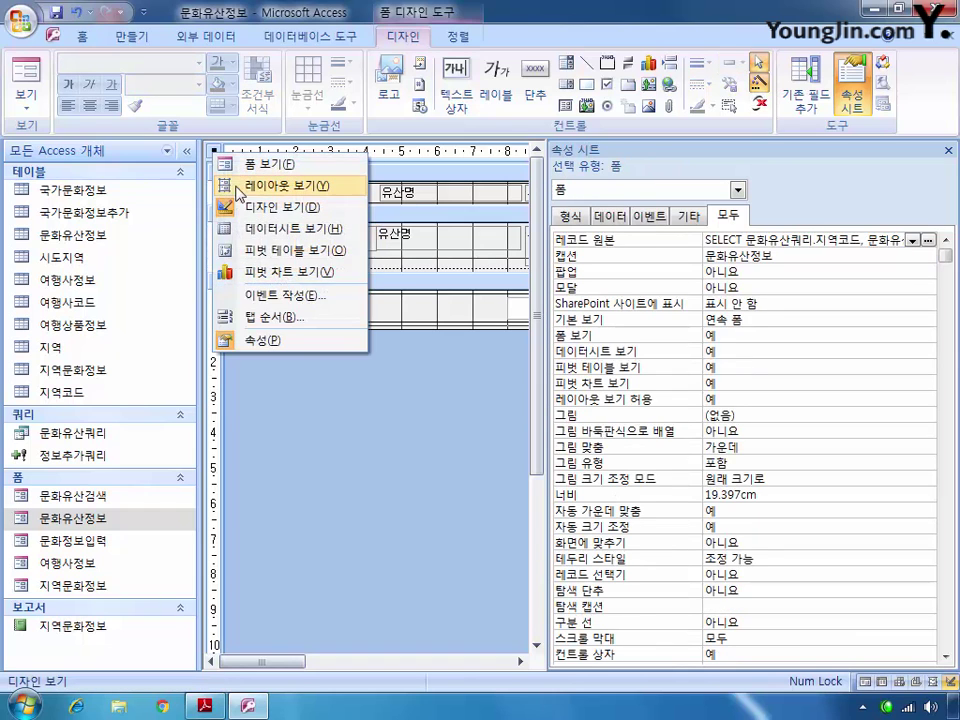
left_click(275, 317)
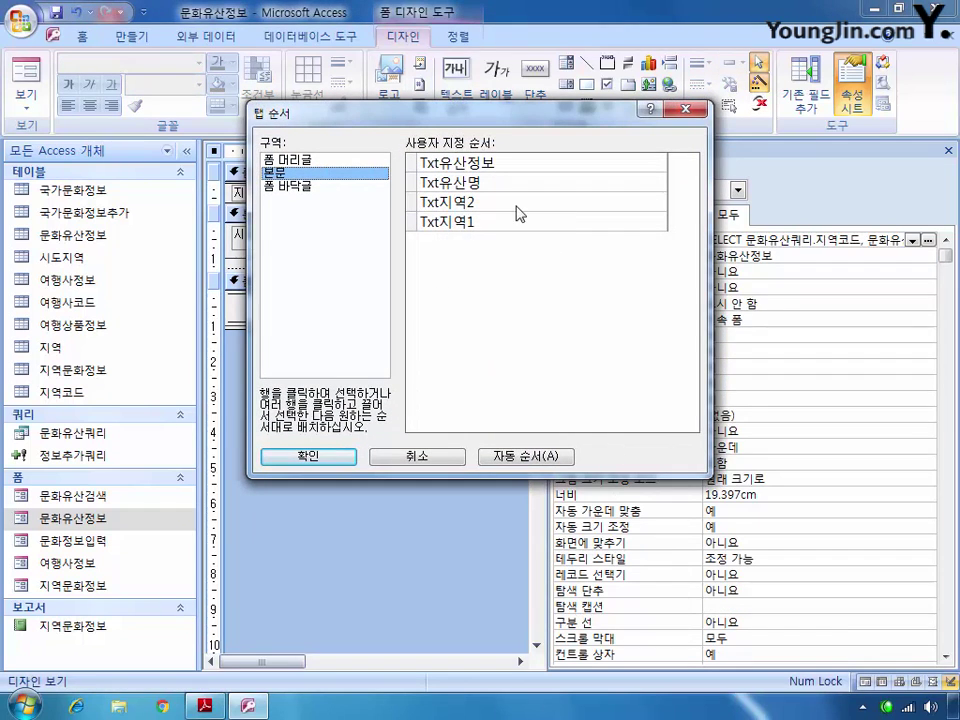
left_click(413, 221)
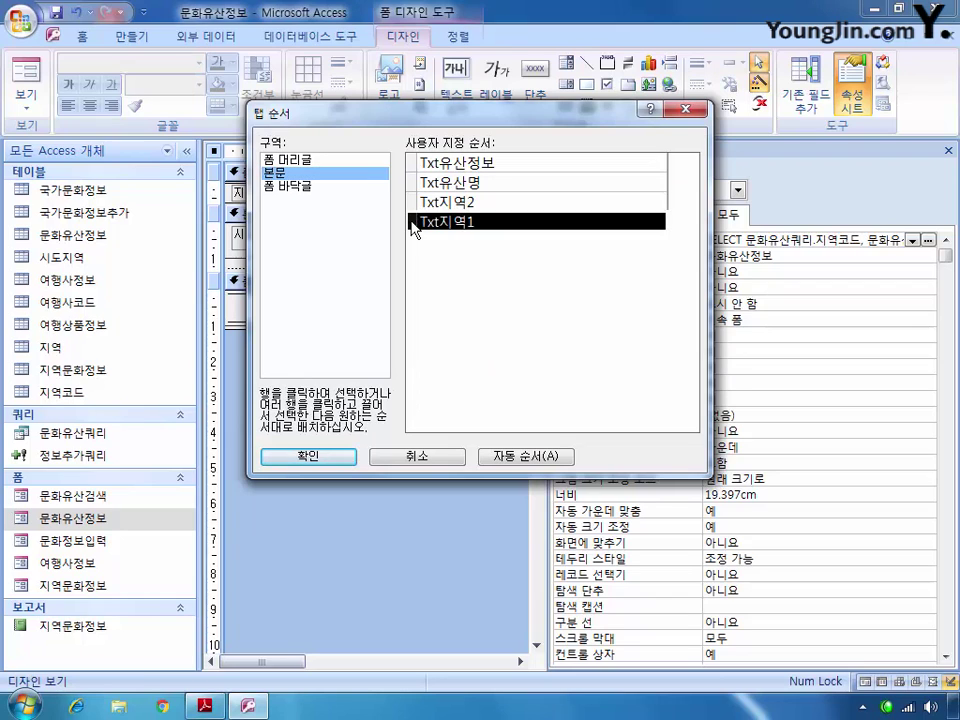
left_click_drag(413, 221, 412, 160)
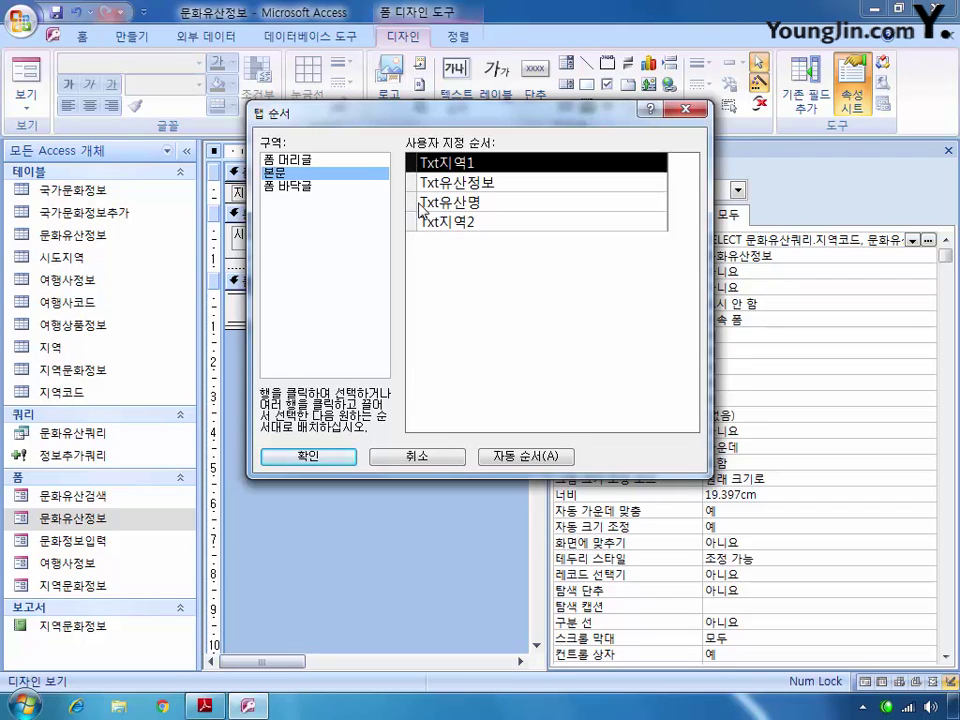
left_click(413, 221)
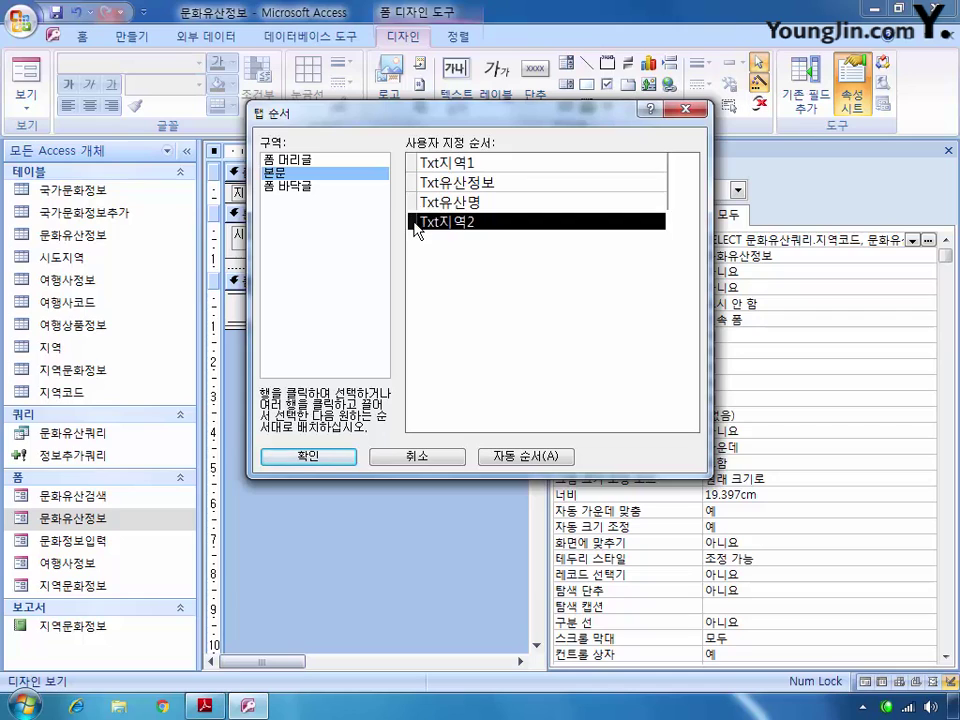
left_click_drag(414, 224, 409, 190)
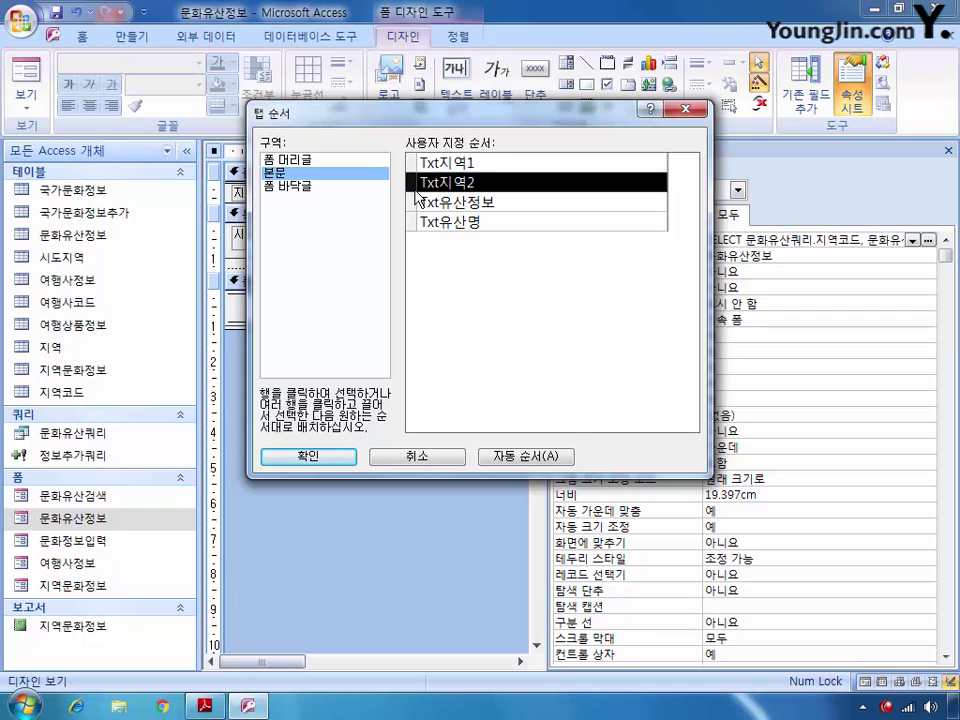
left_click(411, 221)
left_click_drag(413, 224, 414, 204)
left_click(306, 458)
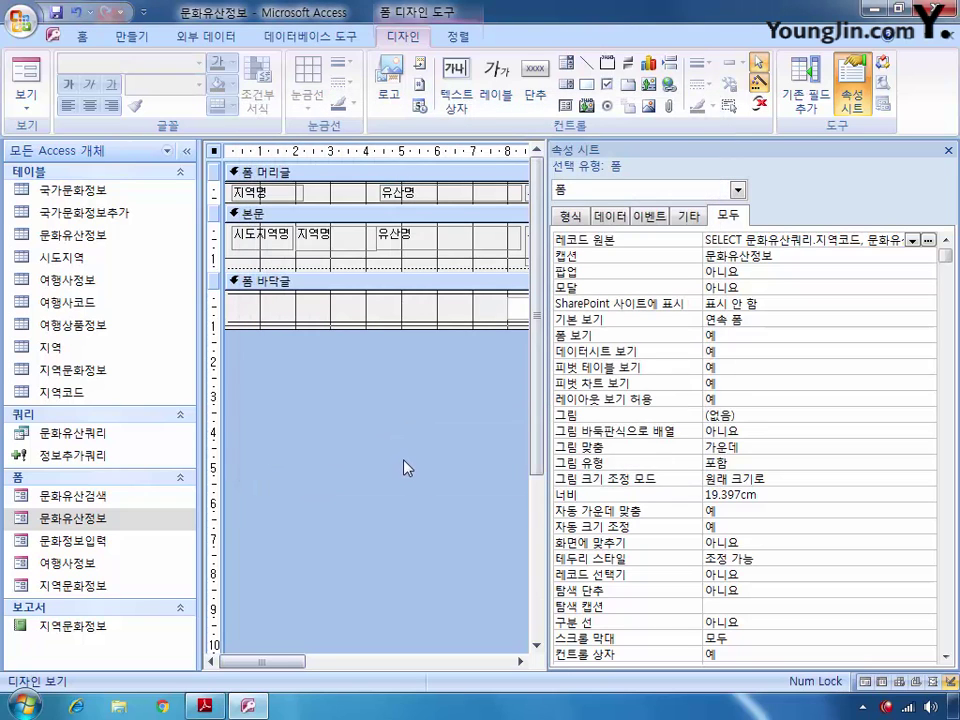
- Set the control source of the Txt등록자료수 text box to ="등록자료 " & count(*) & "건"
left_click(740, 191)
left_click_drag(742, 274, 740, 257)
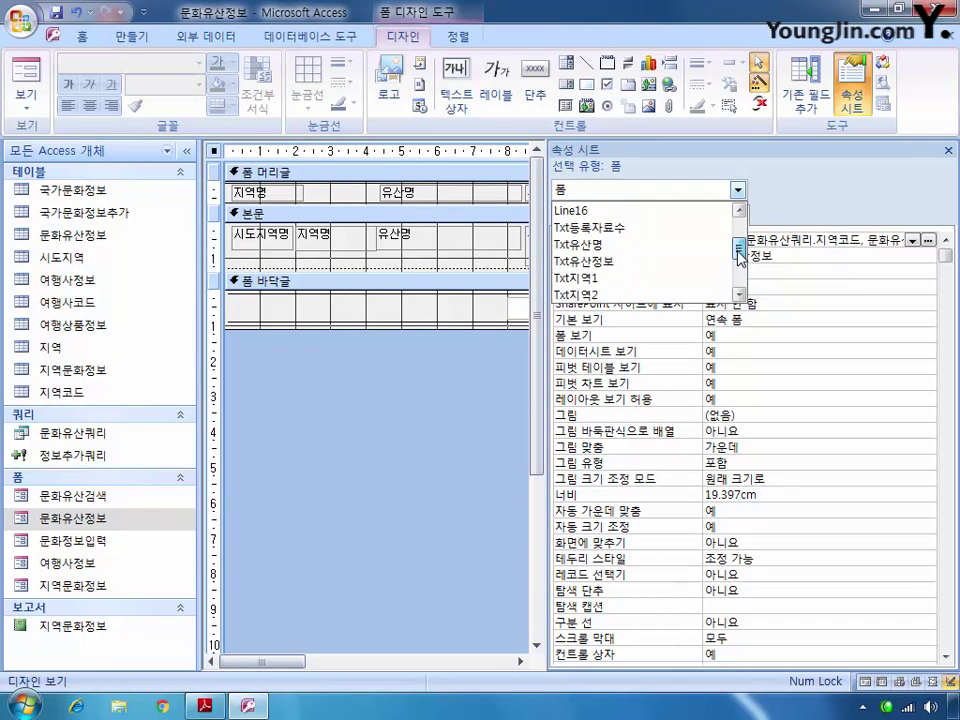
left_click(684, 228)
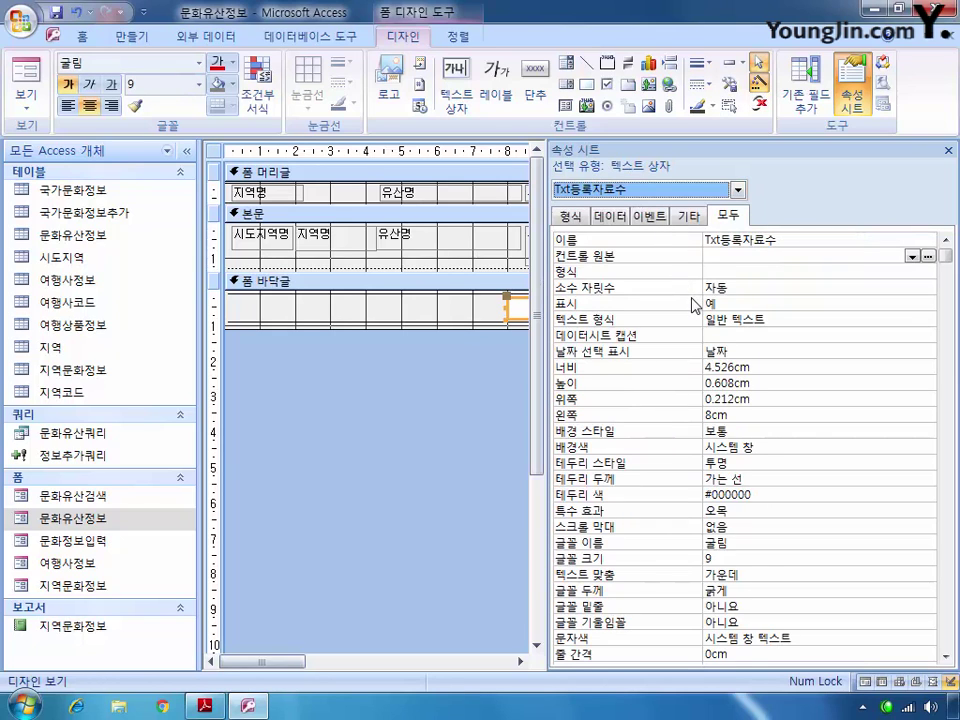
left_click(737, 257)
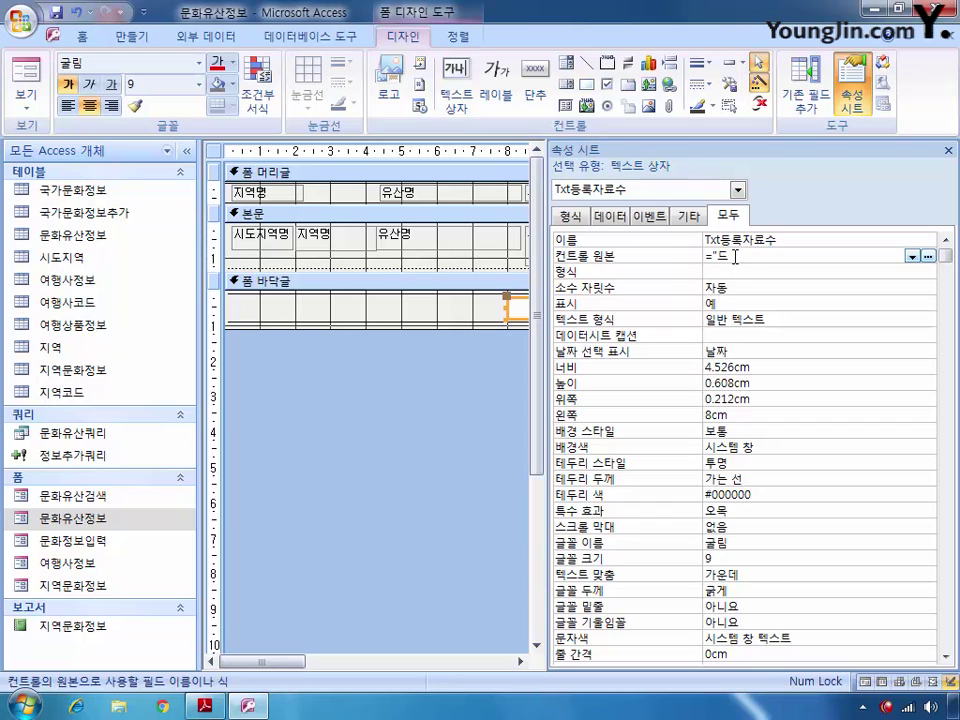
type("=\"등록자료 \" & count(*) & \"건\"")
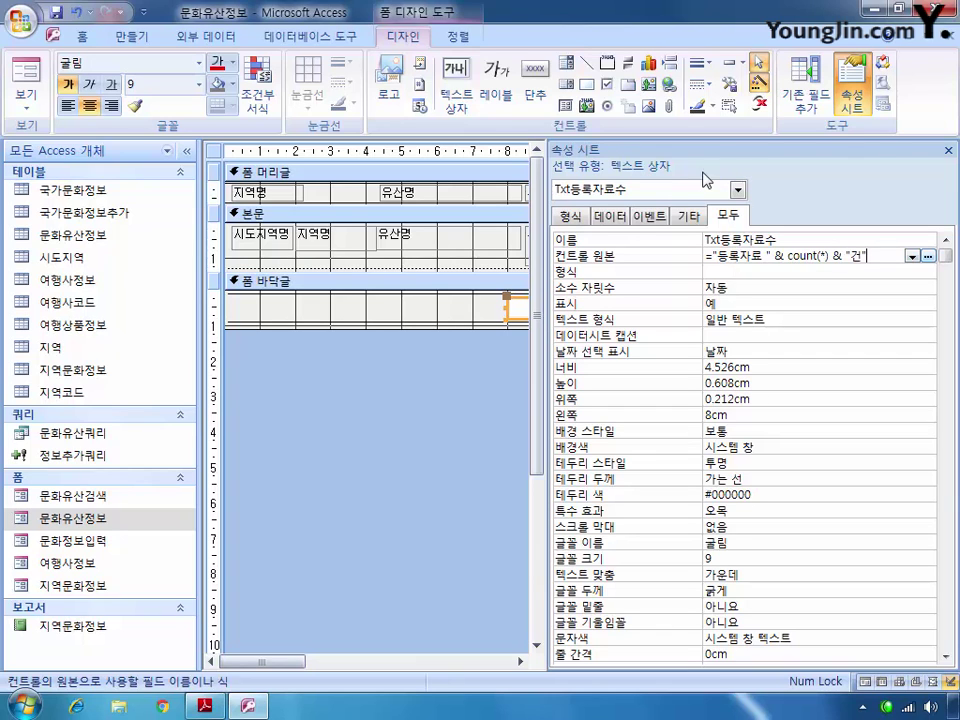
- Save and close the 문화유산정보 form, and open the 문화유산검색 form in design view
left_click(928, 47)
key("Return")
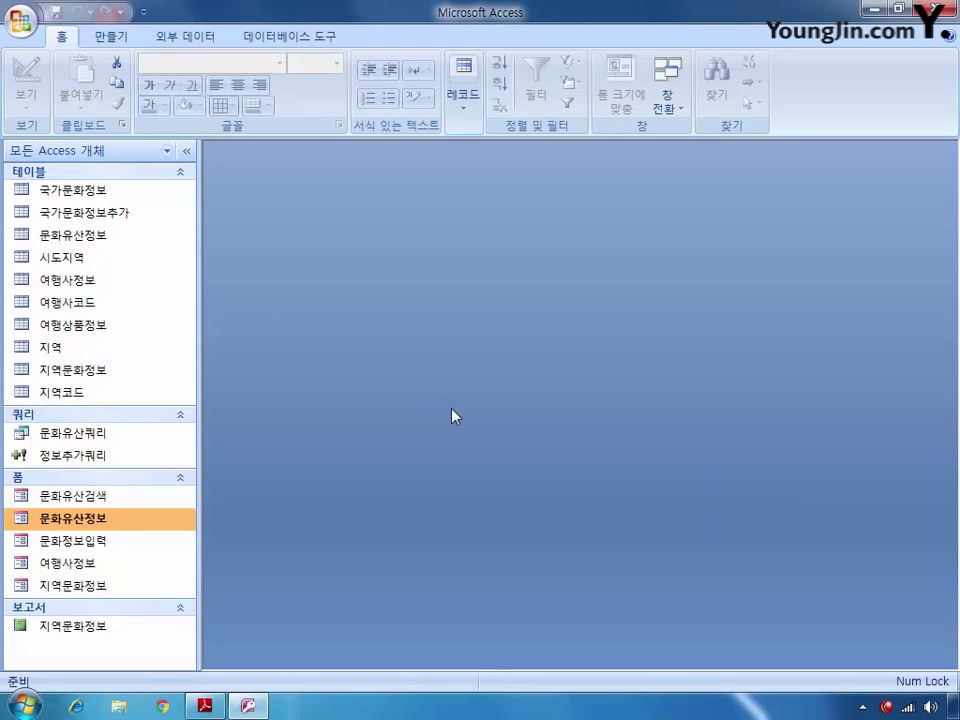
right_click(108, 498)
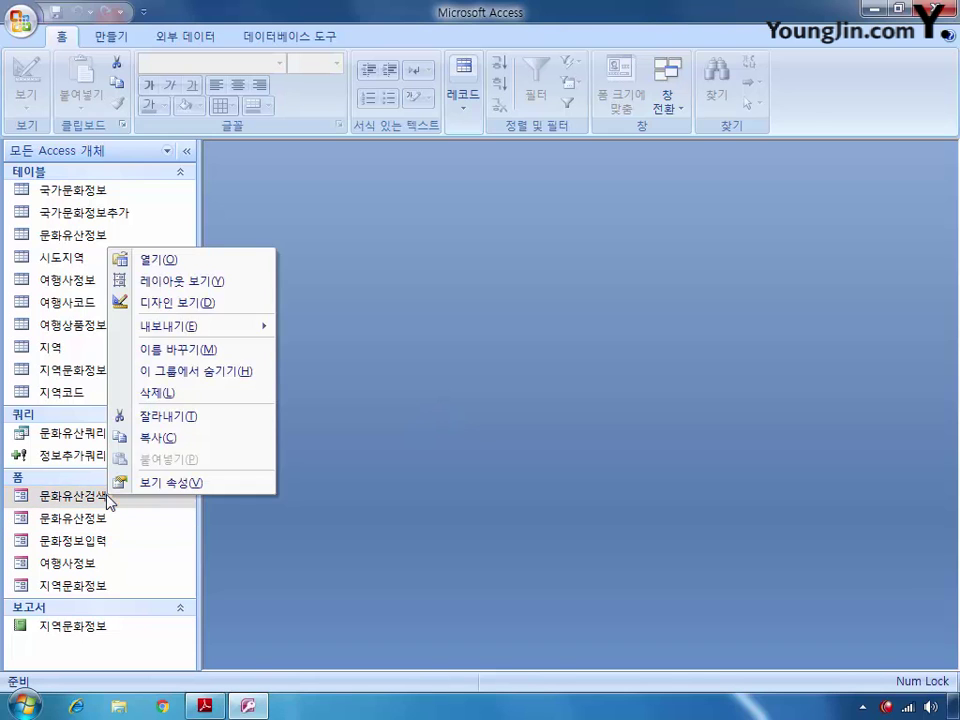
left_click(200, 302)
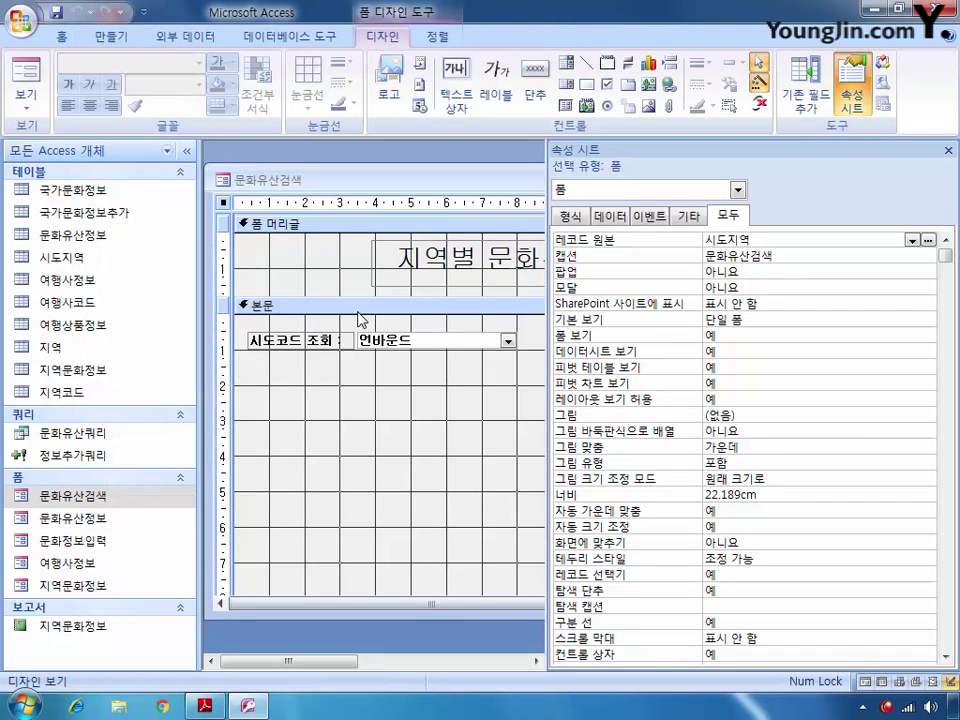
- Assign an event procedure to the Cmd종료 button's On Click event and open its code
left_click(737, 190)
left_click_drag(740, 262, 740, 238)
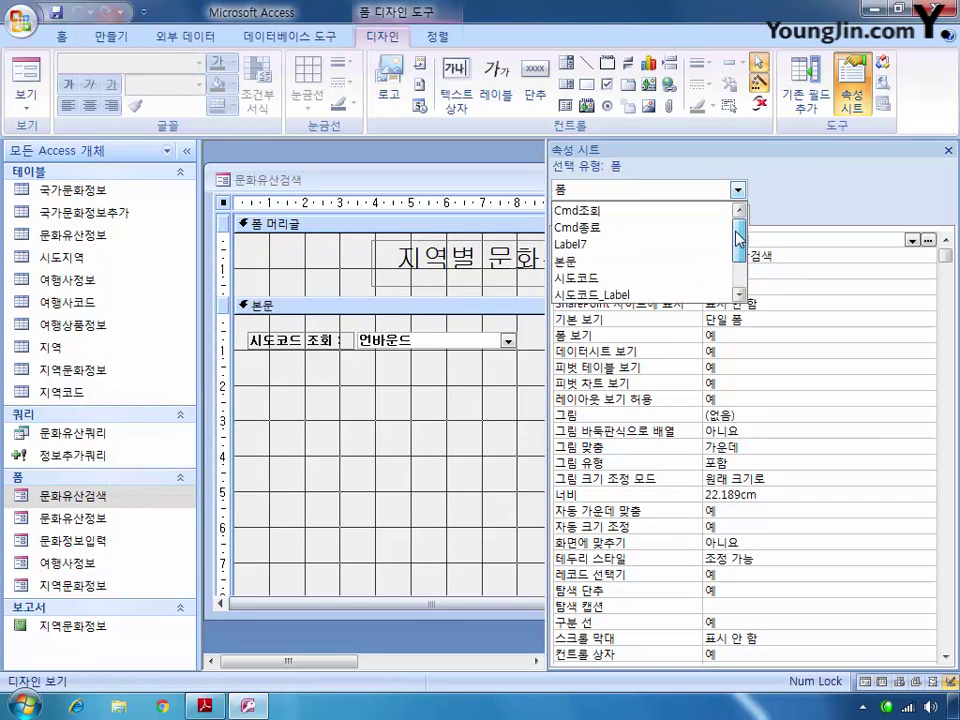
left_click(656, 227)
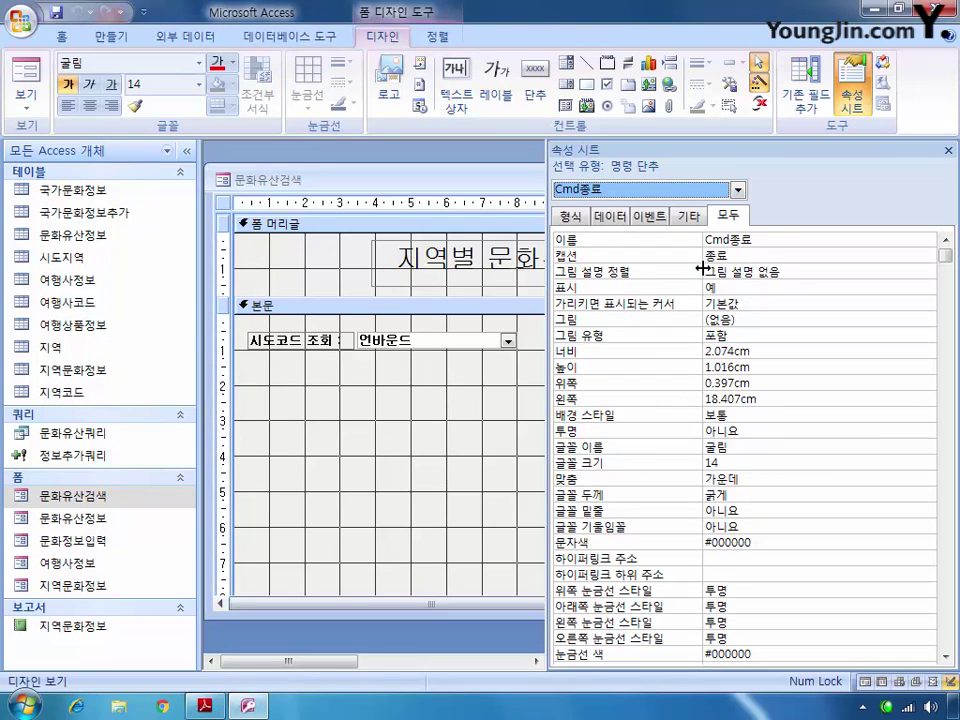
left_click(649, 215)
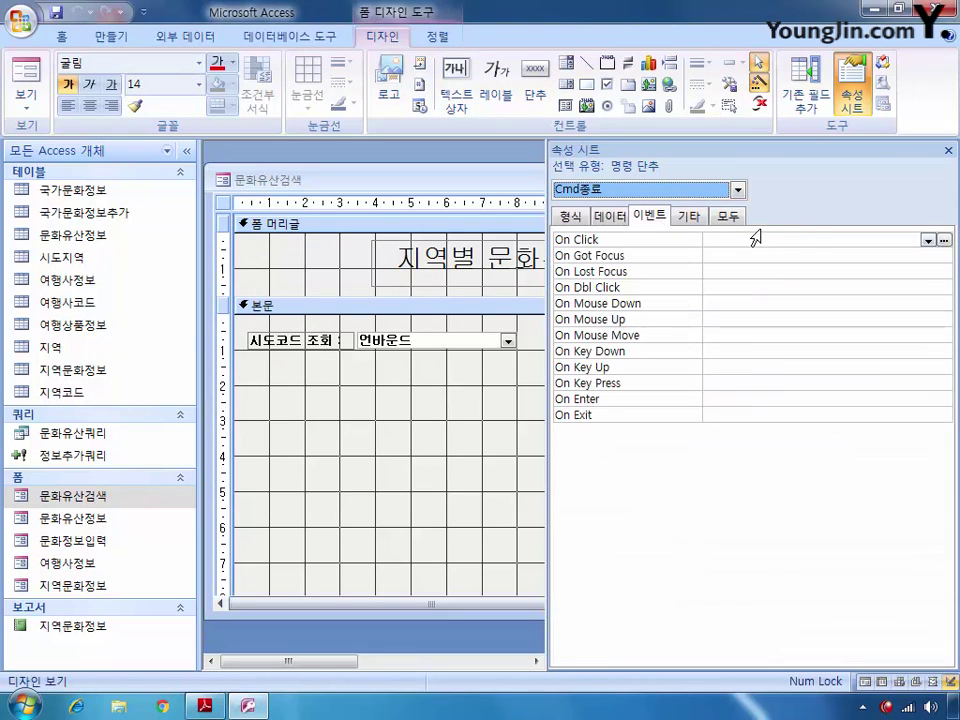
left_click(928, 240)
left_click(831, 256)
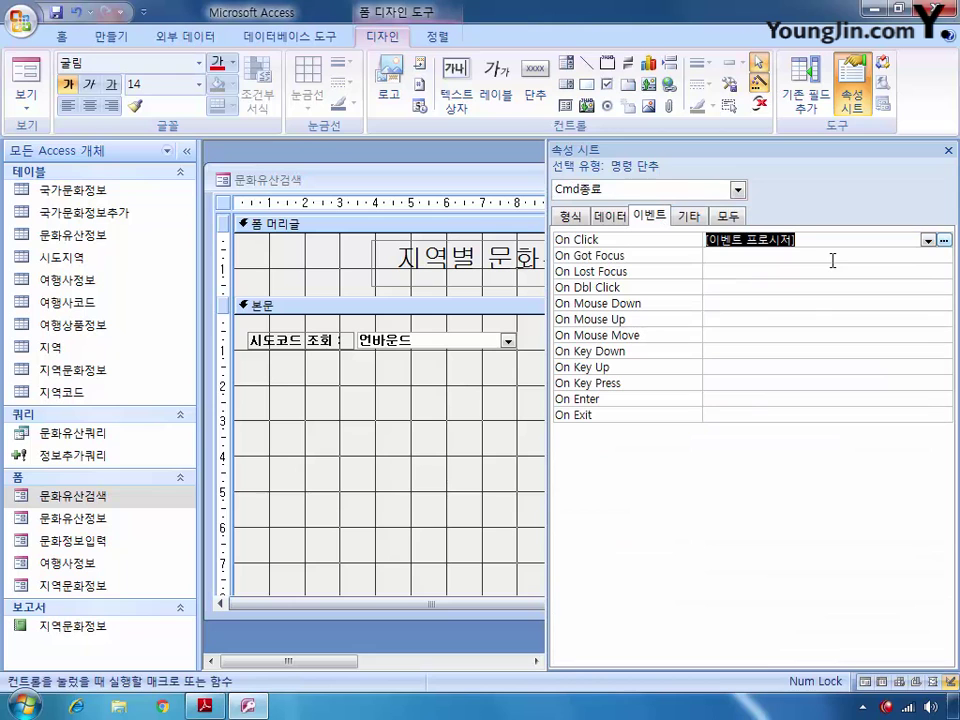
left_click(943, 241)
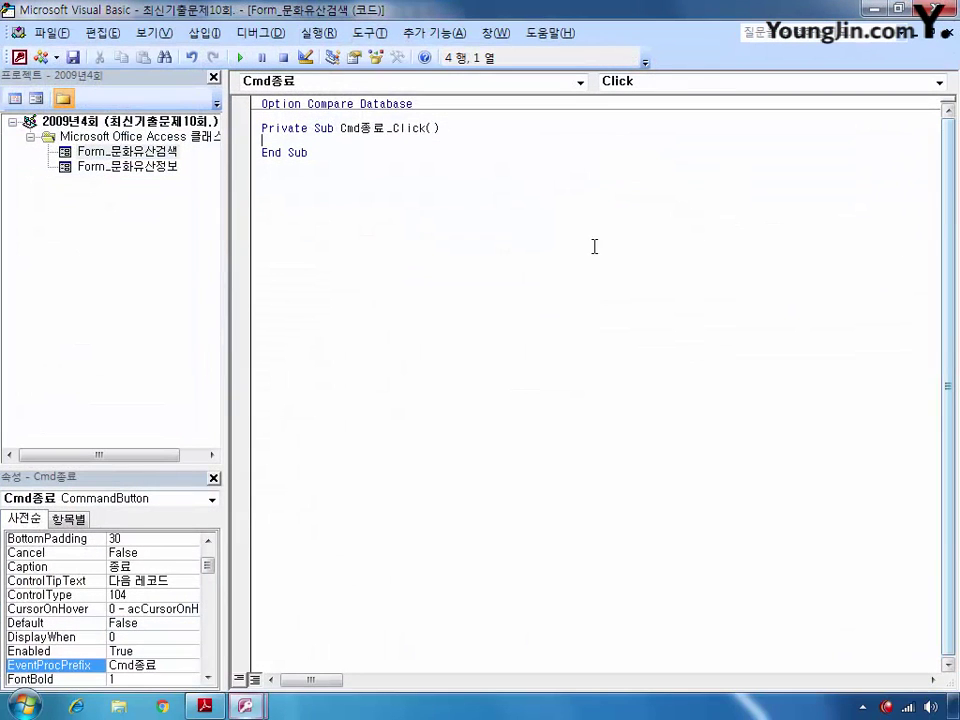
- In Cmd종료_Click, add the line a = MsgBox("시간을 확인하고 종료하겠습니까?", vbYesNo)
type("ㅁ")
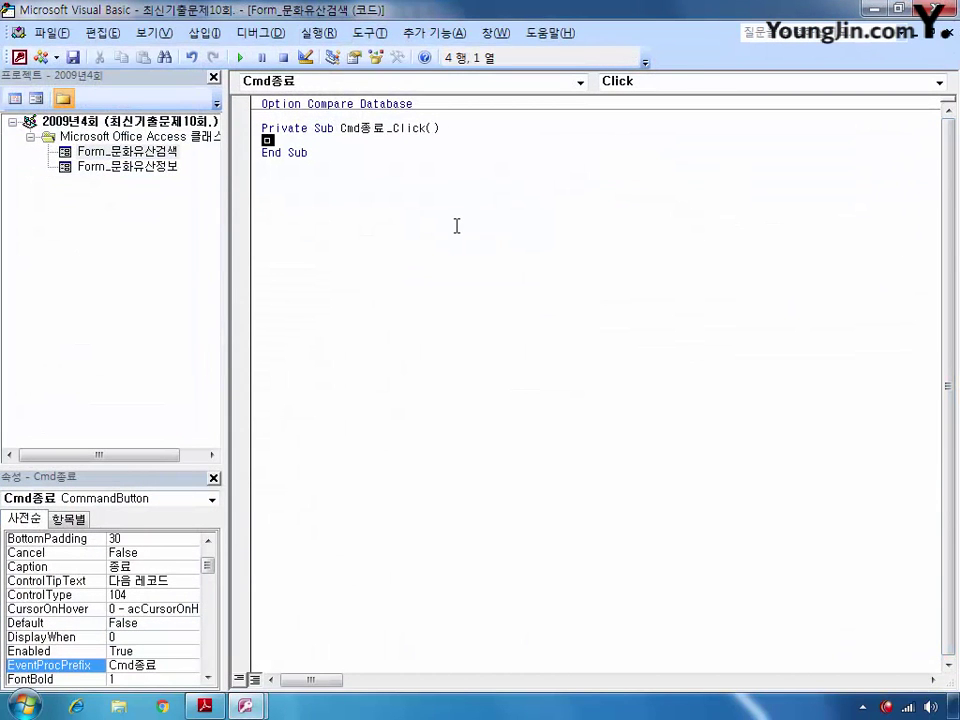
key("BackSpace")
type("a = msgbox")
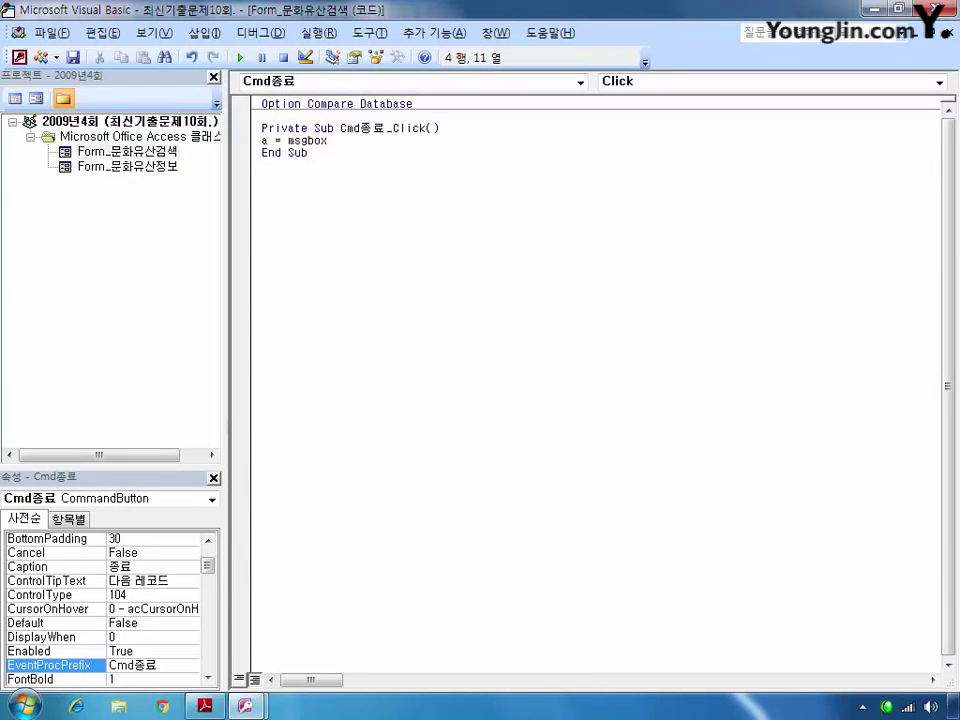
type("(\"")
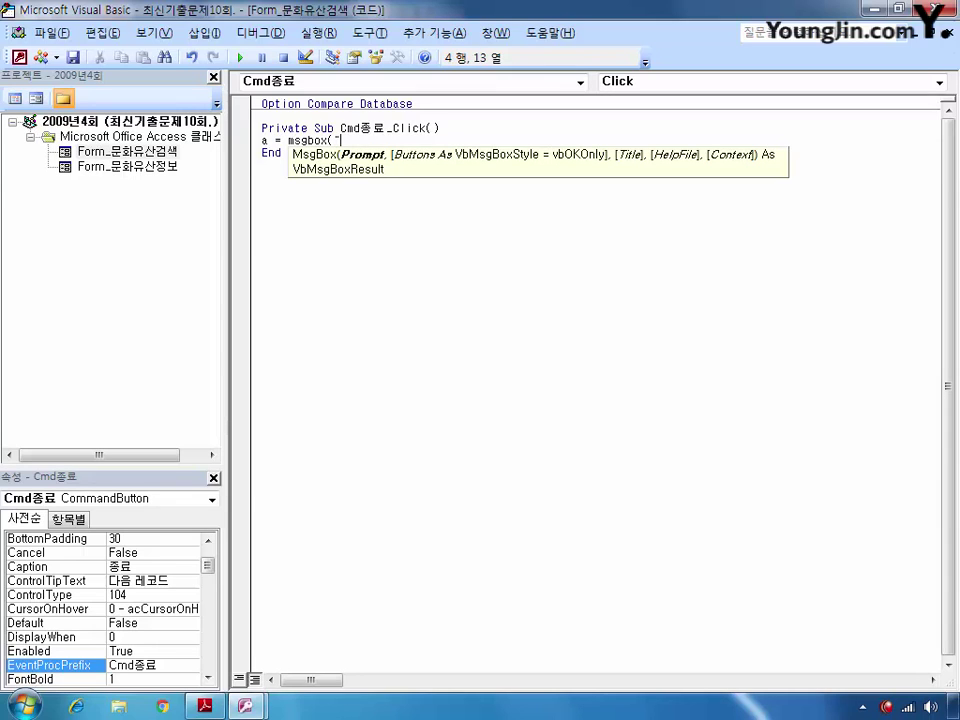
type("시간을 확인")
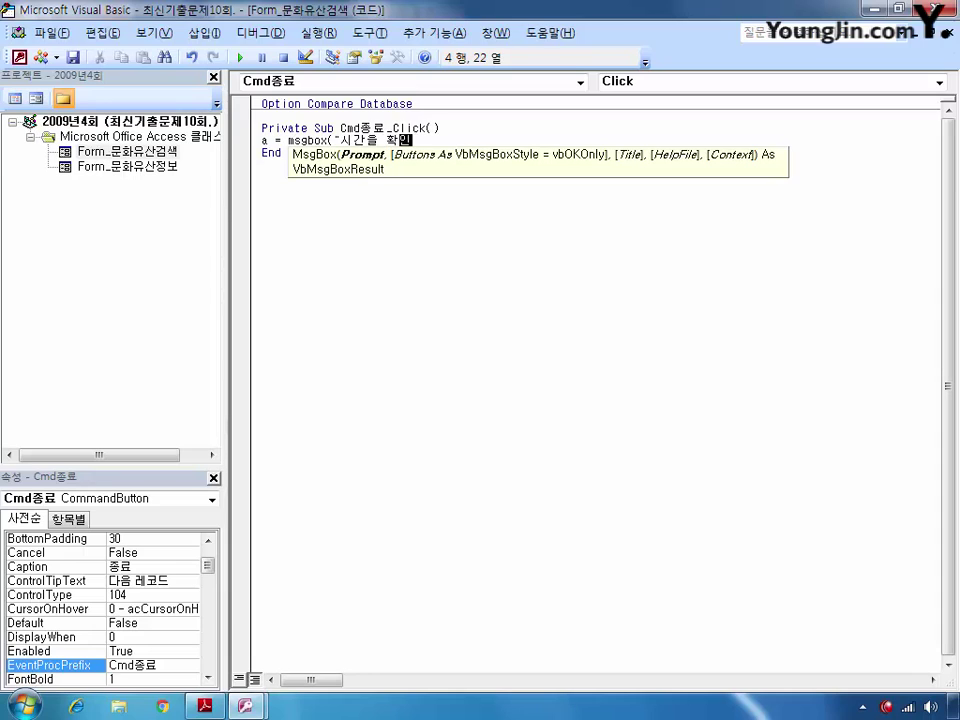
type("하고 종료")
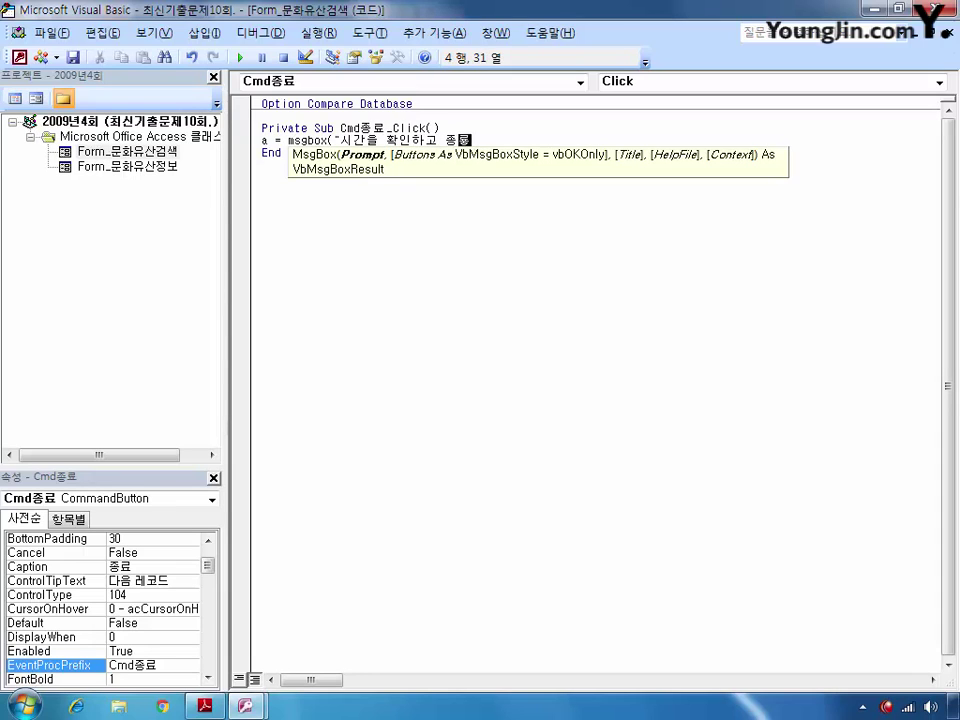
type("하겠습니까?")
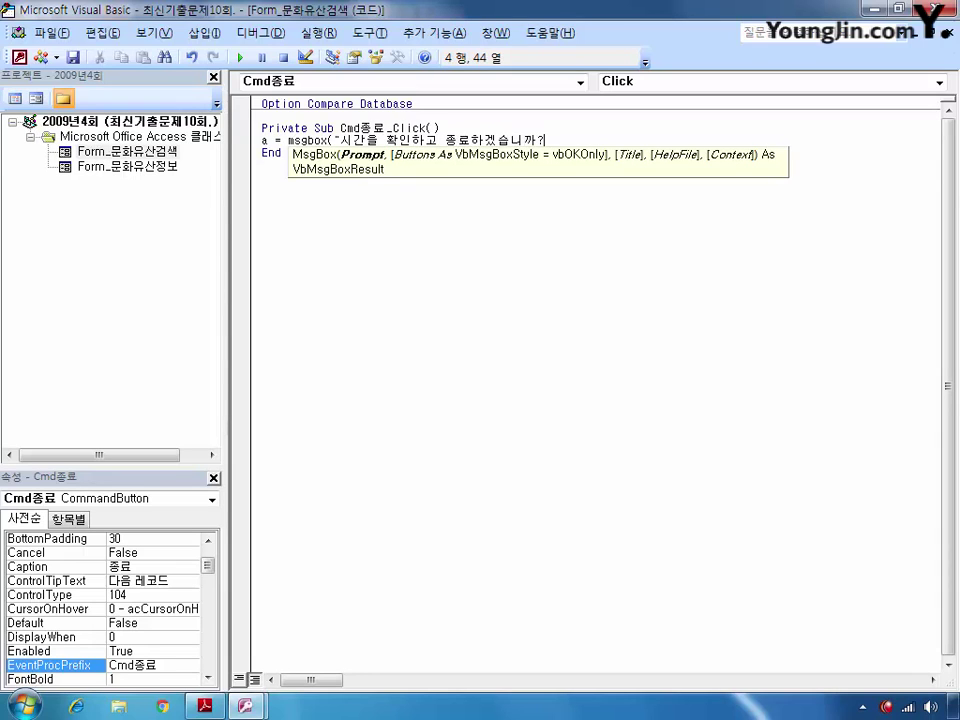
type("\", v")
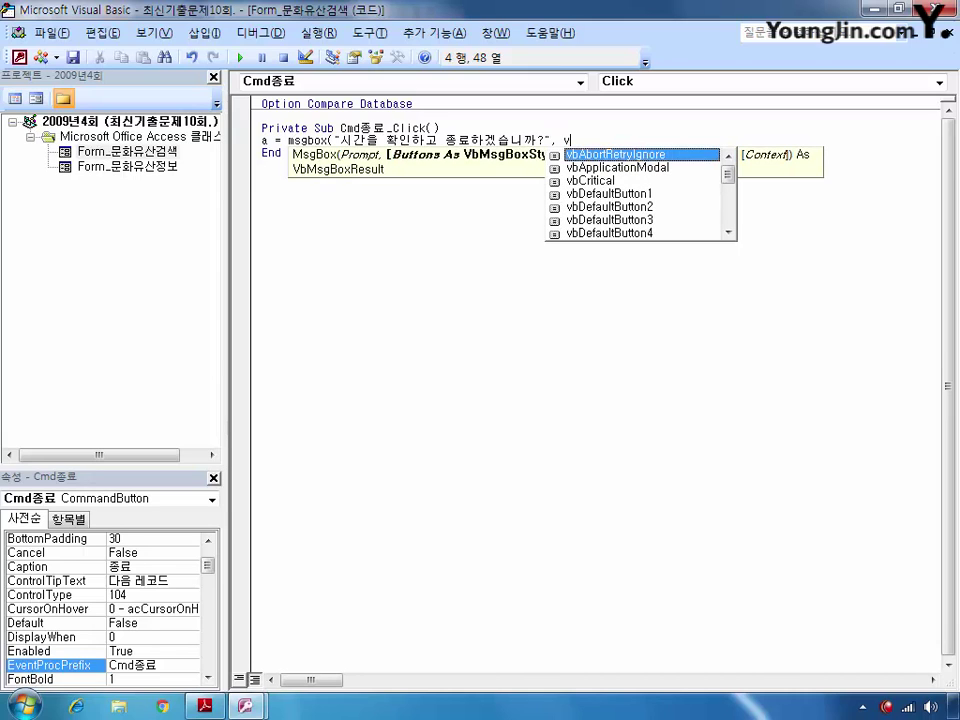
type("byes")
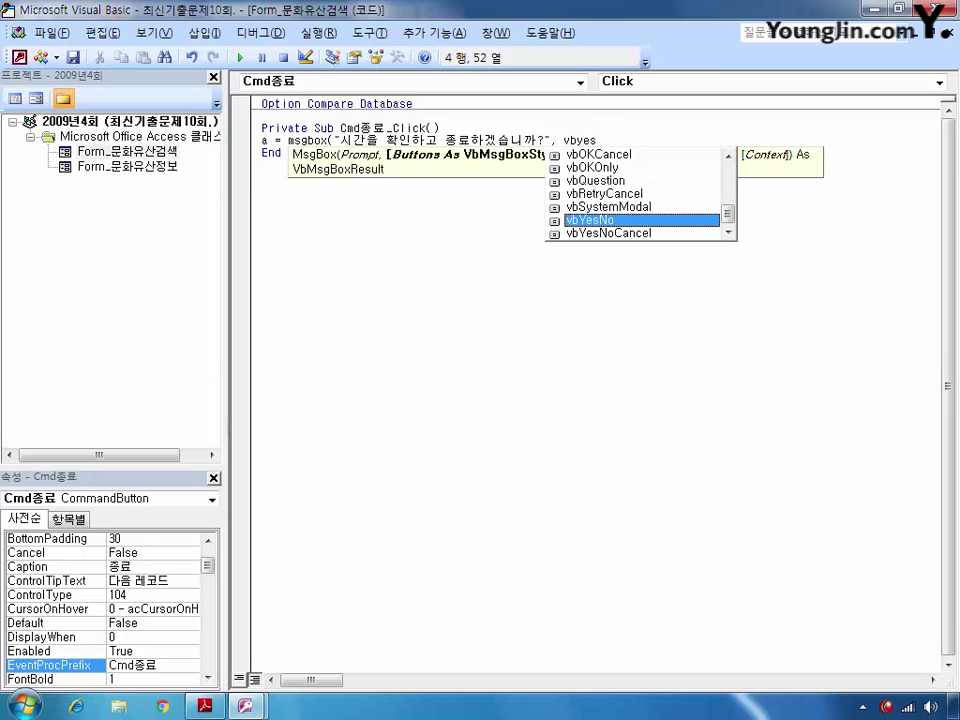
key("Tab")
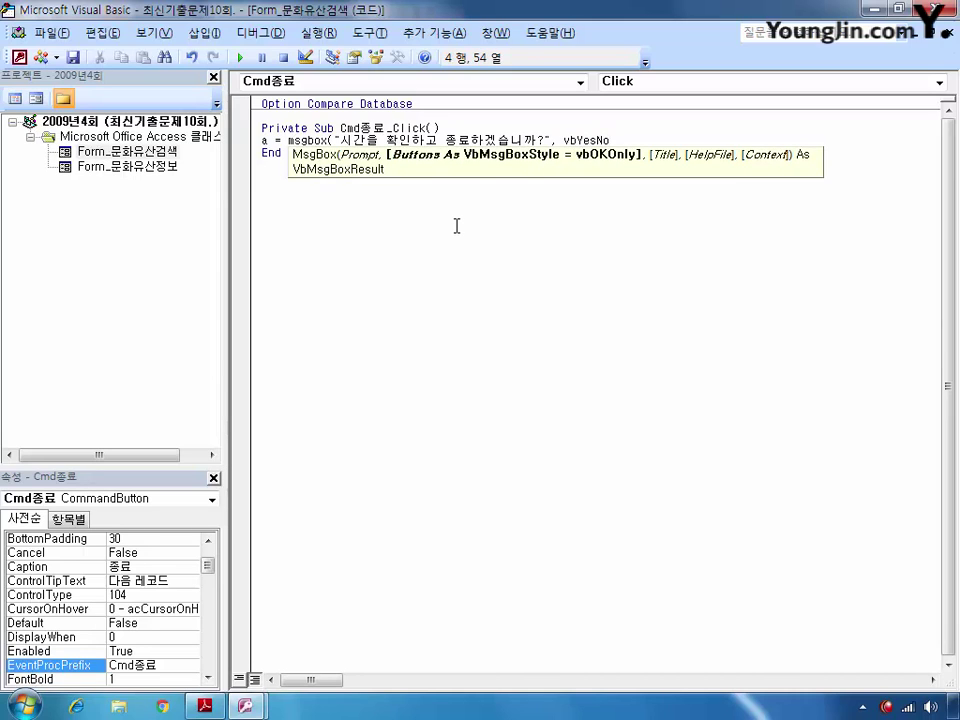
type(")")
key("Return")
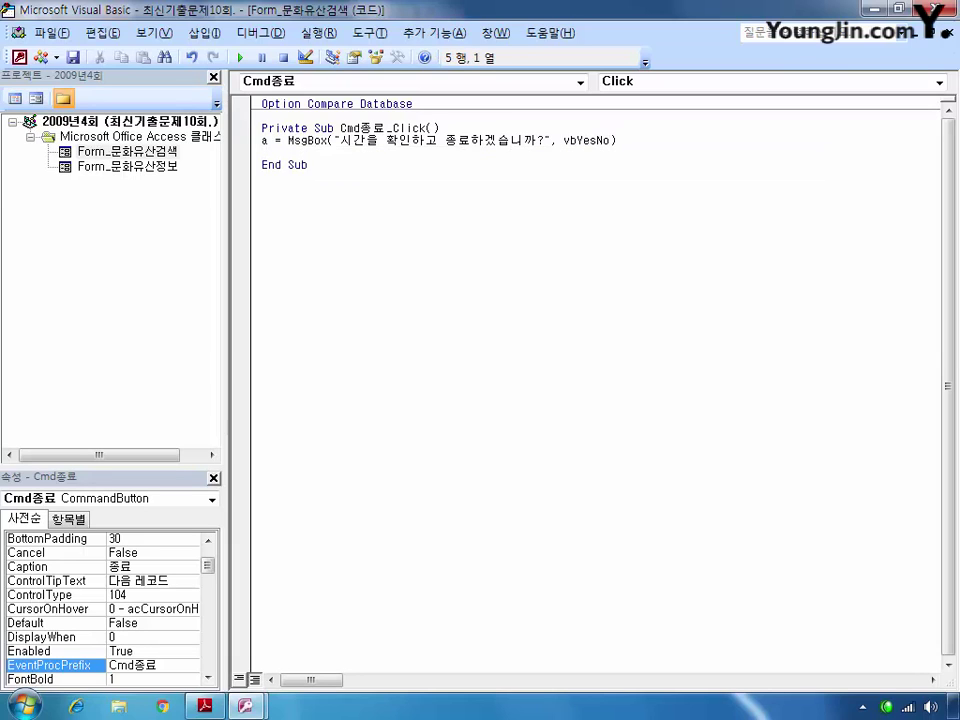
- Add the condition If a = vbYes Then, followed by the line b = MsgBox(Time, vbOKOnly)
key("Return")
type("if a ")
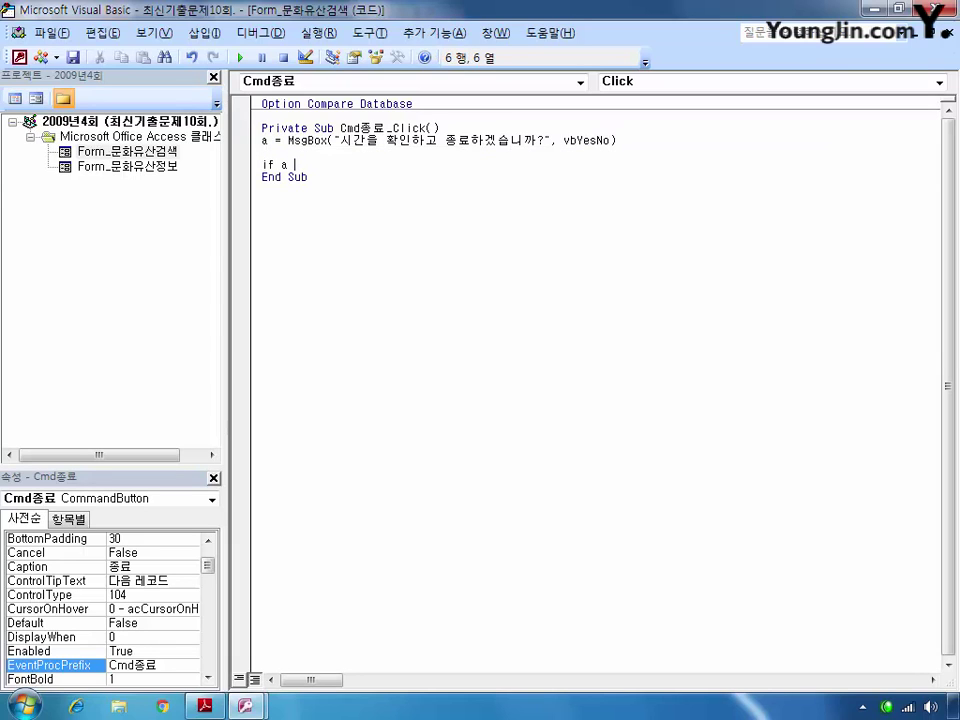
type("= vbyes then")
key("Return")
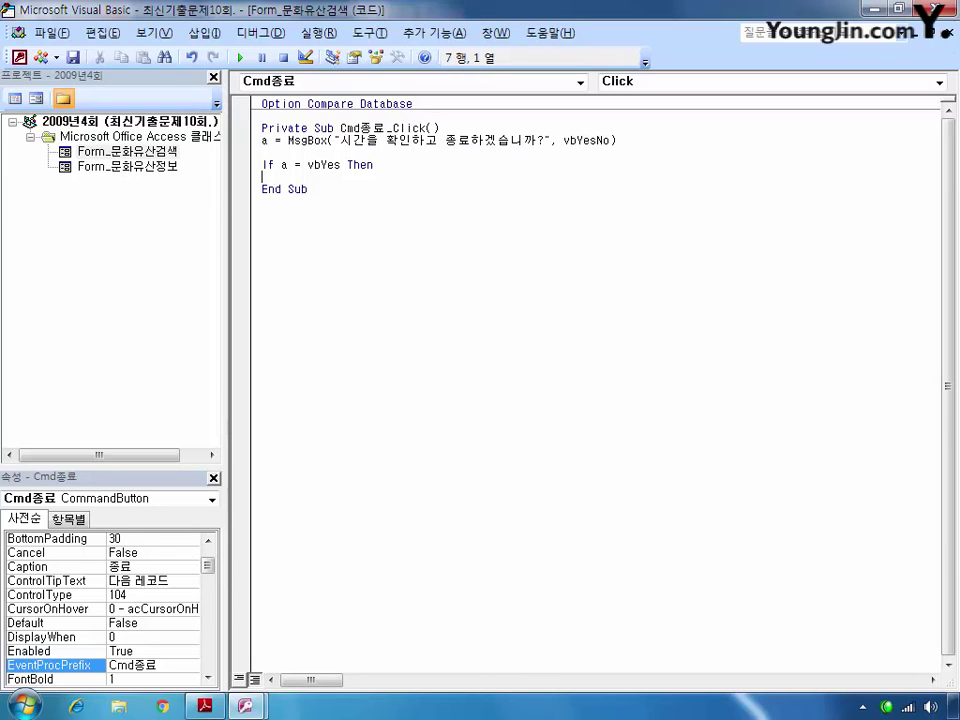
type("b=msgbox(사")
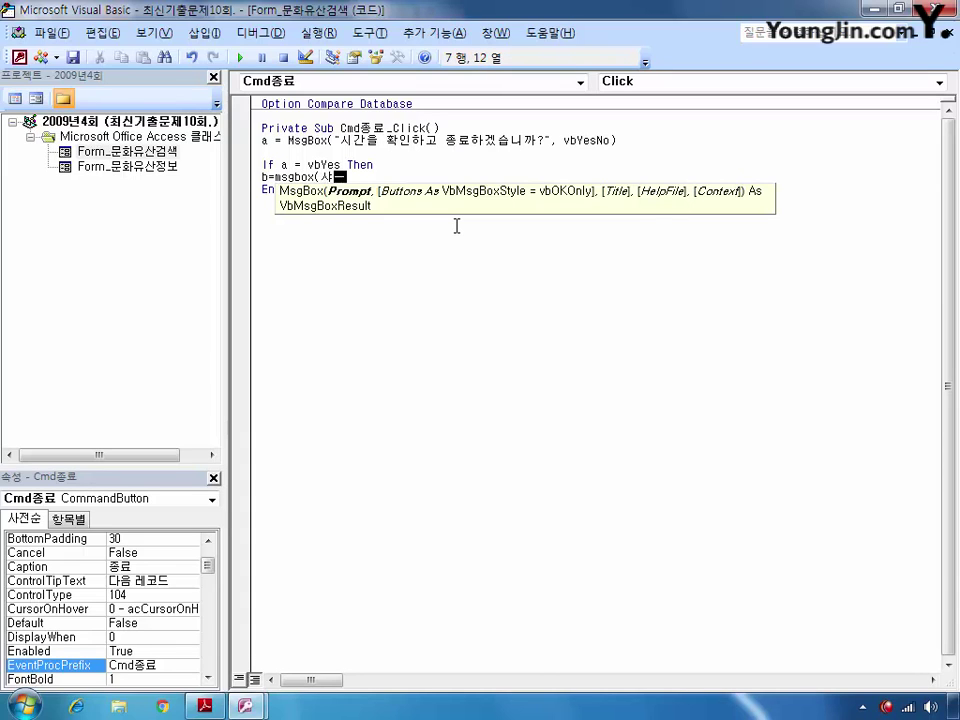
key("BackSpace")
type("Time,vbo")
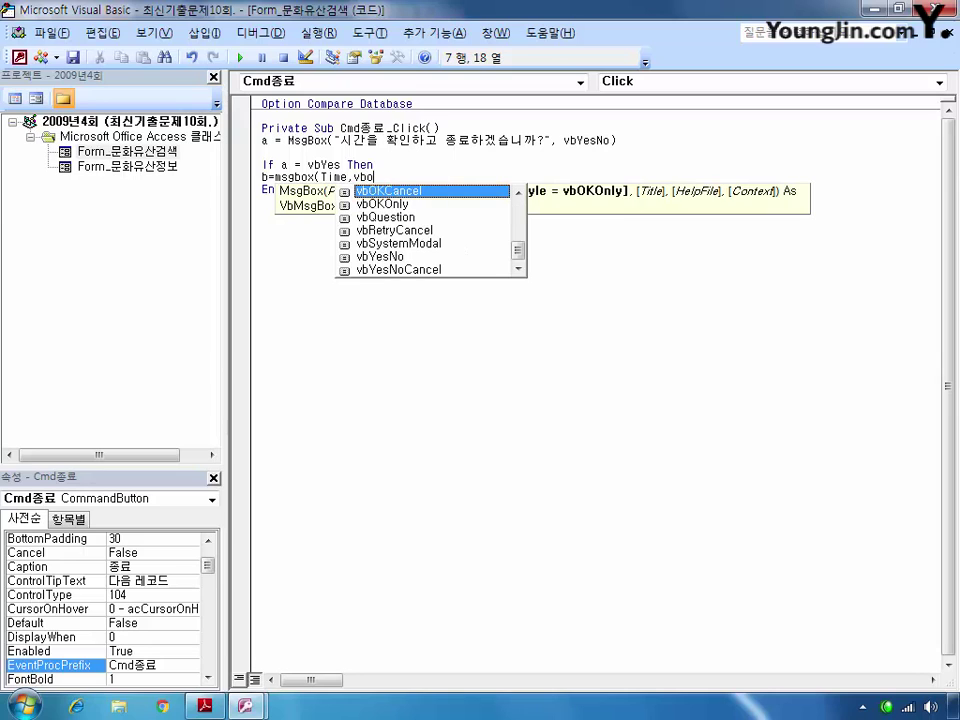
type("konly")
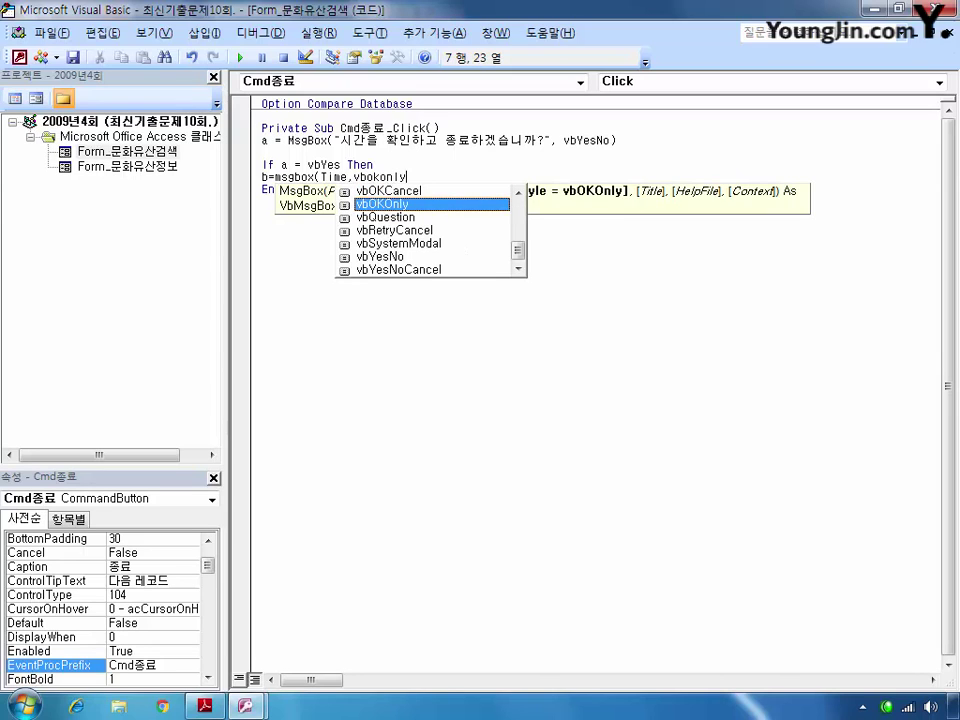
type(")")
key("Return")
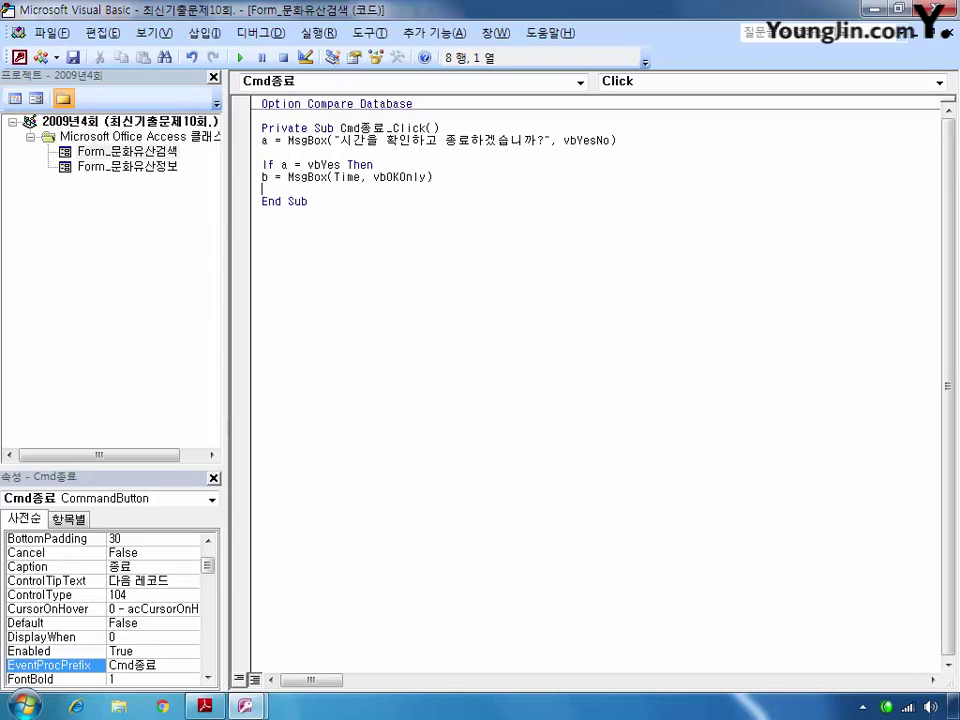
- Complete the If block with DoCmd.Close in the Yes branch, an Else branch also running DoCmd.Close, and End If
type("docmd.")
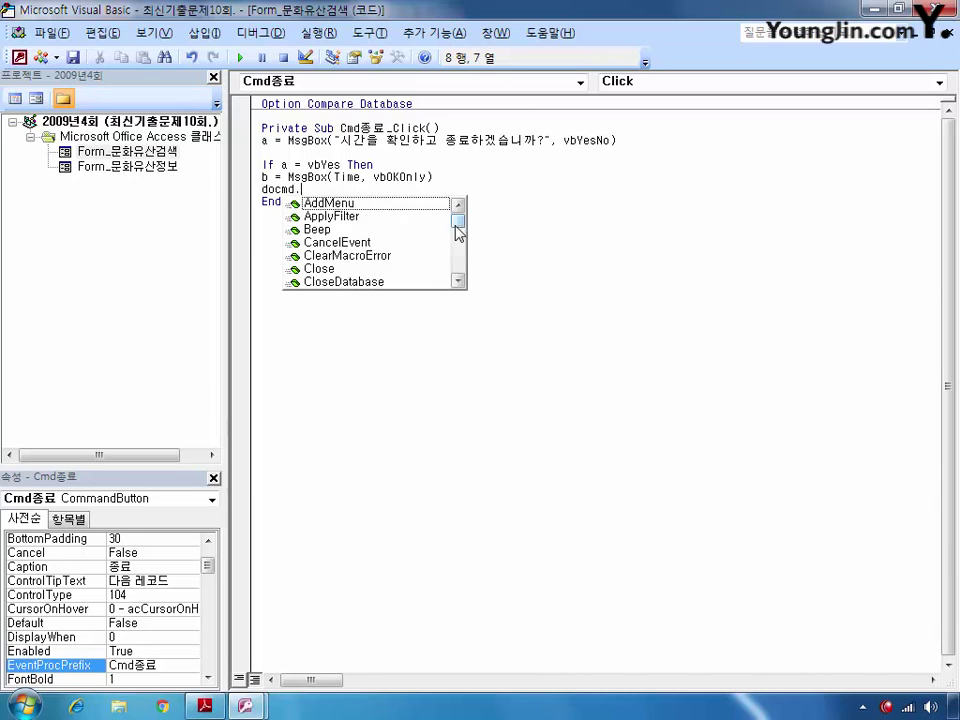
type("close")
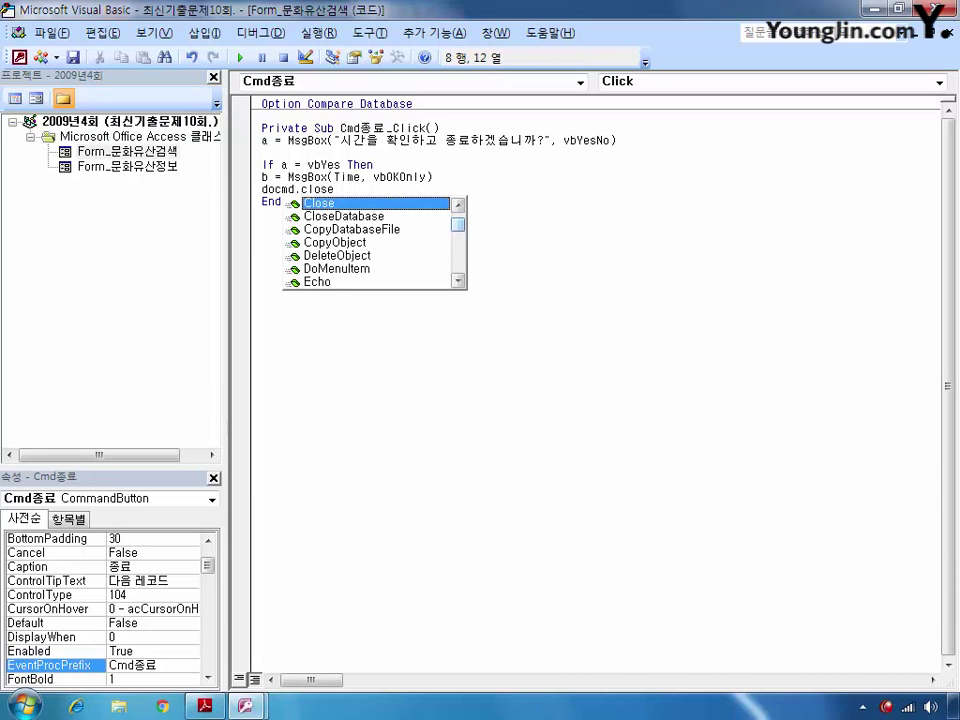
key("Return")
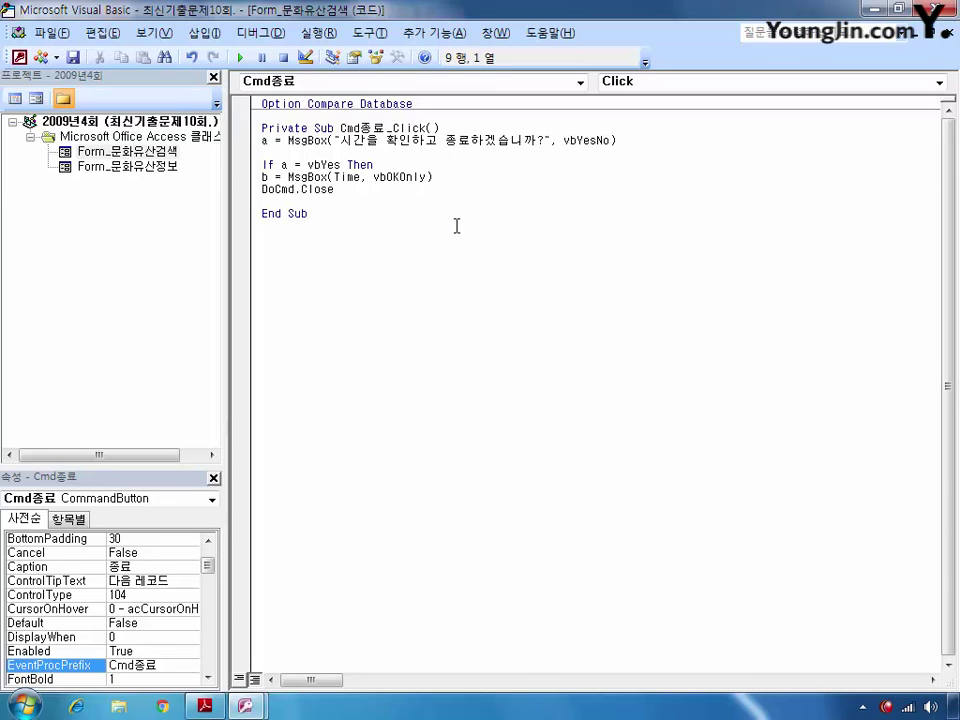
type("else")
key("Return")
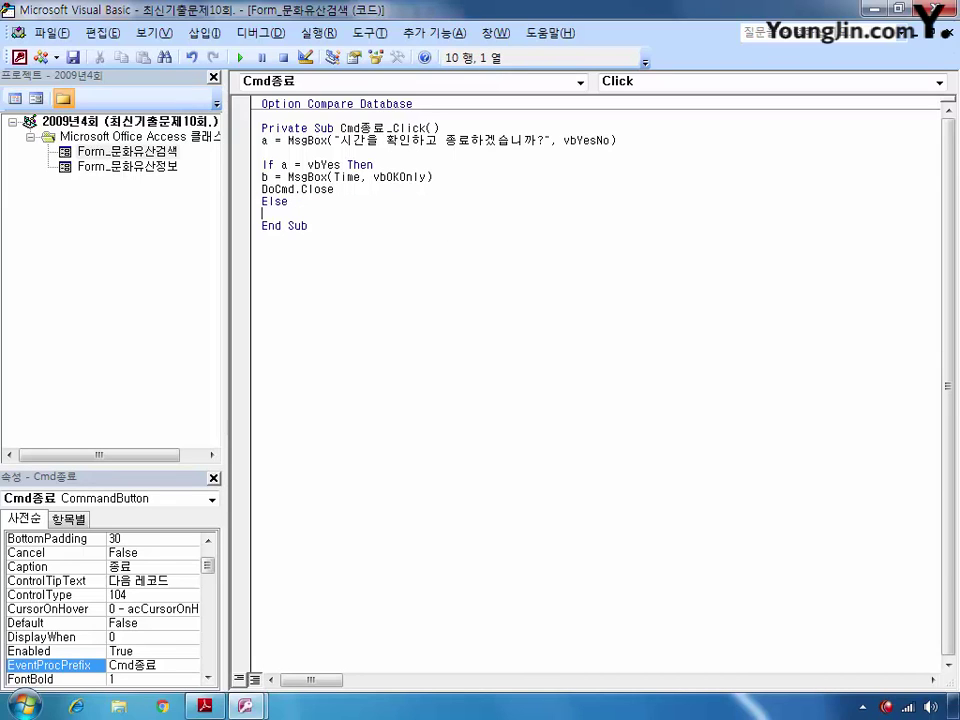
type("docmd.close")
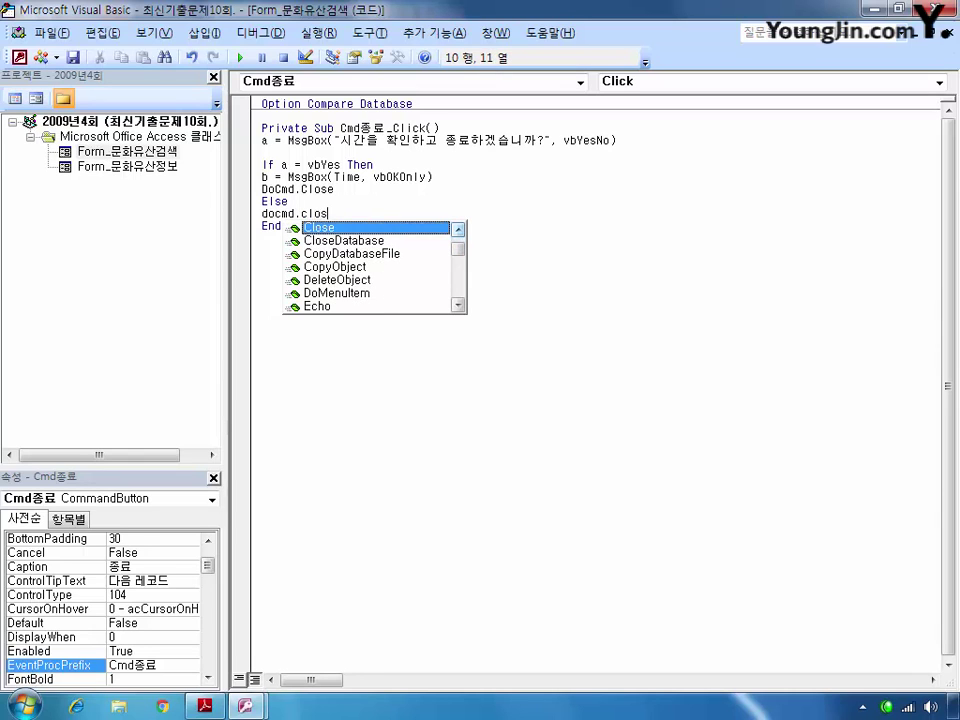
key("Return")
type("end if")
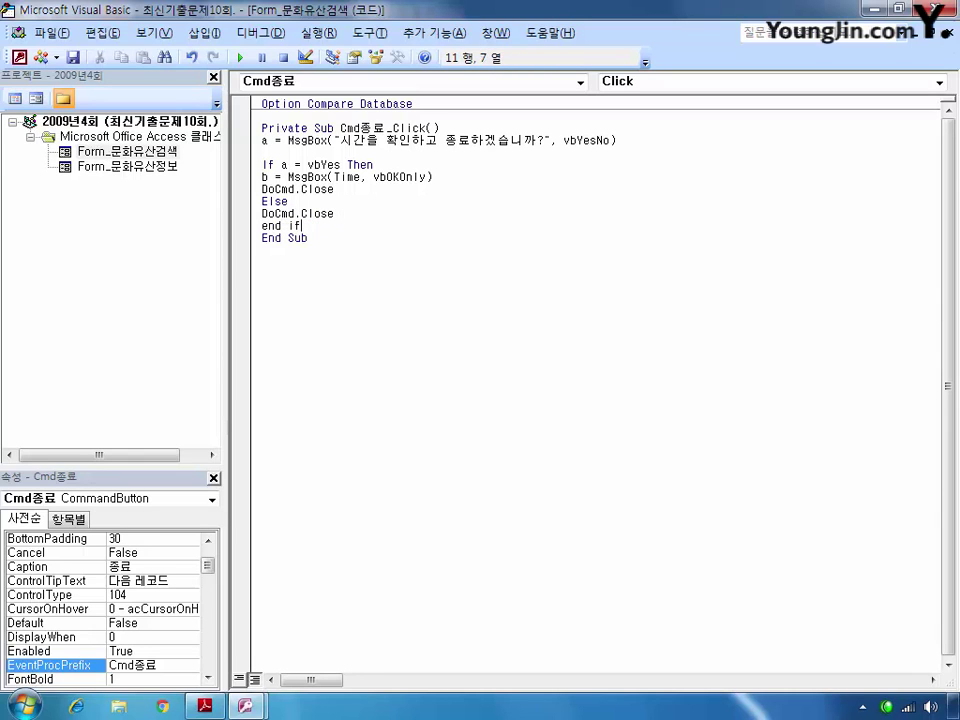
left_click(422, 285)
- Return from the code editor to the 문화유산검색 form and close it, saving the design changes
key("alt+q")
double_click(471, 181)
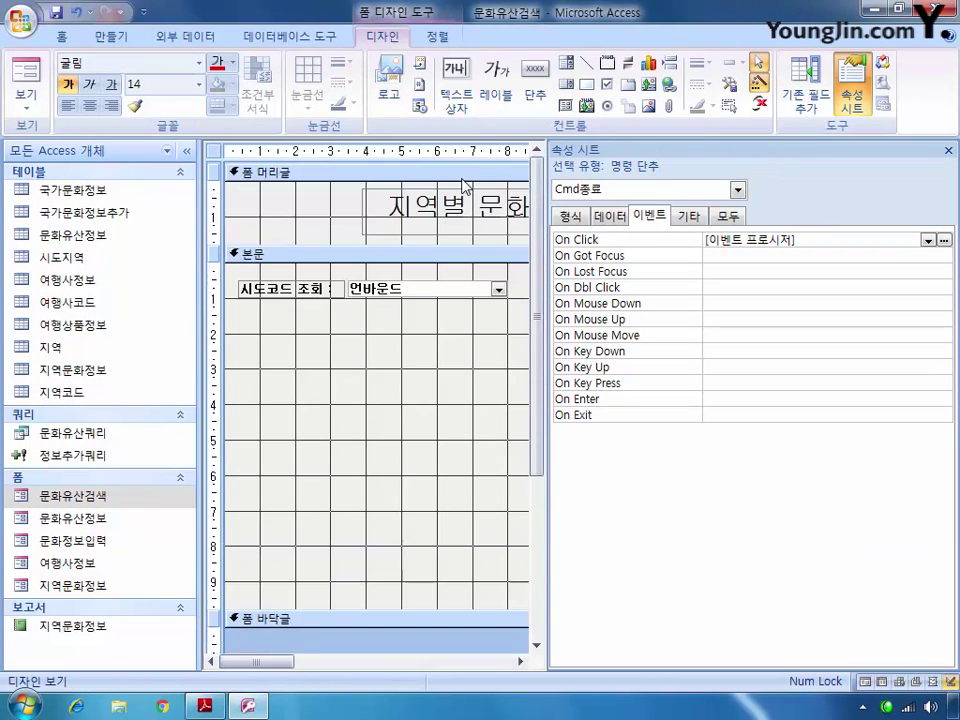
left_click(948, 36)
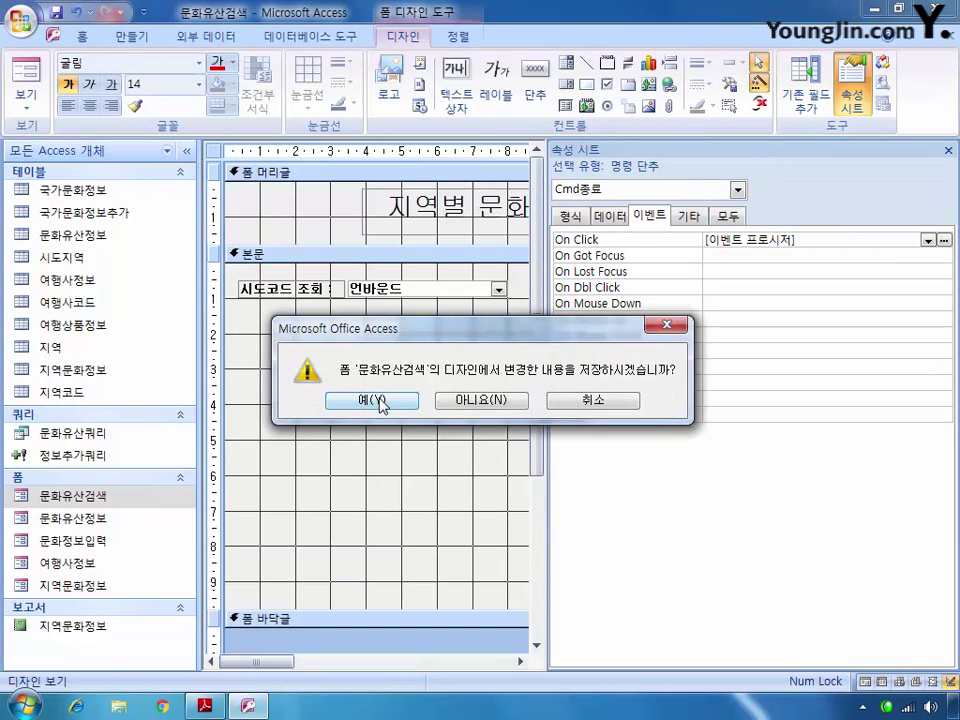
left_click(381, 405)
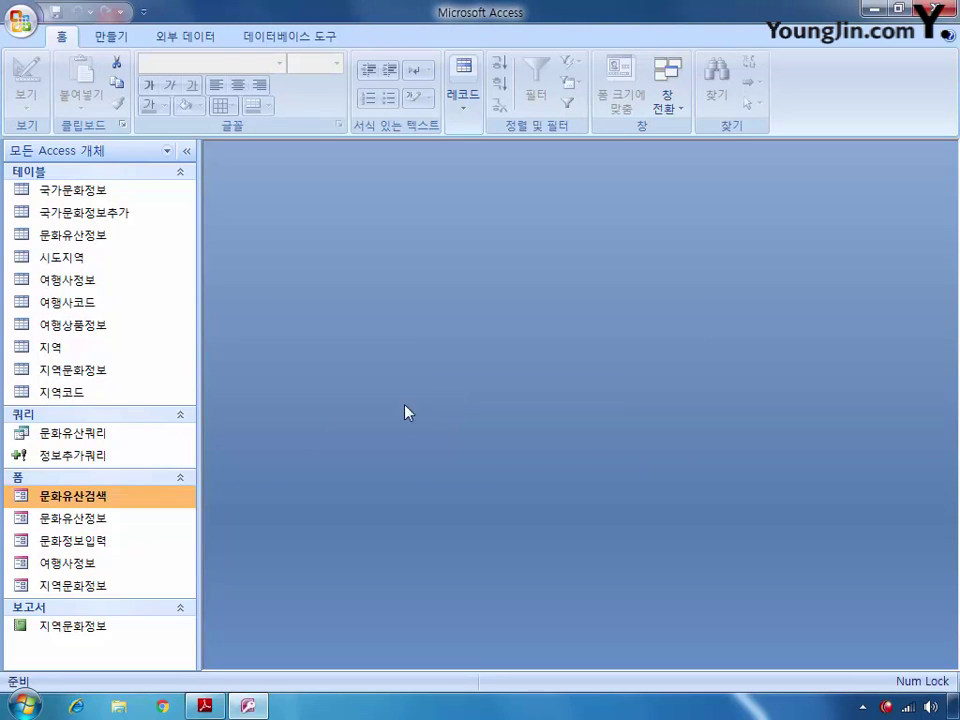
- Reopen the 문화유산검색 form in design view and hide the property sheet
right_click(97, 505)
left_click(130, 302)
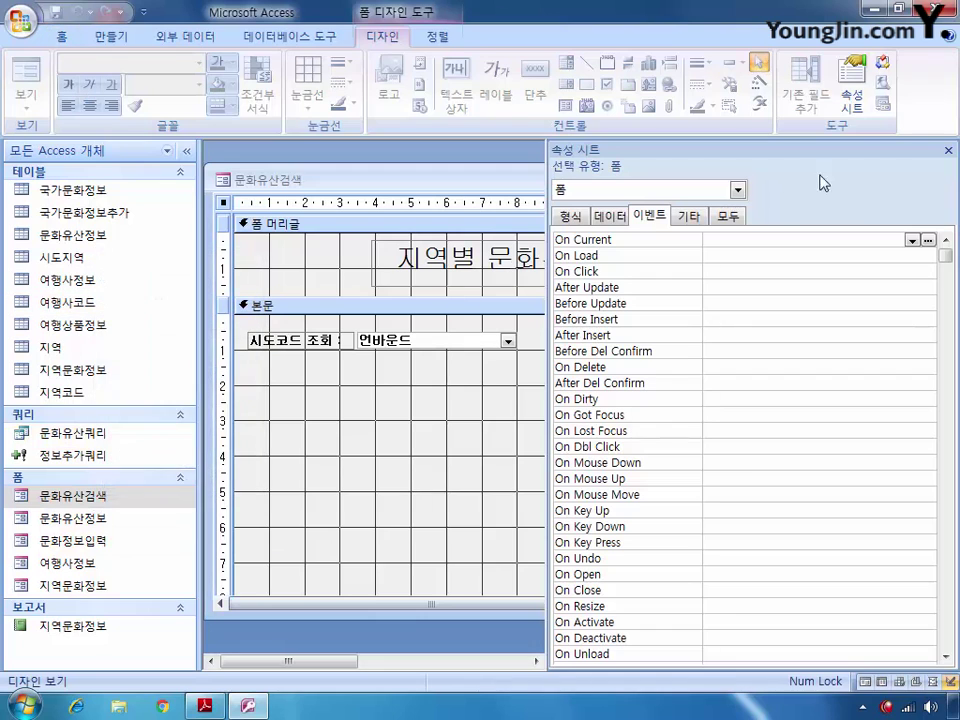
left_click(948, 150)
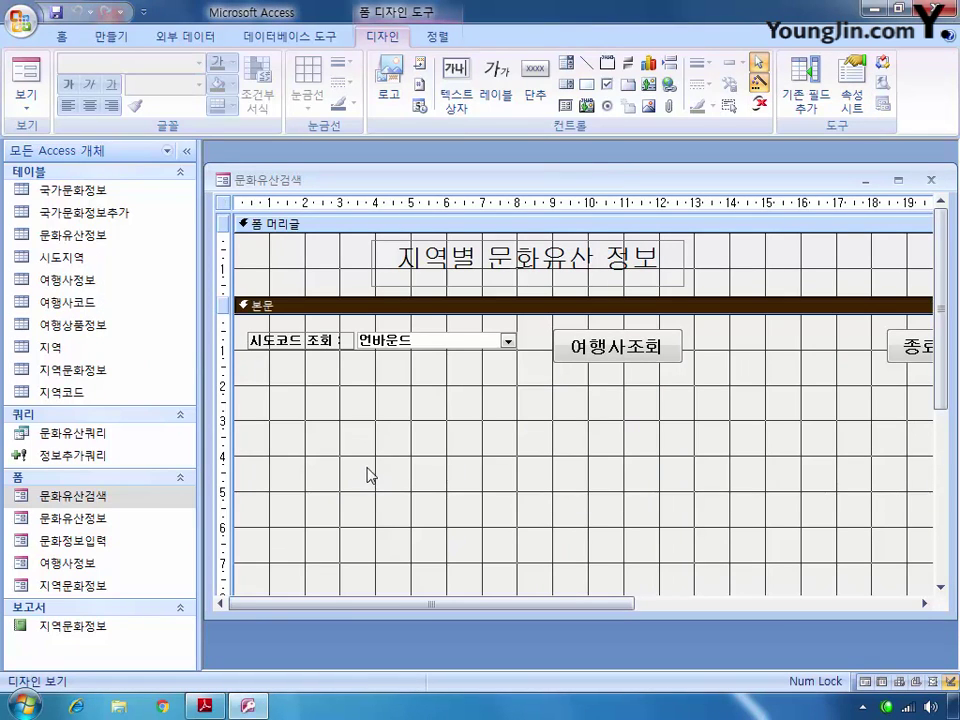
- Draw a subform below the 시도코드 조회 combo box in the 본문 section, using the existing 문화유산정보 form as its source
left_click(566, 105)
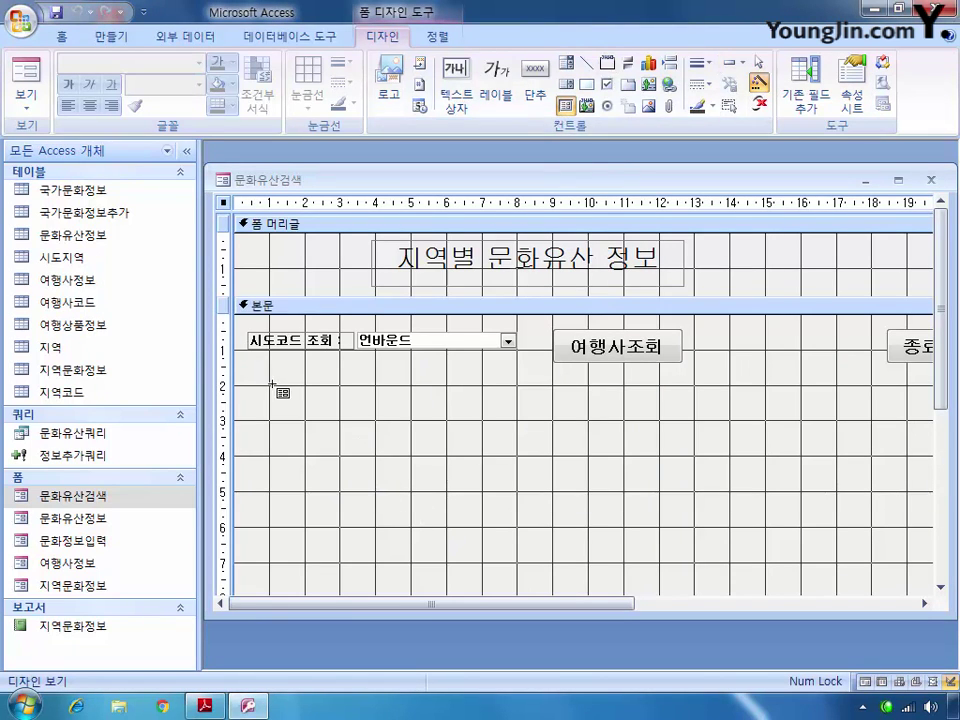
left_click_drag(275, 385, 826, 533)
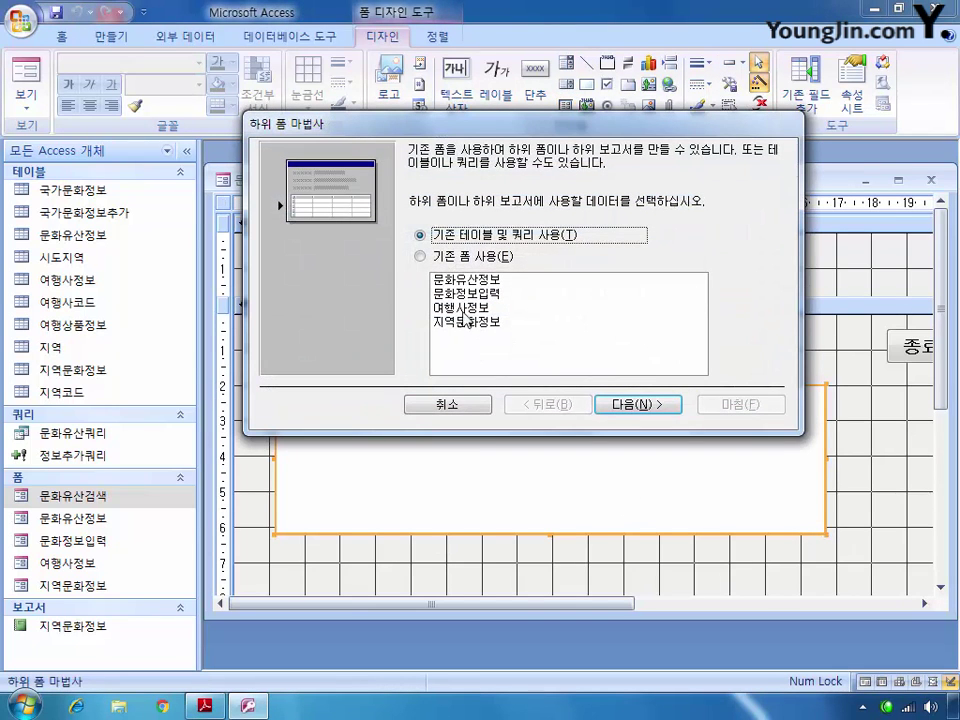
left_click(421, 256)
left_click(662, 411)
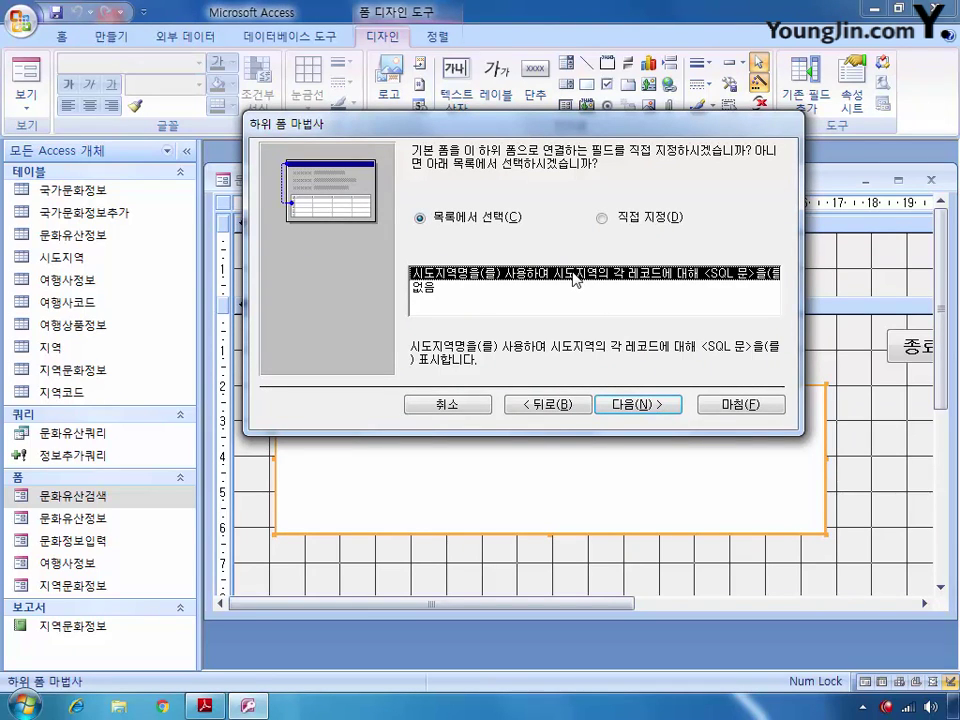
- Define the subform link manually, matching the main form field 시도코드 to the subform field 지역1
left_click(600, 218)
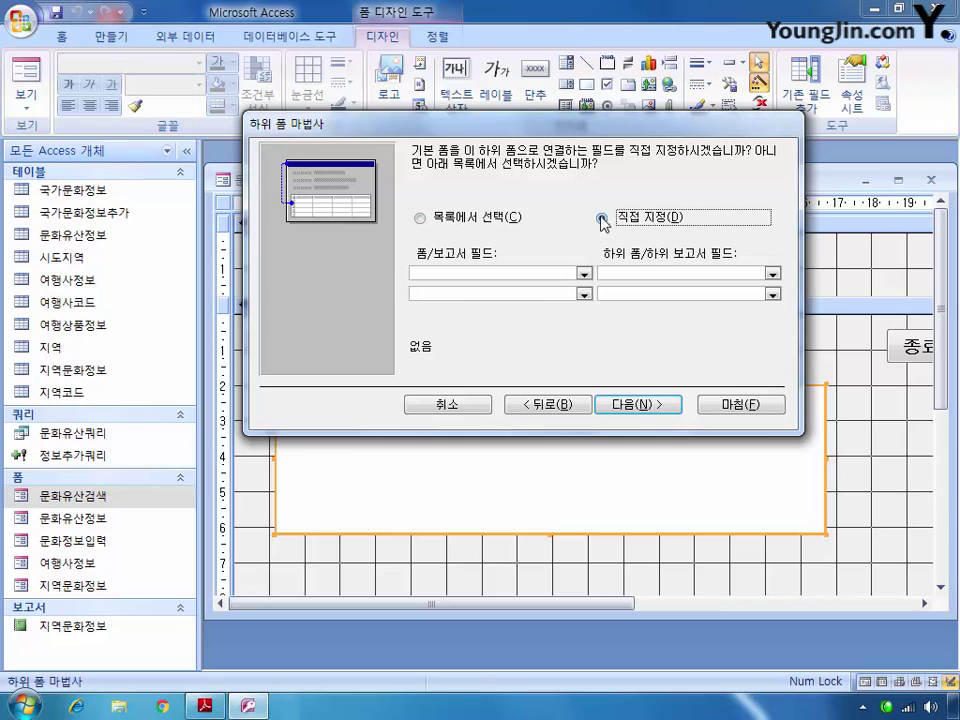
left_click(584, 273)
left_click(480, 301)
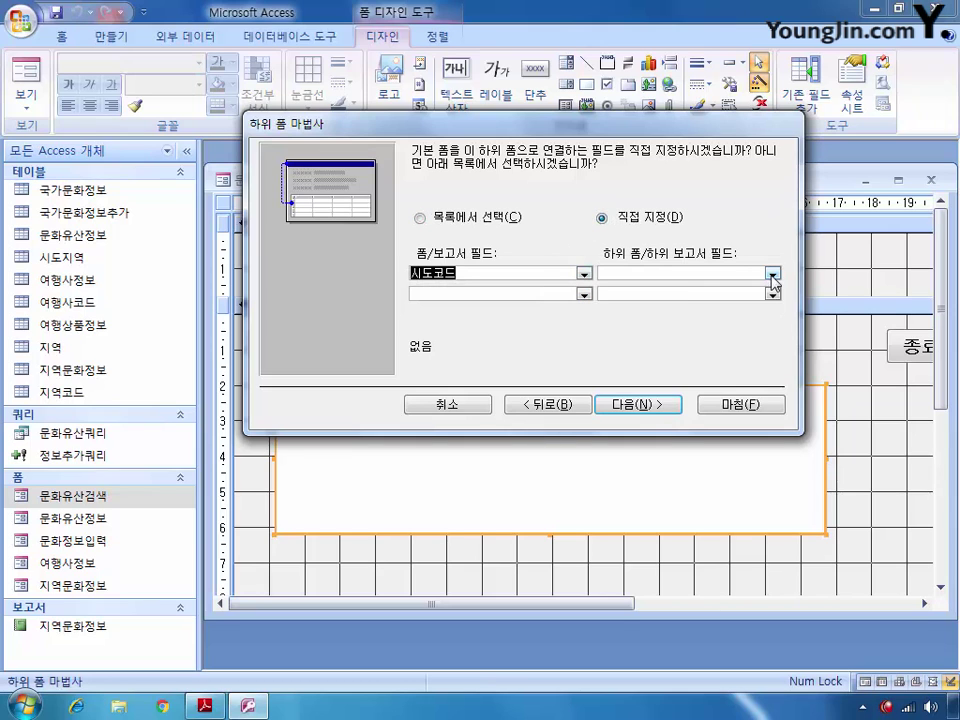
left_click(773, 274)
left_click(640, 313)
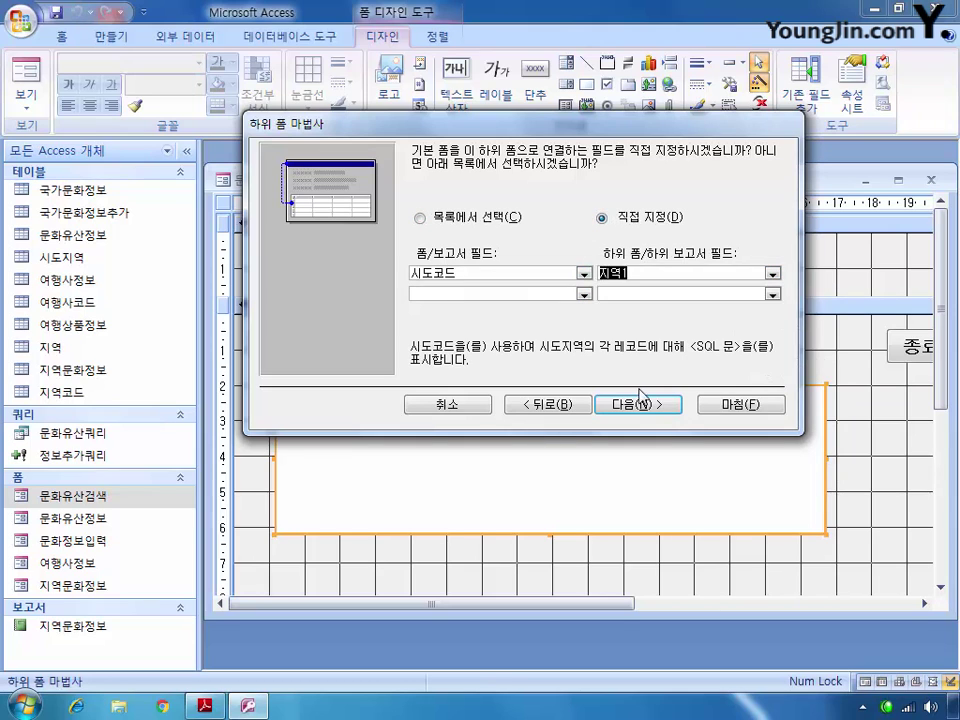
left_click(640, 405)
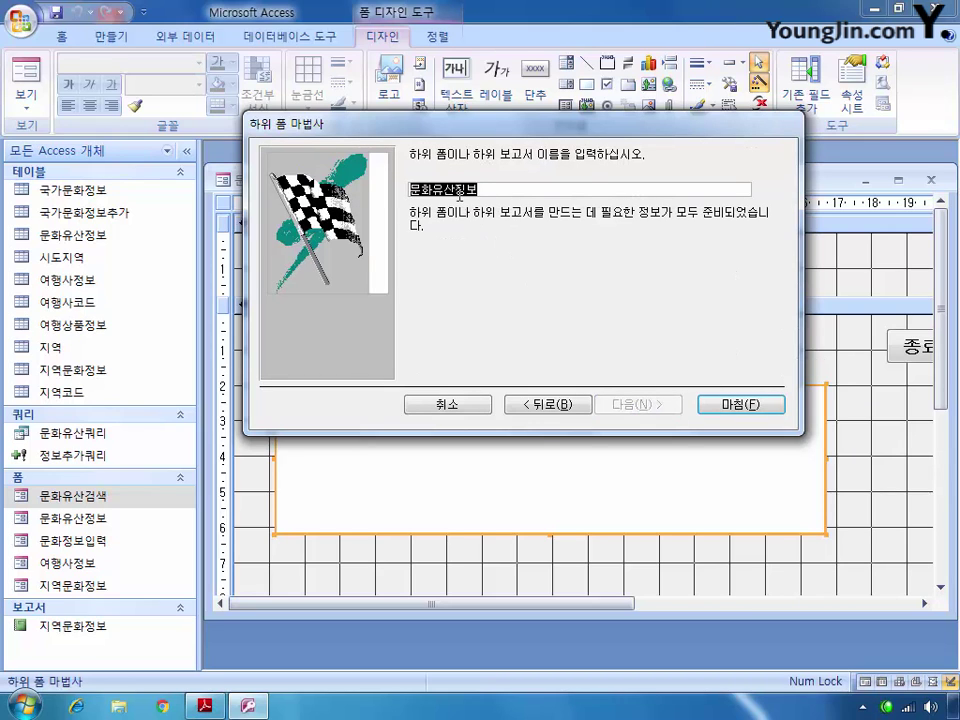
- Name the subform 문화유산 and finish the subform wizard
left_click_drag(455, 189, 588, 189)
key("BackSpace")
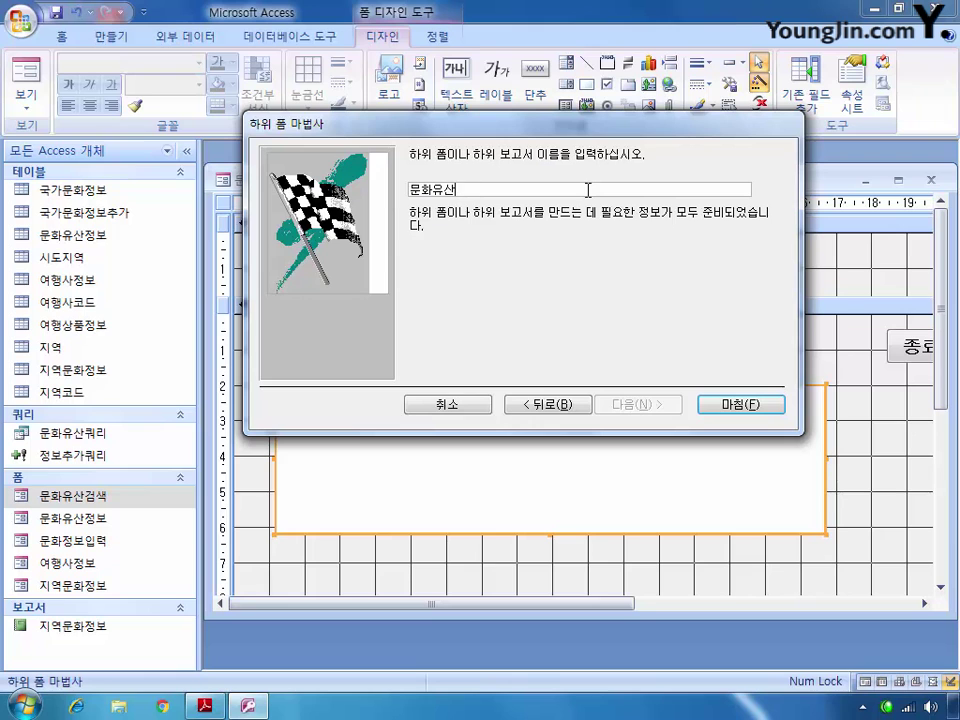
left_click(730, 407)
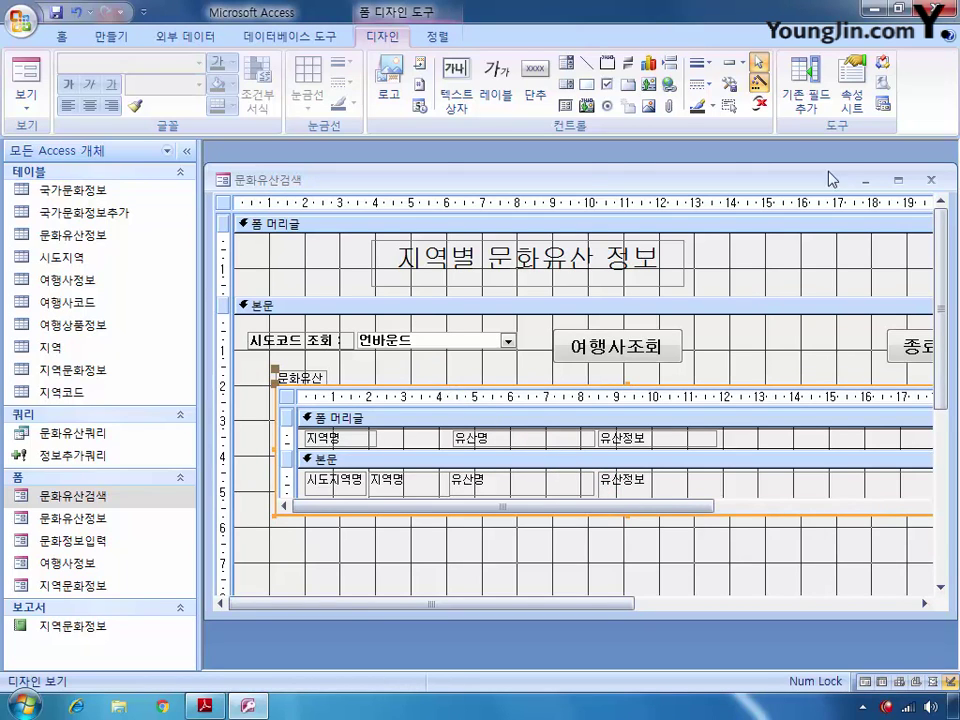
- Set the 문화유산 subform's special effect (특수 효과) to 그림자
left_click(851, 88)
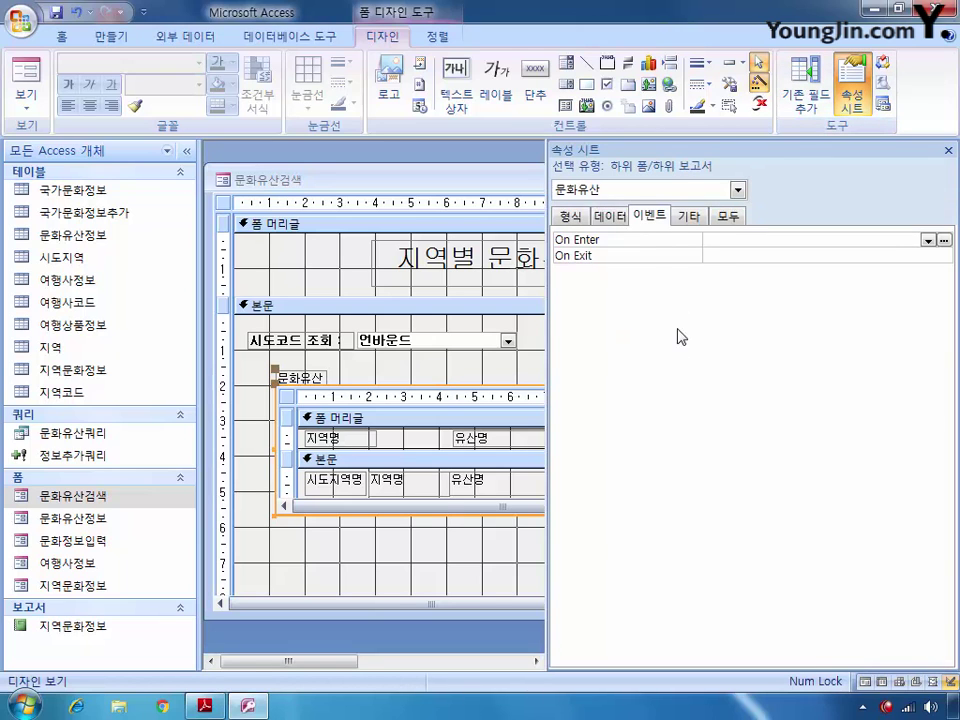
left_click(725, 216)
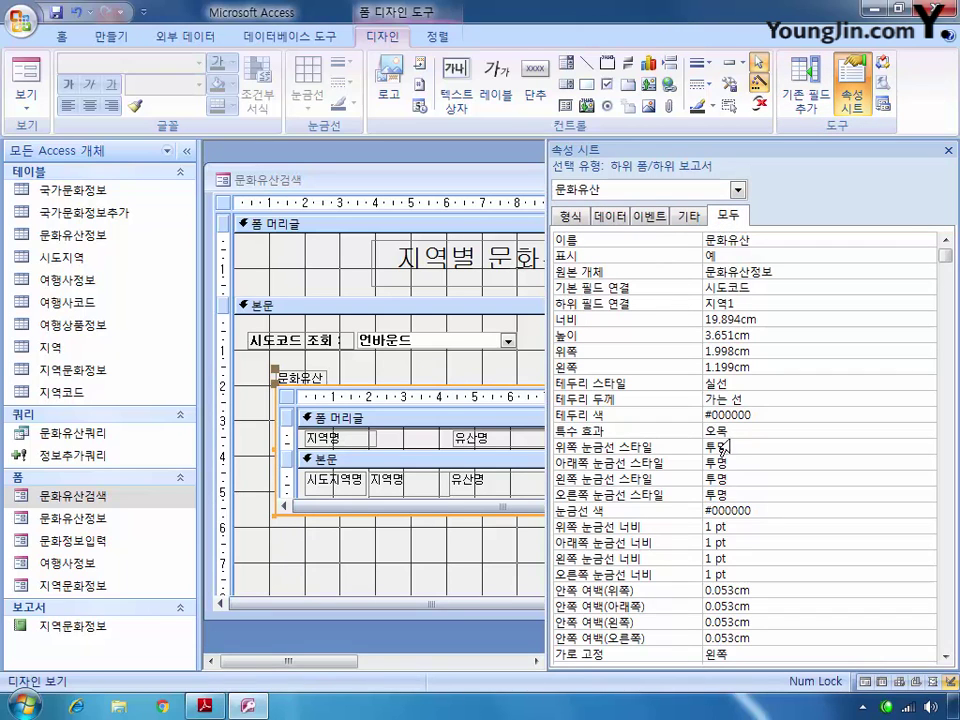
left_click(778, 431)
left_click(929, 433)
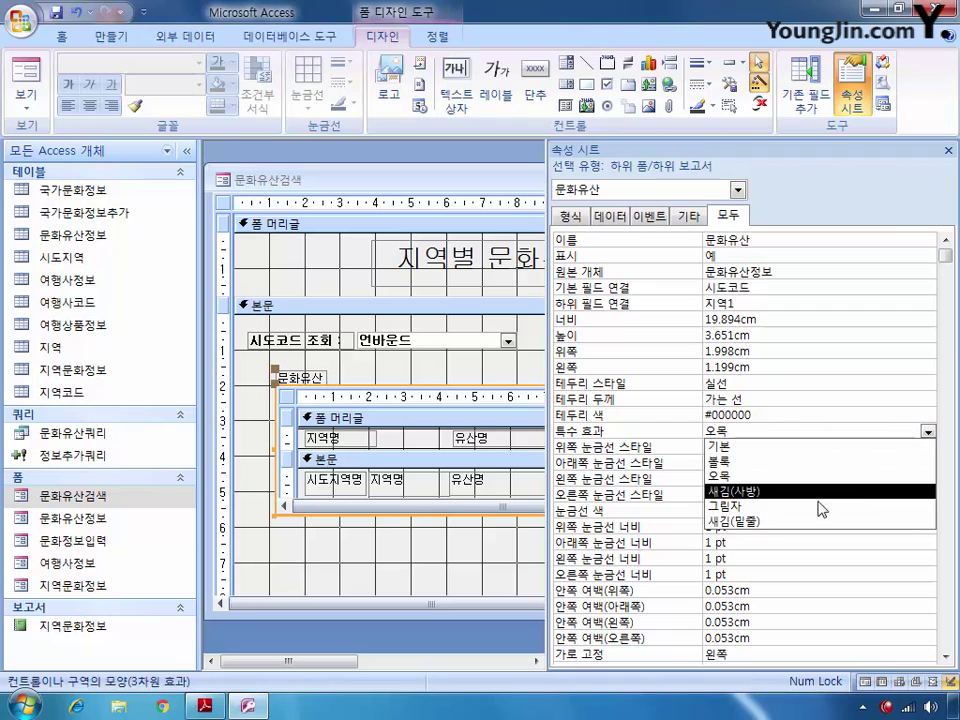
left_click(870, 506)
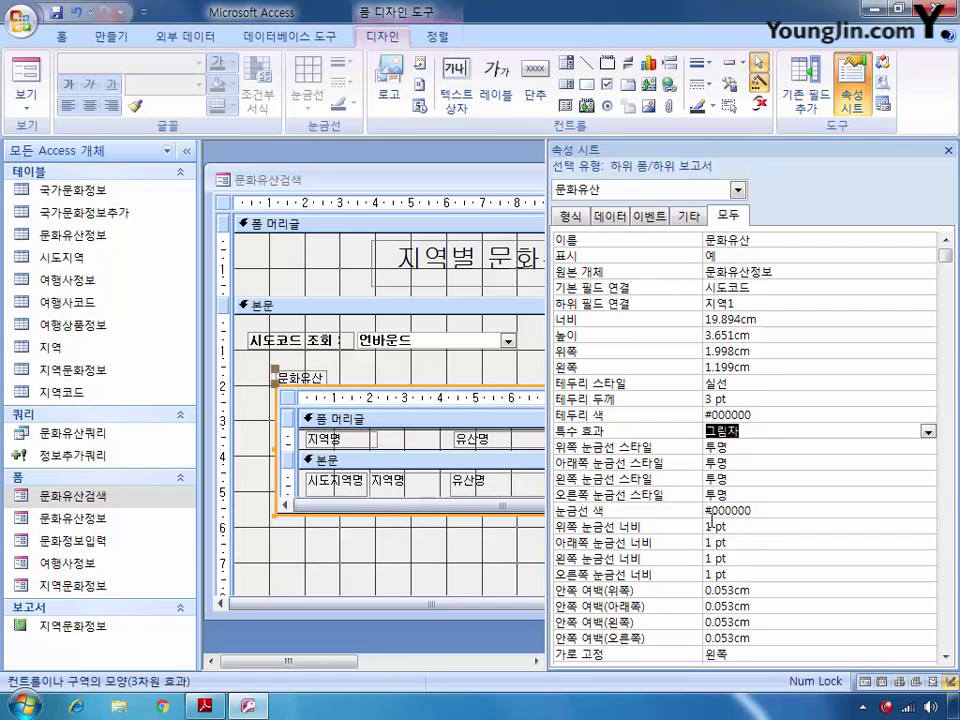
- Maximize the 문화유산검색 form window, then close the form and save its design changes
double_click(473, 188)
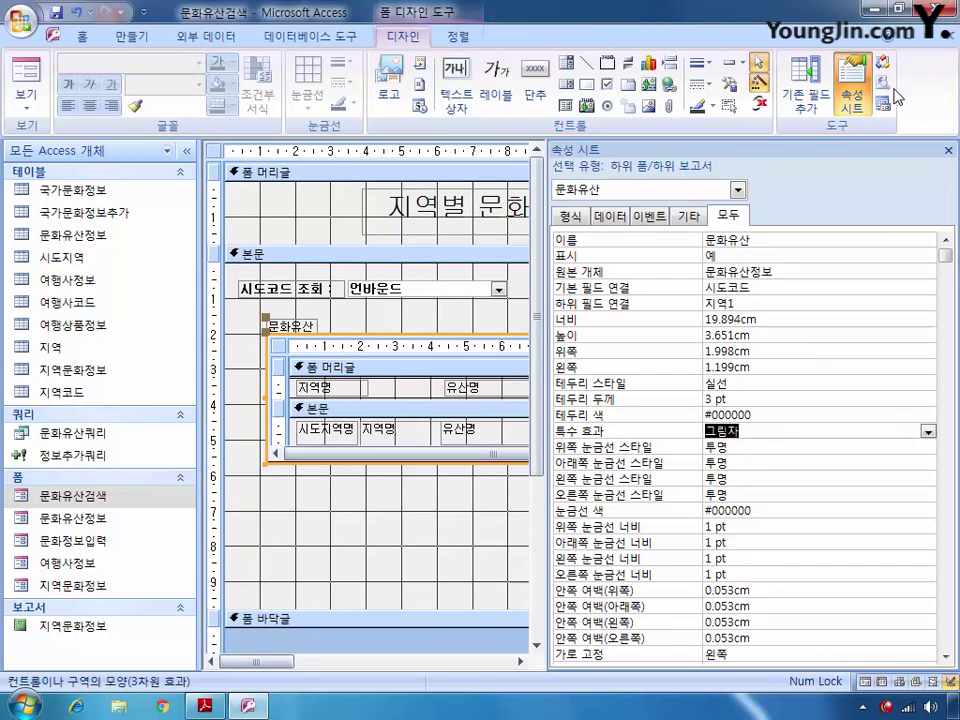
left_click(948, 36)
left_click(440, 400)
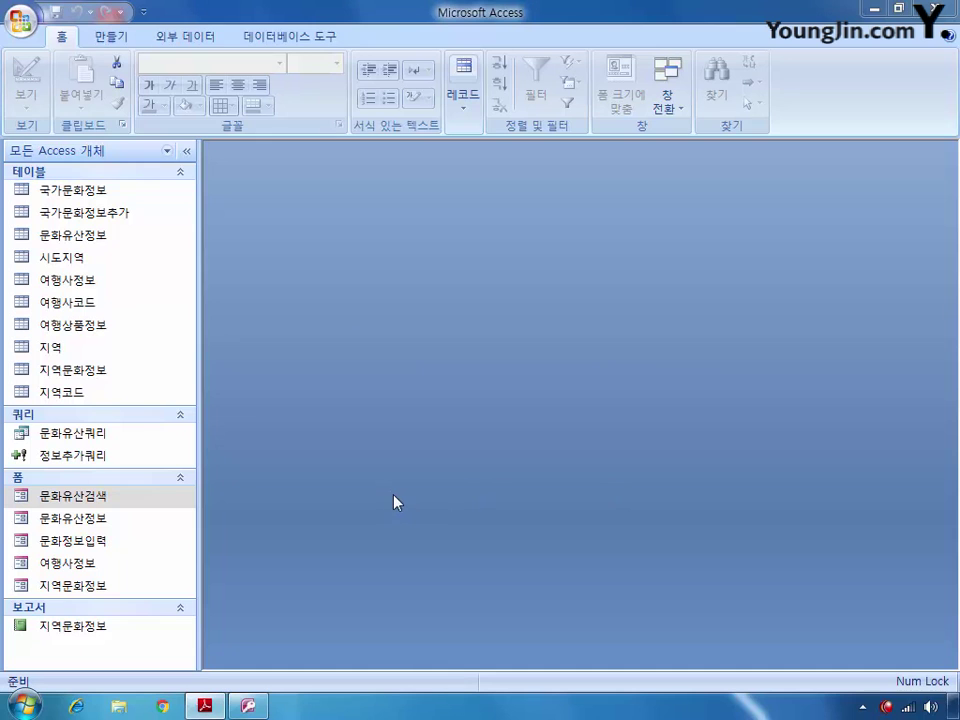
- Open the 지역문화정보 report in design view and set its 지역코드 sort order to 오름차순
right_click(104, 628)
left_click(165, 388)
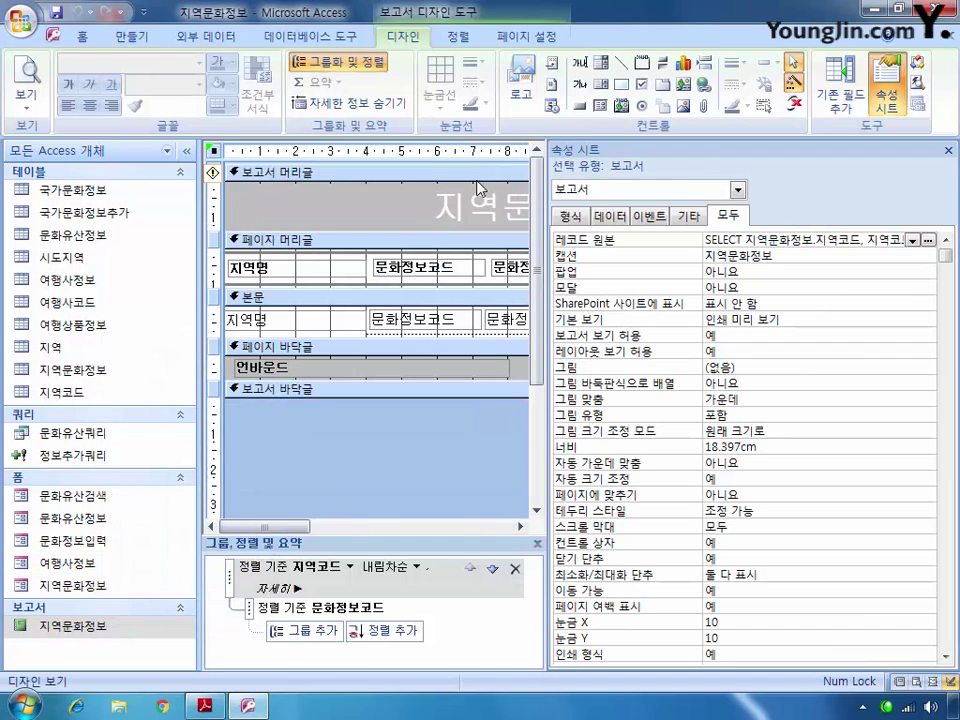
left_click(416, 567)
left_click(403, 584)
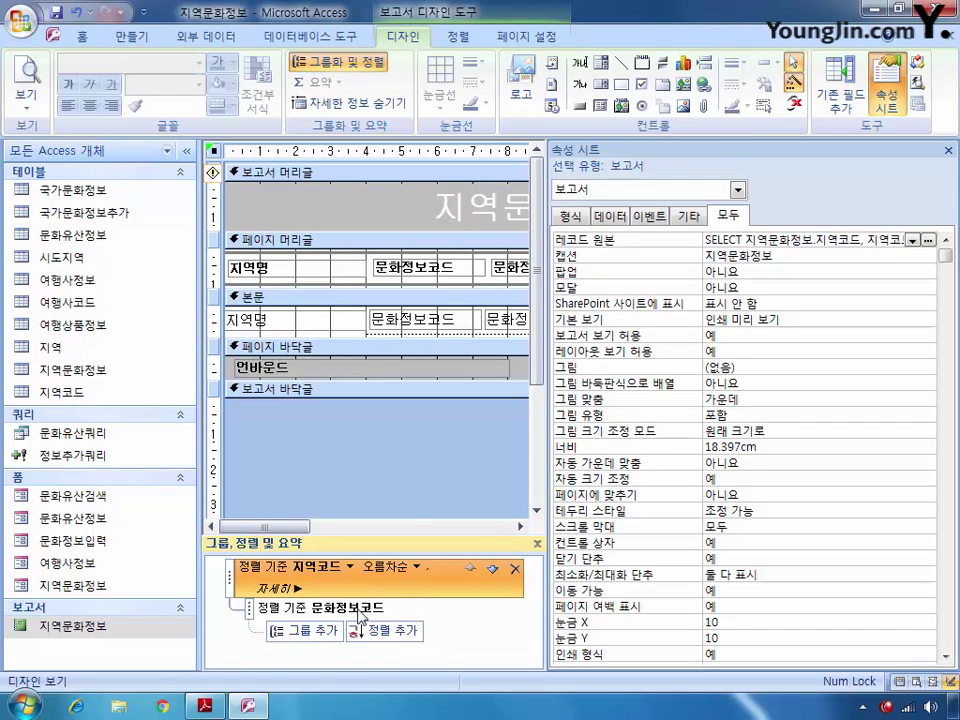
- Set the report's 문화정보코드 sort order to 오름차순
left_click(385, 630)
left_click(358, 590)
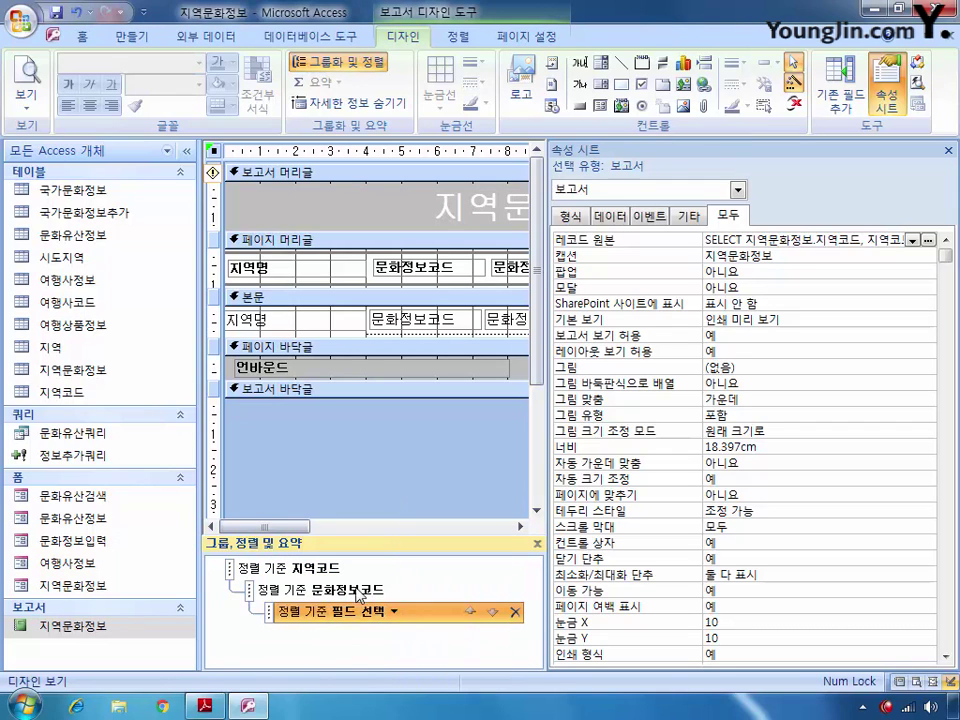
left_click(358, 592)
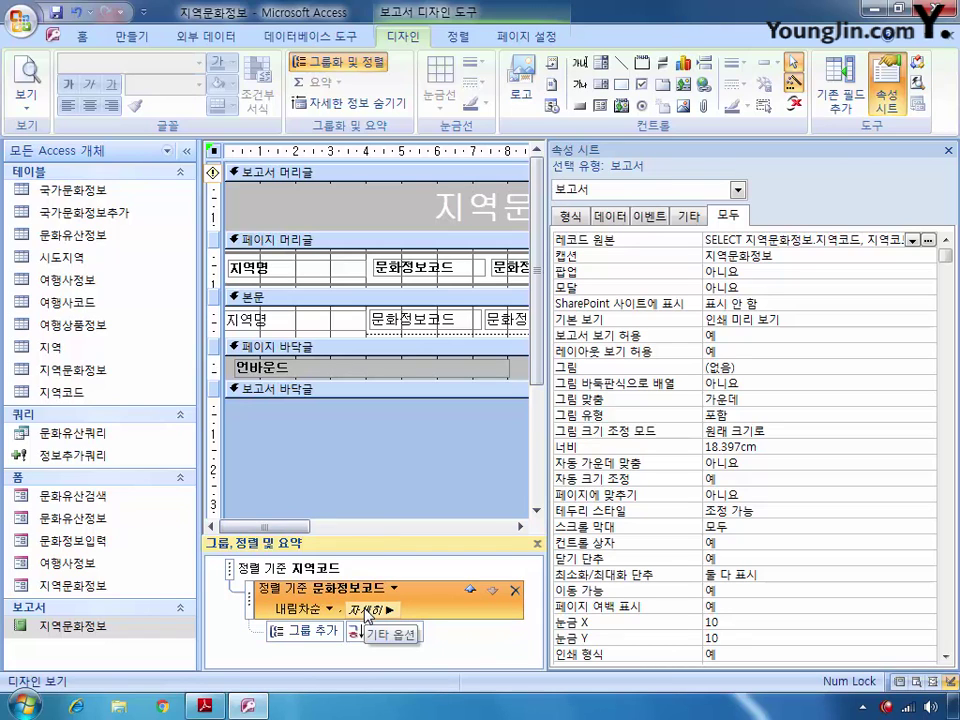
left_click(329, 609)
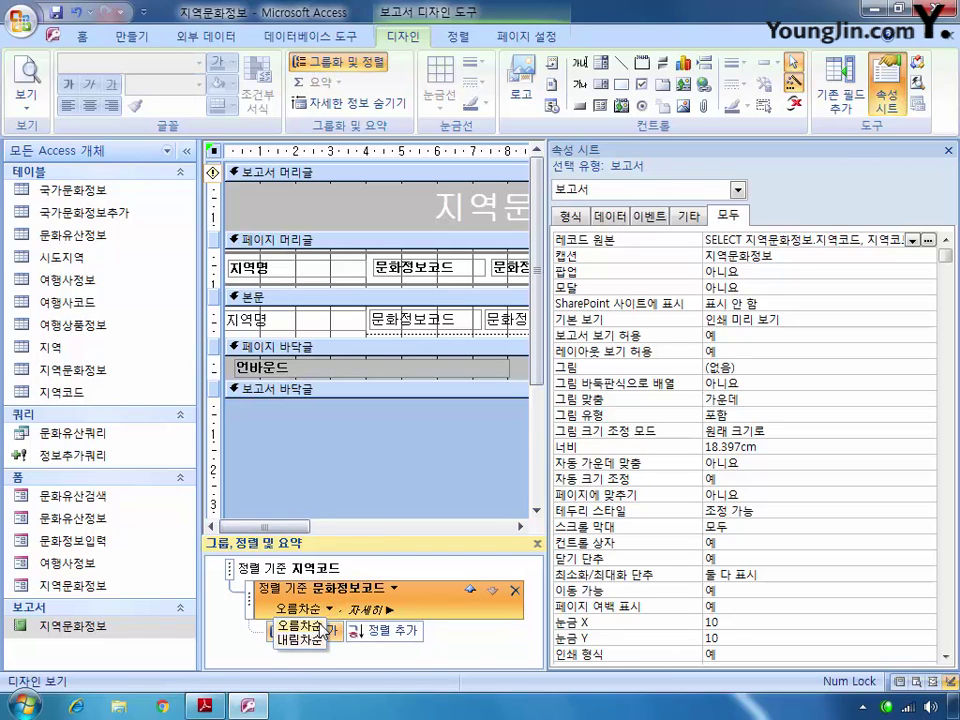
left_click(320, 625)
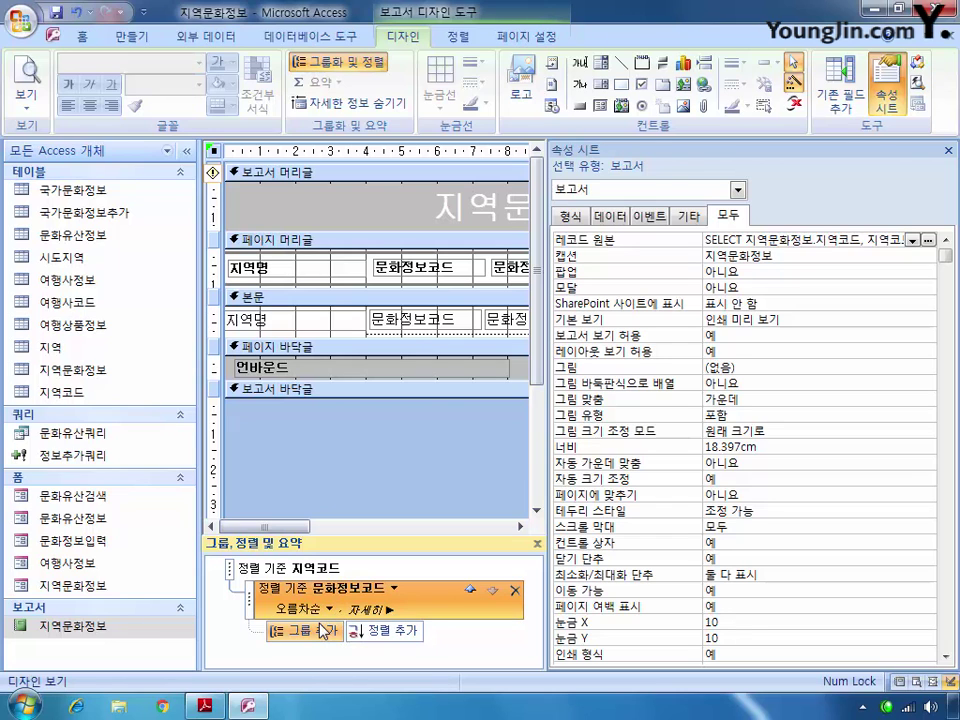
- Enter @★ as the format (형식) of the Txt문화정보코드 text box
left_click(737, 189)
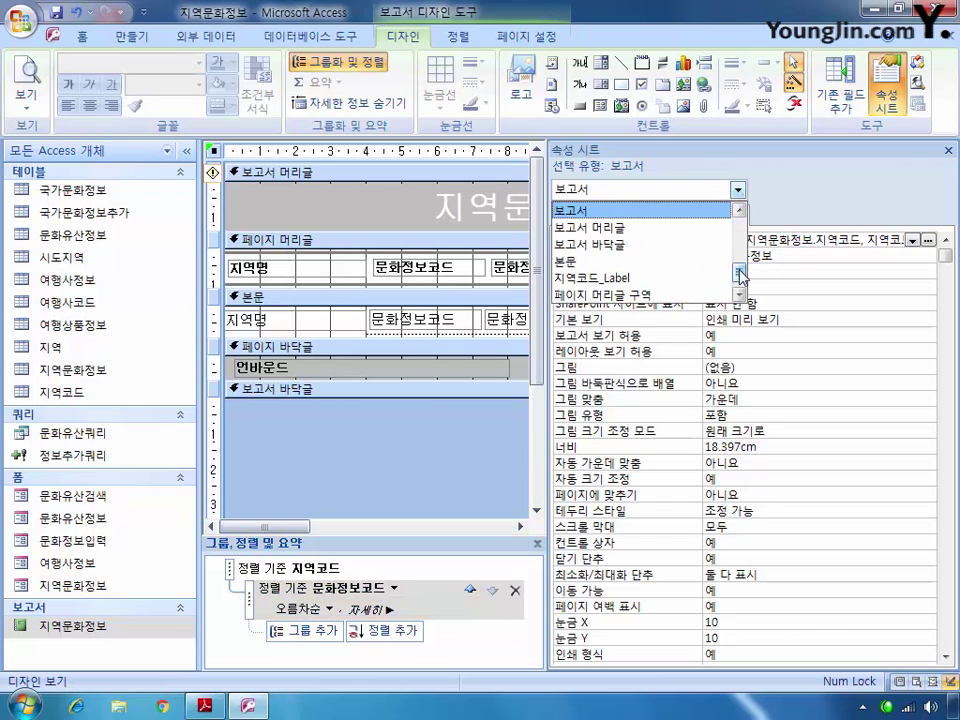
left_click_drag(740, 277, 737, 302)
left_click(677, 272)
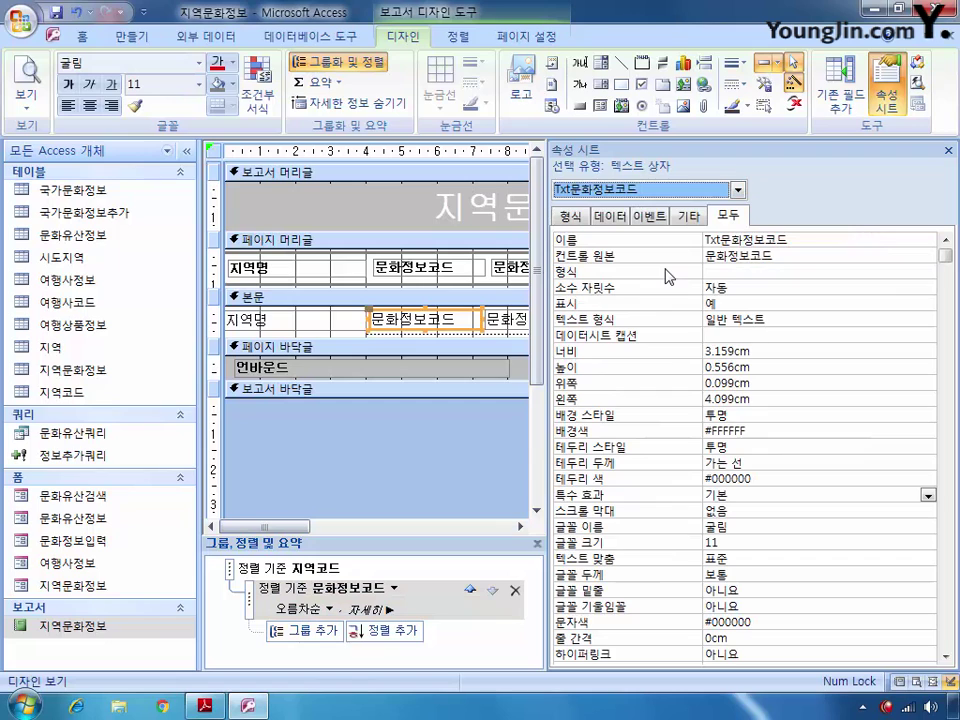
left_click(735, 268)
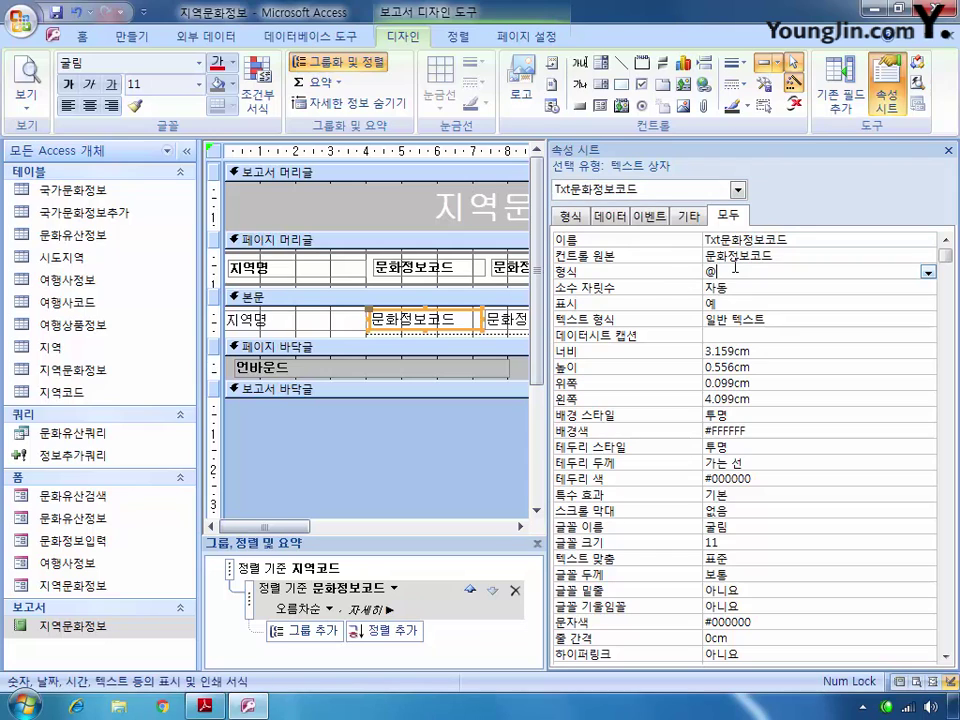
type("@a")
key("BackSpace")
type("ㅁ")
key("Hangul_Hanja")
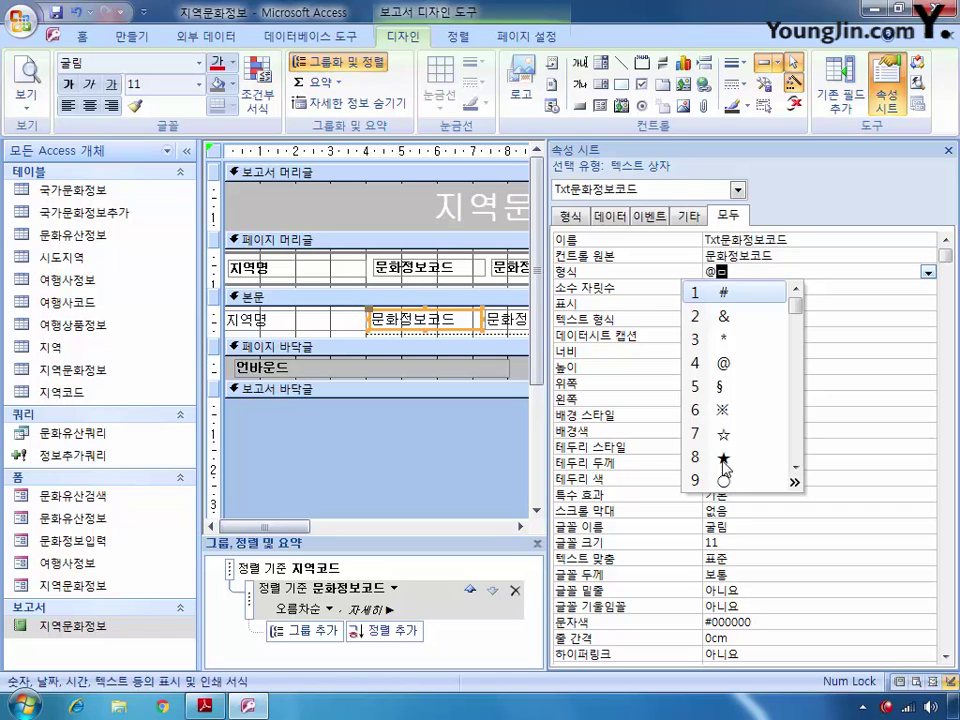
left_click(740, 457)
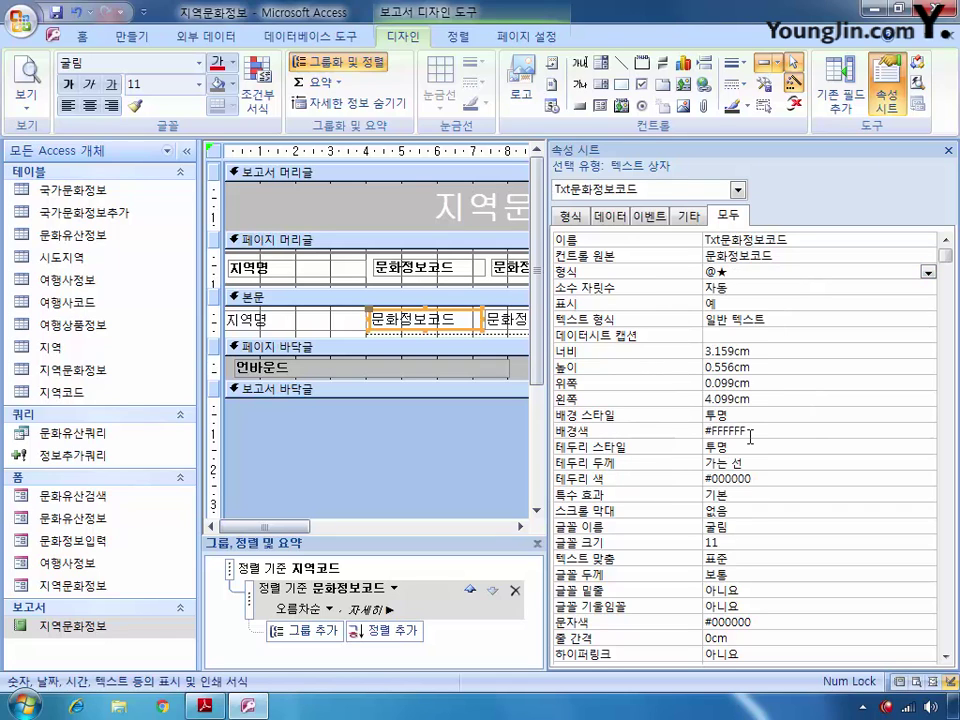
- Extend the Txt문화정보코드 format to @★★★★★★★ by copying the star in the zoom editor
right_click(741, 272)
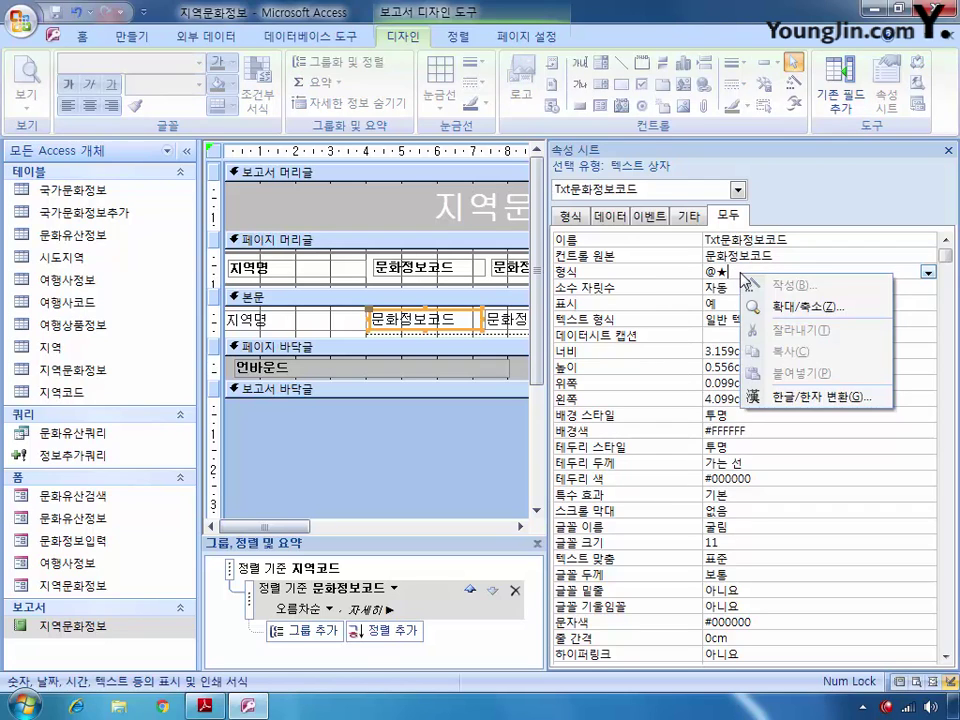
left_click(805, 306)
left_click_drag(254, 192, 267, 190)
key("ctrl+c")
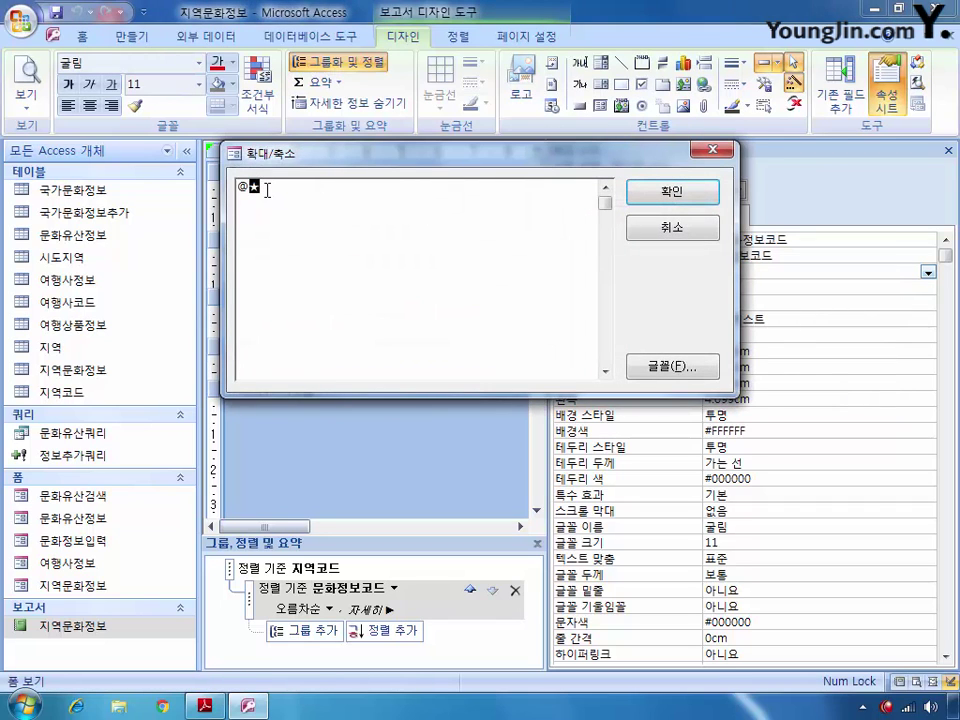
left_click(270, 189)
key("ctrl+v")
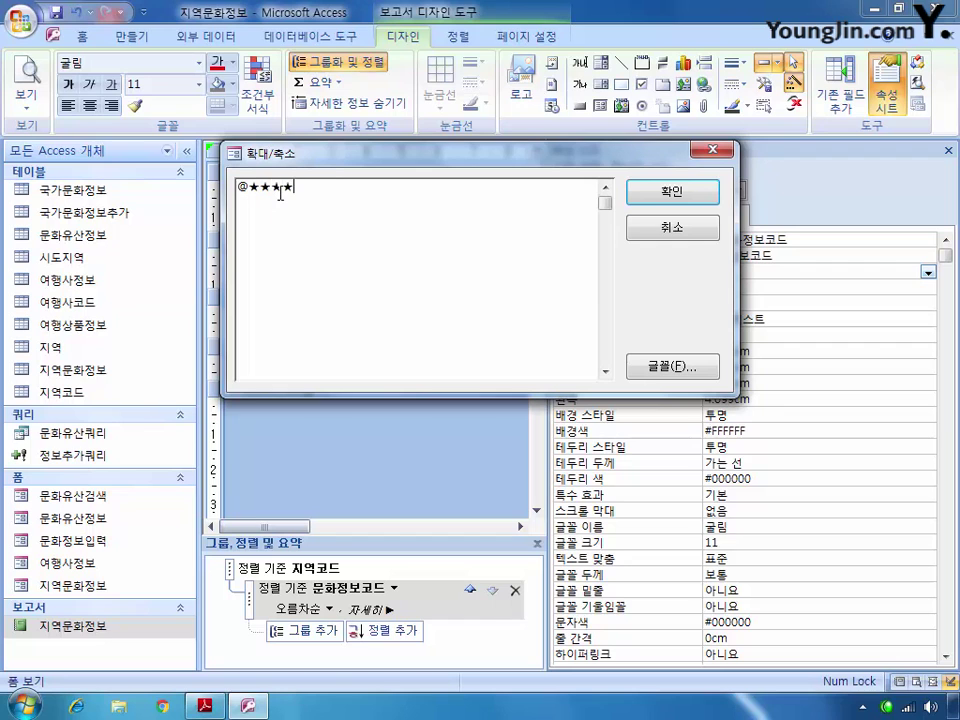
key("ctrl+v")
key("ctrl+v")
key("ctrl+v")
left_click(668, 191)
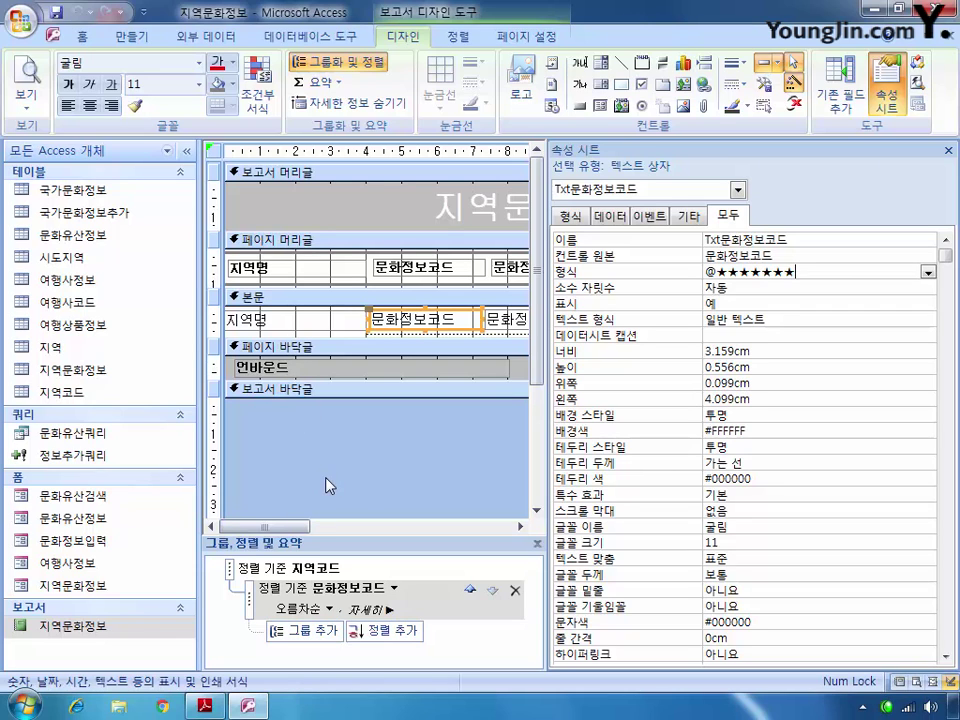
- Add a report group on 지역코드 with its footer section displayed, and hide the property sheet
left_click(302, 630)
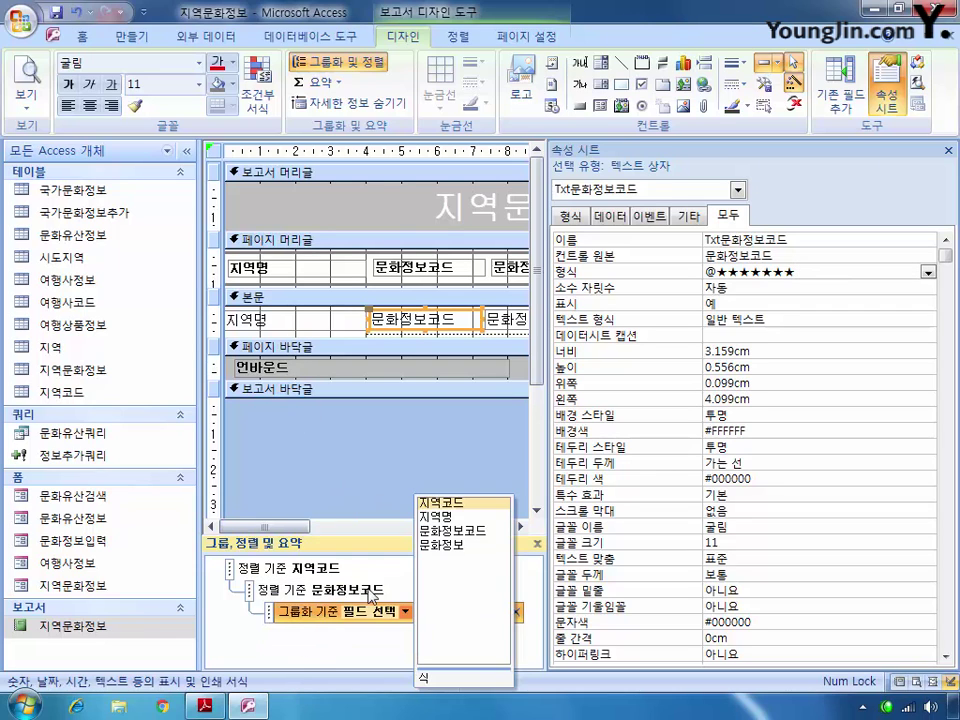
left_click(457, 505)
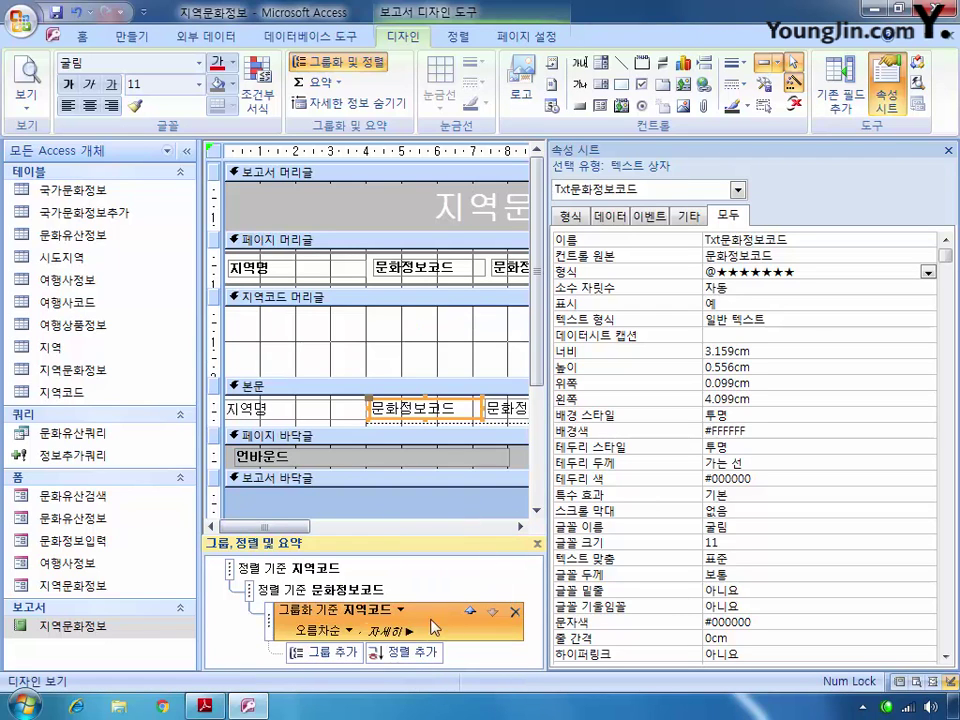
left_click(405, 632)
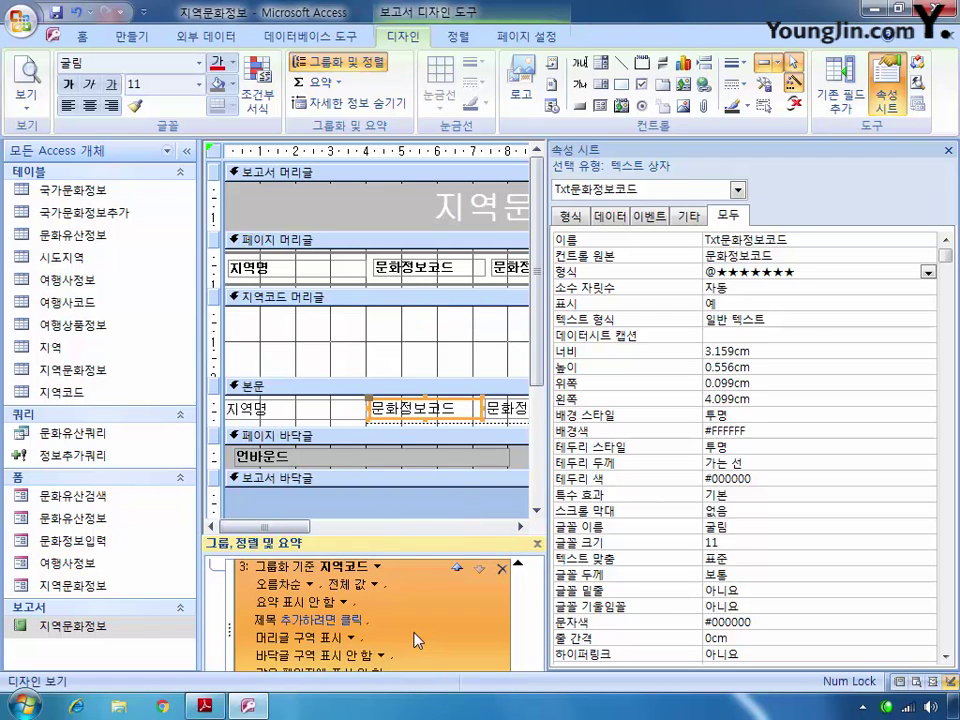
left_click(950, 150)
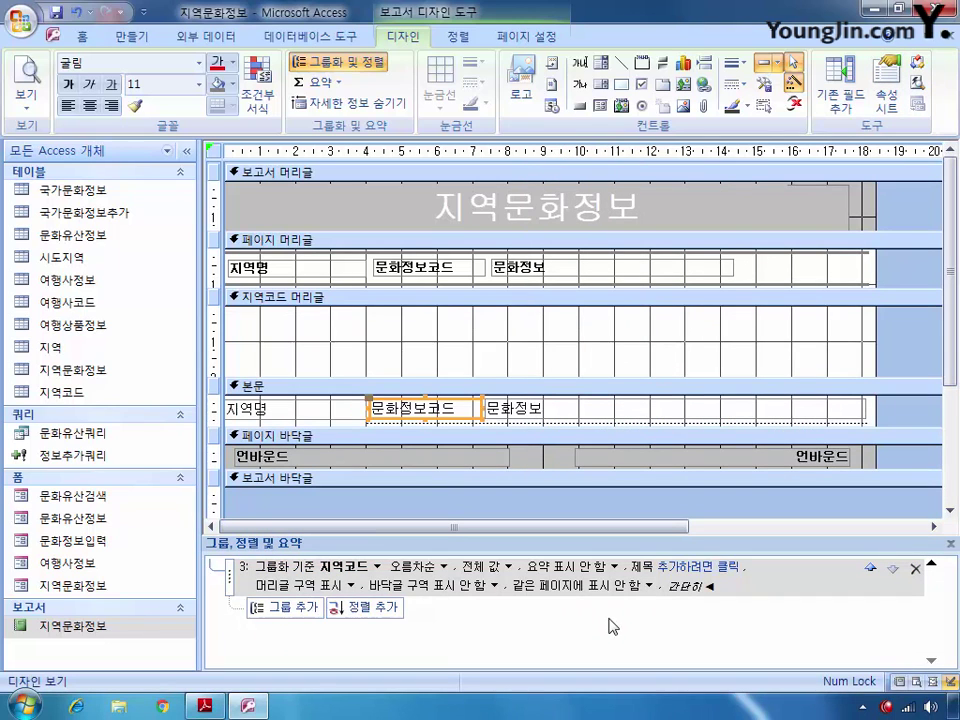
left_click(493, 586)
left_click(464, 602)
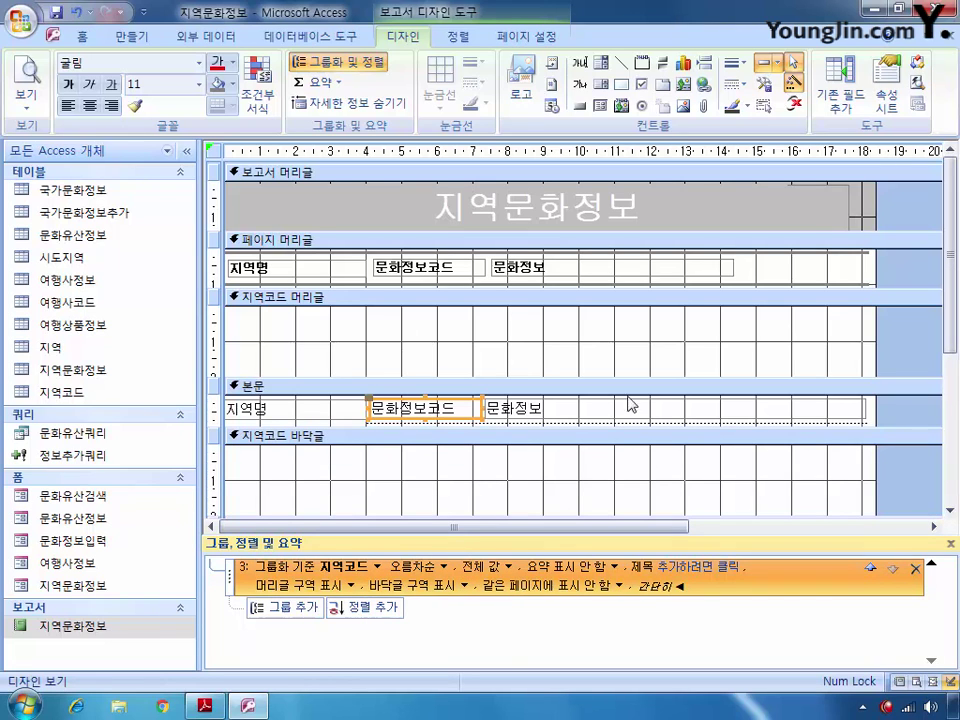
- Draw a horizontal line about 7.7 cm wide in the 지역코드 바닥글 section and name it LINE바닥글
left_click(888, 98)
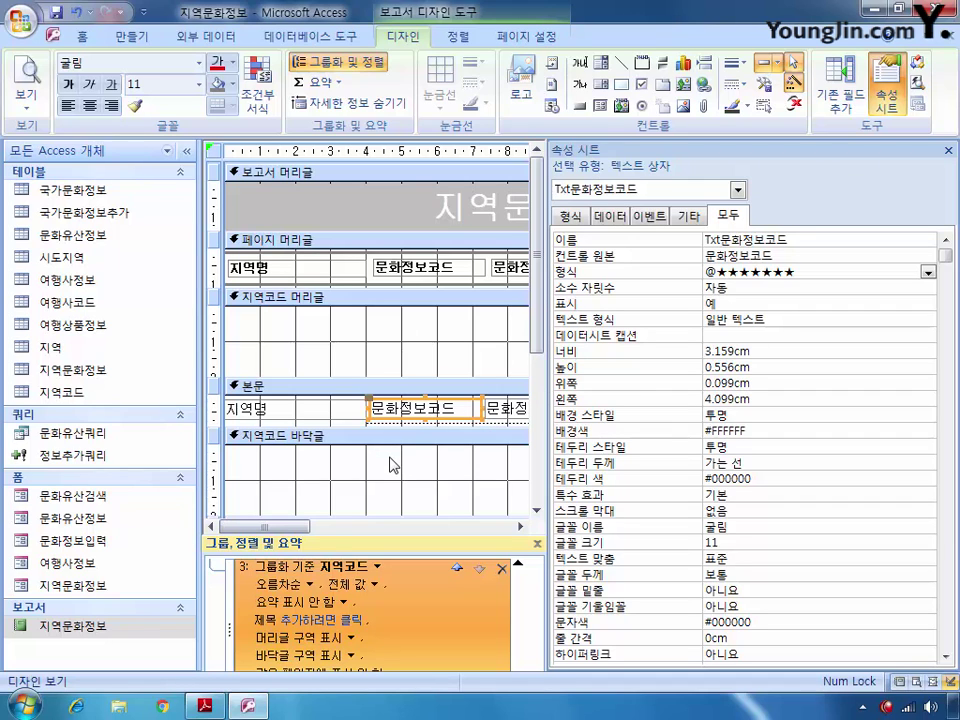
left_click(622, 62)
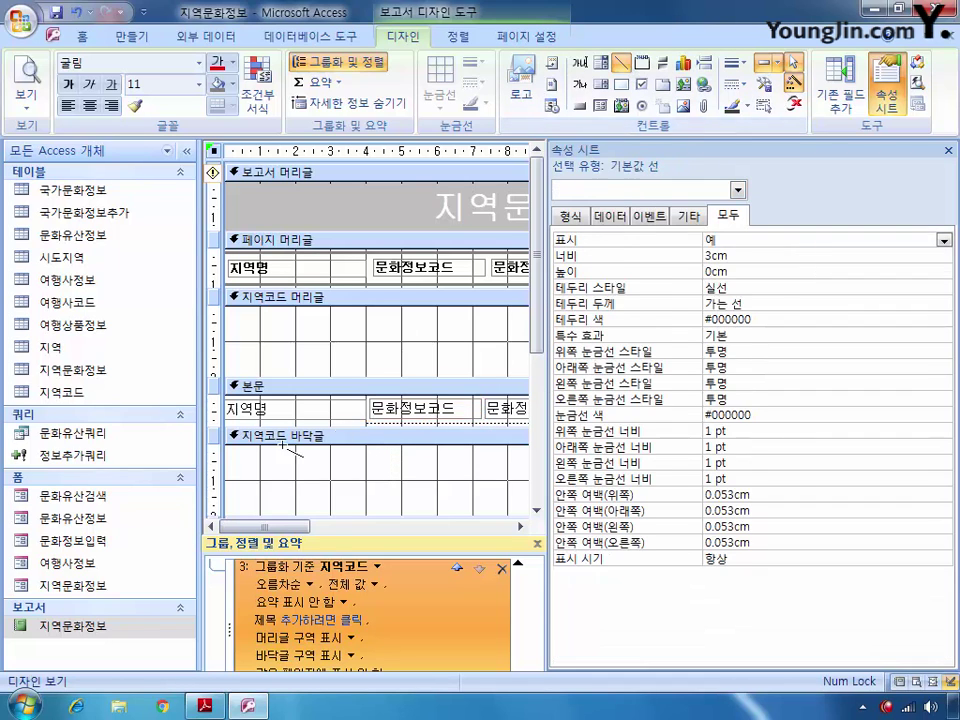
left_click_drag(243, 473, 519, 471)
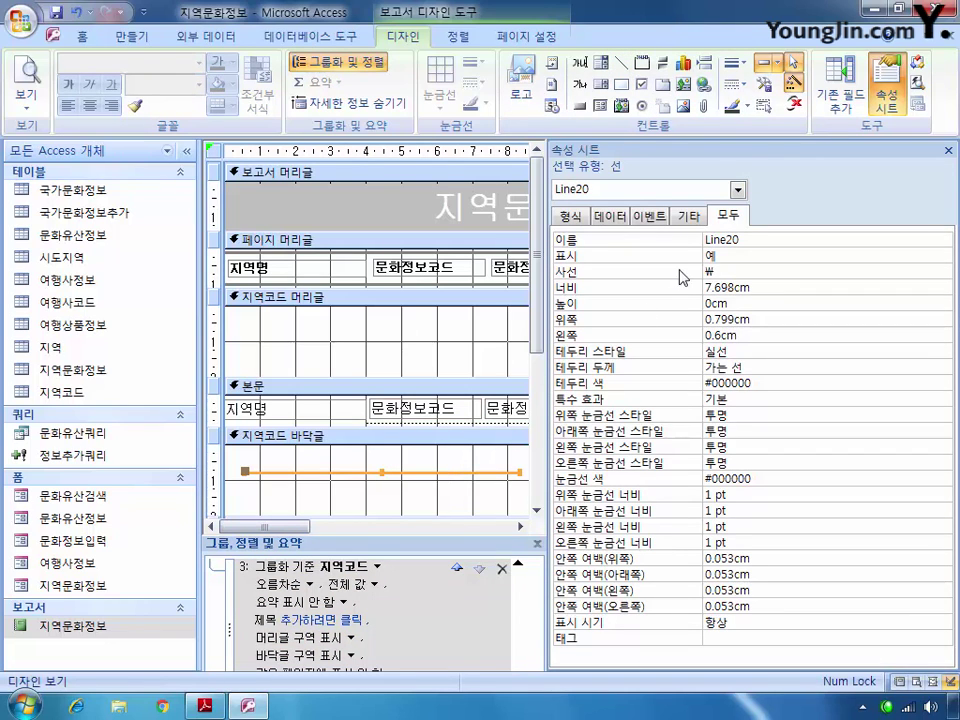
left_click(657, 239)
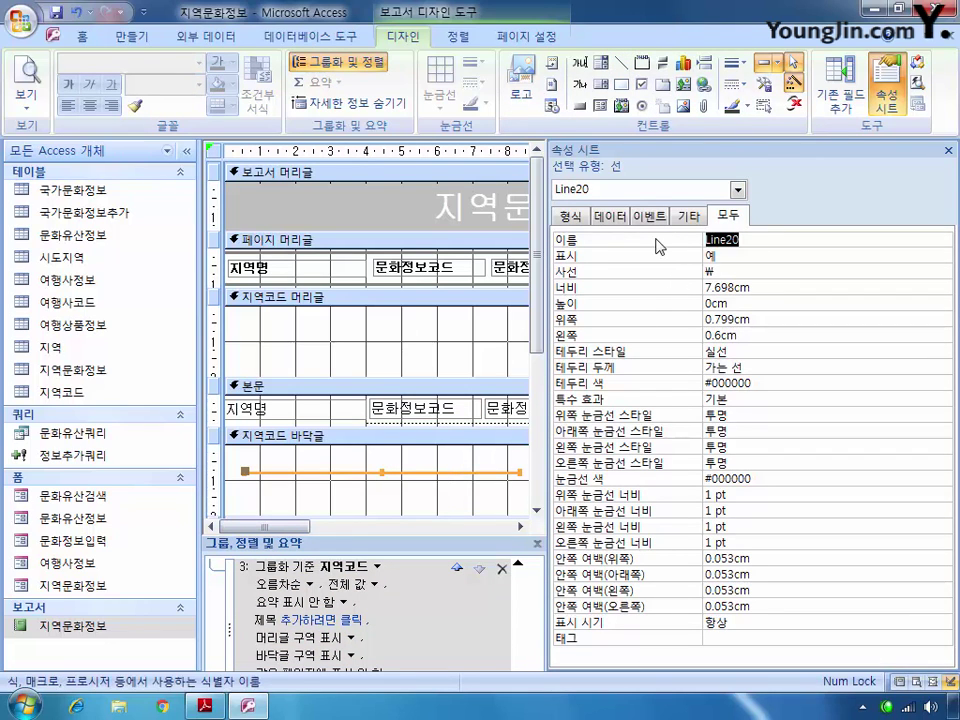
type("LINE바닥글")
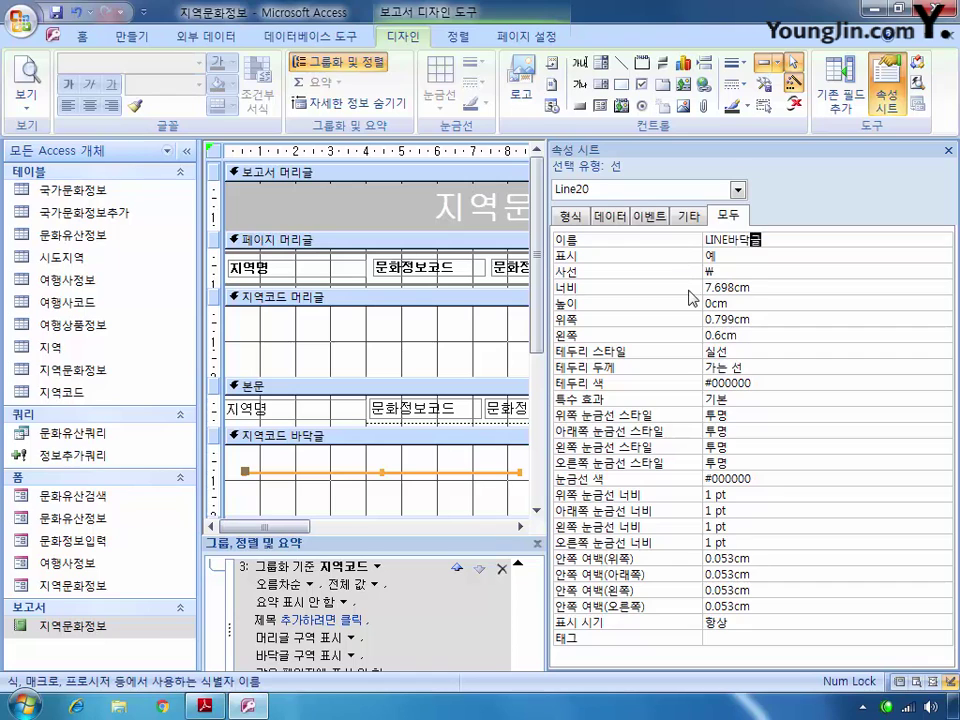
- Set the width (너비) of the LINE바닥글 line to 18.3 cm
left_click(650, 287)
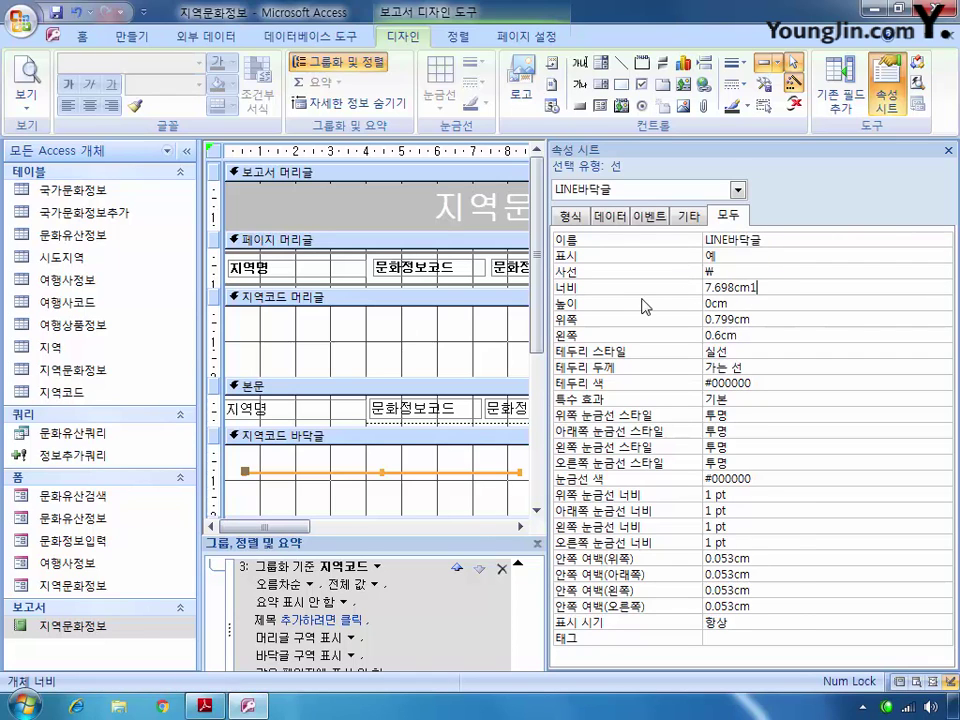
type("18.3")
left_click(574, 276)
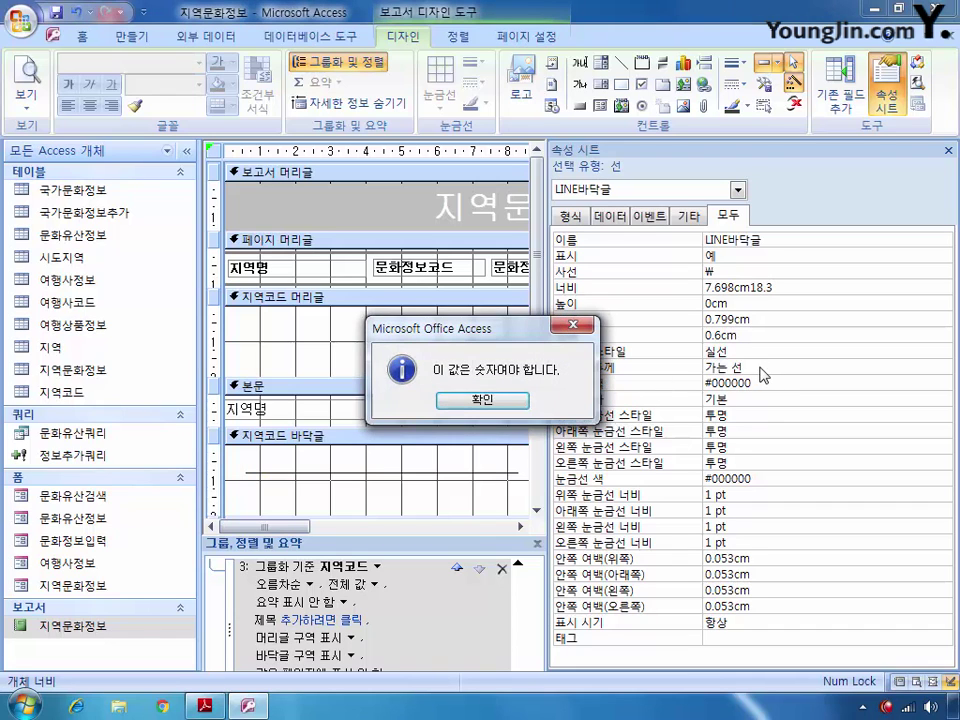
left_click(497, 409)
left_click_drag(740, 286, 680, 290)
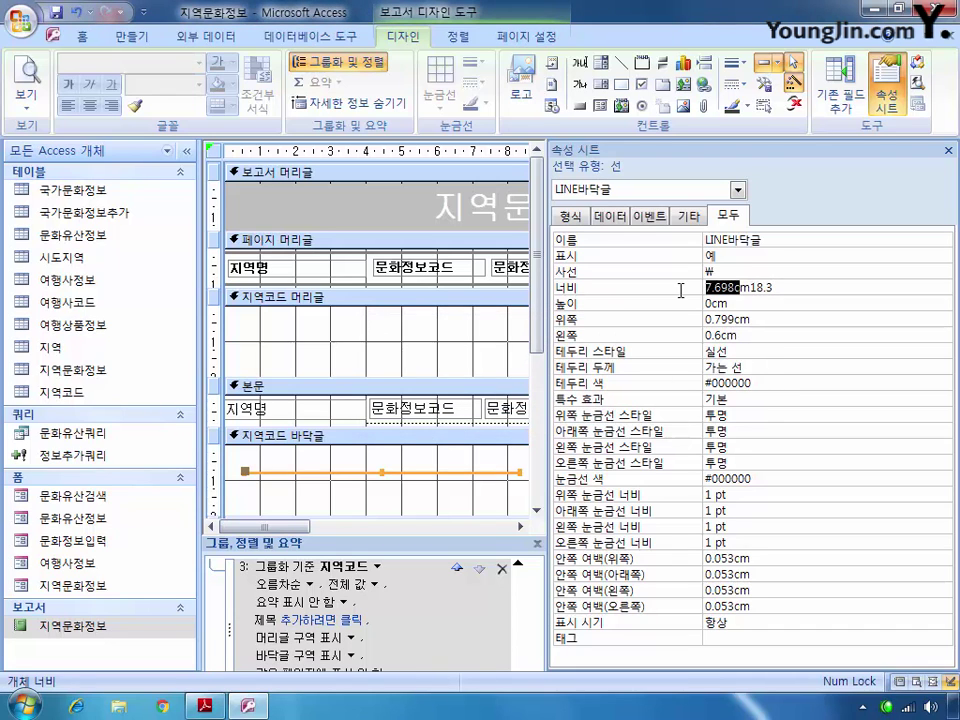
key("Delete")
key("shift+Right")
key("shift+Right")
key("Delete")
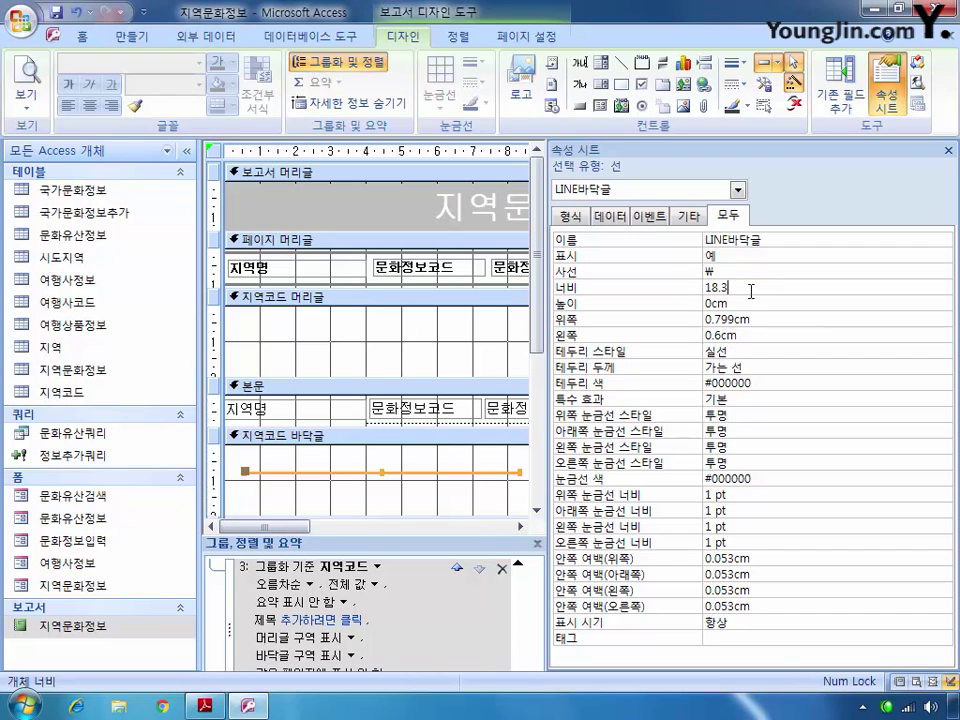
left_click(752, 367)
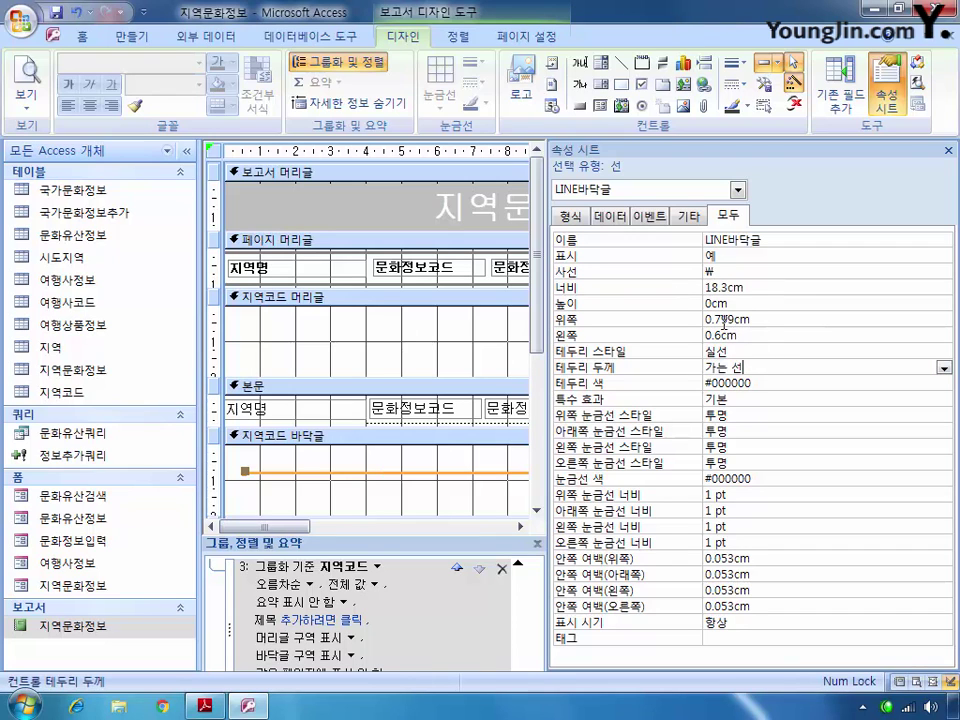
- Set the control source (컨트롤 원본) of Txt날짜 to =format(now(),"yy-mmm-dd-ddd")
left_click(739, 190)
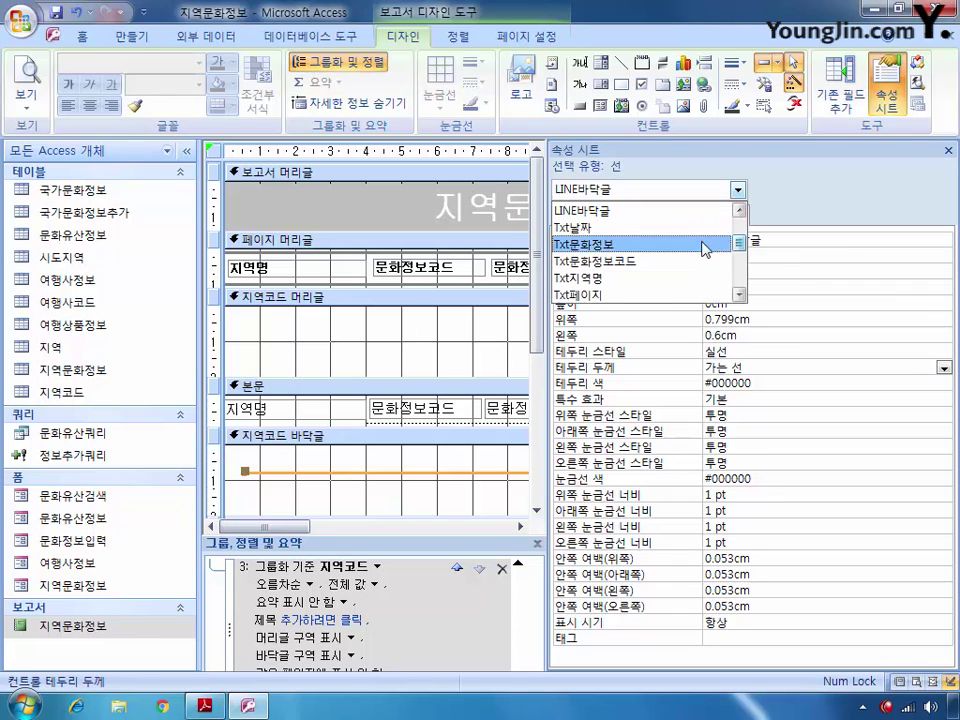
left_click(726, 244)
left_click(726, 255)
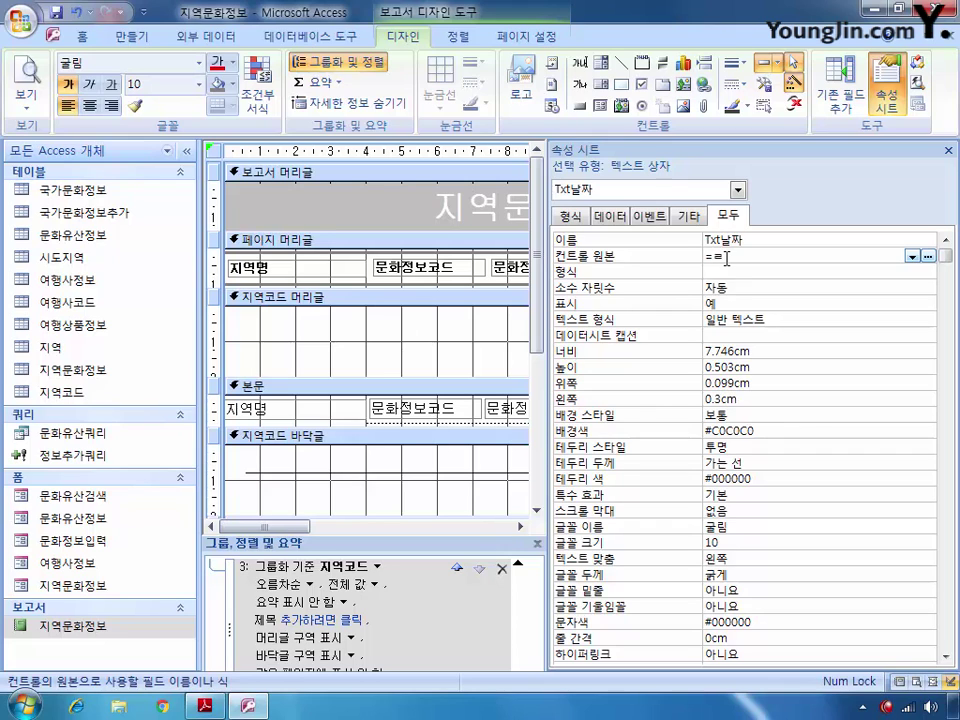
type("=format(now(),\"yy-mmm")
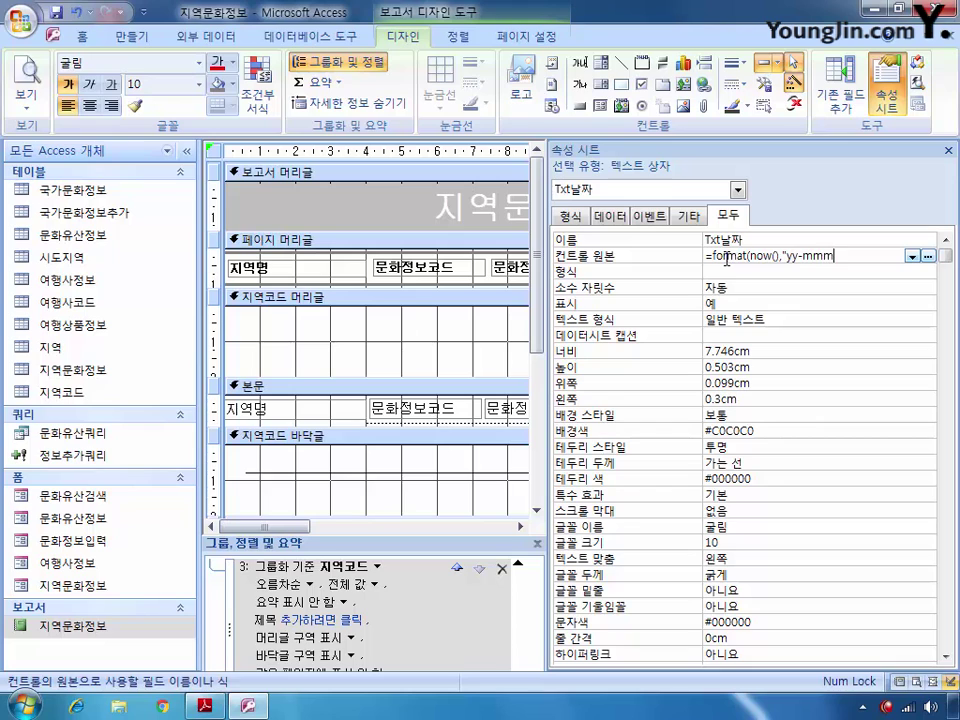
type("-dd-ddd\")")
- Set the control source (컨트롤 원본) of Txt페이지 to =[pages] & "의 " & [pages] & "쪽"
left_click(738, 189)
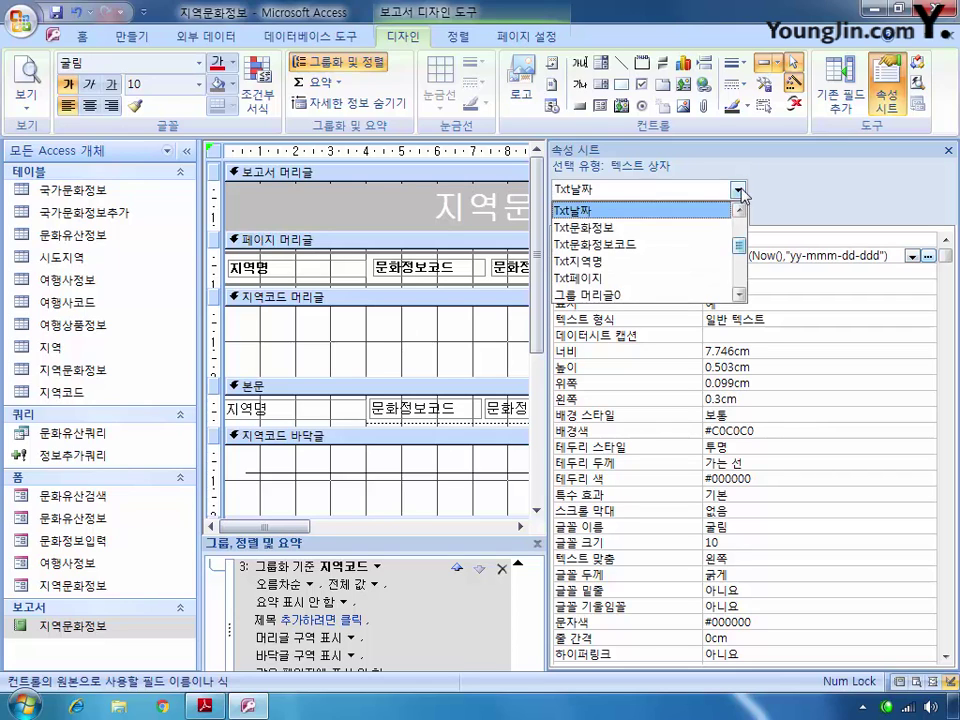
left_click(693, 279)
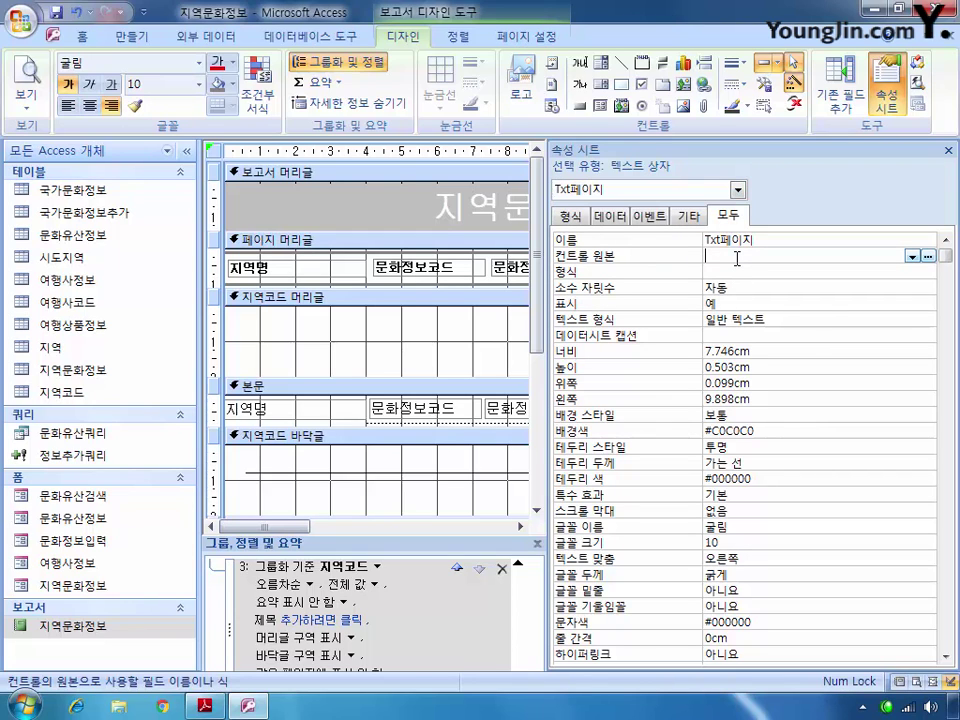
type("=[pa")
type("ges")
type("] & ")
type("\"dml")
key("BackSpace")
key("BackSpace")
key("Hangul")
type("의 \" & [ㅔㅁㅎㄷㄴ")
key("Hangul")
type("] & \"")
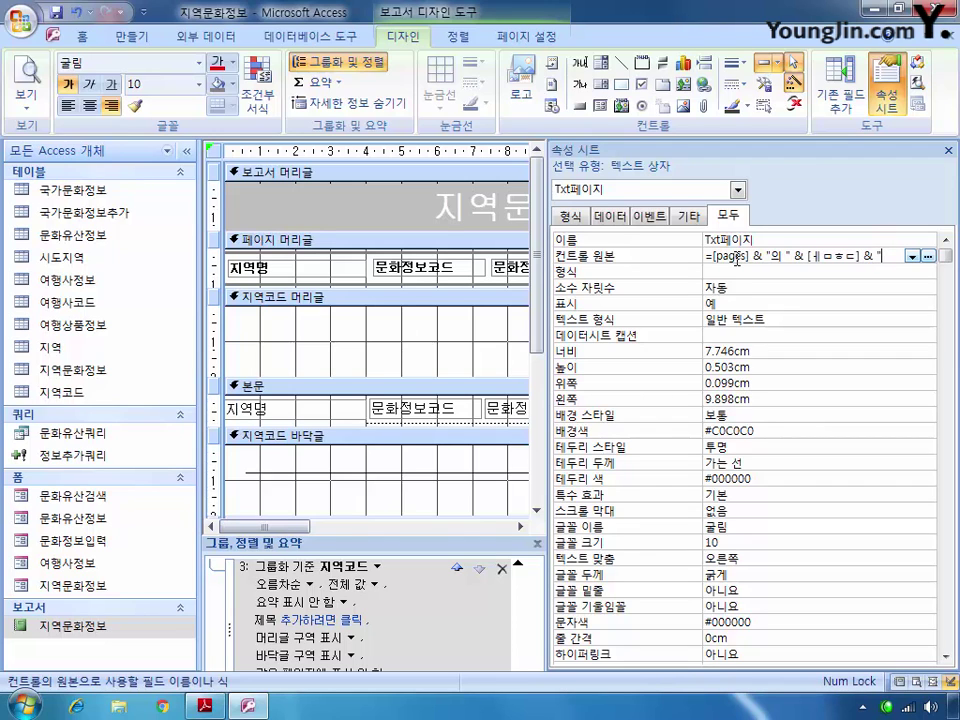
key("Hangul")
type("쪽\"")
key("Left")
key("Left")
key("Left")
key("Left")
key("Left")
key("Left")
key("Left")
key("Left")
key("shift+Left")
key("shift+Left")
key("shift+Left")
key("shift+Left")
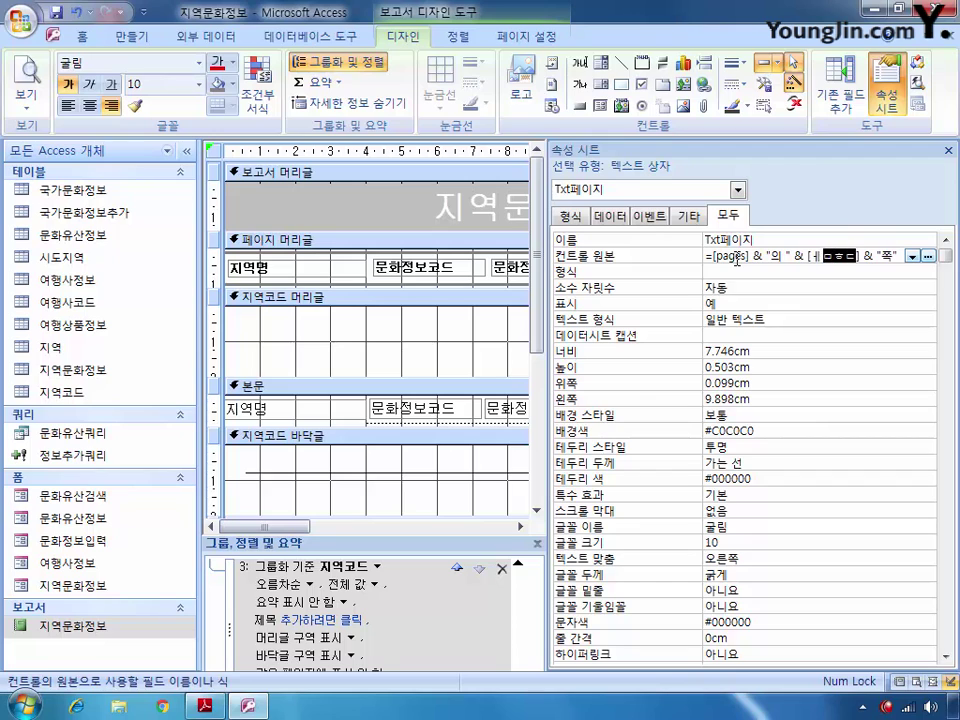
key("Delete")
type("pages")
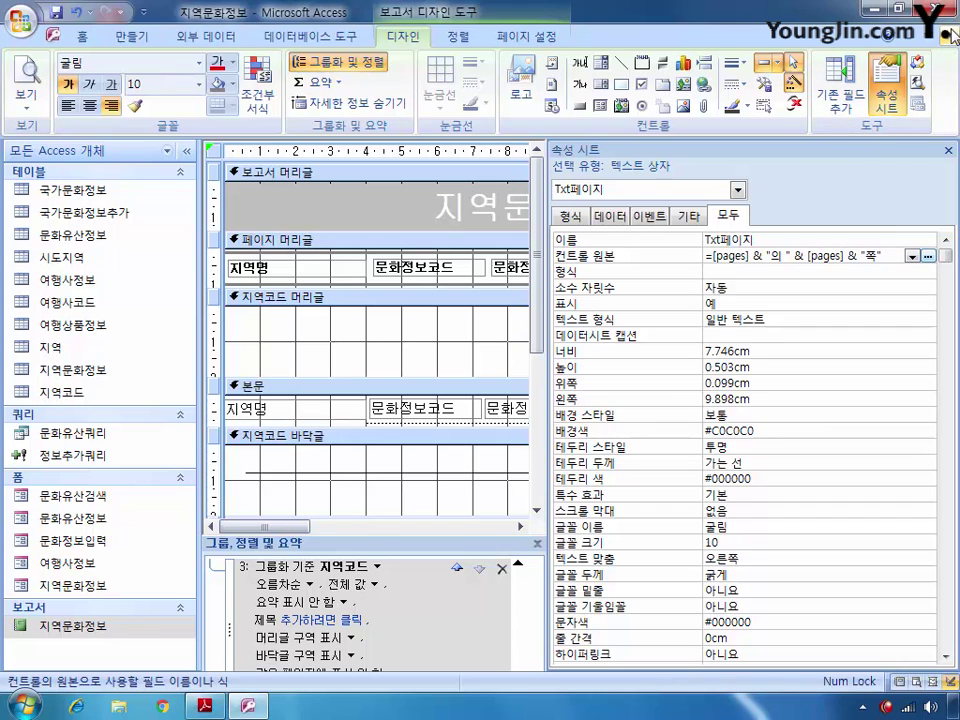
- Close the 지역문화정보 report with its changes saved, and open the 문화유산검색 form in design view
left_click(946, 37)
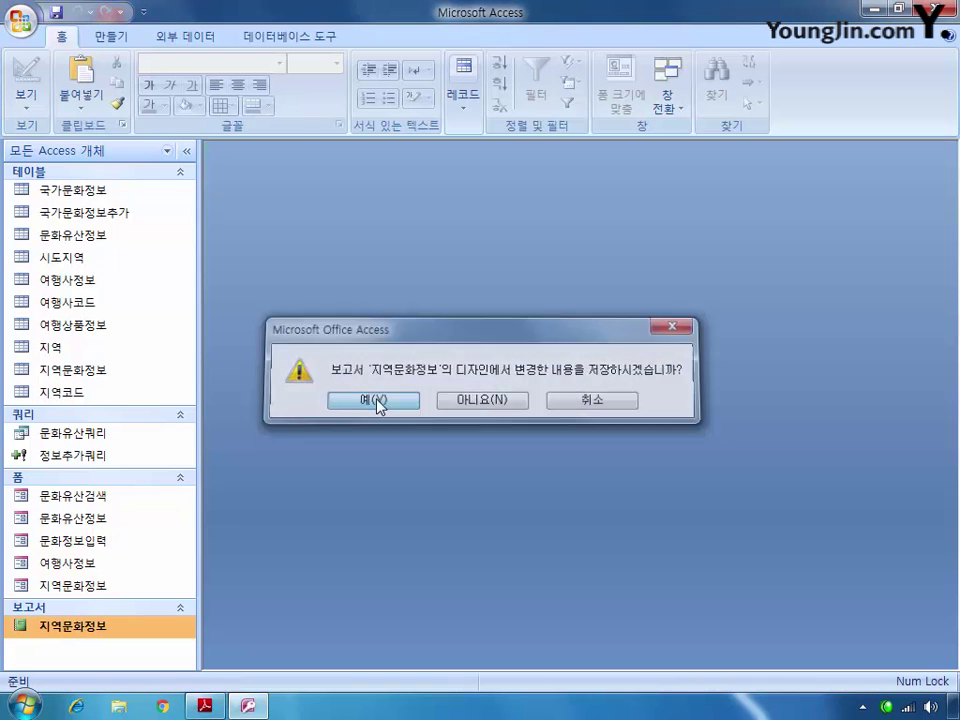
left_click(376, 400)
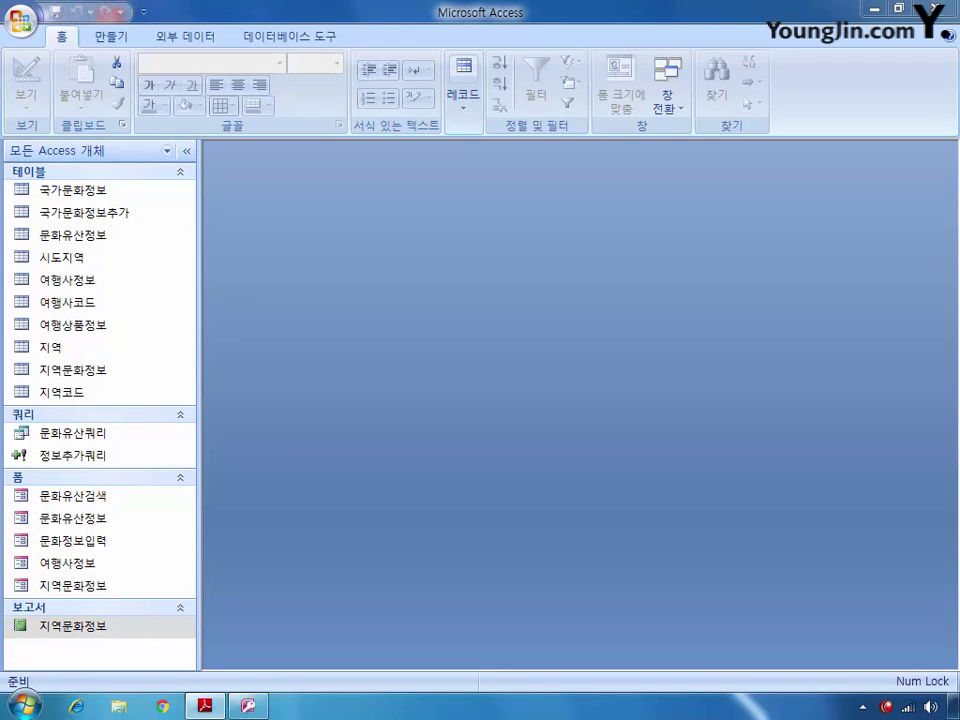
right_click(109, 497)
left_click(190, 304)
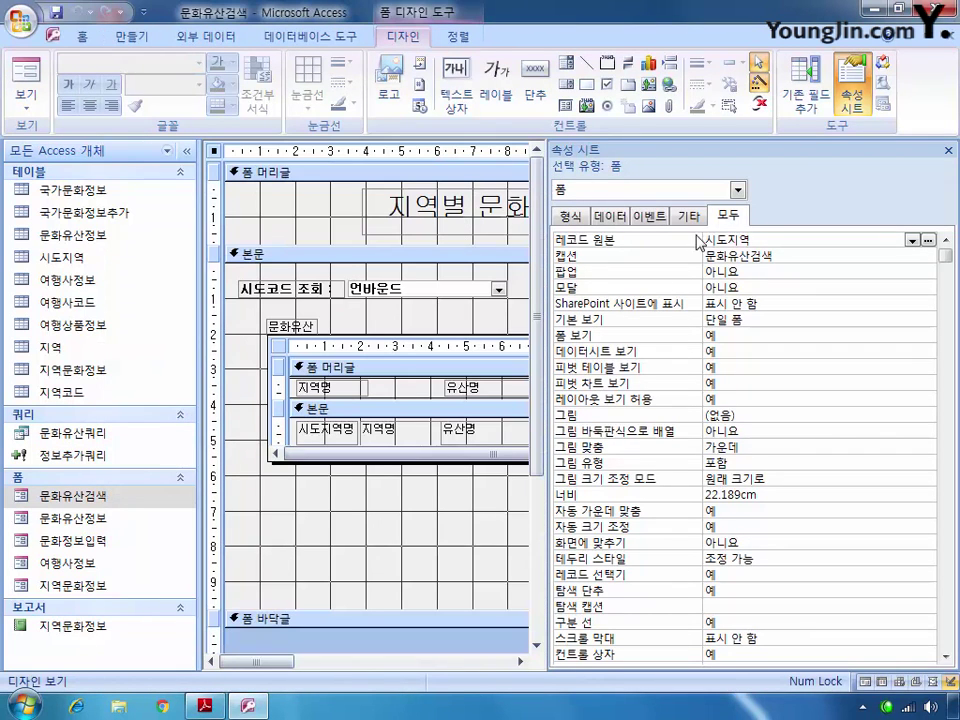
- Assign an event procedure to the On Click event of the Cmd조회 button and open its code
left_click(737, 189)
scroll(743, 226, "up", 2)
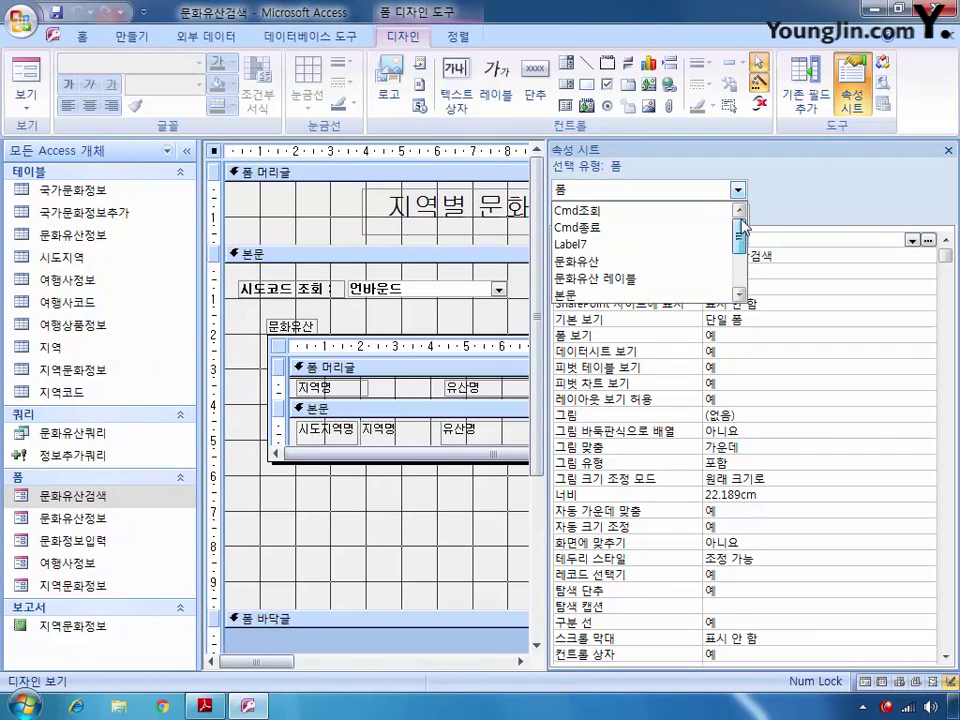
left_click(690, 212)
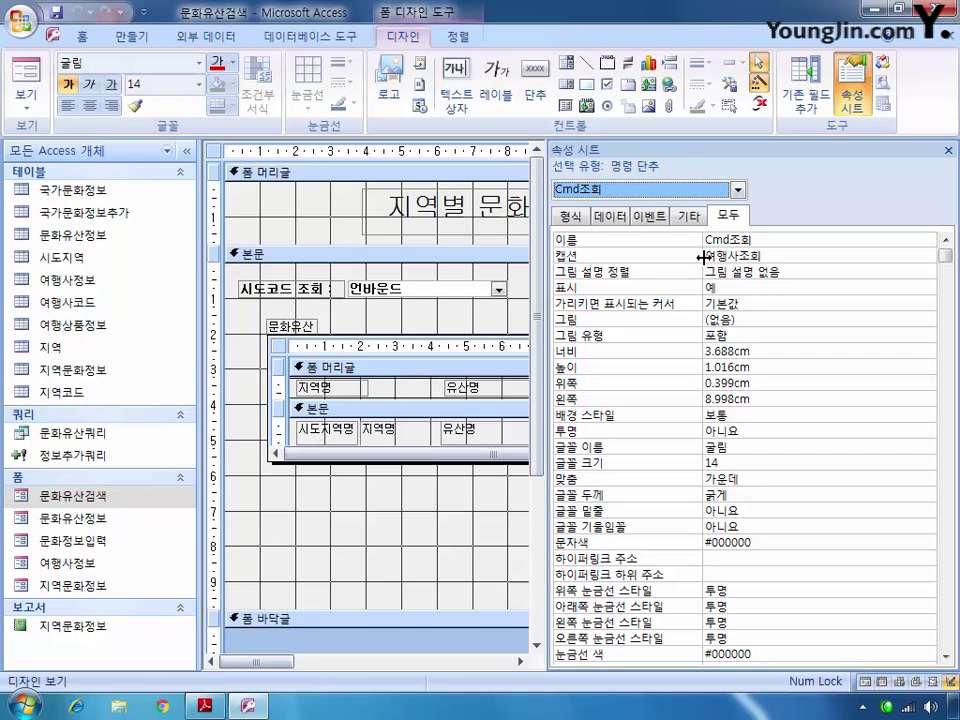
left_click(652, 216)
left_click(837, 241)
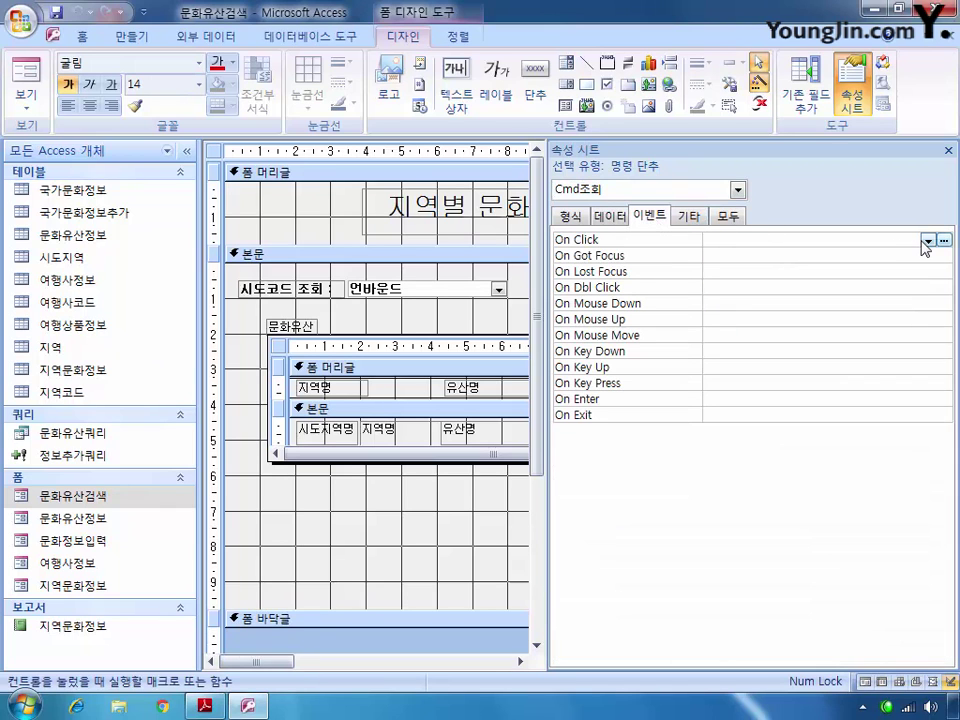
left_click(928, 241)
left_click(840, 257)
left_click(943, 241)
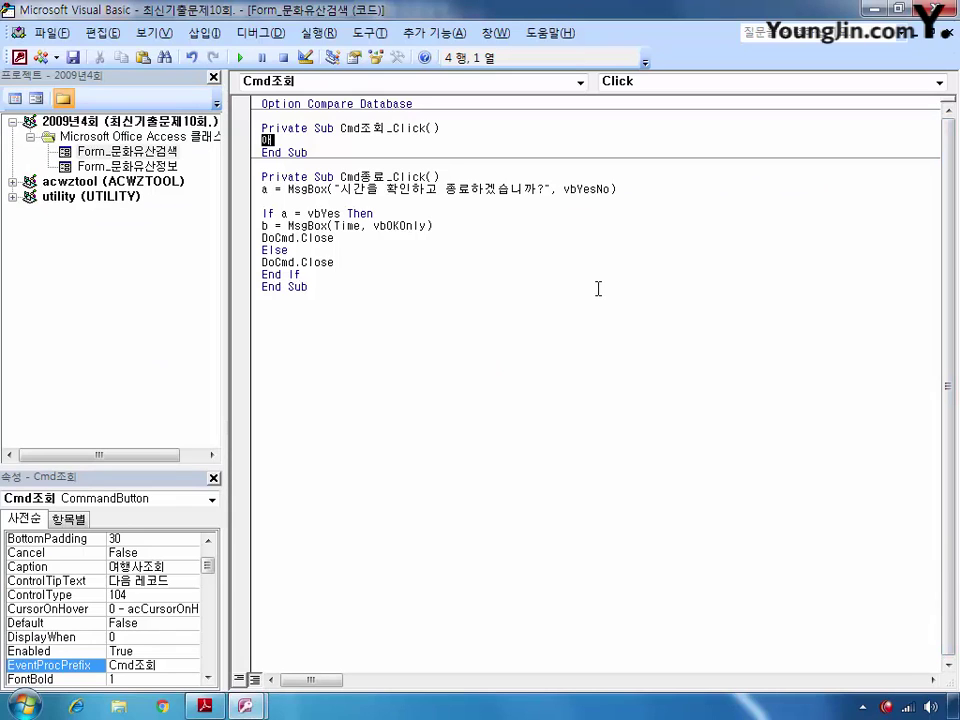
- Write DoCmd.OpenForm "여행사정보", , , "시도지역코드 = '" & 시도코드 & "'" in the Cmd조회 click procedure and return to the form design
key("BackSpace")
type("docmd.ope")
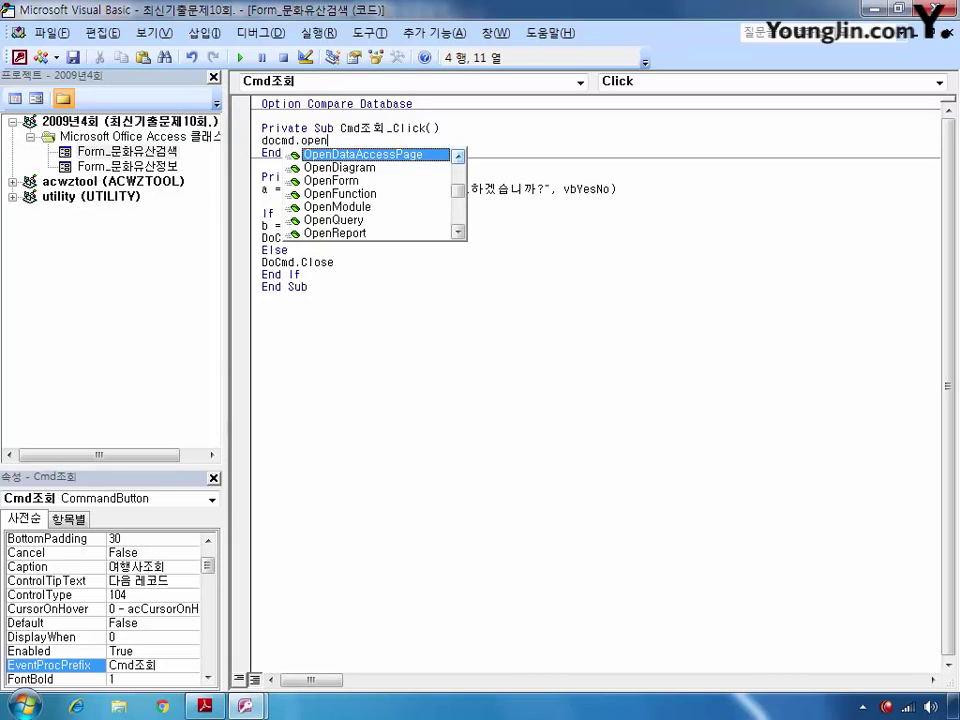
type("n")
key("Down")
key("Down")
key("Tab")
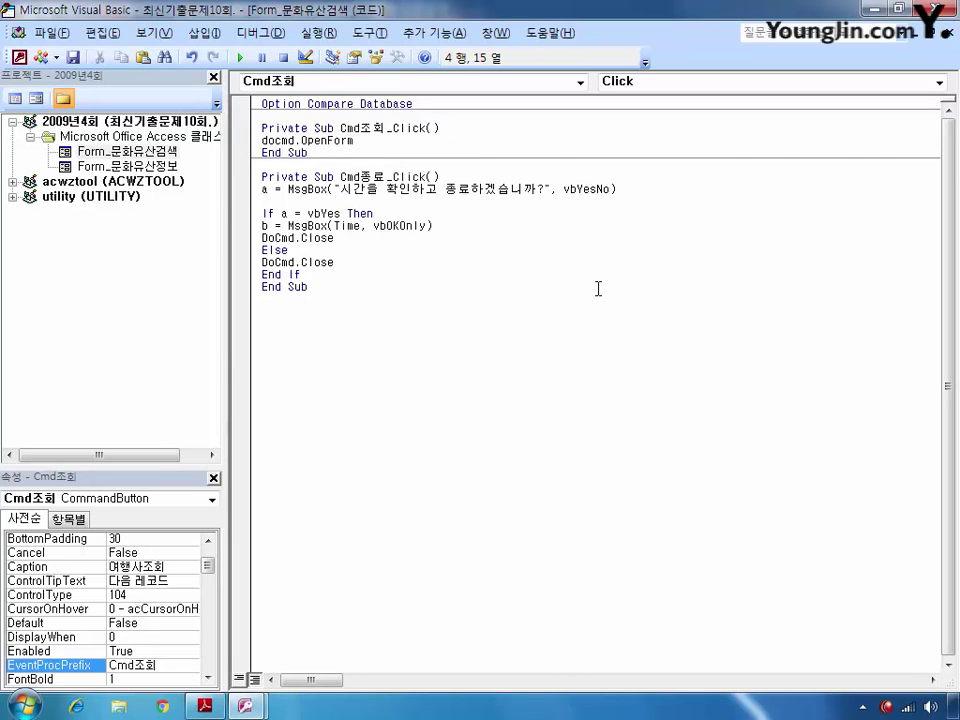
type("\"여행사정보\"")
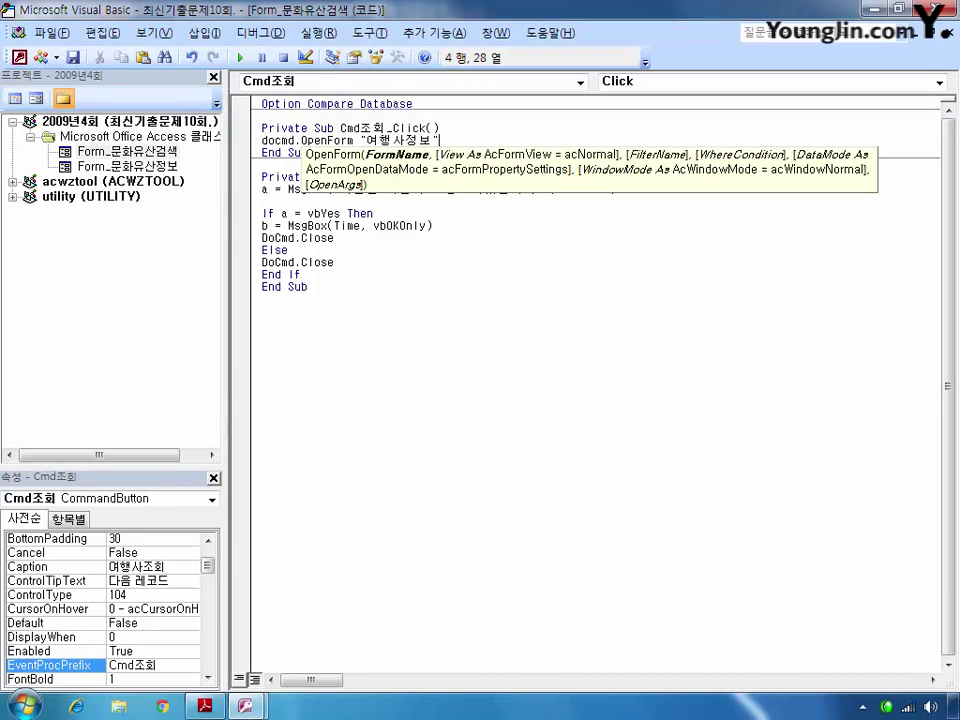
type(",,,\"")
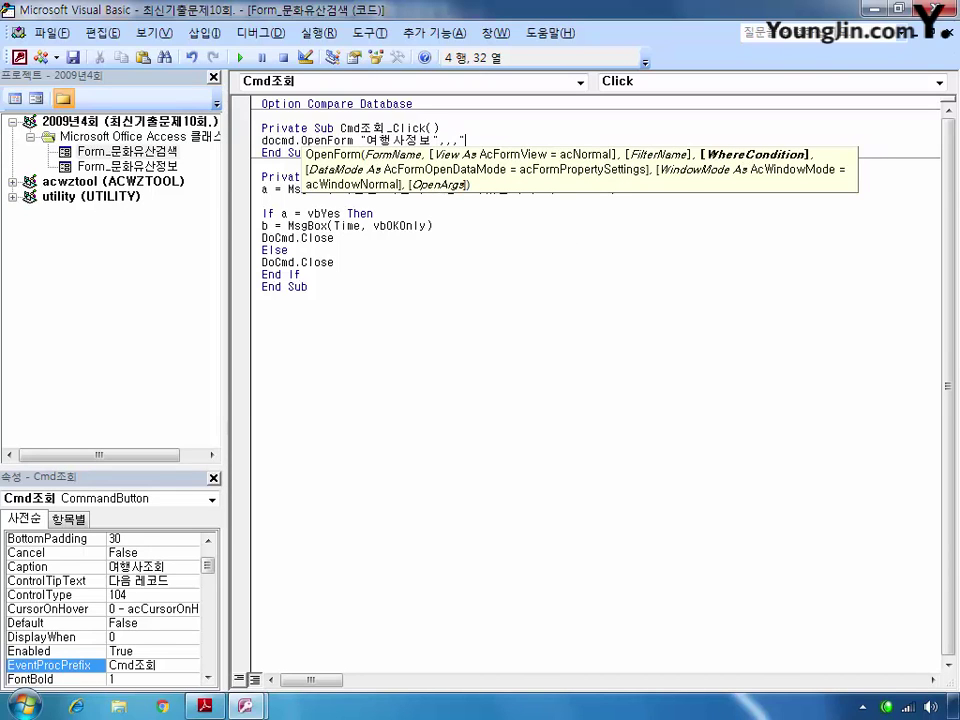
type("시도지역코드 ")
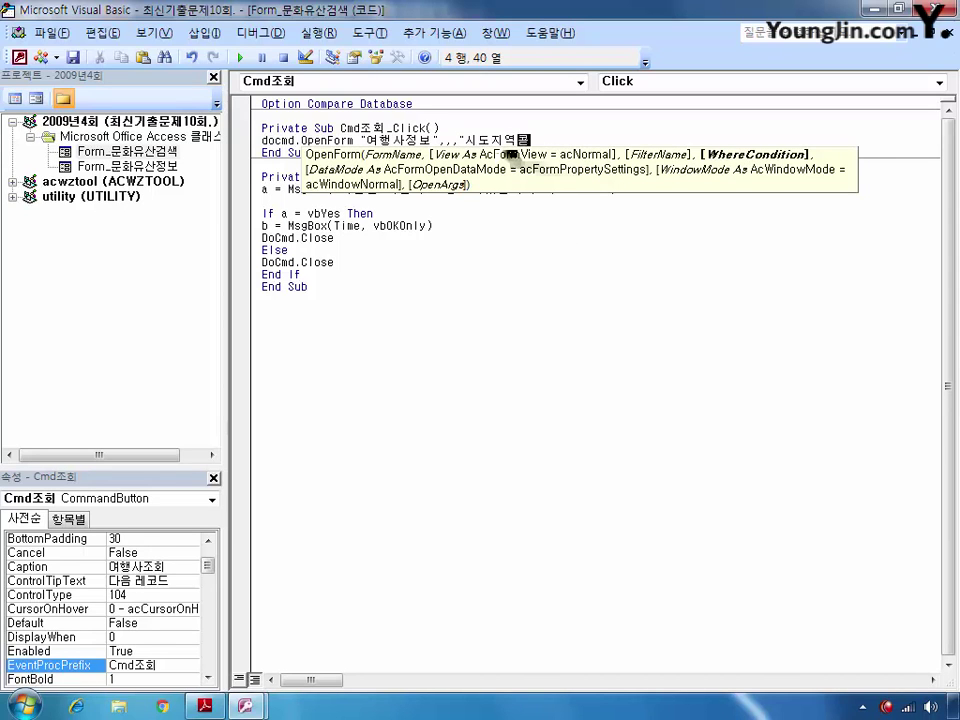
type("= '\" & 시도코드 ")
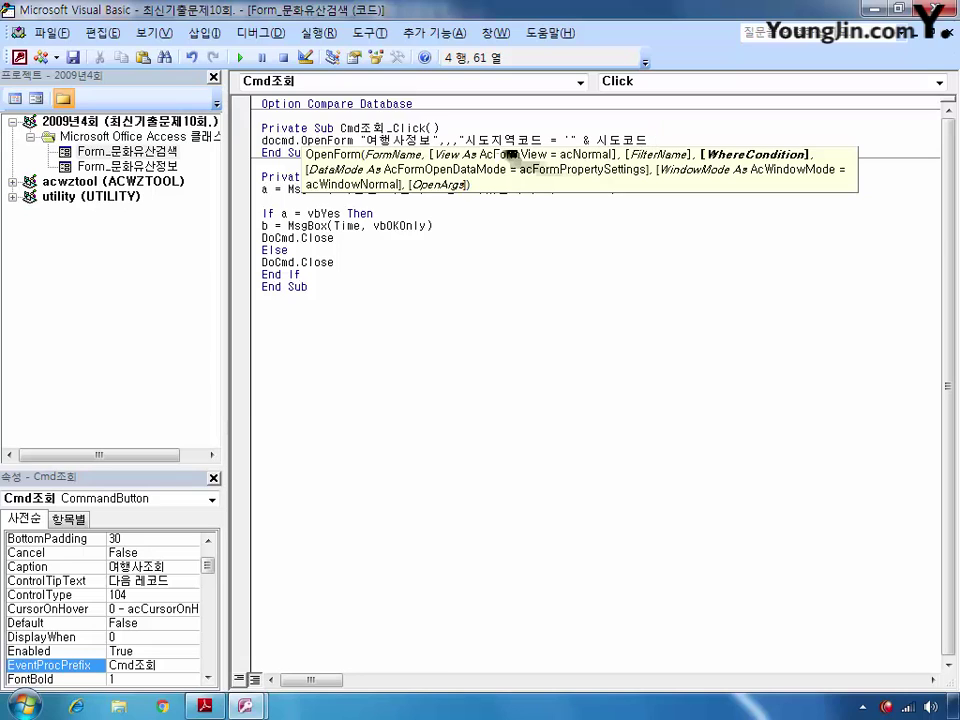
type("& \"'\"")
left_click(634, 358)
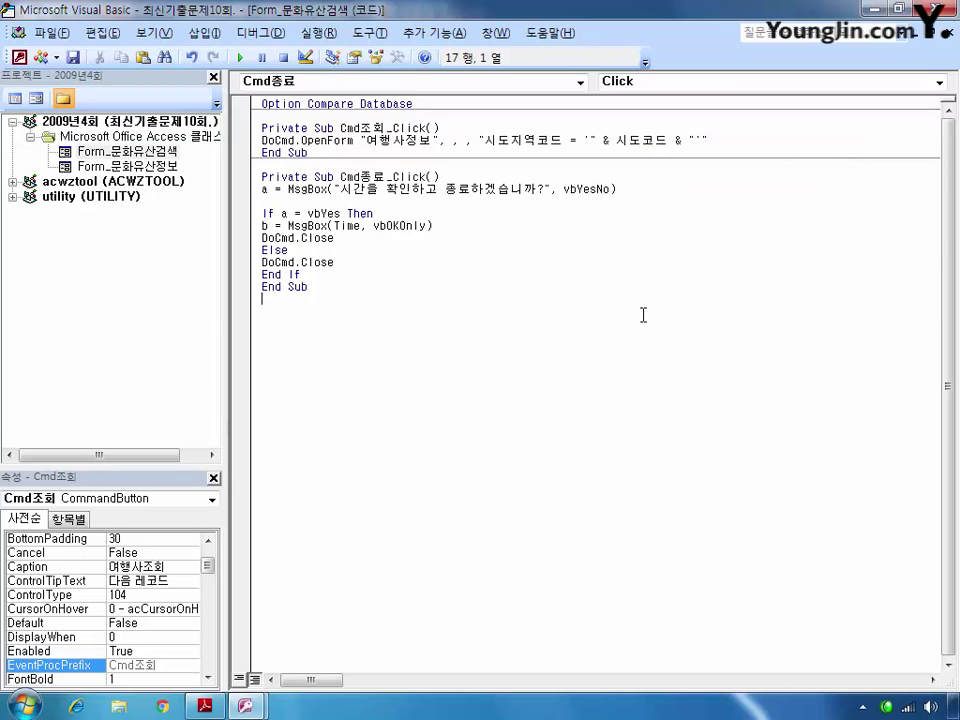
key("alt+F11")
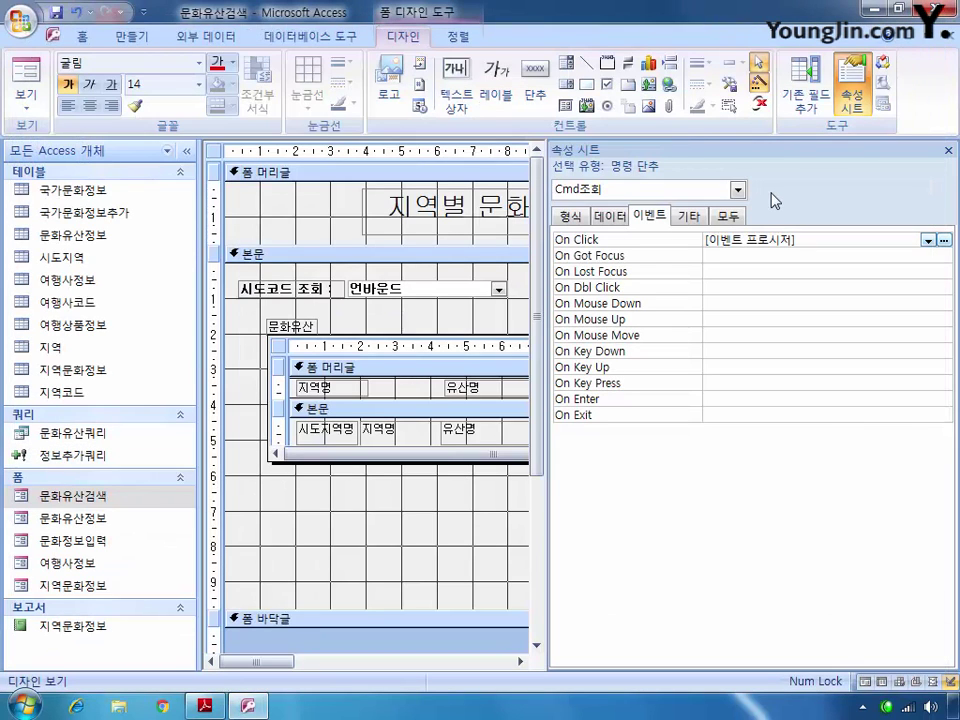
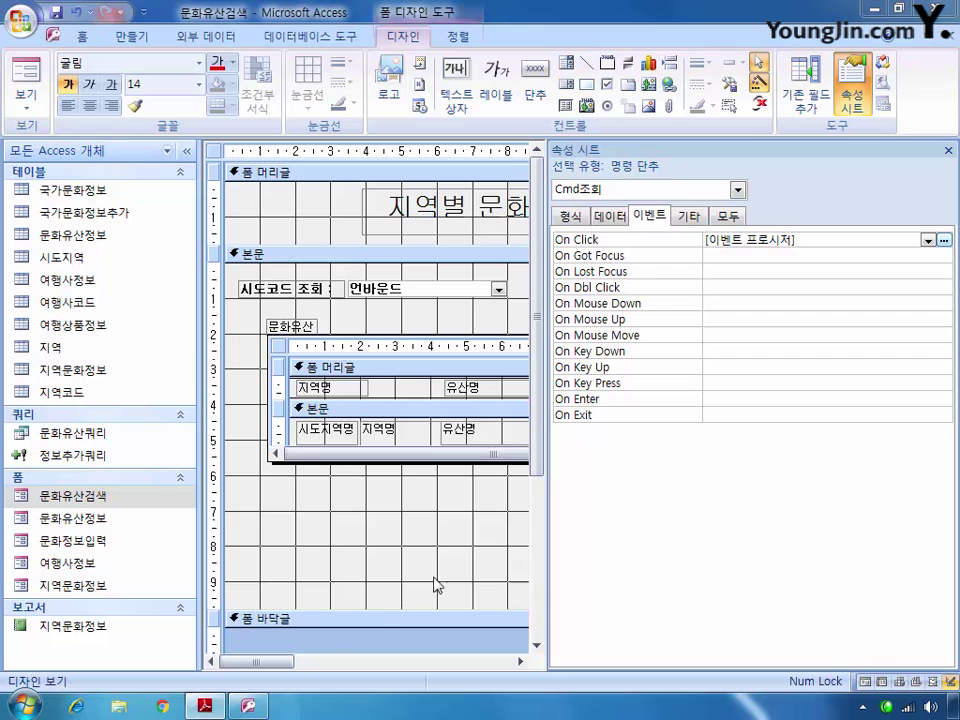
left_click_drag(264, 662, 337, 678)
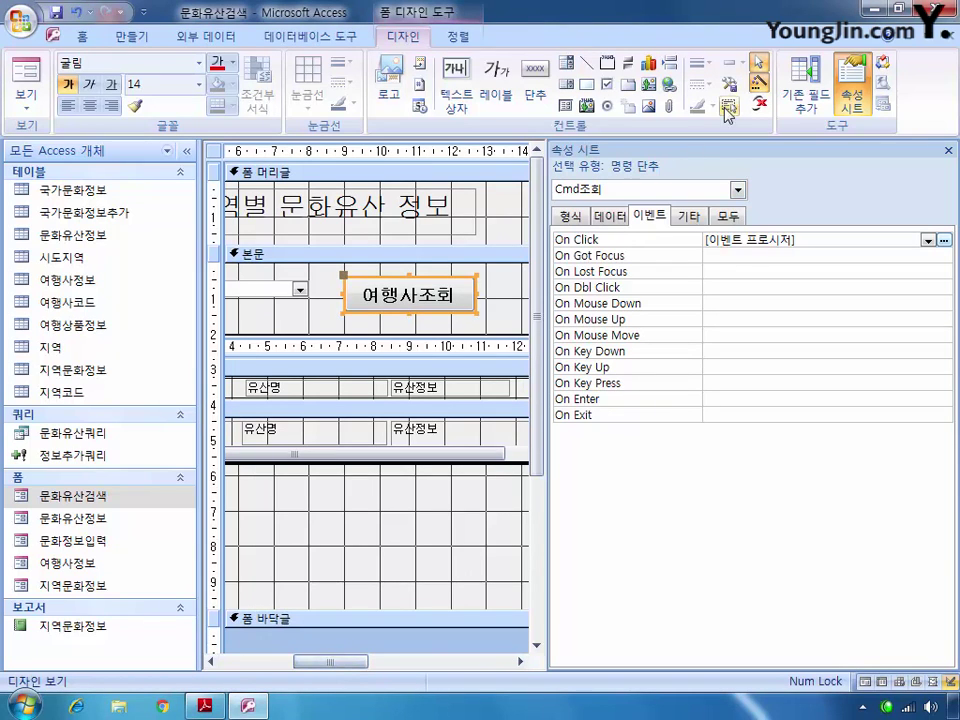
- With the control wizards turned off, add a command button about 3.5 cm wide and 0.8 cm high beside the 여행사조회 button
left_click(759, 83)
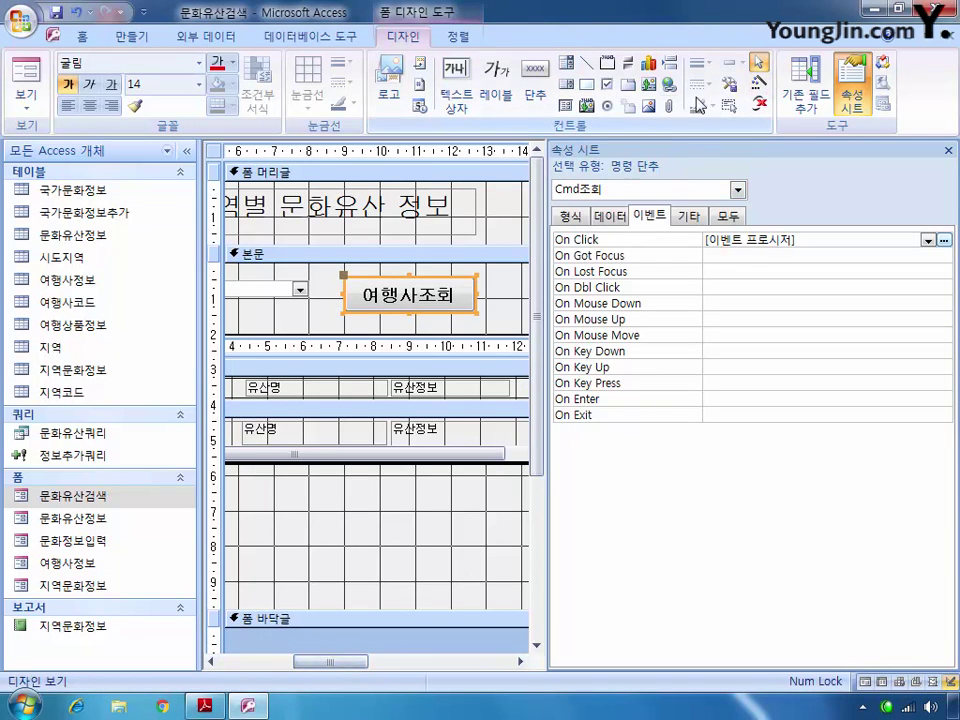
left_click(536, 82)
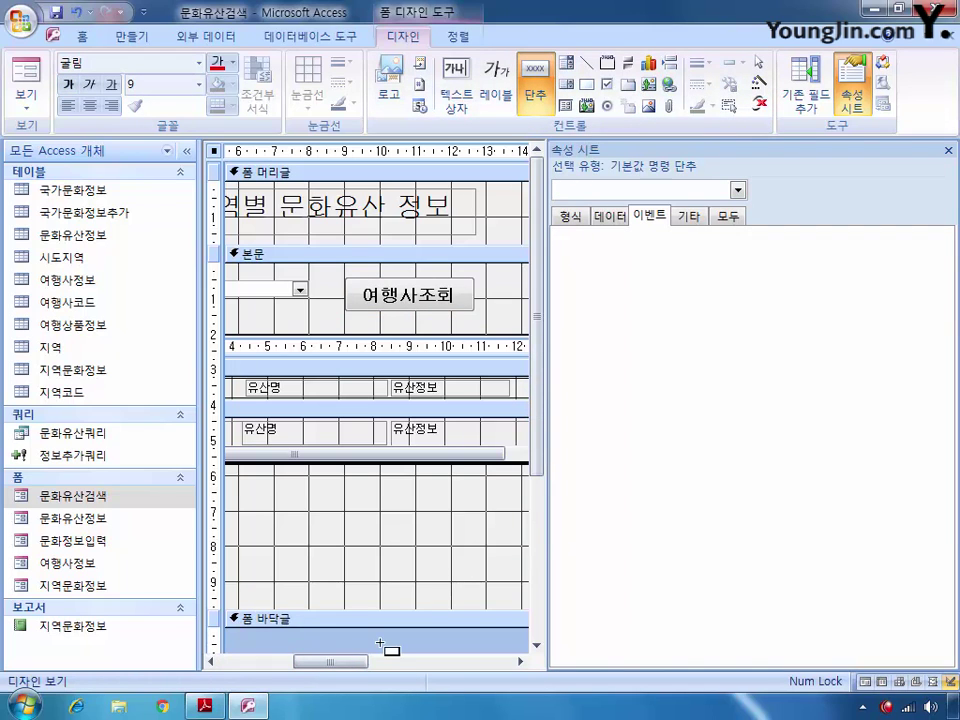
left_click_drag(357, 672, 407, 667)
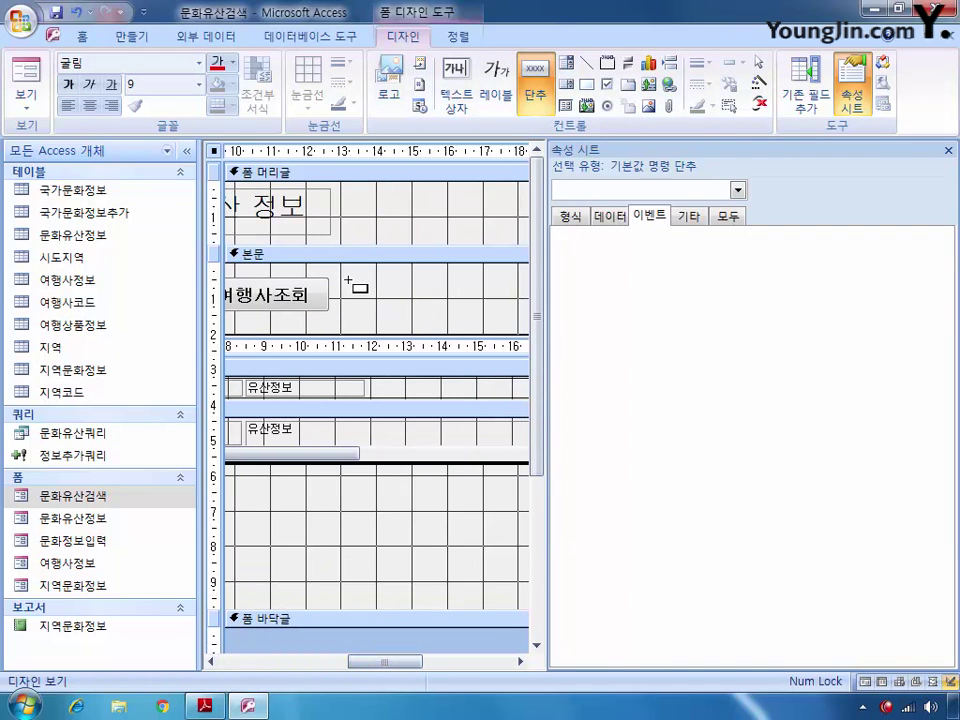
mouse_move(345, 281)
left_mouse_down()
mouse_move(415, 306)
mouse_move(467, 307)
left_mouse_up()
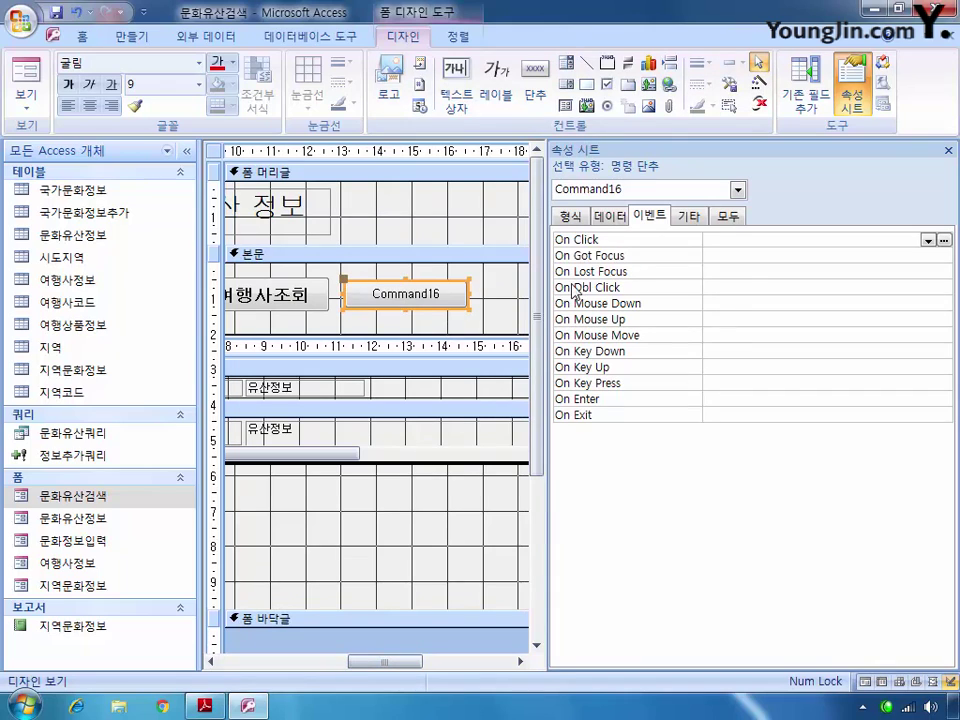
- Name the new command button Cmd보고서
left_click(728, 216)
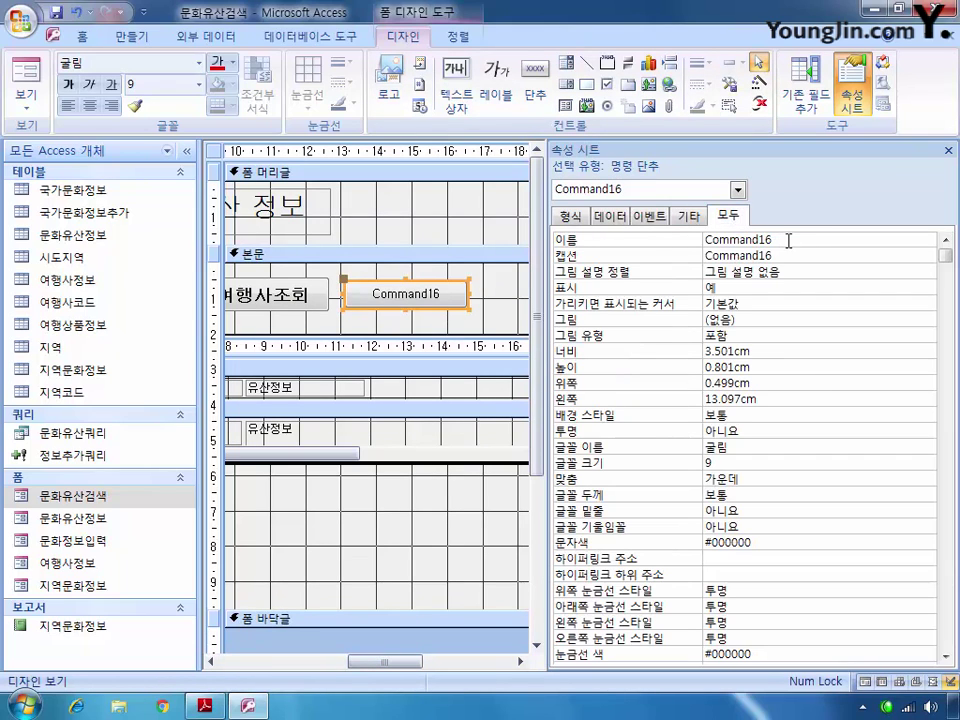
left_click(788, 240)
left_click(687, 242)
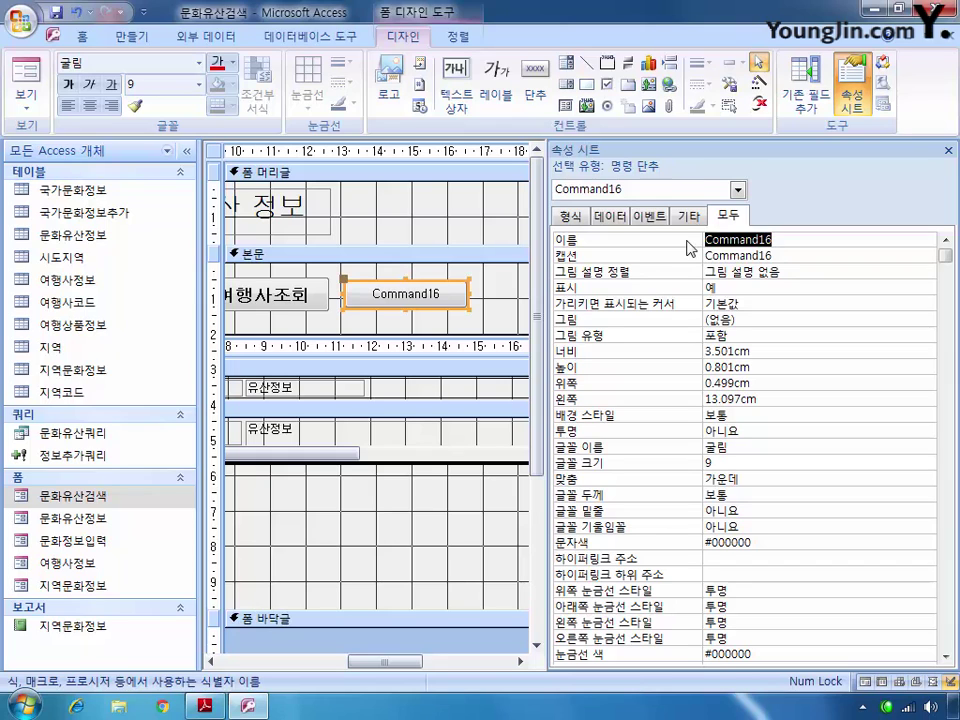
key("BackSpace")
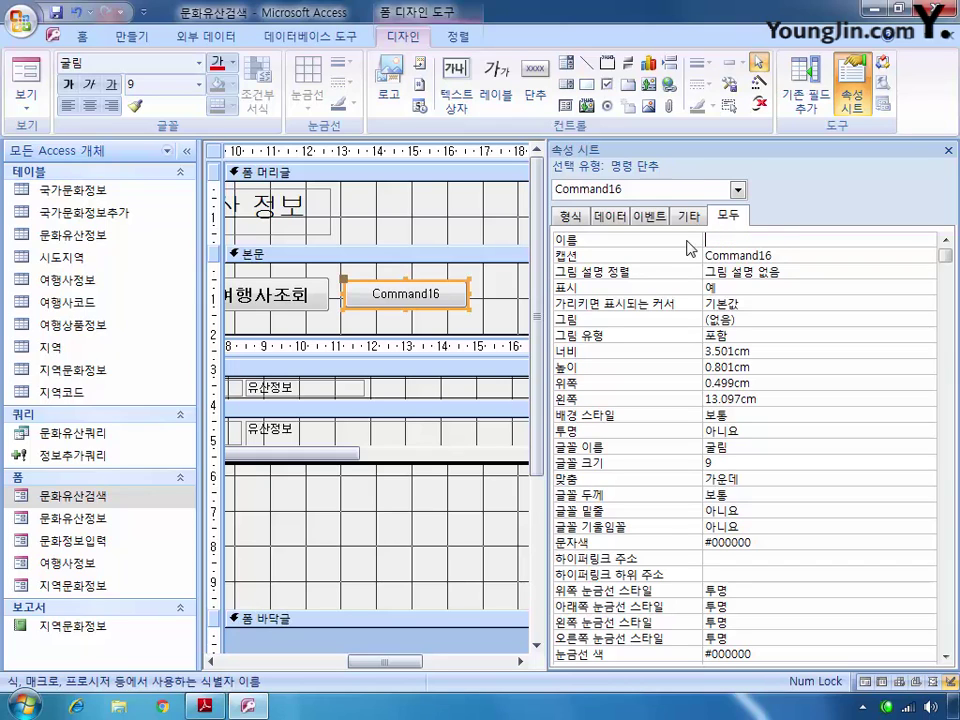
type("Cmd보고서")
- Set the caption (캡션) of the Cmd보고서 button to 지역문화정보 인쇄
left_click(785, 258)
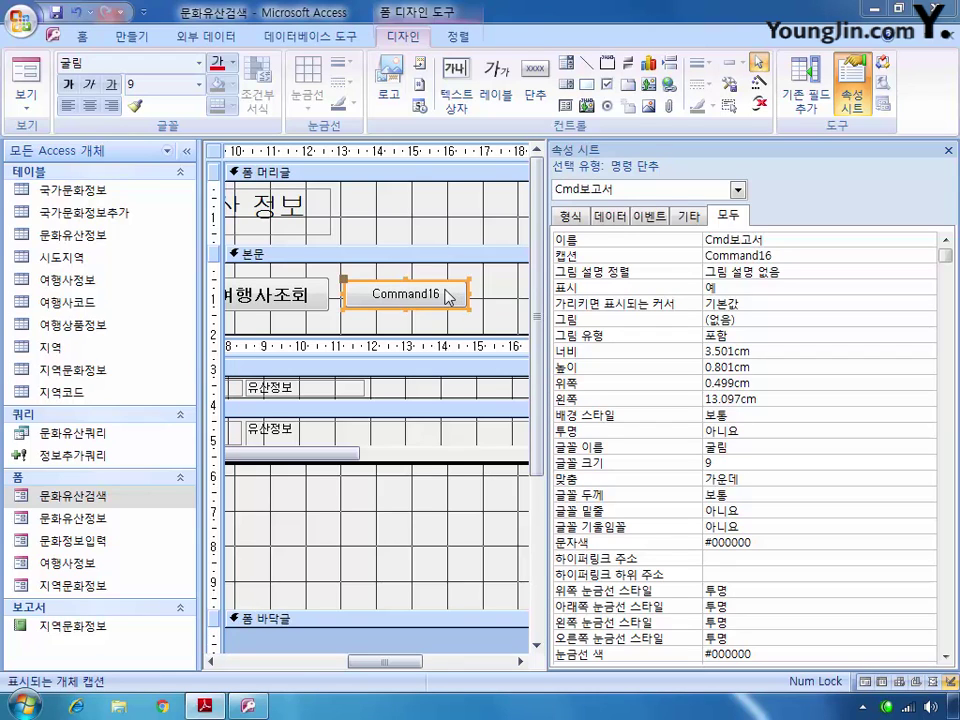
left_click(677, 255)
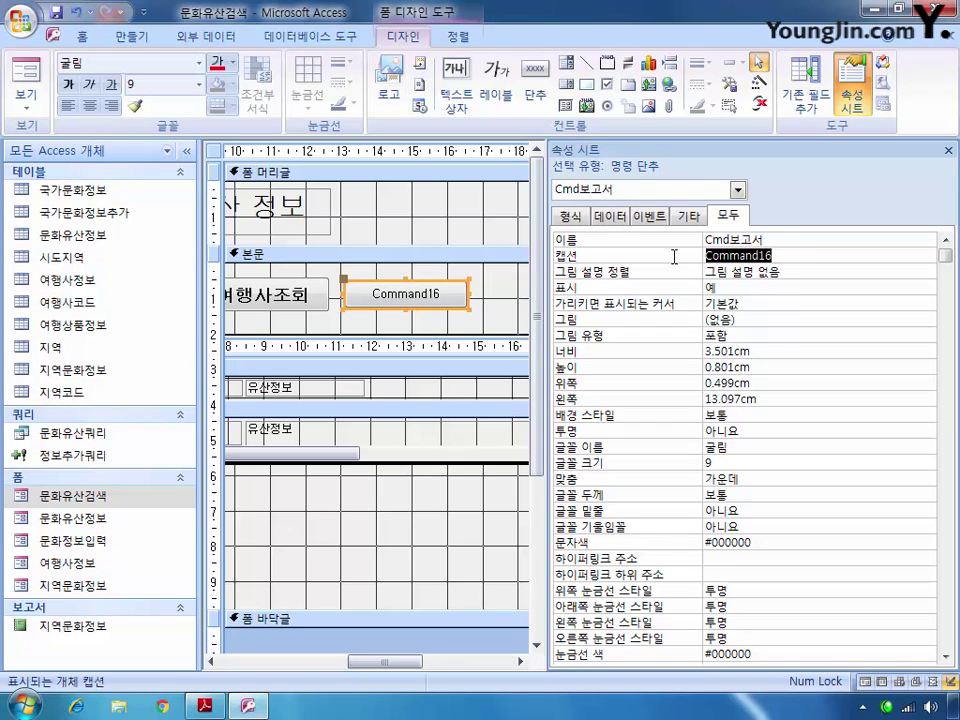
type("징역문화정보 ㅇ")
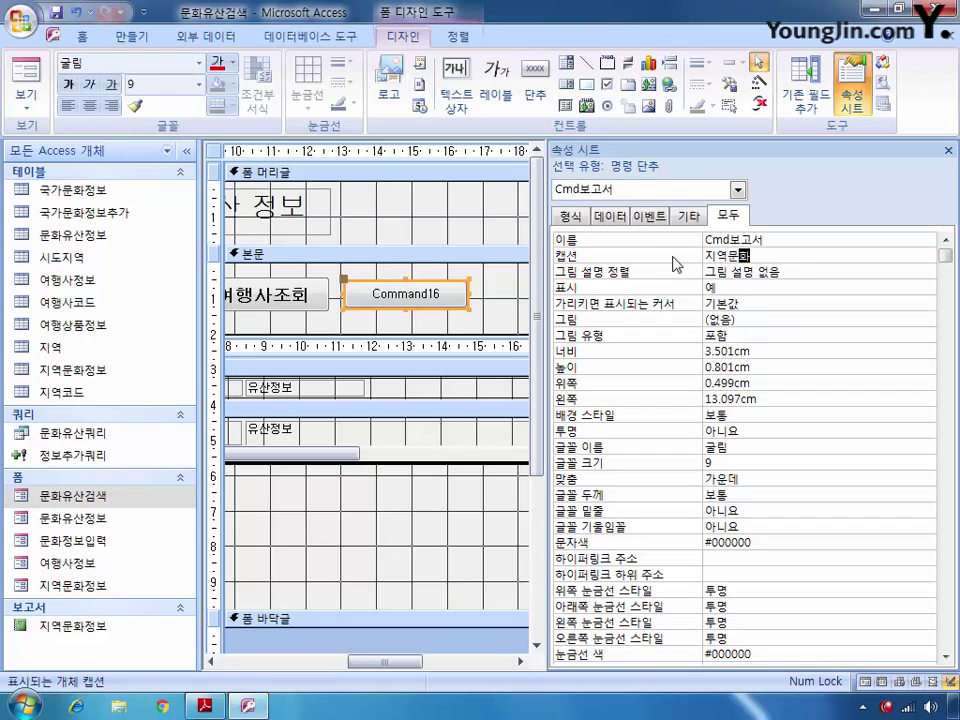
type("인쇄")
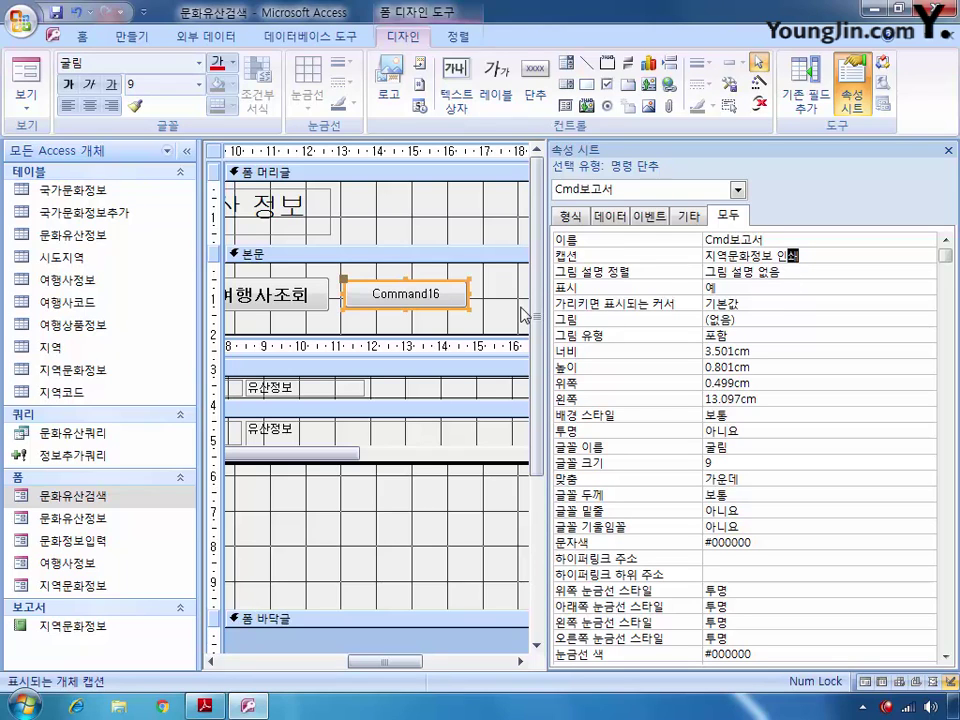
left_click(786, 271)
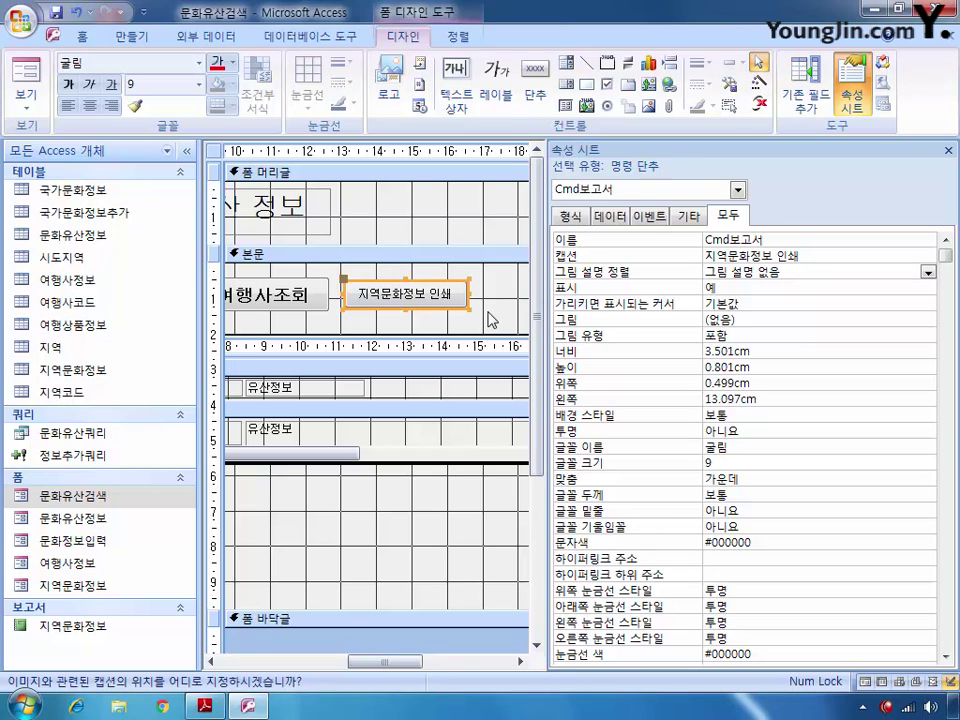
- Assign an event procedure to the On Click event of the Cmd보고서 button and open its code
left_click(650, 216)
left_click(928, 241)
left_click(910, 254)
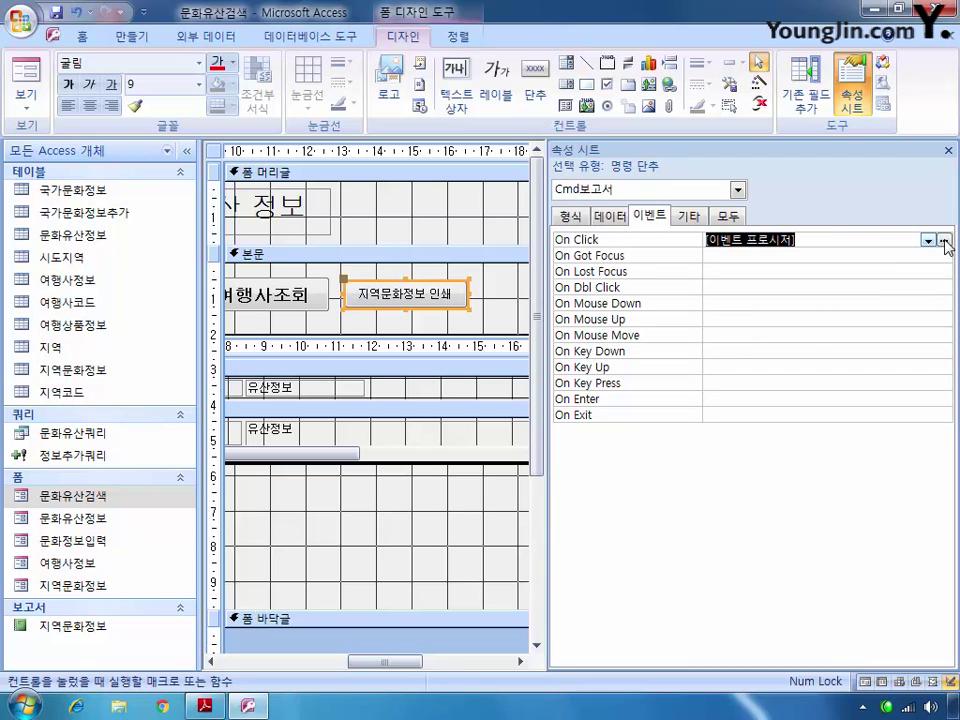
left_click(944, 241)
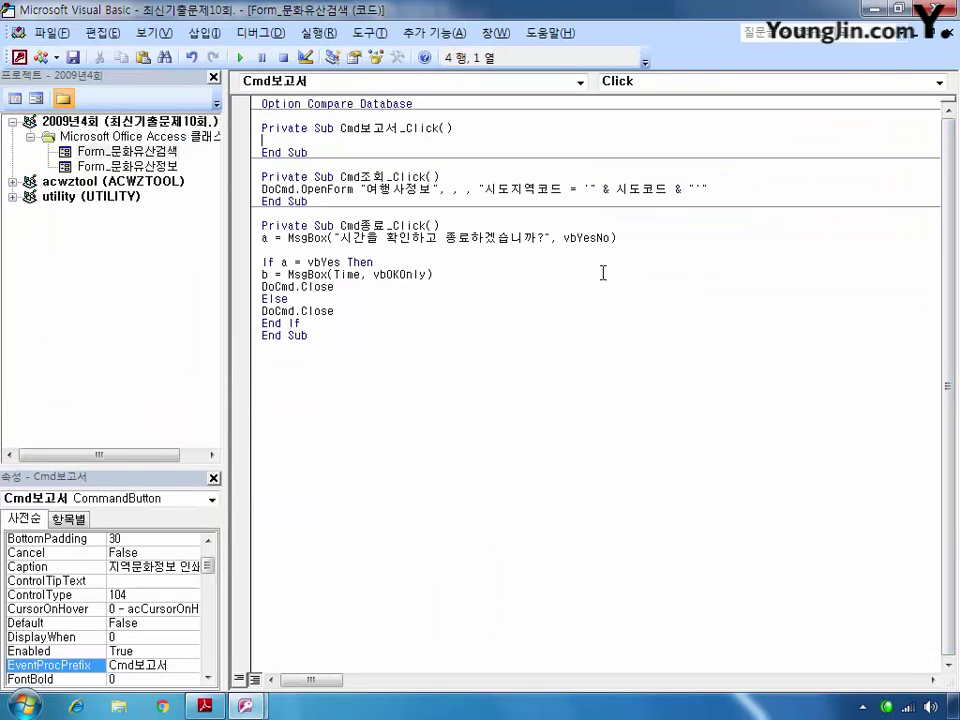
- Write a DoCmd.OpenReport statement for the report "지역문화정보" in the Cmd보고서 click procedure
type("ㅇ")
key("BackSpace")
type("docmd.open")
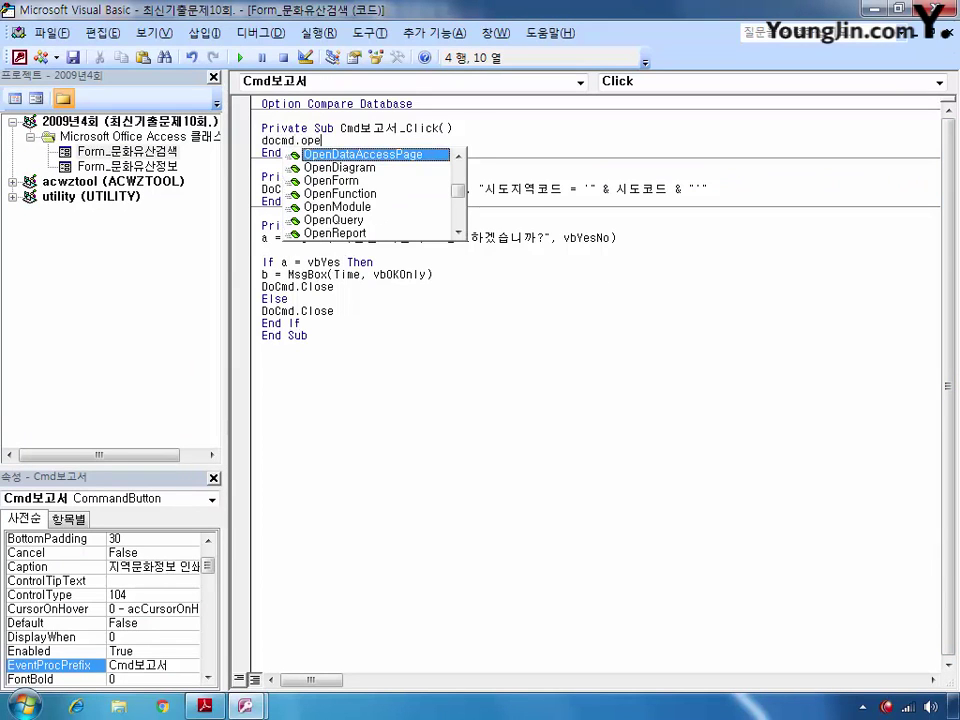
key("Down")
key("Down")
key("Down")
key("Down")
key("Down")
key("Down")
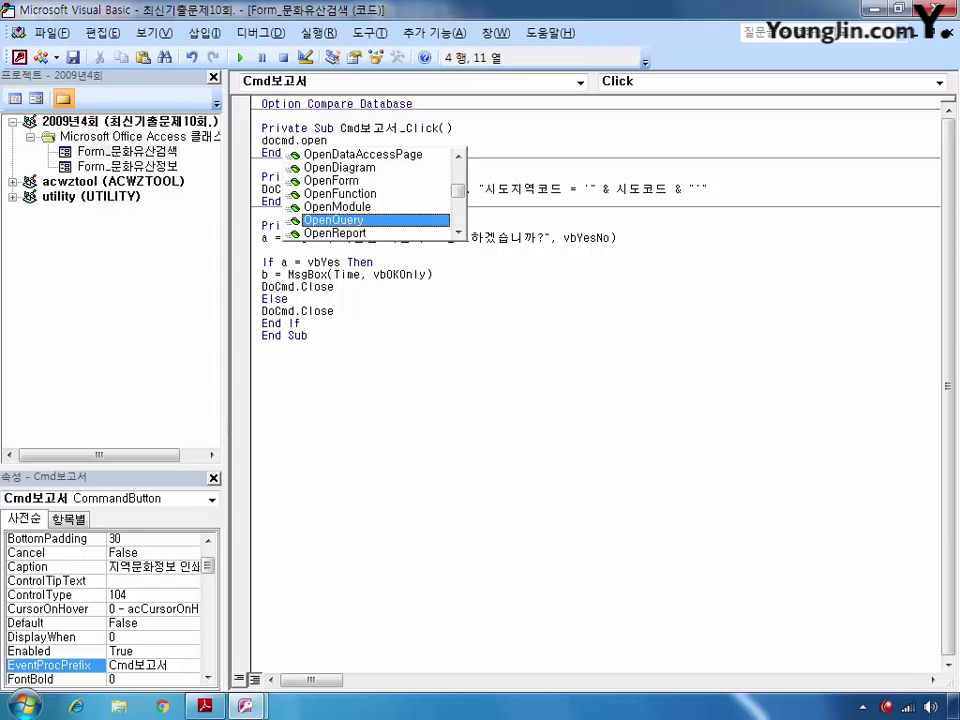
key("Tab")
type("\"지역")
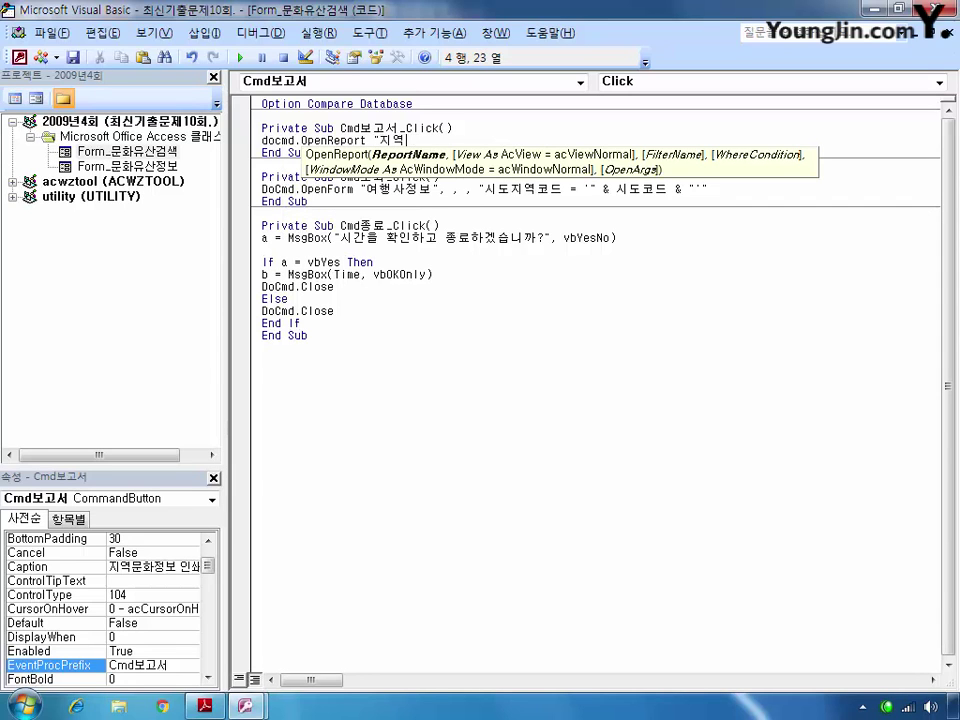
type("별문")
key("BackSpace")
key("BackSpace")
key("BackSpace")
type("문화")
key("BackSpace")
key("BackSpace")
key("BackSpace")
type("문화정보\",")
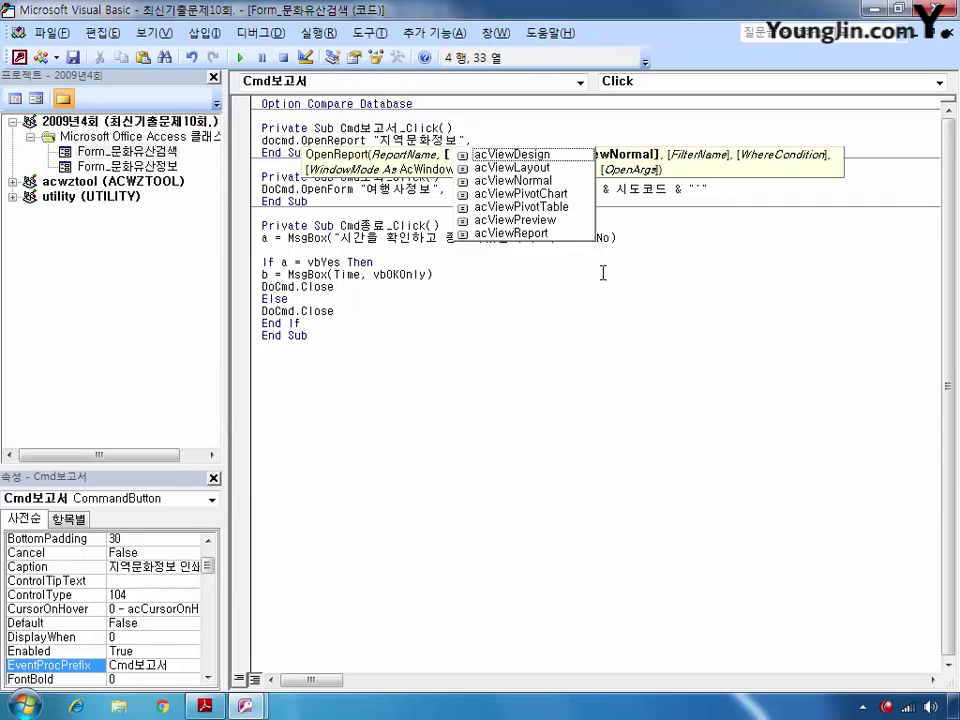
- Complete the OpenReport statement with acViewPreview as its view argument and return to the form design
type("ac")
key("Down")
key("Down")
key("Down")
key("Down")
key("Down")
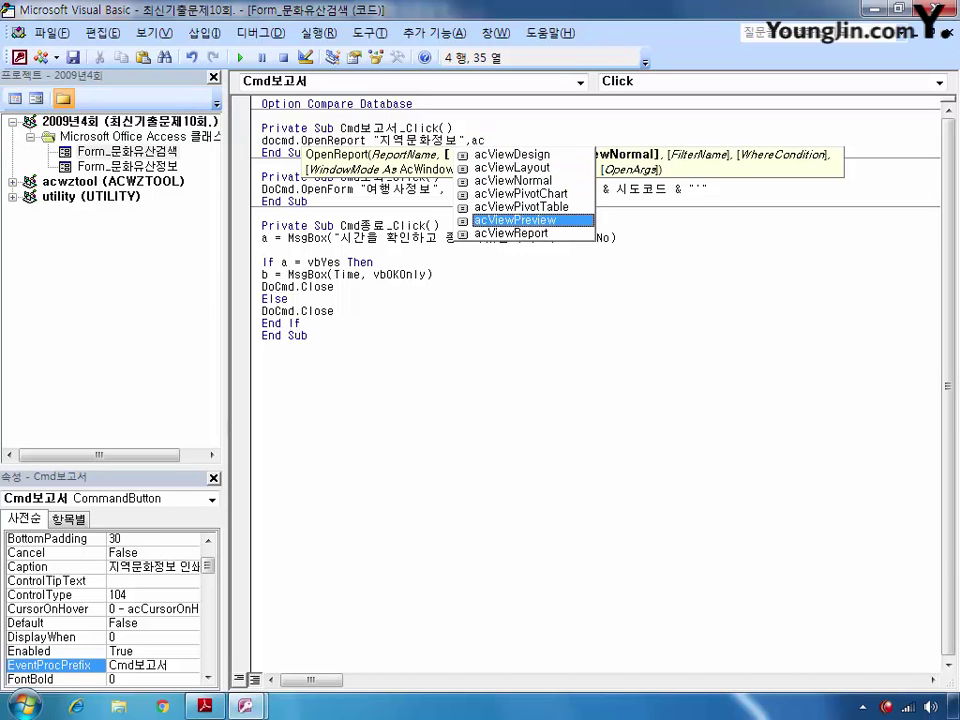
key("Tab")
left_click(724, 211)
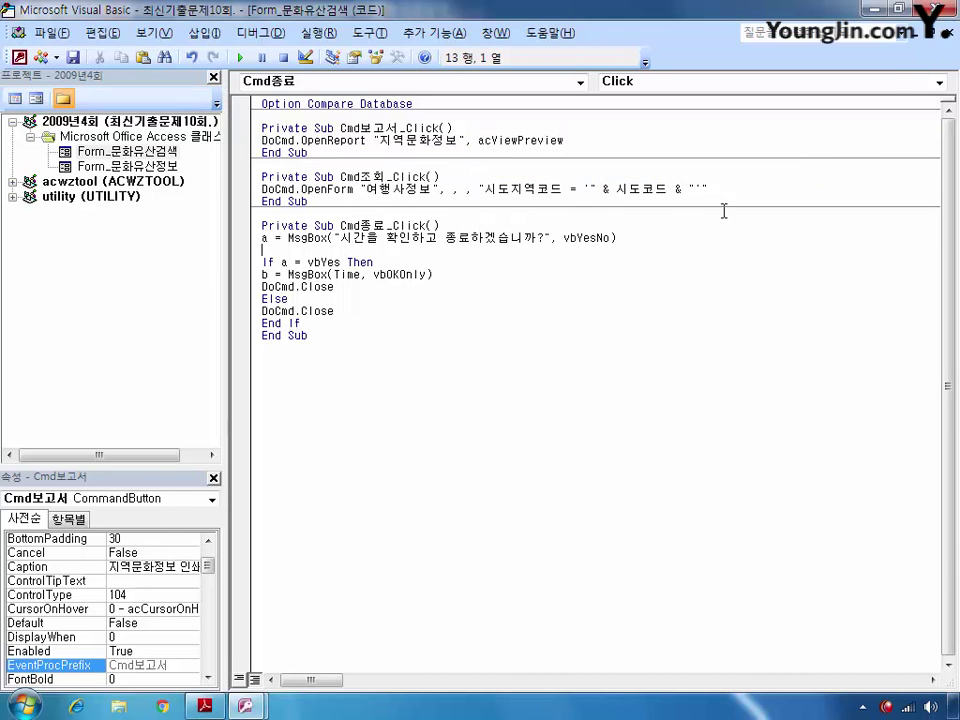
key("alt+F11")
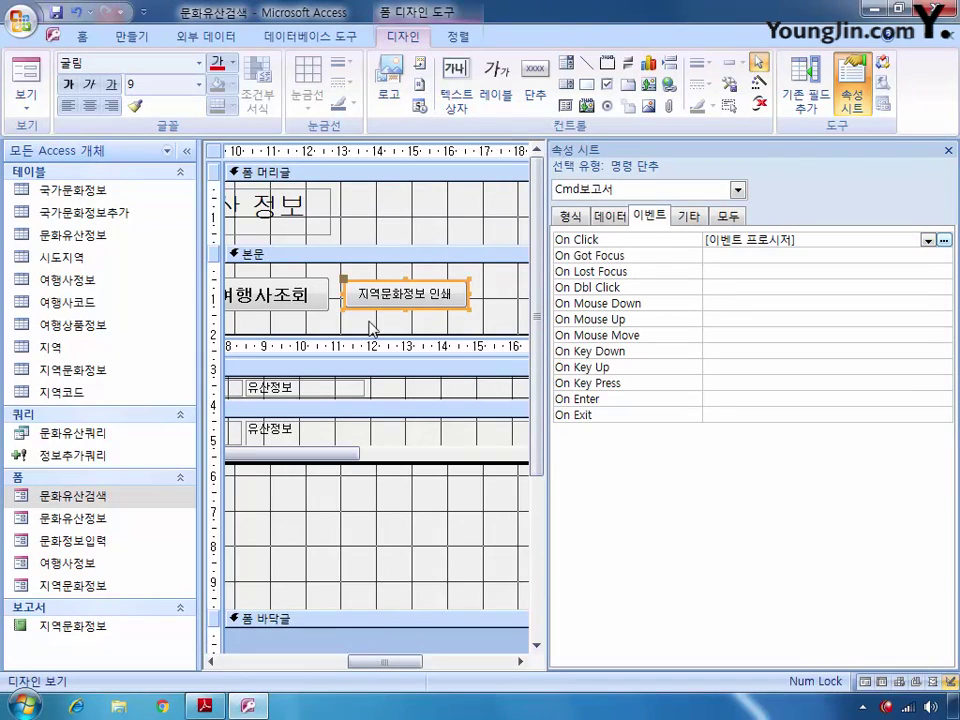
- Match the Cmd보고서 button's font to the 여행사조회 button with size 14 and weight 굵게, and close the 문화유산검색 form
left_click(300, 300)
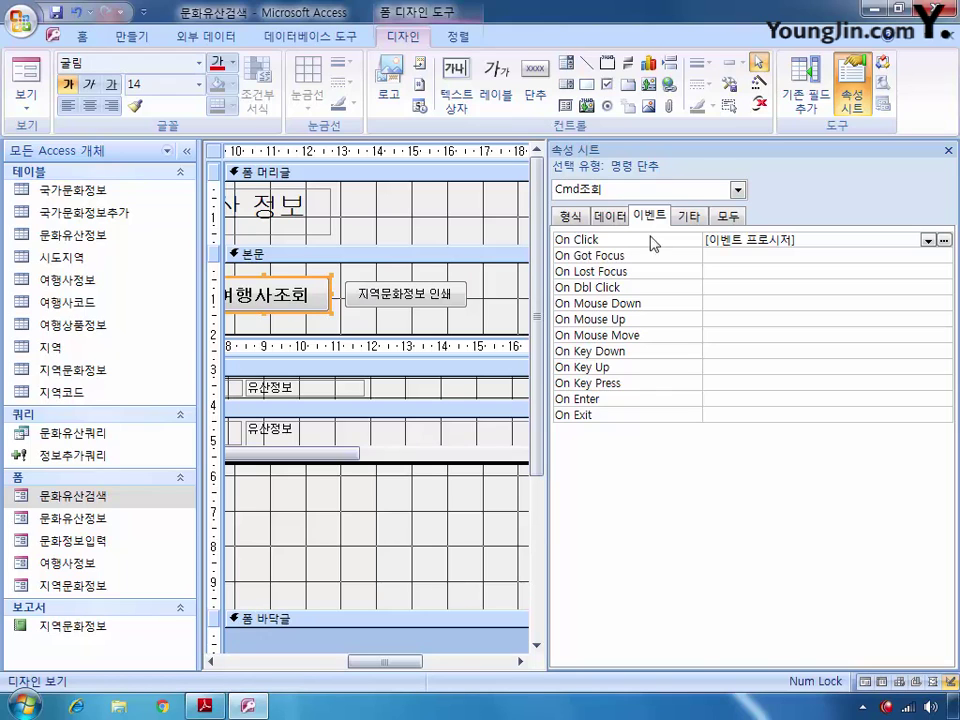
left_click(728, 216)
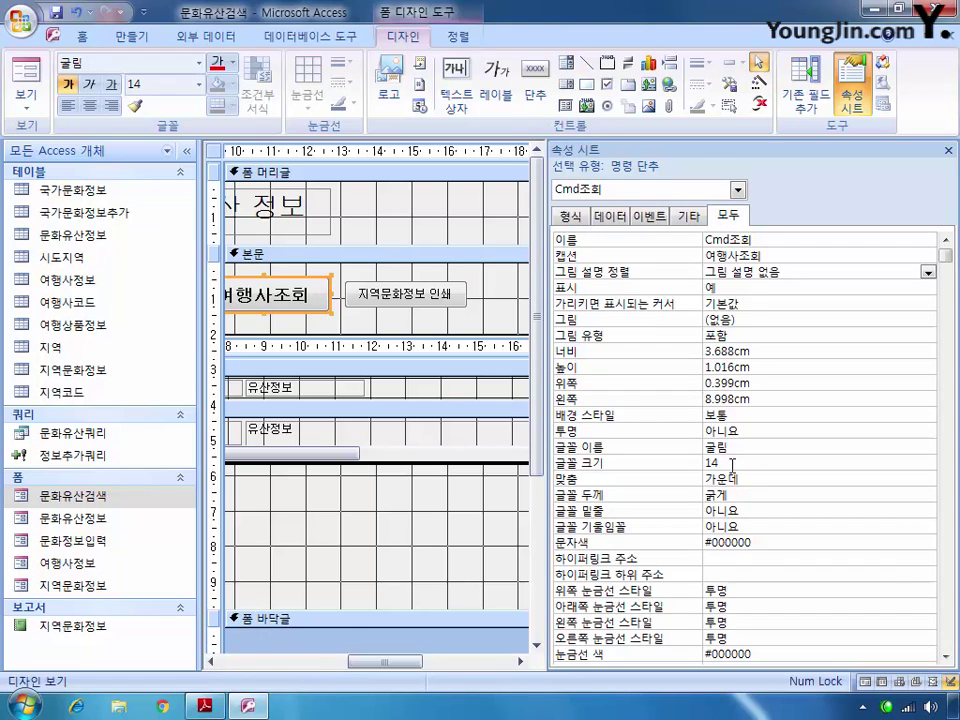
left_click(424, 294)
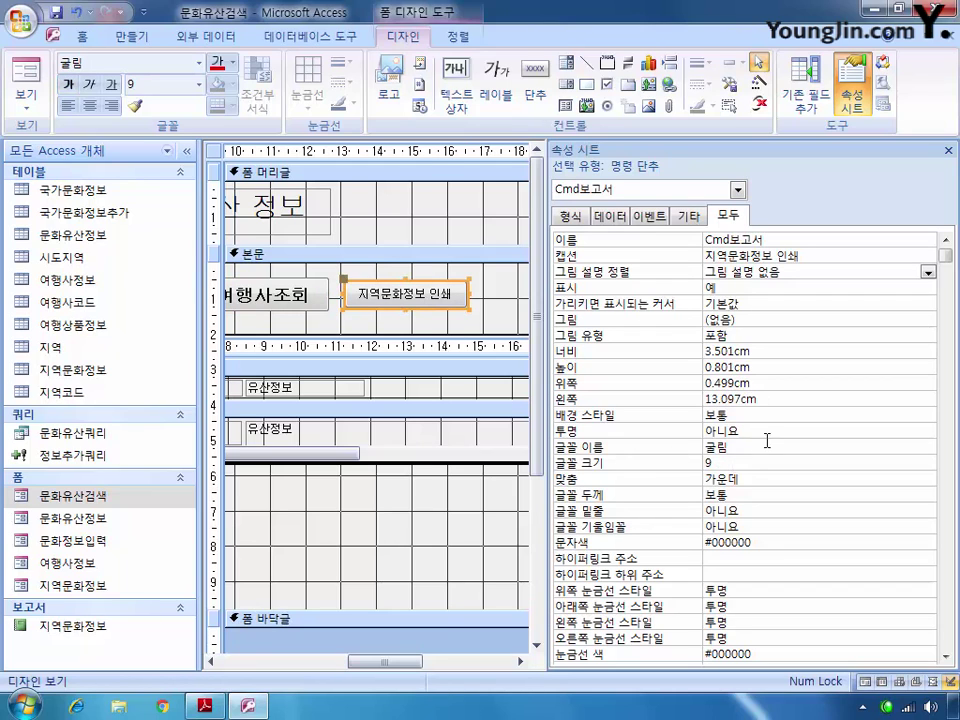
double_click(731, 461)
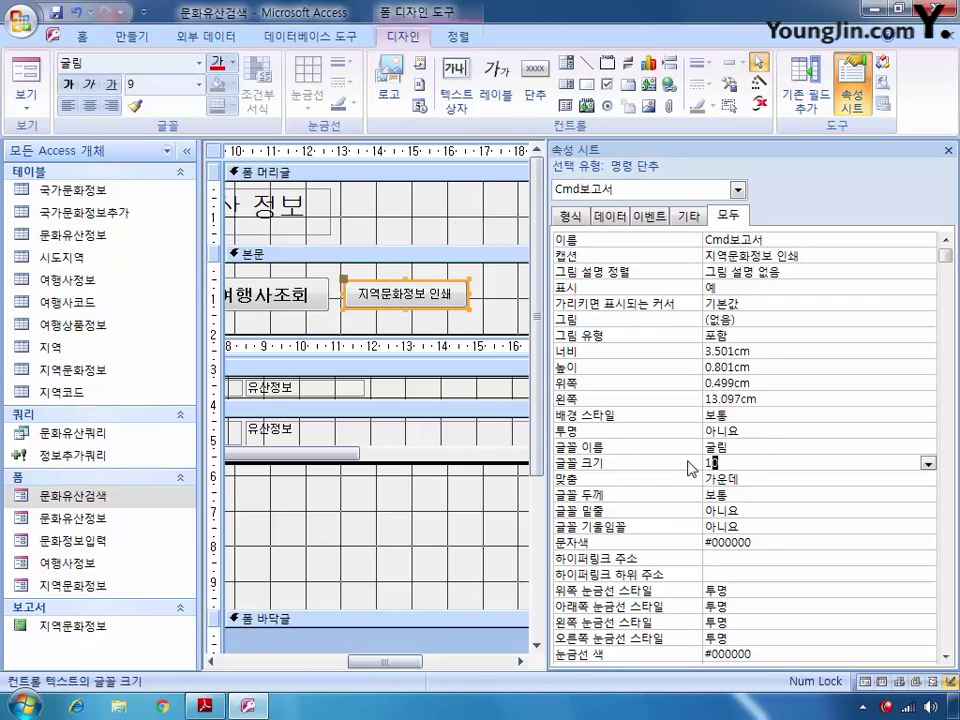
type("14")
left_click(735, 494)
left_click(928, 494)
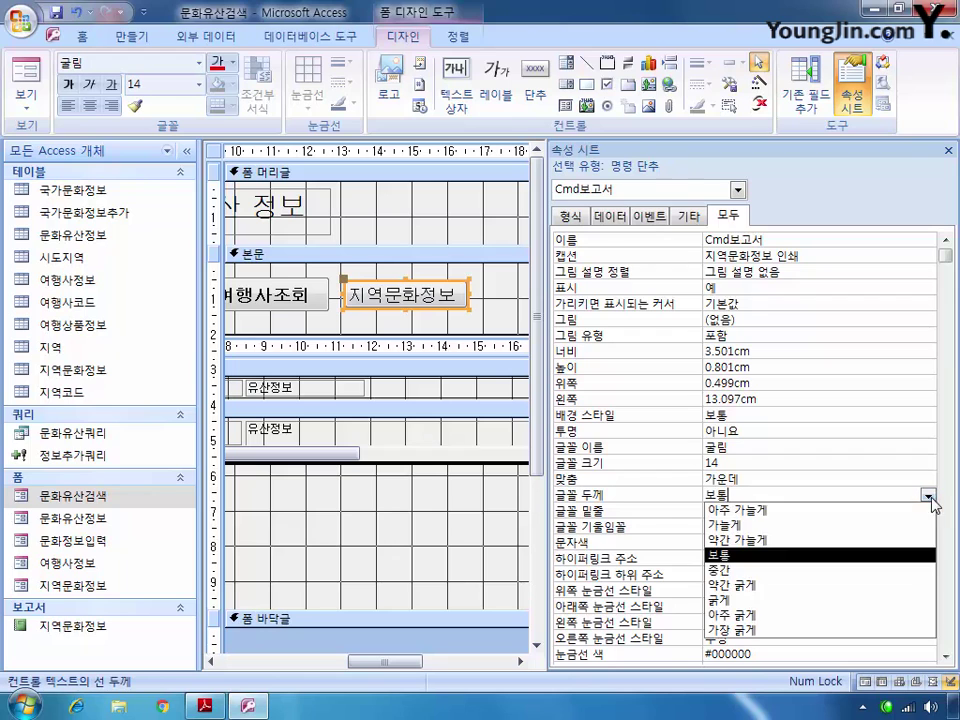
left_click(763, 600)
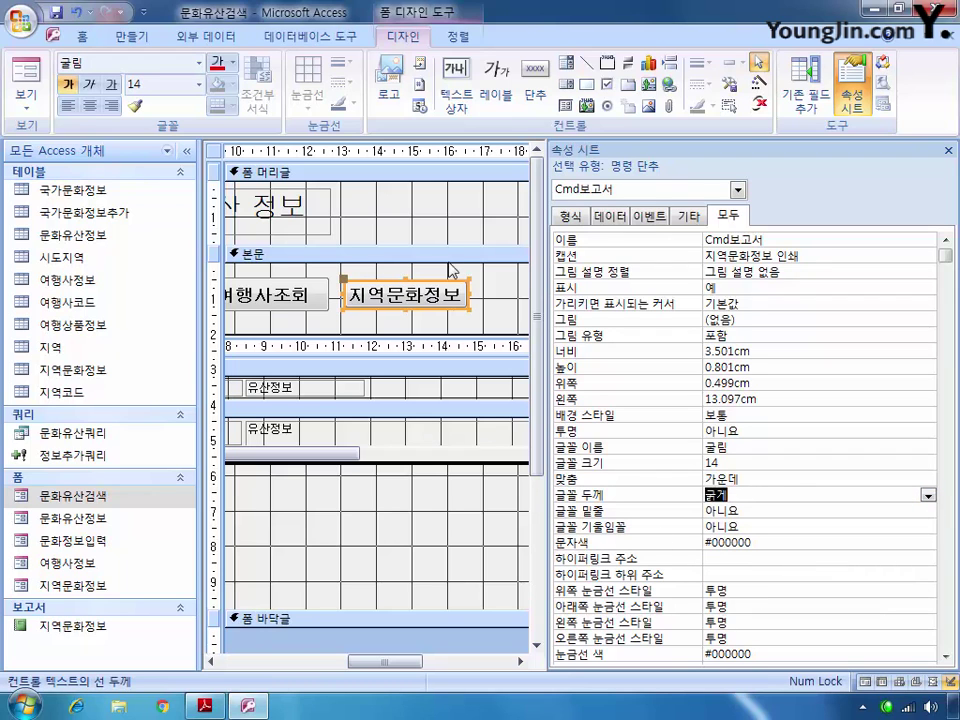
left_click(946, 36)
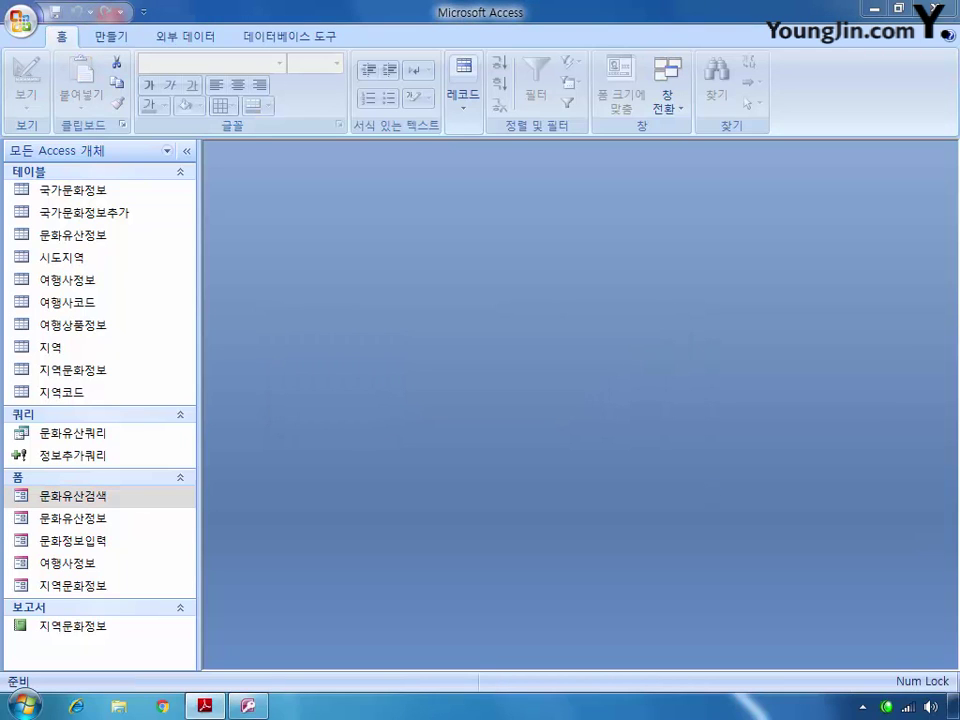
left_click(399, 407)
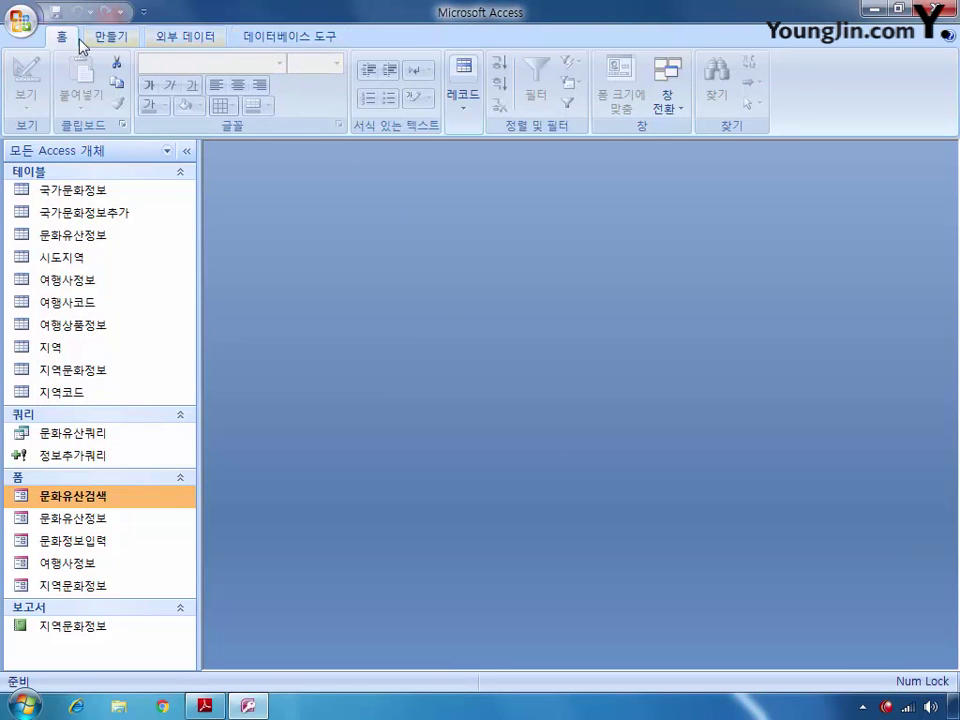
- Create a new query in design view with the 지역 and 시도지역 tables and close the property sheet
left_click(117, 40)
left_click(818, 92)
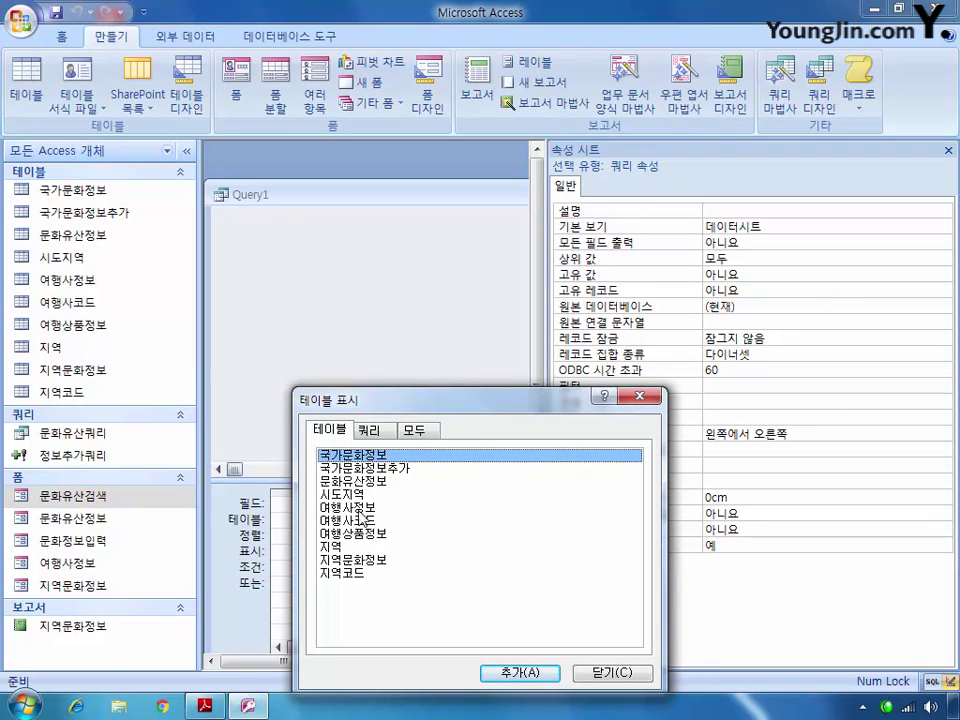
double_click(338, 548)
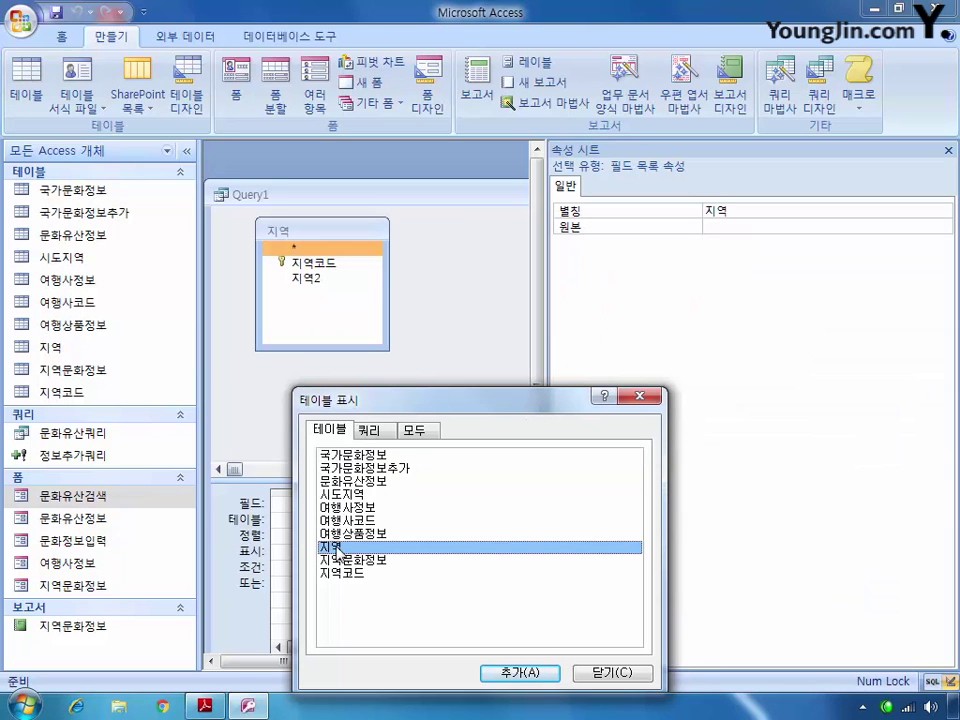
double_click(340, 494)
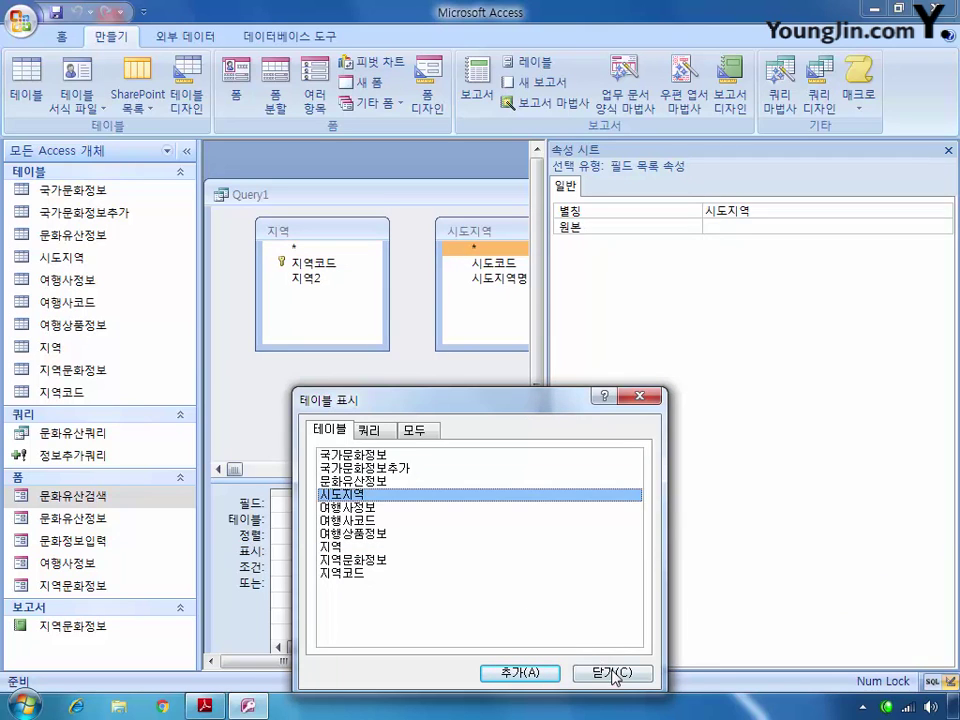
left_click(613, 674)
left_click(948, 150)
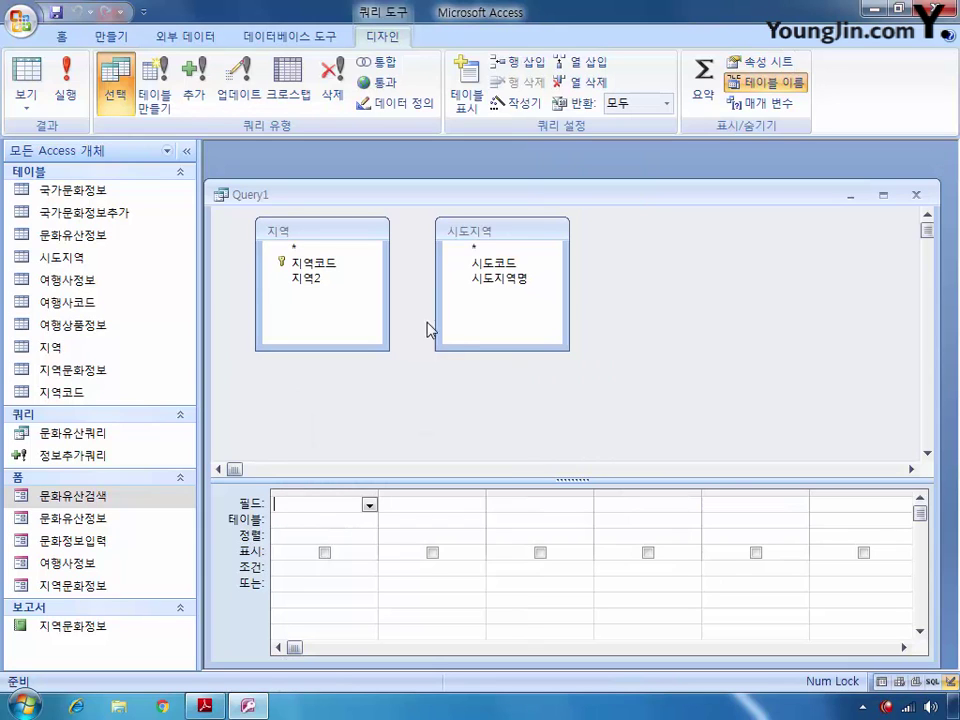
- Add the 지역코드 field and enter the calculated field 지역명:iif(right()="00",[지역2],[지역2]&"("&[시도지역명]&")") in the widened second column
double_click(330, 265)
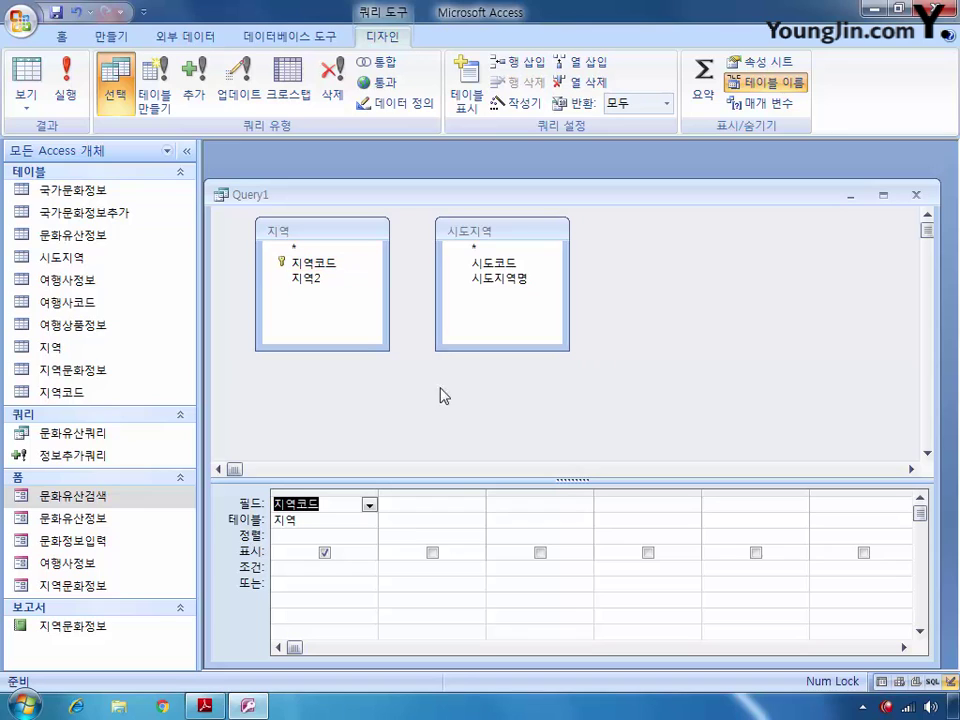
left_click_drag(486, 491, 875, 484)
left_click(428, 504)
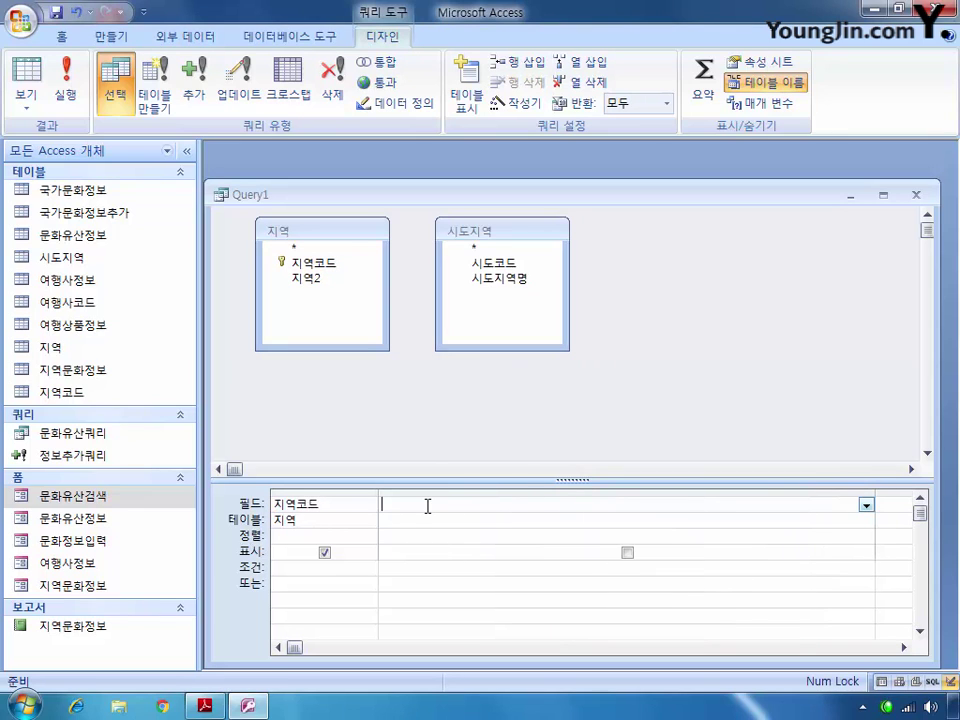
type("wldu")
type("지역명")
type(":iif(right)")
type("=\"0")
type("0\")")
type("[지역")
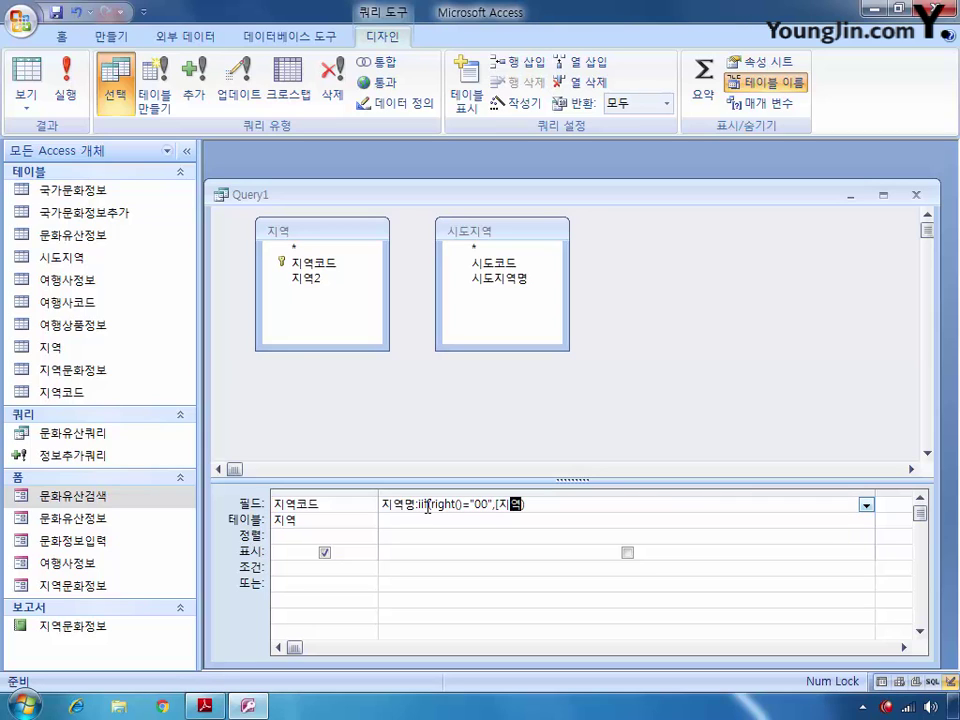
type("2],[지역2]&\"(\"")
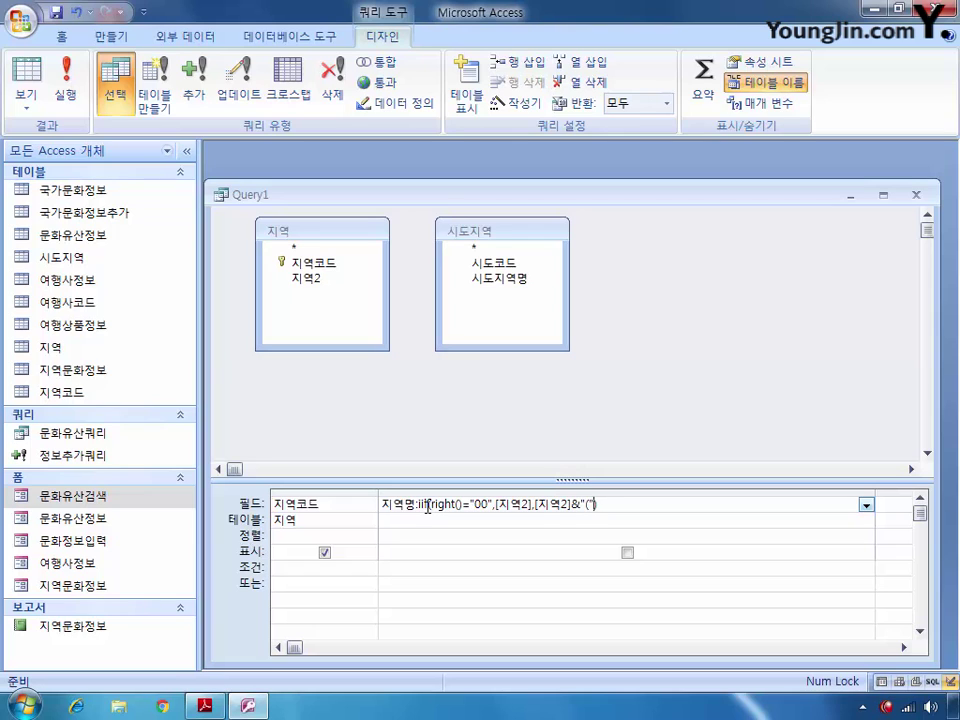
type("&[시도지역명")
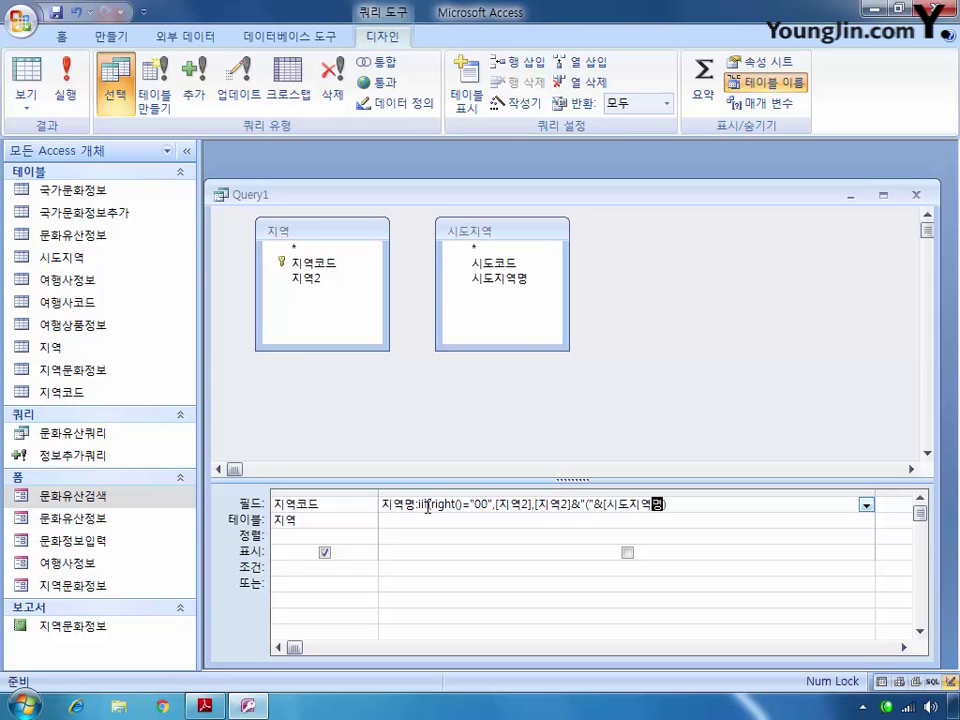
type("]&\")\"")
- Complete the Right function in the 지역명 expression with the arguments [지역코드],2 and fit the column width to its content
left_click(459, 505)
type("[지")
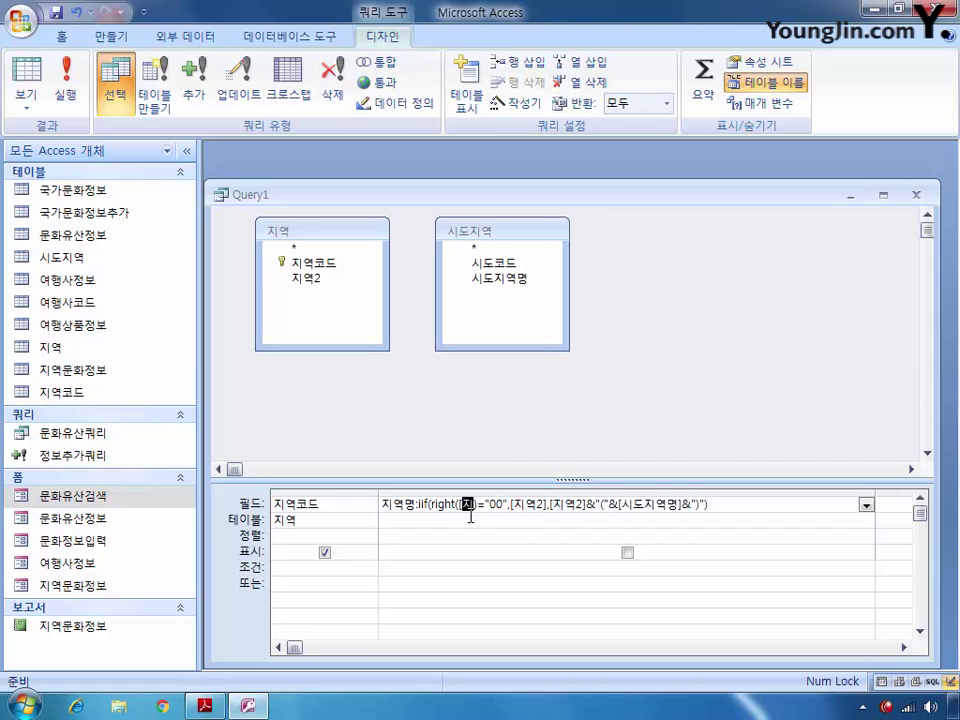
type("역코드]")
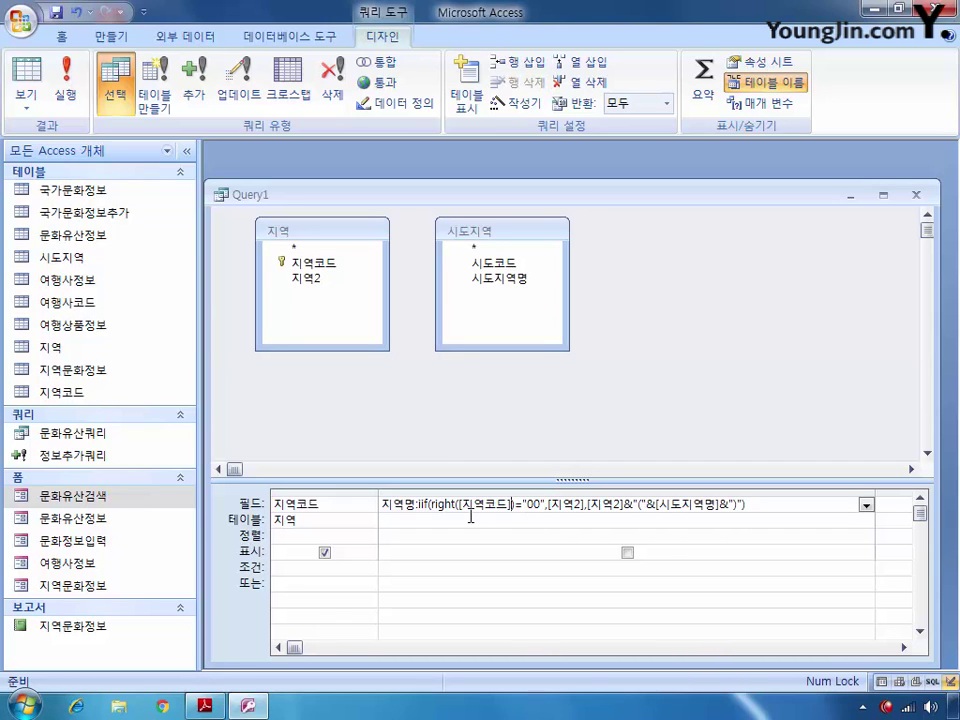
type(",2")
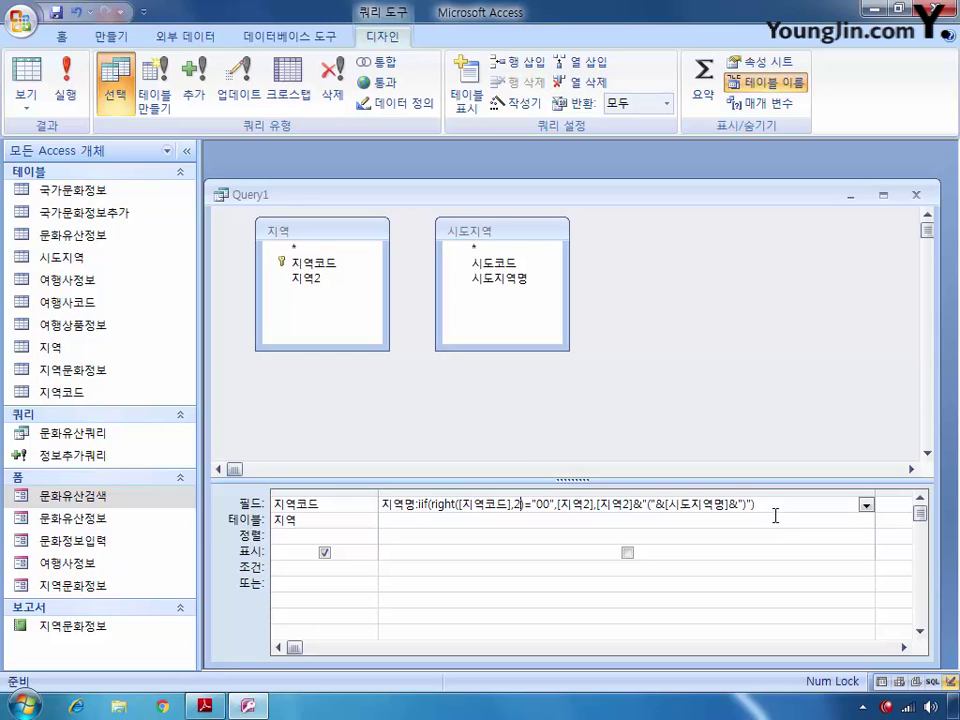
left_click(690, 527)
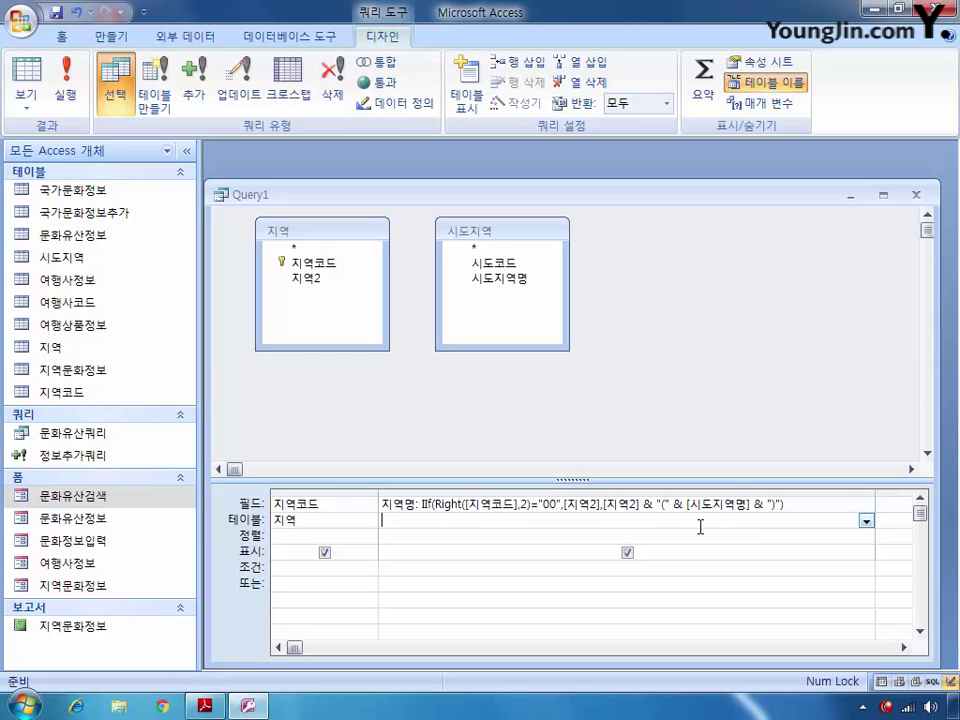
double_click(872, 492)
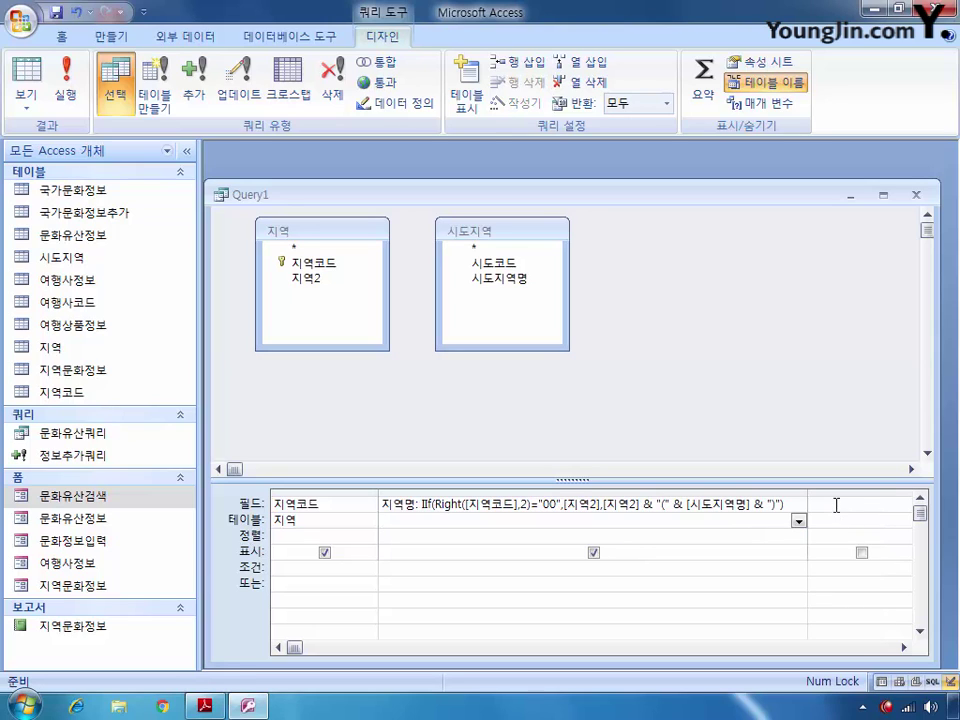
- Add a third query column with the expression left([지역코드],2) and set its criterion to [시도코드]
left_click(850, 511)
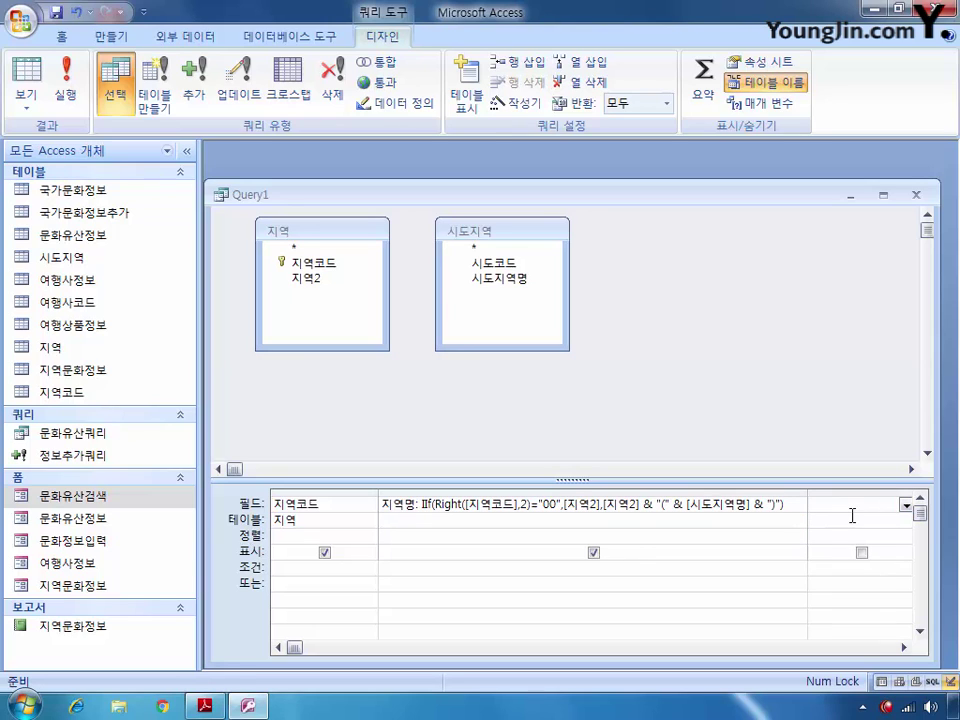
type("ㅌ")
key("BackSpace")
type("ef")
type("t([wl")
key("BackSpace")
key("BackSpace")
type("지역코드],")
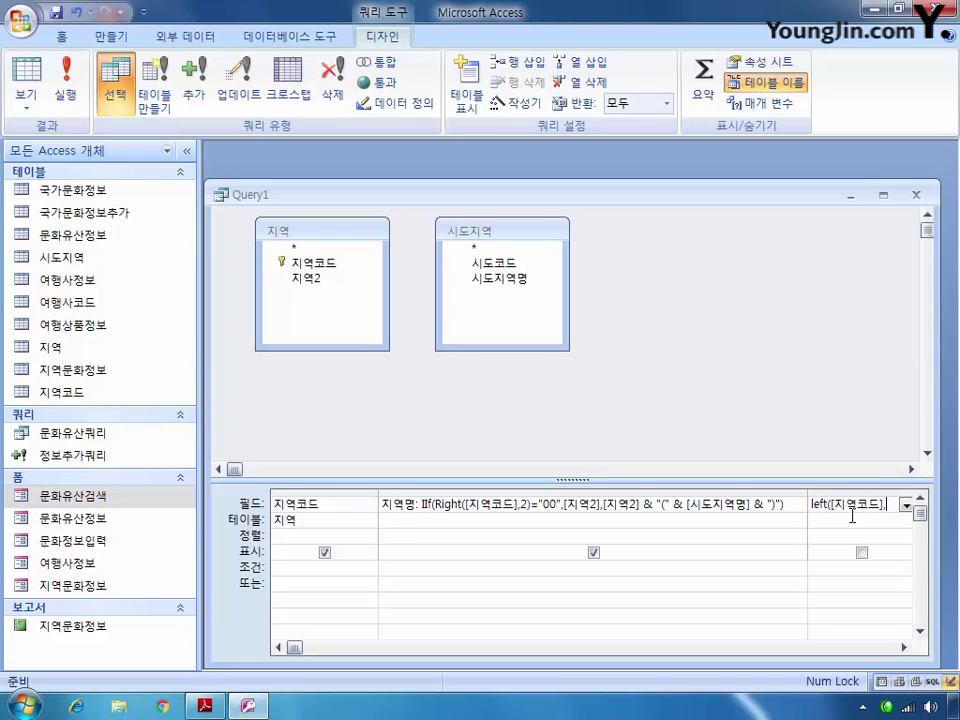
type("20")
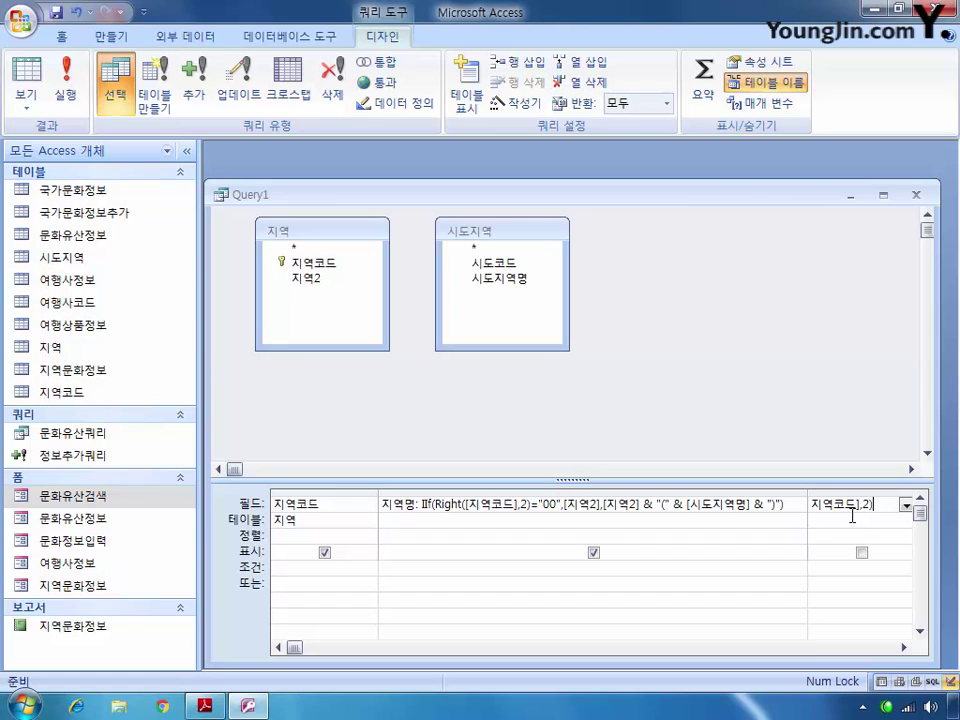
left_click(841, 574)
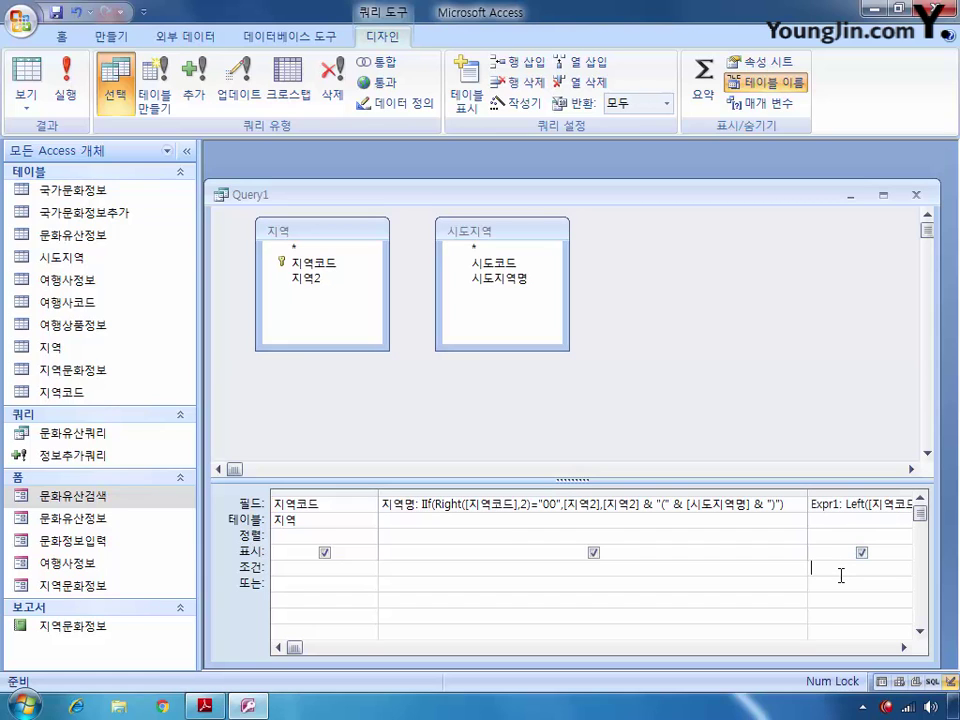
type("[시도코드]")
- Close the query and save it under the name 시도지역코드
left_click(916, 195)
left_click(390, 401)
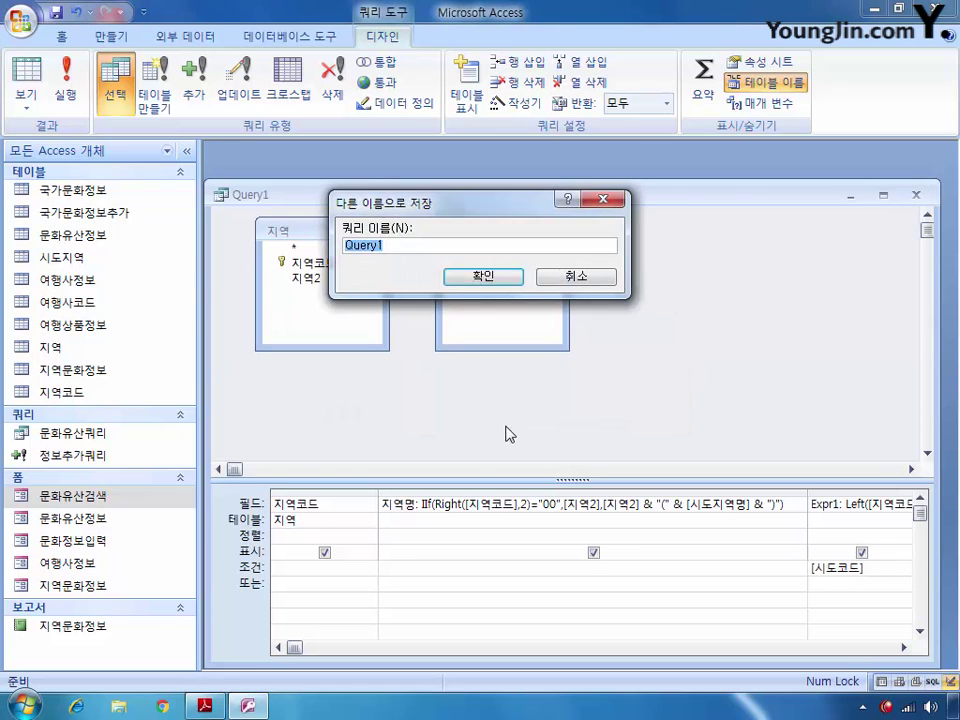
type("시도지역")
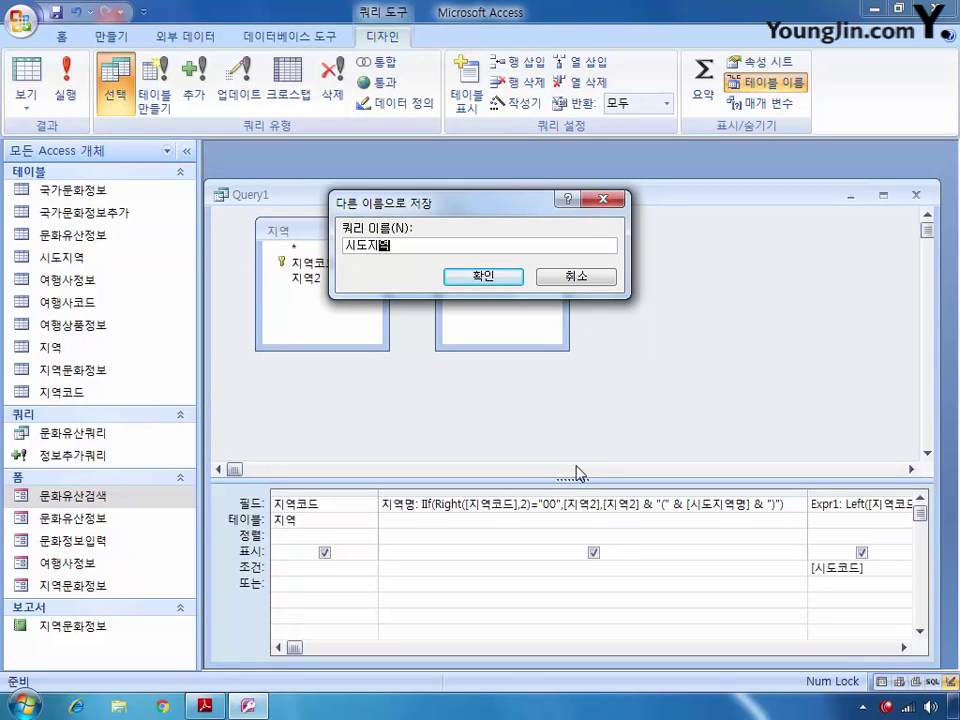
type("코드")
key("Return")
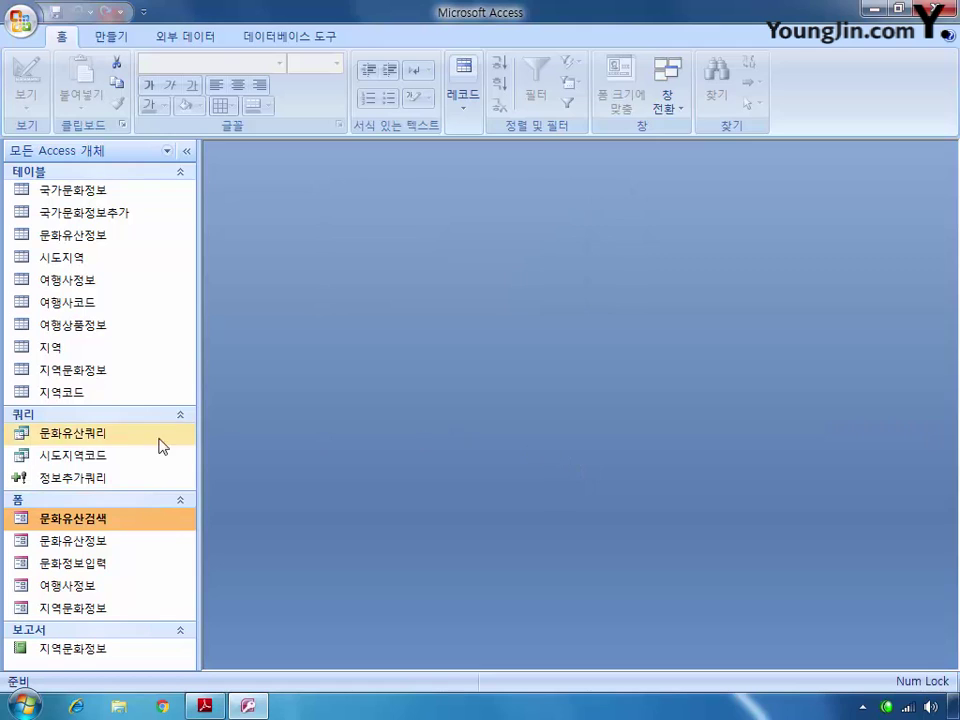
- Open the 문화정보입력 form in design view and create an event procedure for the form's On Load event
left_click(101, 543)
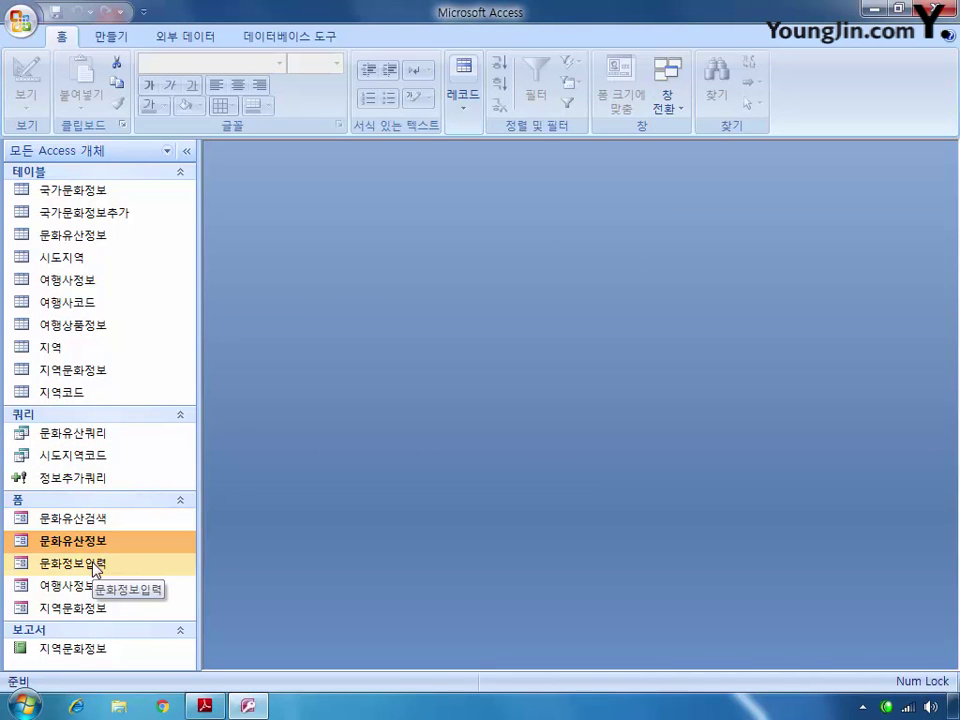
right_click(104, 560)
left_click(165, 369)
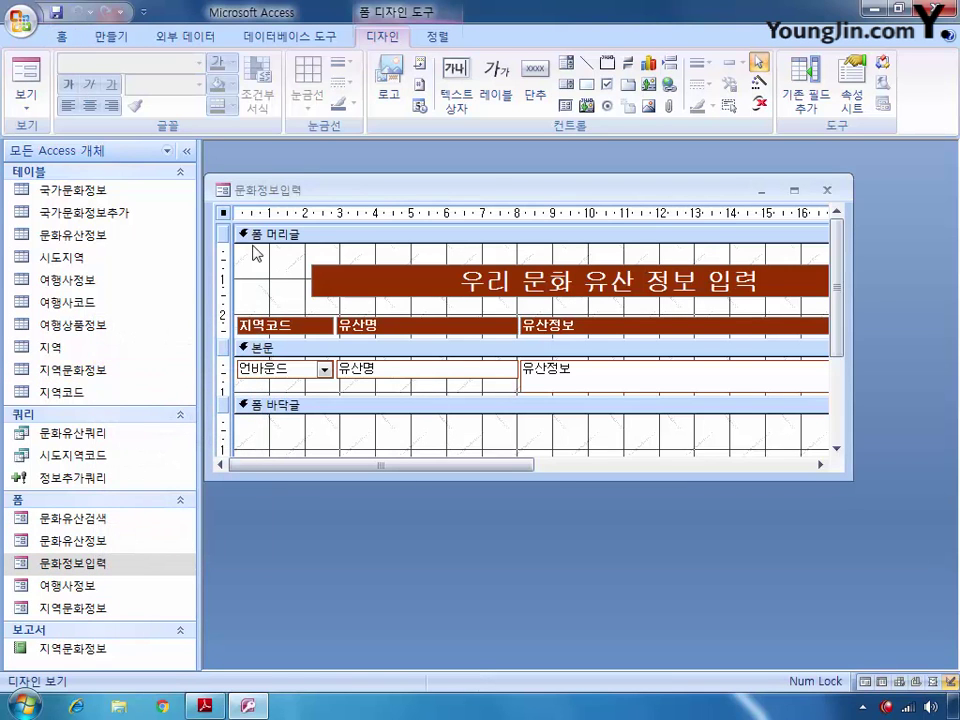
left_click(851, 92)
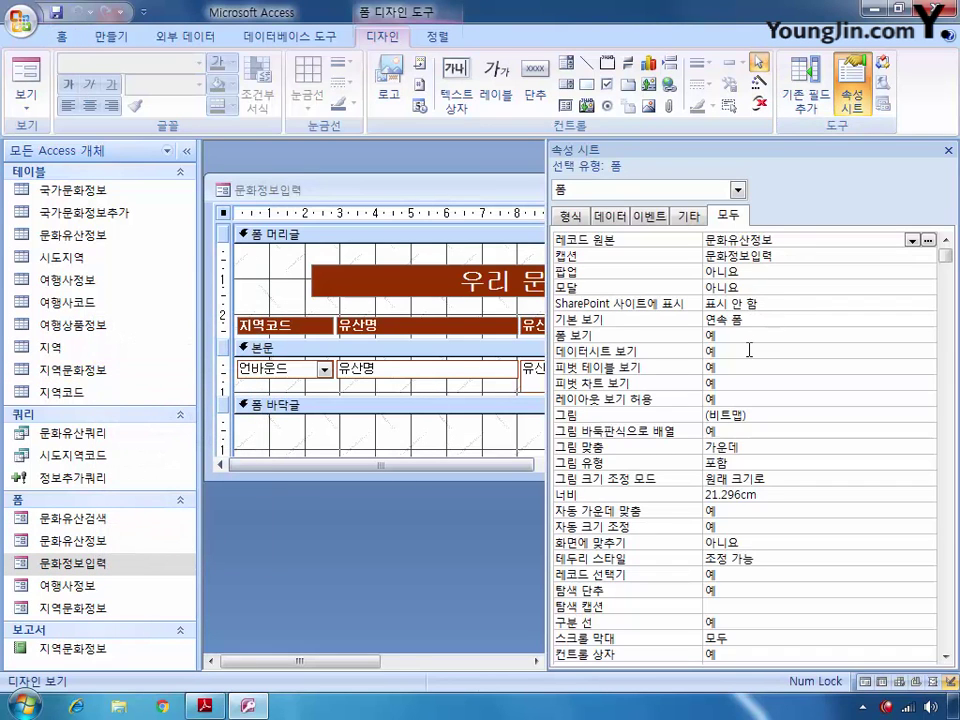
left_click(651, 215)
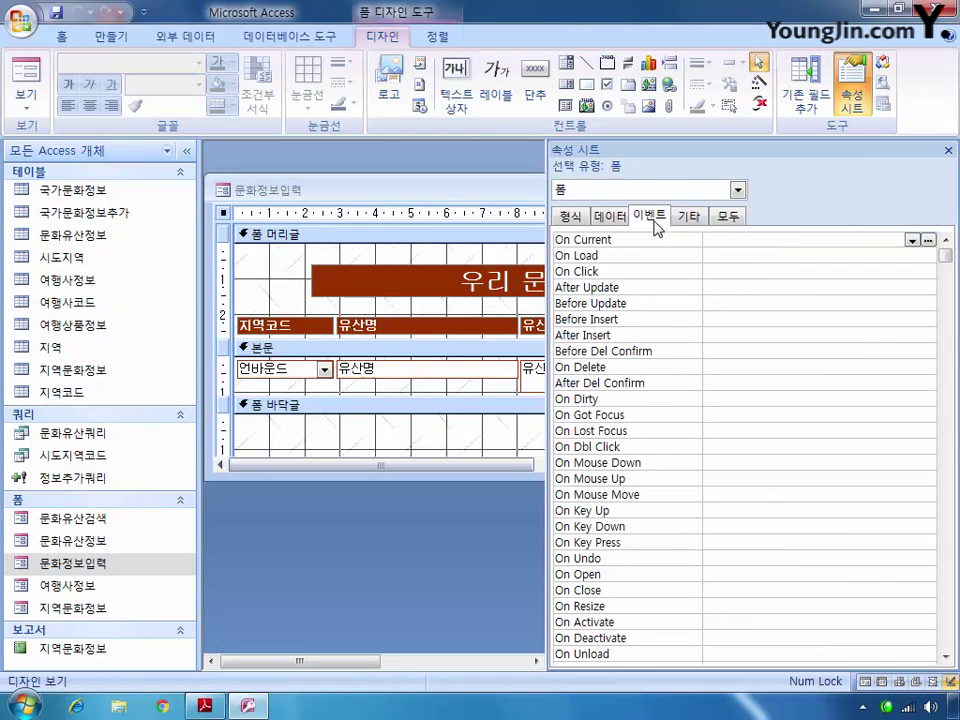
left_click(806, 255)
left_click(911, 255)
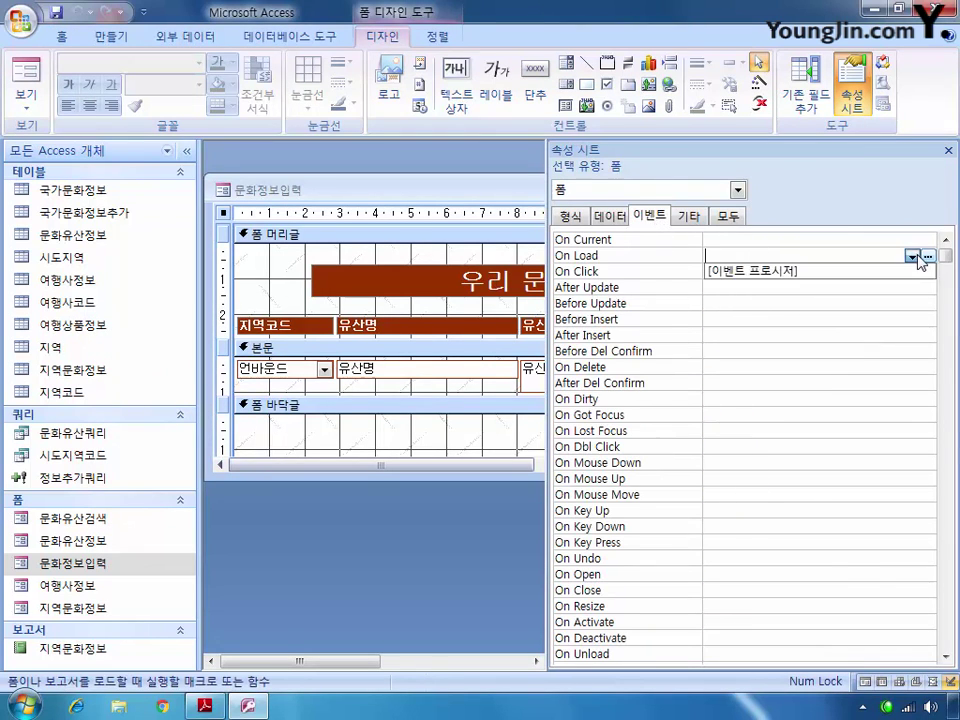
left_click(895, 268)
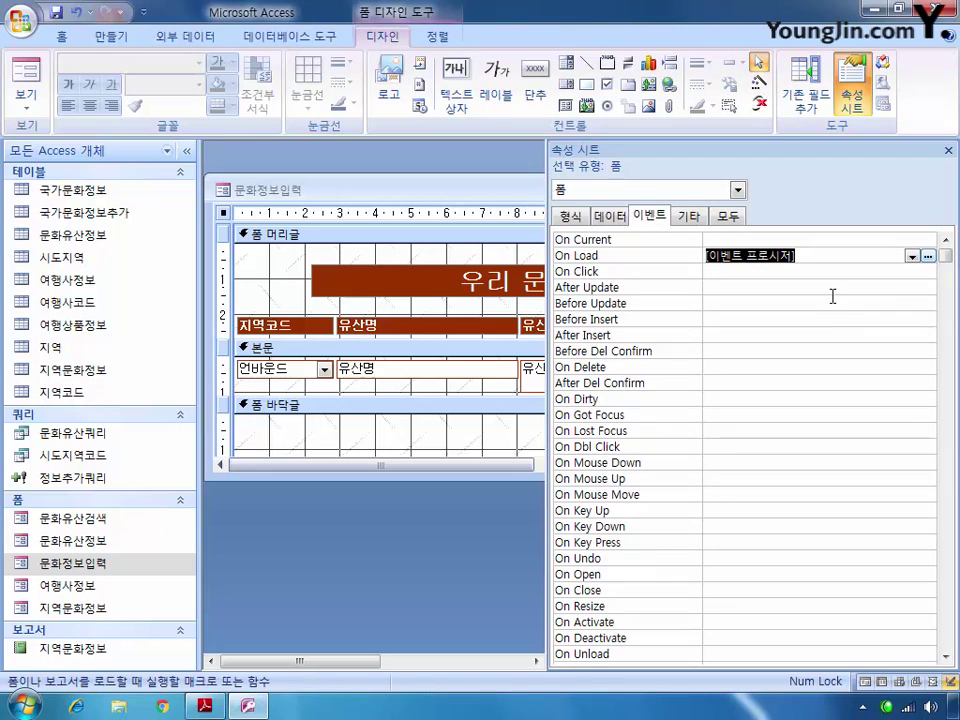
left_click(929, 256)
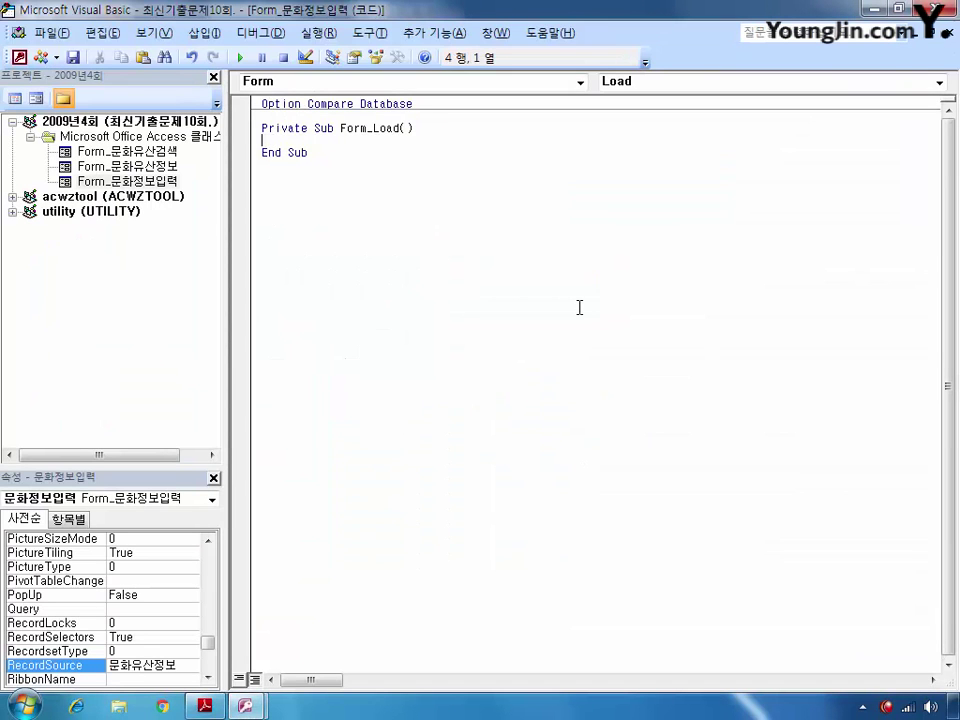
- Write the statement DoCmd.GoToRecord , , acNewRec in the Form_Load procedure
type("docmd.")
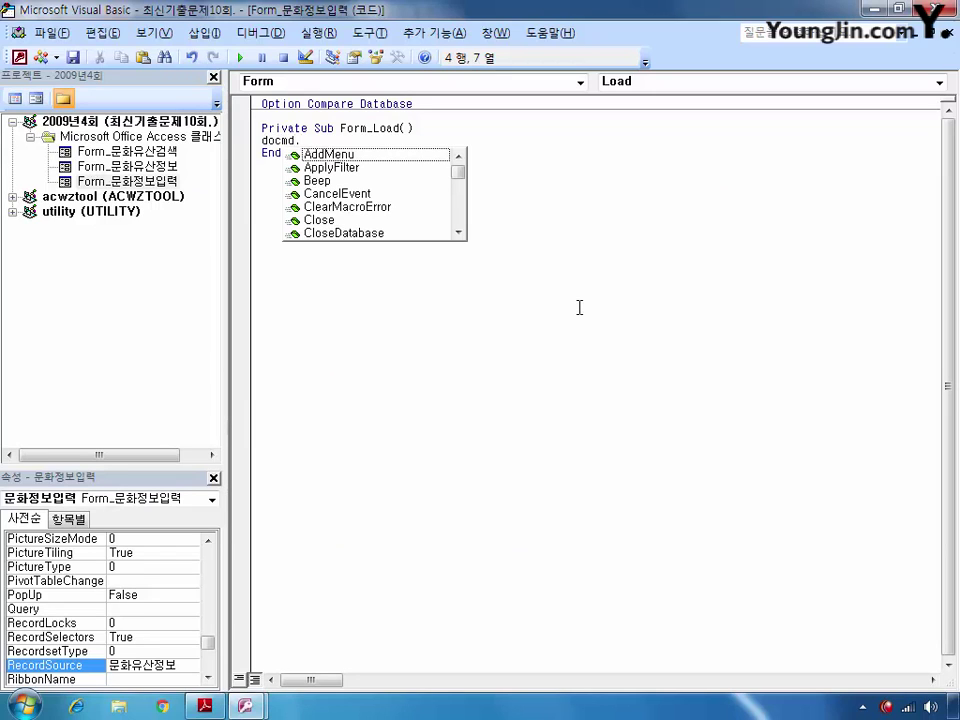
type("goto")
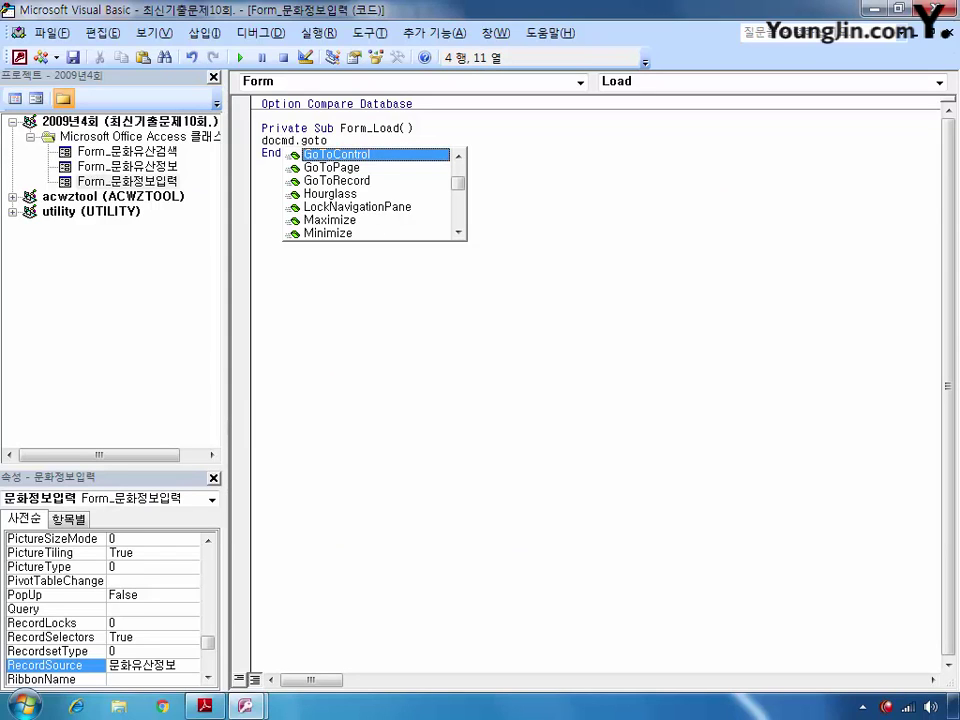
key("Down")
key("Down")
key("Tab")
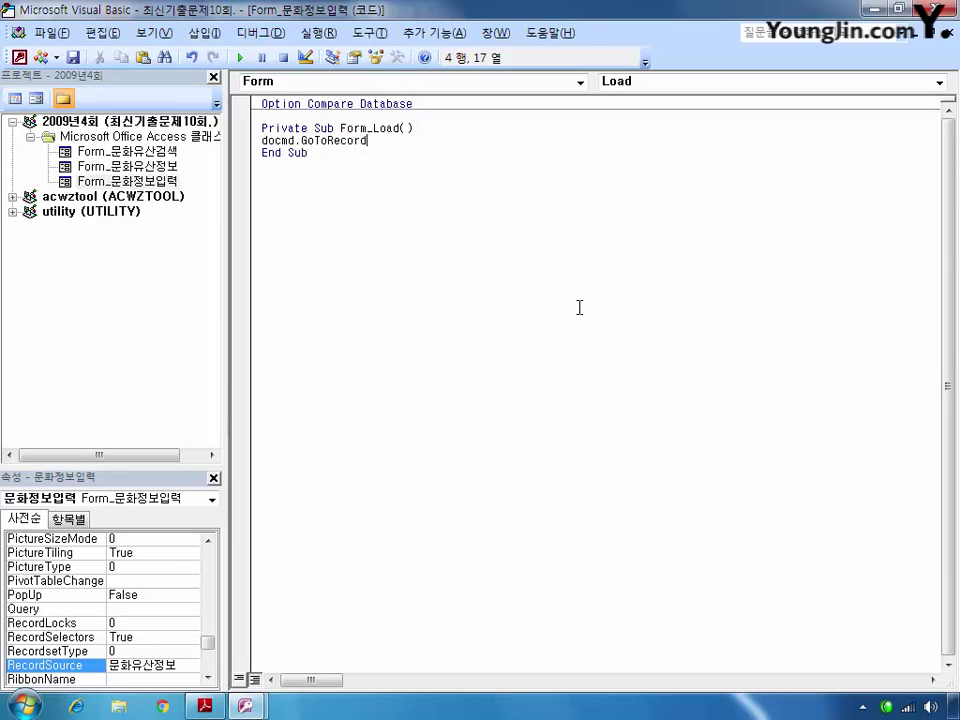
type(",,ac")
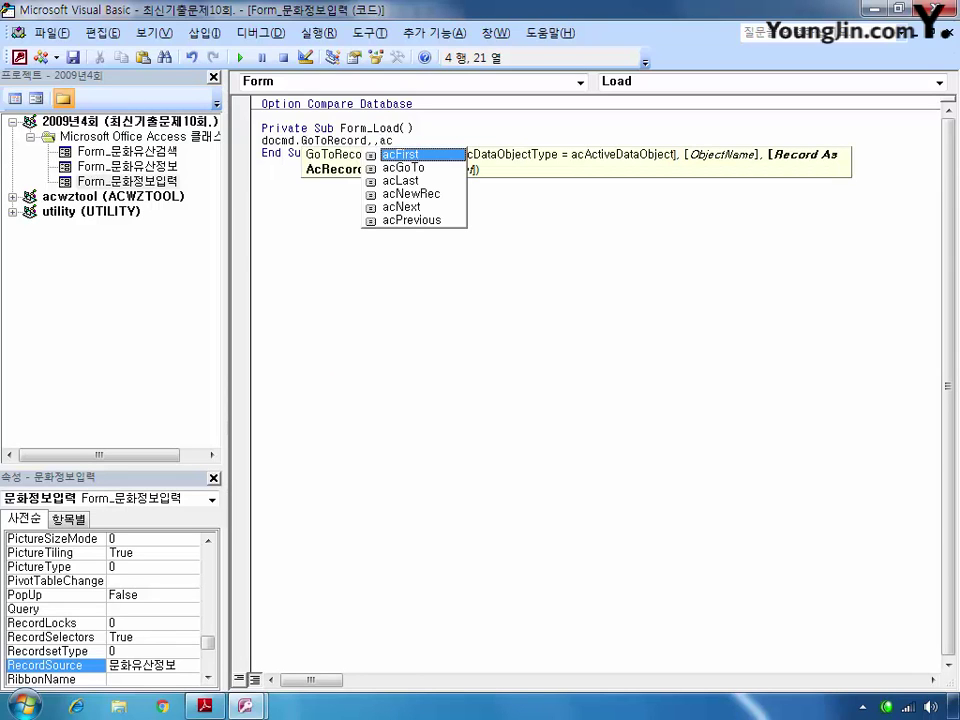
key("Down")
key("Down")
key("Down")
key("Tab")
key("Return")
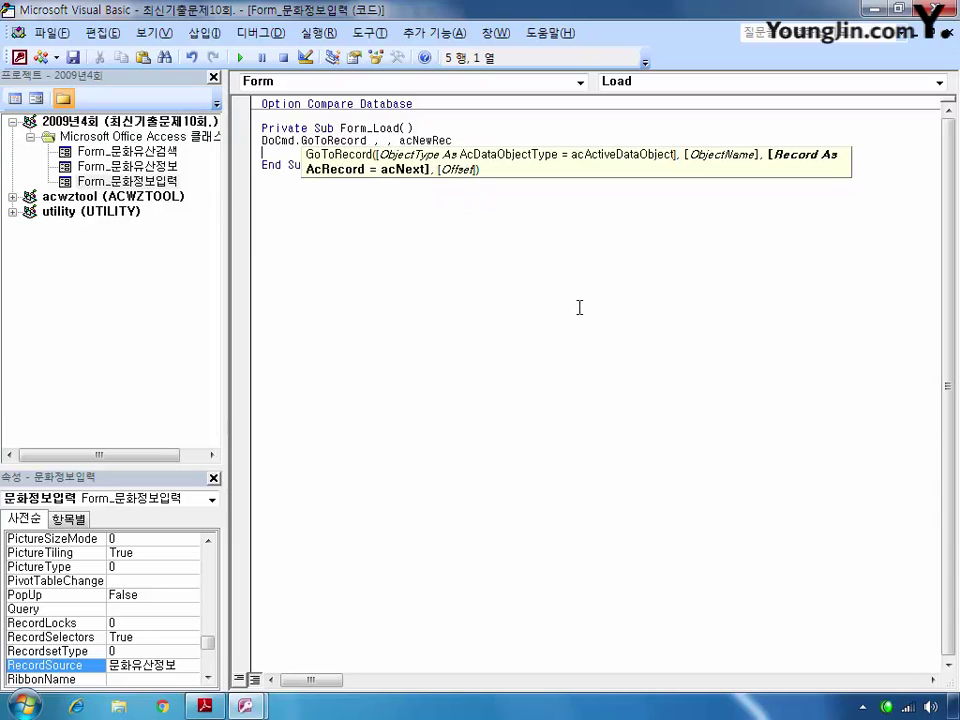
- Add the line Cmd지역코드.setfocus to the Form_Load procedure, then save and close the 문화정보입력 form
type("Cmd")
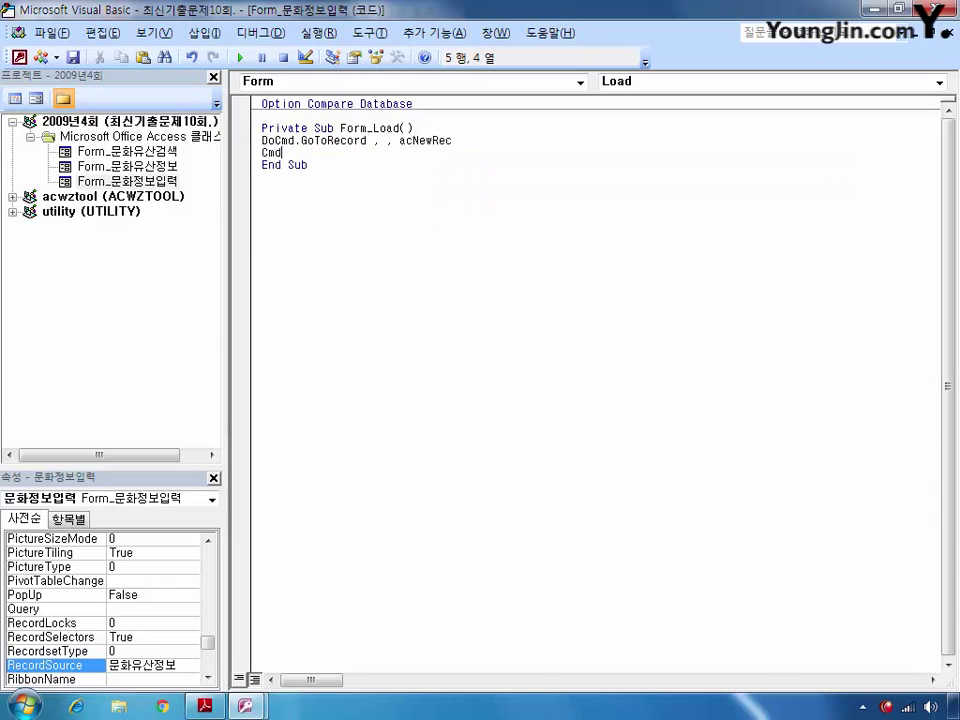
type("지역코드.ㄴ")
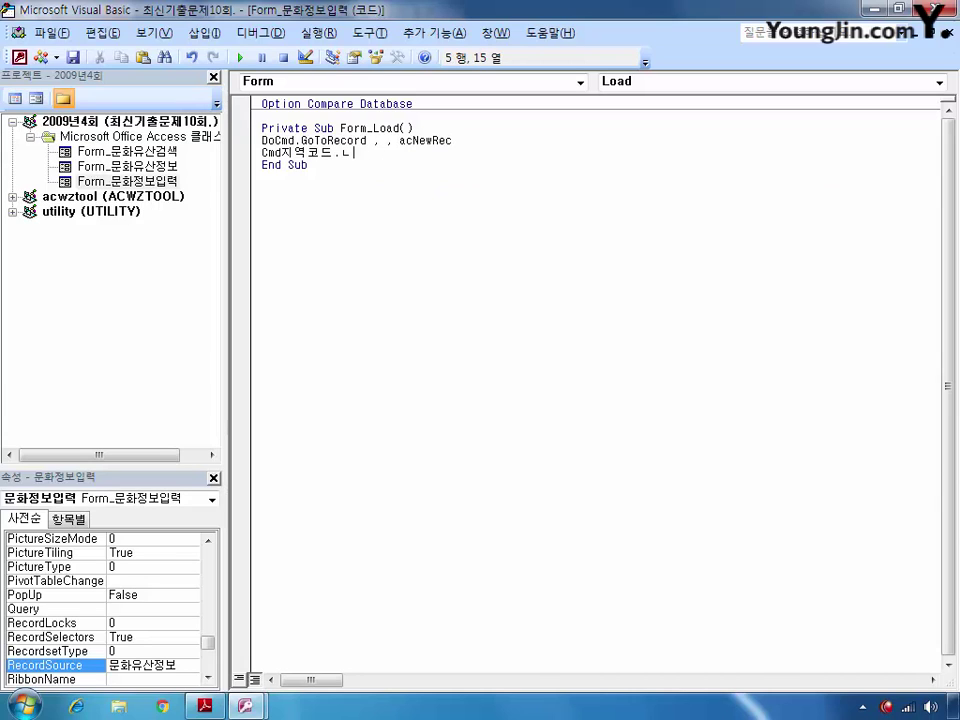
key("BackSpace")
key("Hangul")
type("setfocus")
left_click(456, 264)
left_click(882, 35)
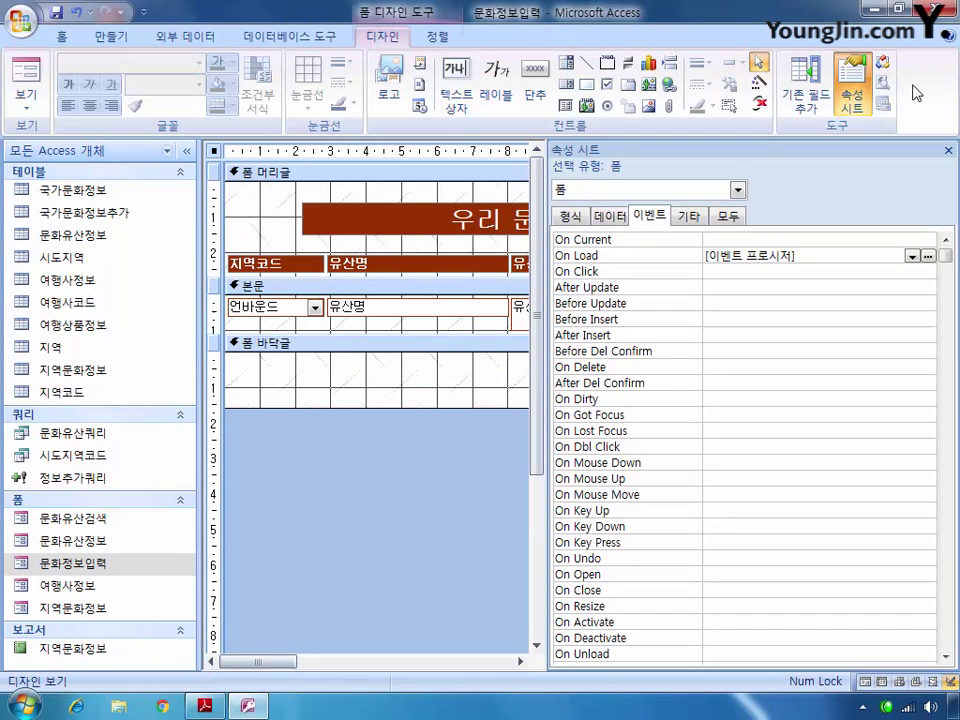
left_click(947, 36)
left_click(376, 401)
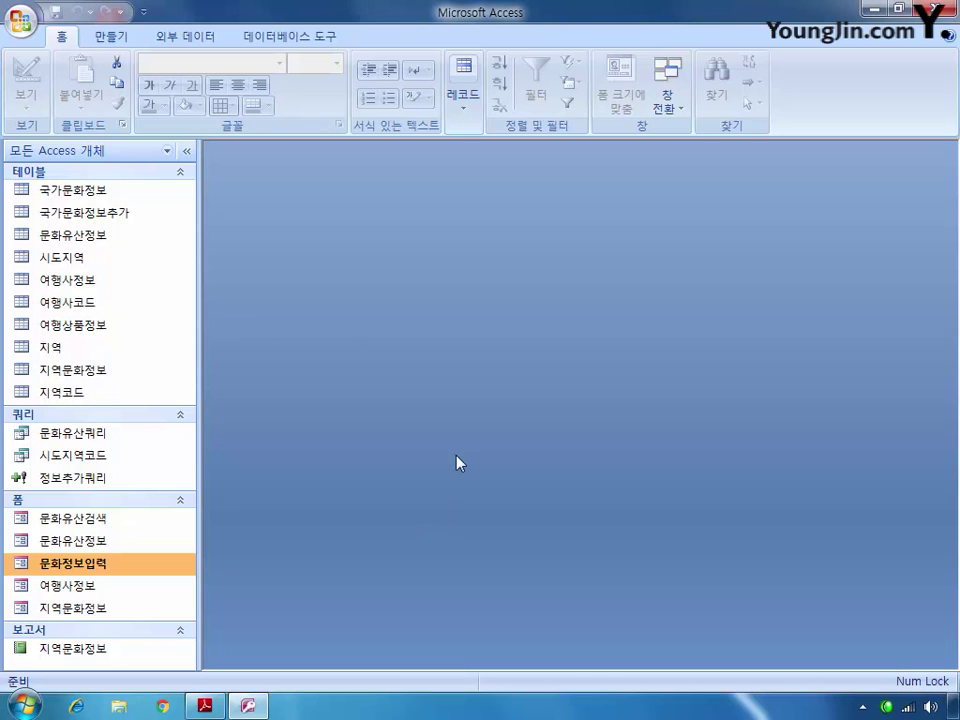
- Create a new query in design view with the tables 지역문화정보 and 지역코드, and hide the property sheet
left_click(111, 36)
left_click(819, 85)
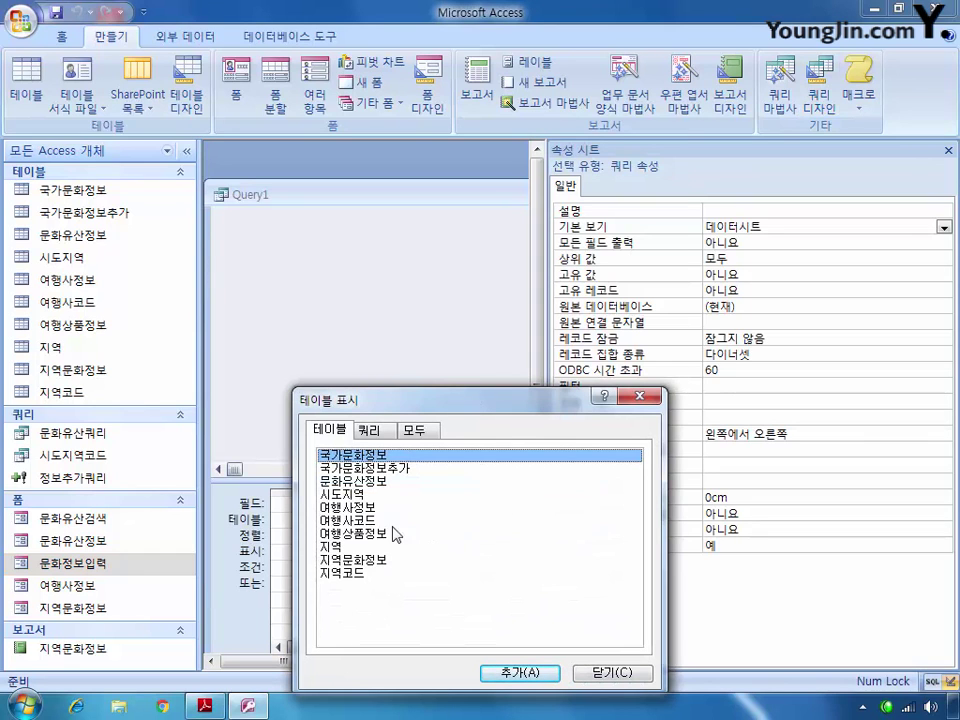
double_click(368, 561)
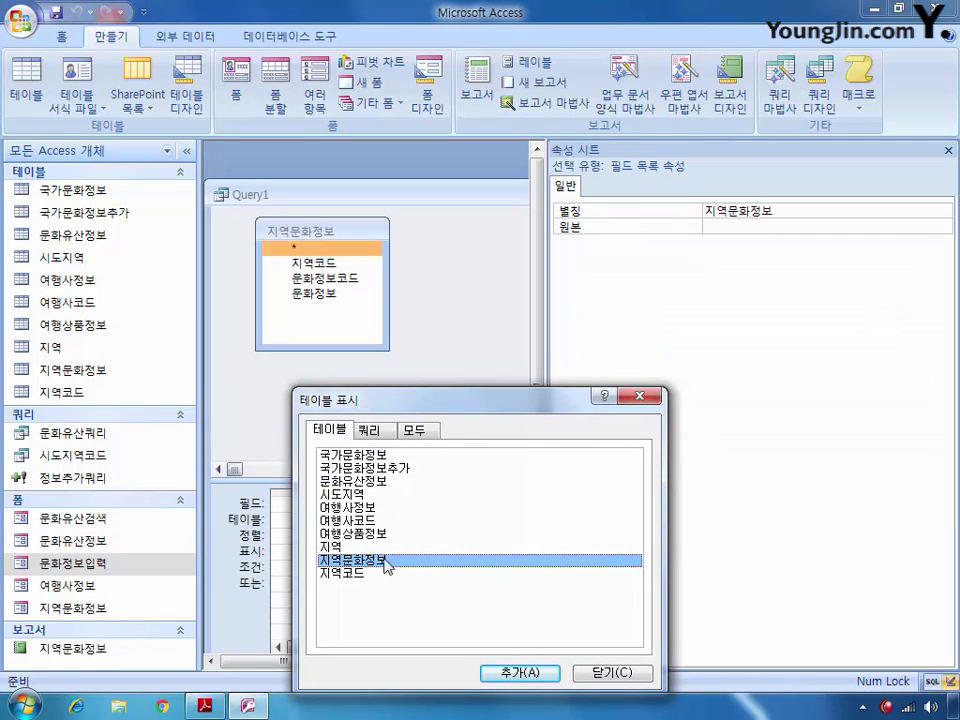
double_click(360, 575)
key("Escape")
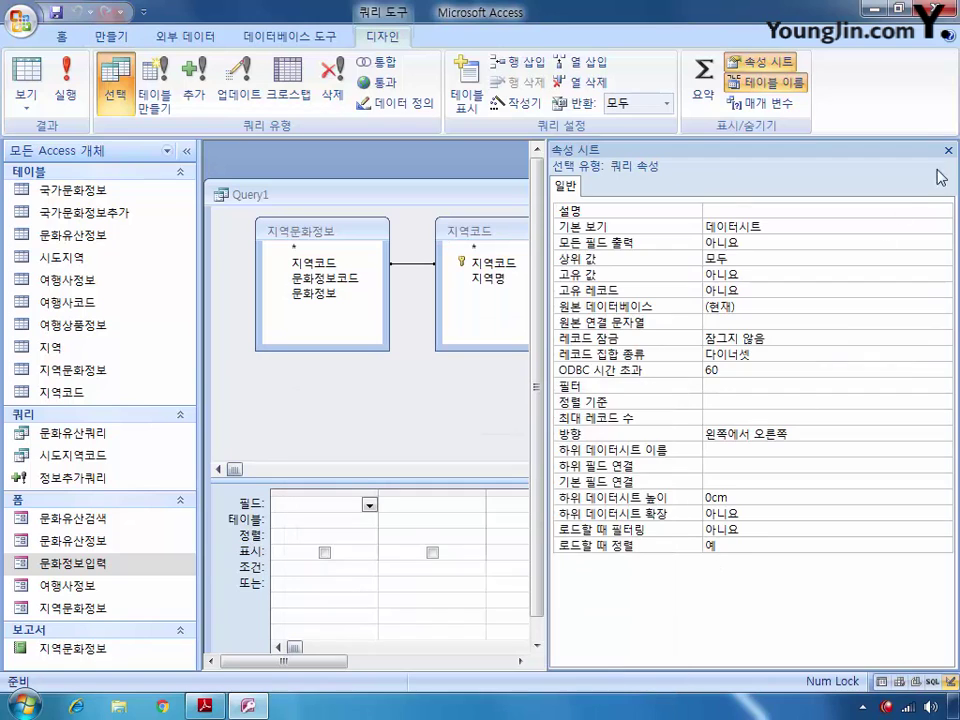
left_click(760, 61)
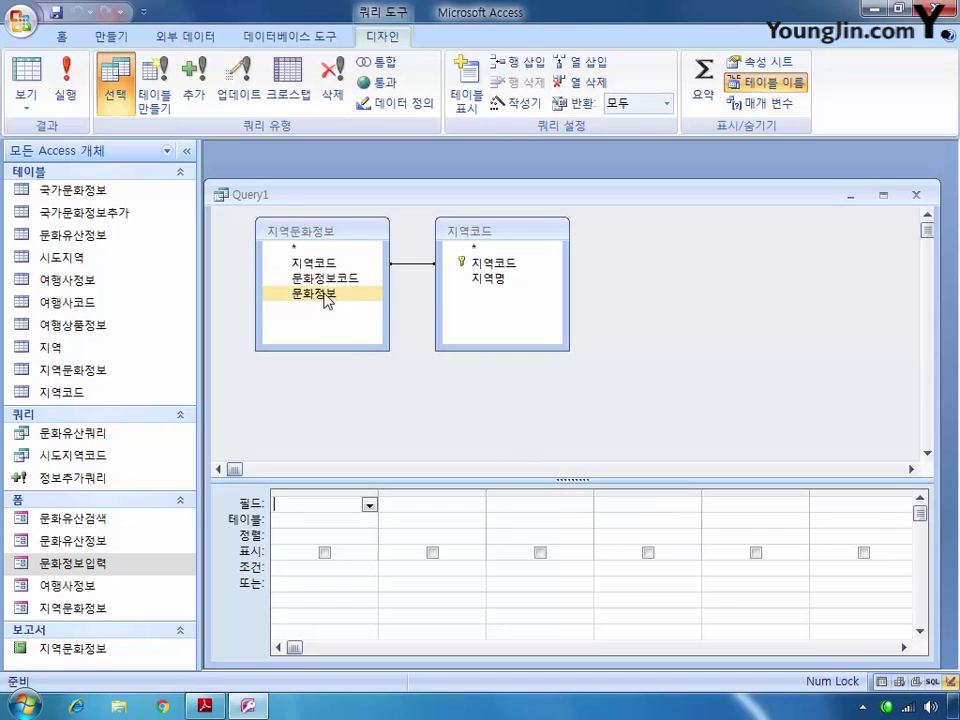
- Add the fields 지역명, 문화정보코드 and 문화정보 to the query's design grid in that order
left_click(487, 280)
double_click(487, 280)
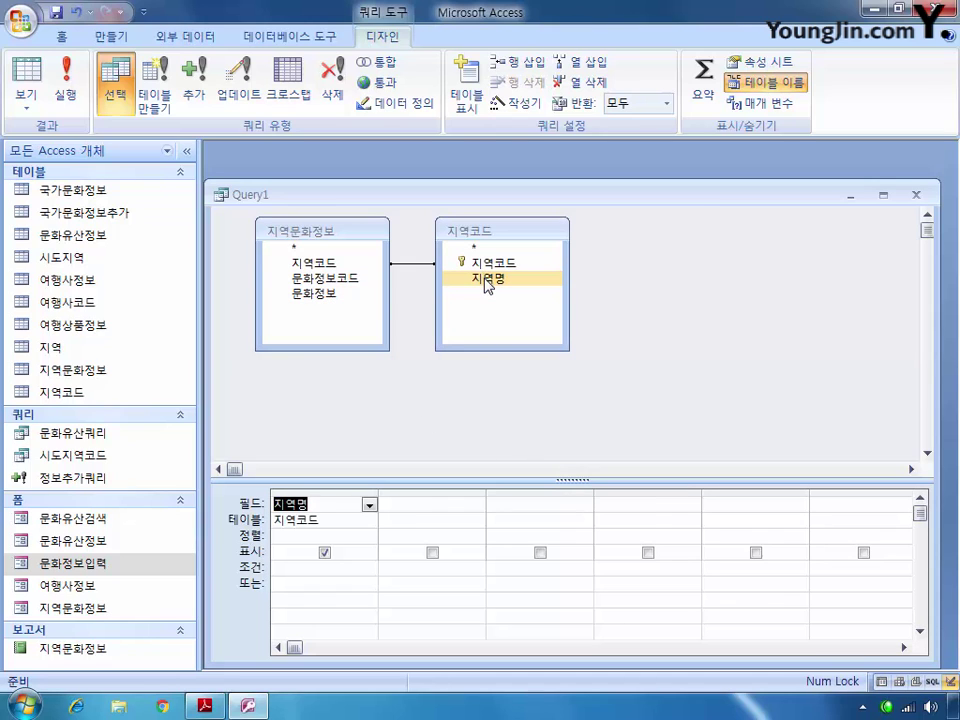
left_click(345, 285)
double_click(345, 285)
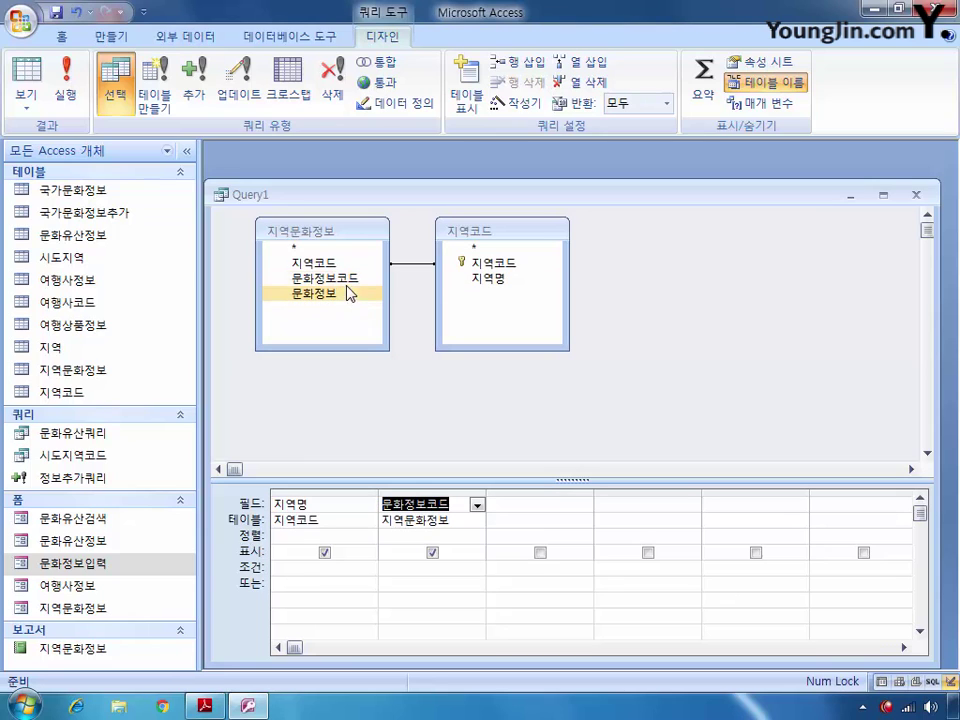
double_click(333, 296)
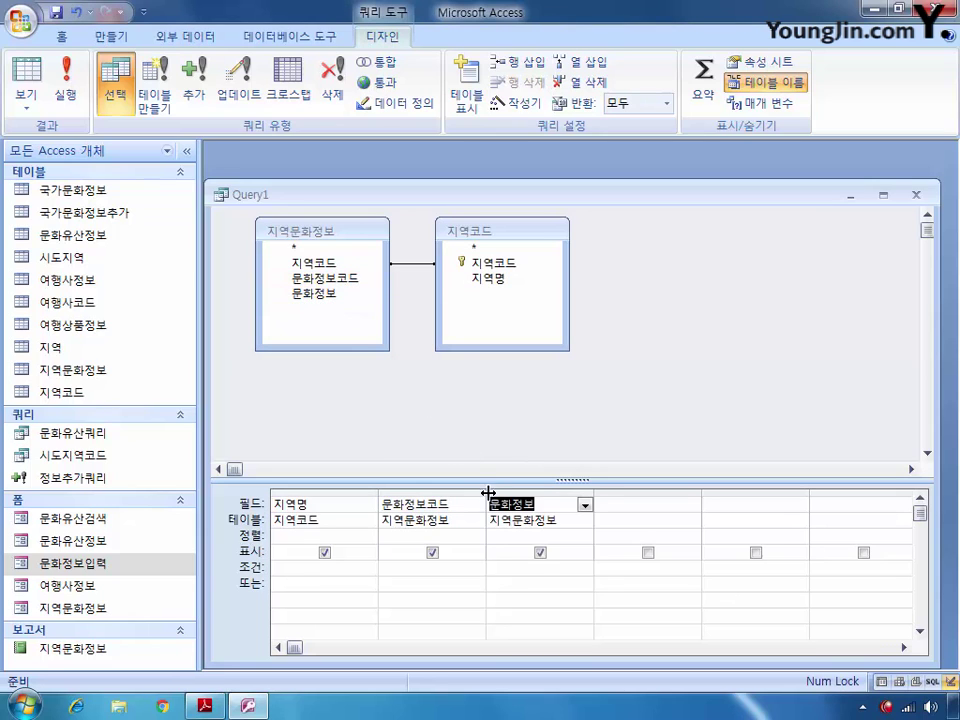
- Widen the 문화정보코드 column and enter the parameter criterion [민속자료,지역축제,천연기념물,특산물 중 하나를 선택하시오] for it
left_click_drag(486, 497, 599, 497)
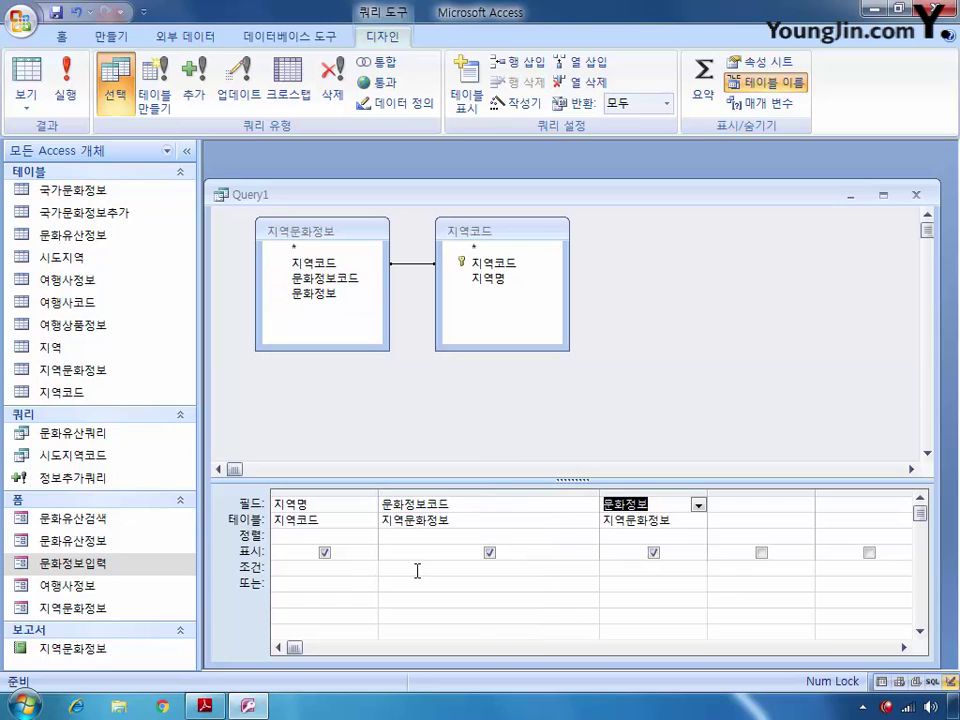
left_click(417, 570)
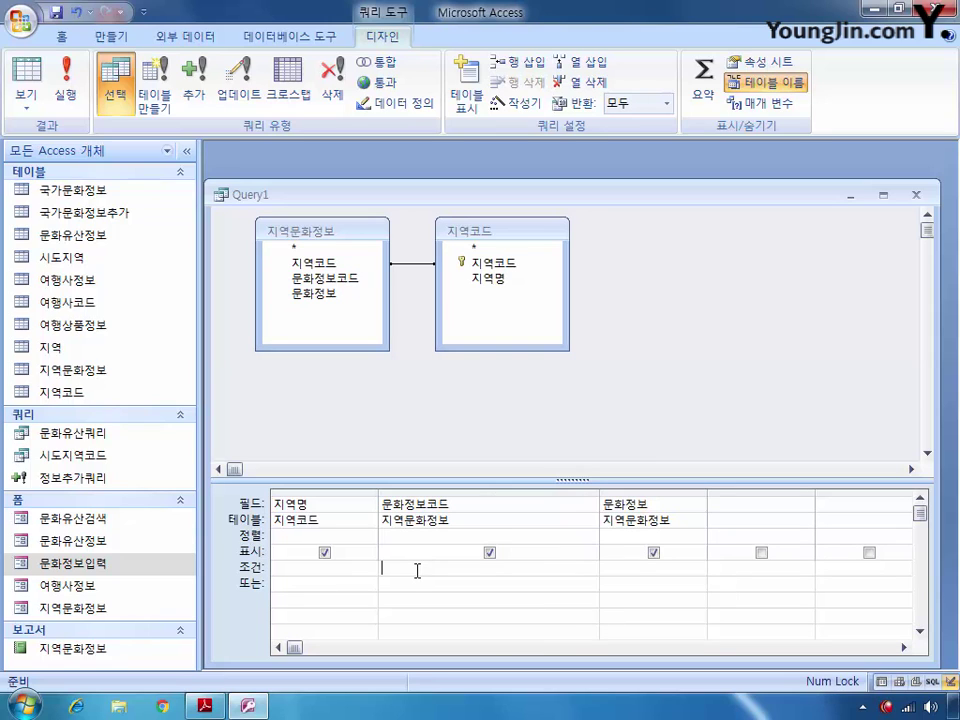
type("[als")
key("BackSpace")
key("BackSpace")
key("BackSpace")
key("Hangul")
type("민속지")
type("료,지역")
type("축제,저")
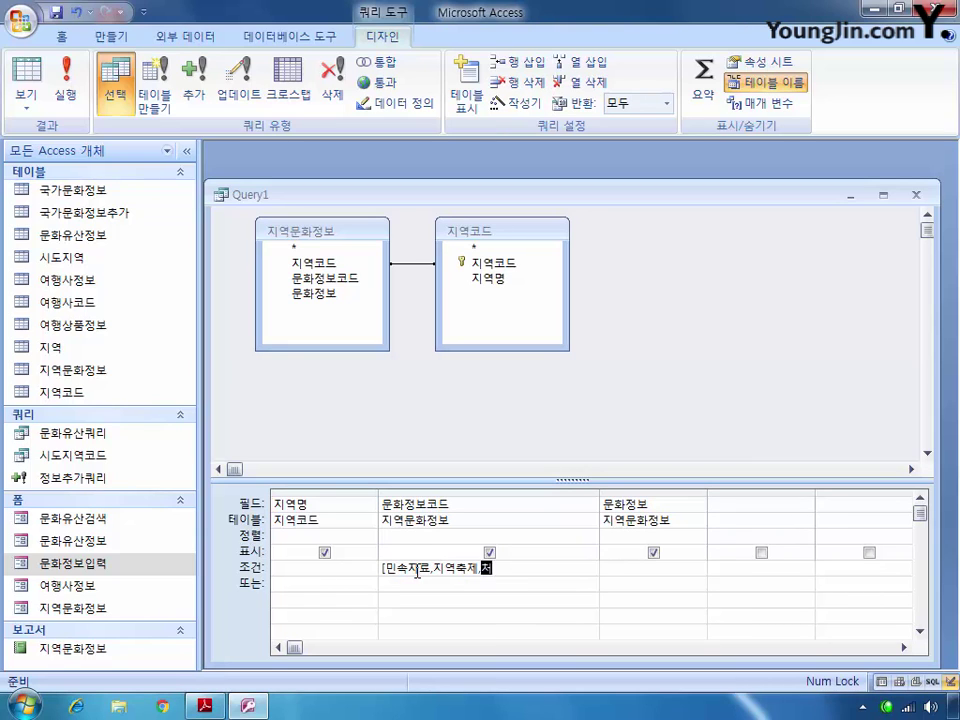
type("연기념물,특산")
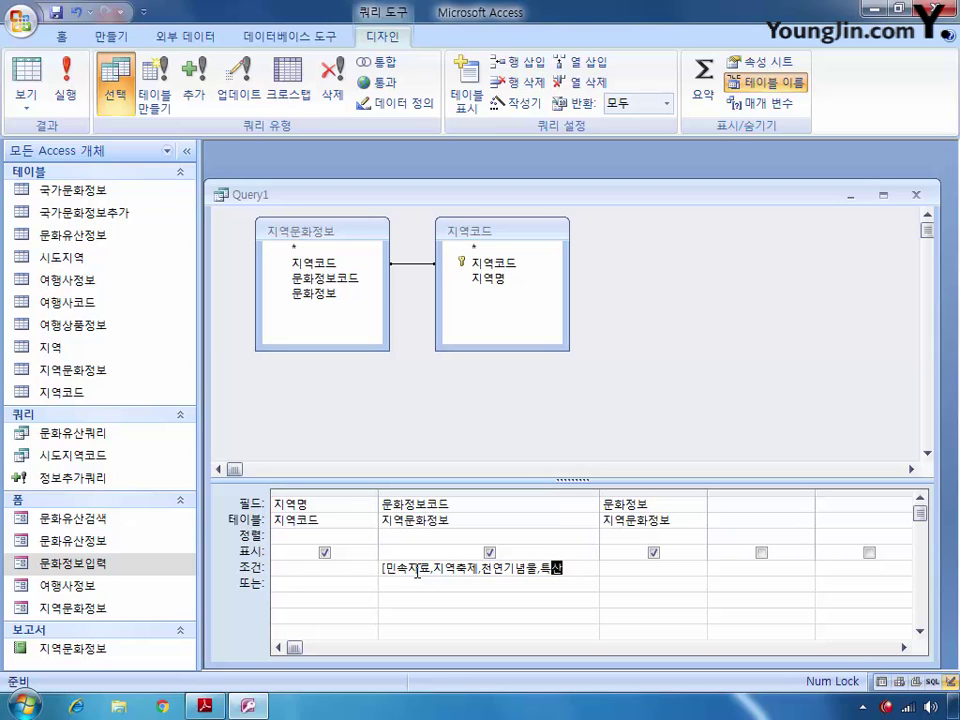
type("물 중 하나를")
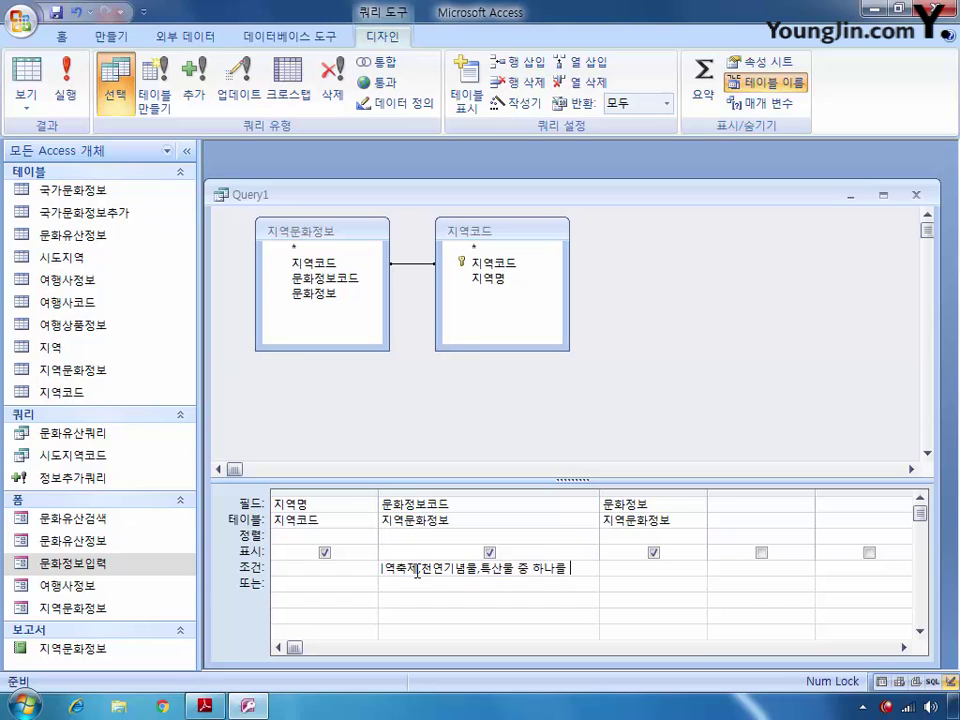
type(" 선택하시오")
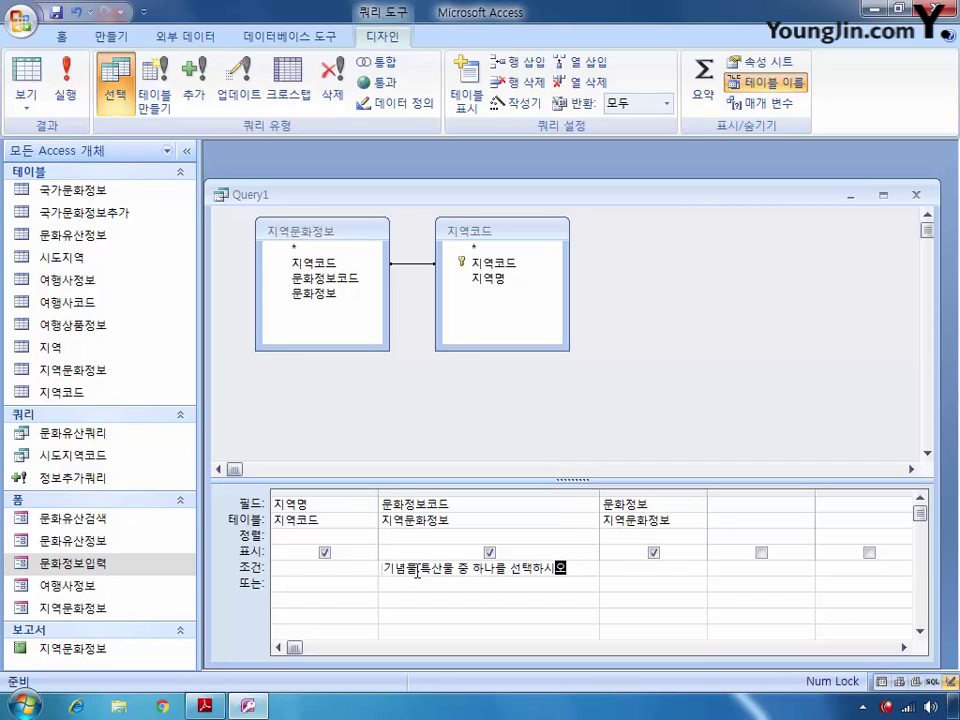
type("]")
- Close the query and save it under the name 지역정보검색
left_click(915, 194)
left_click(329, 400)
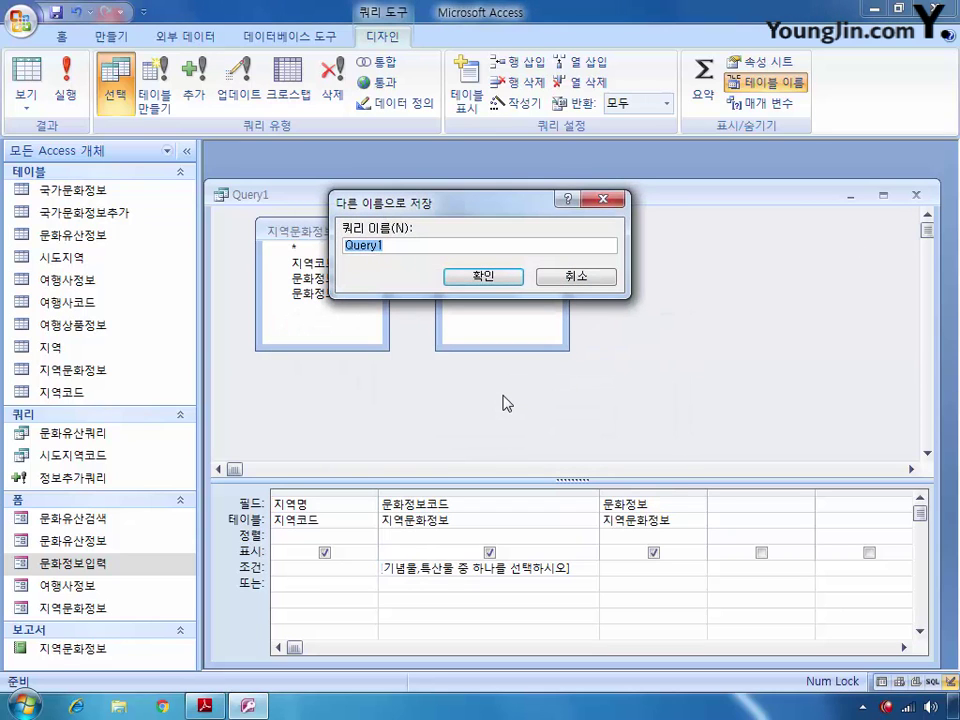
type("지역정보검색")
key("Return")
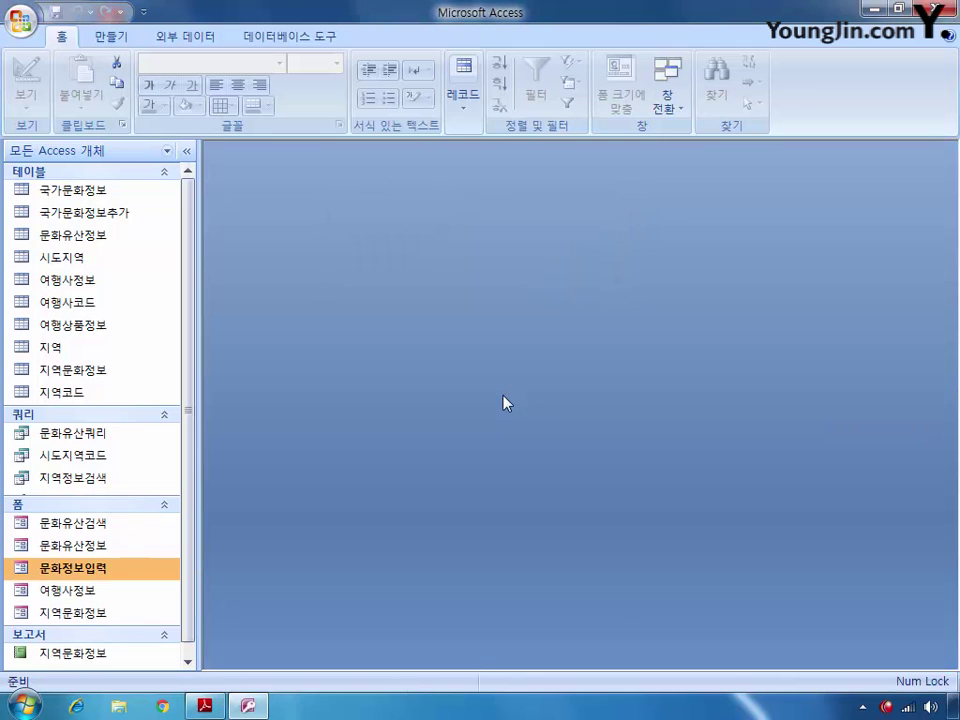